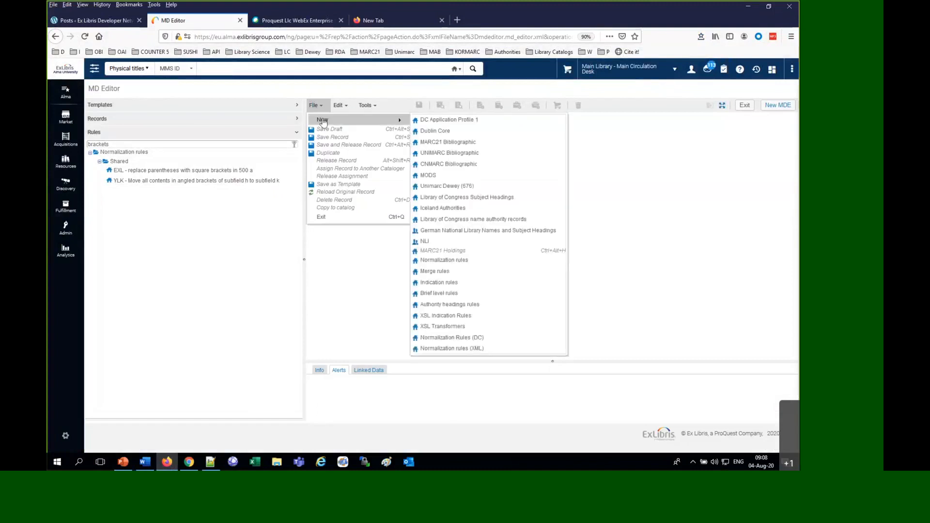
Create a shared, enabled normalization rule named "Name" with a short placeholder description and save its properties
left_click(490, 264)
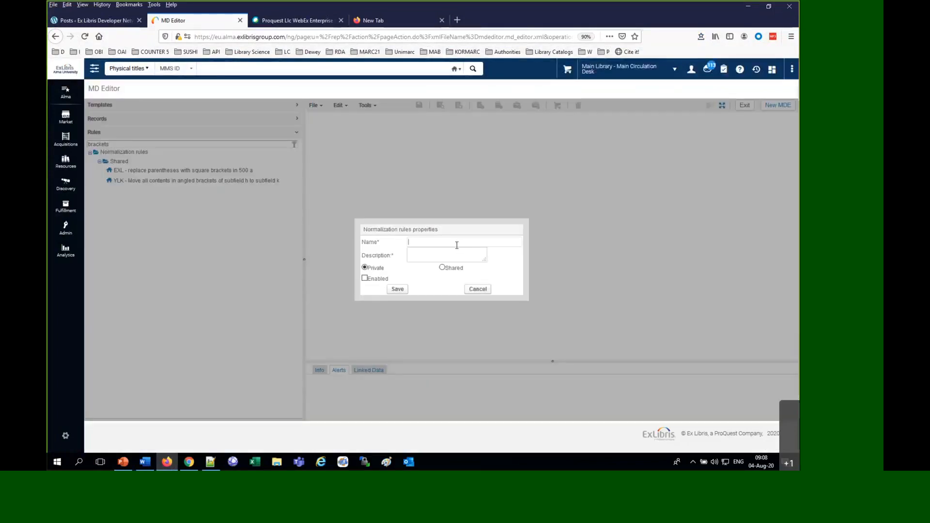
type("Name")
key("Tab")
type("Nam")
left_click(442, 267)
left_click(366, 268)
left_click(443, 268)
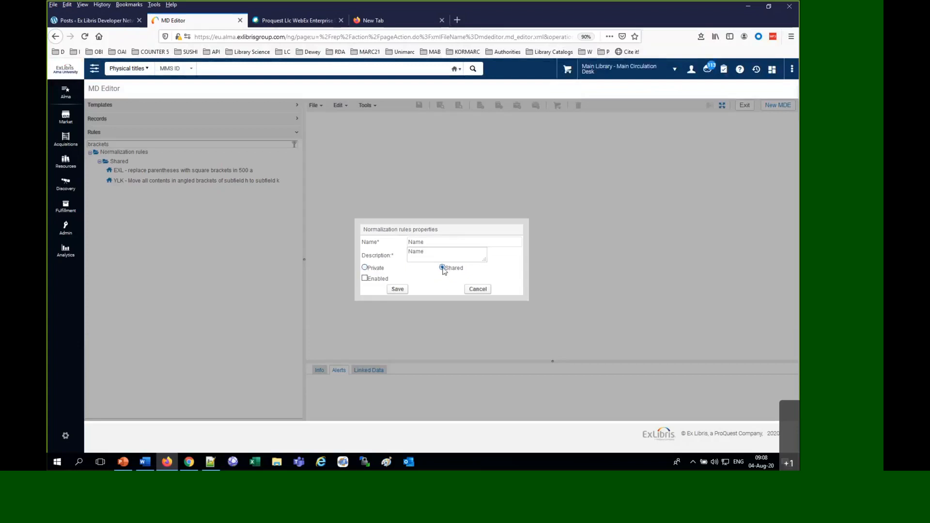
left_click(365, 279)
left_click(399, 290)
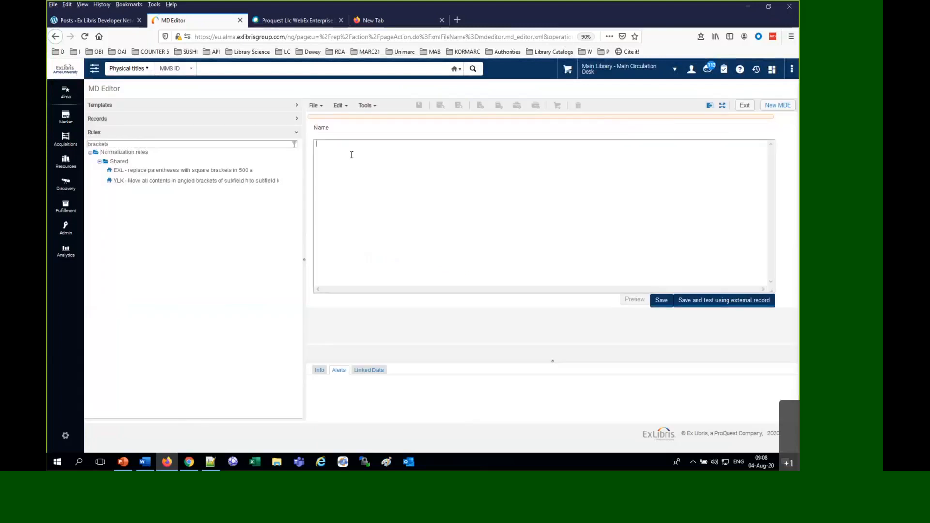
Copy the "Add field 996 and make it be a local extension" example from the Developer Network page into the new rule's body
type("h")
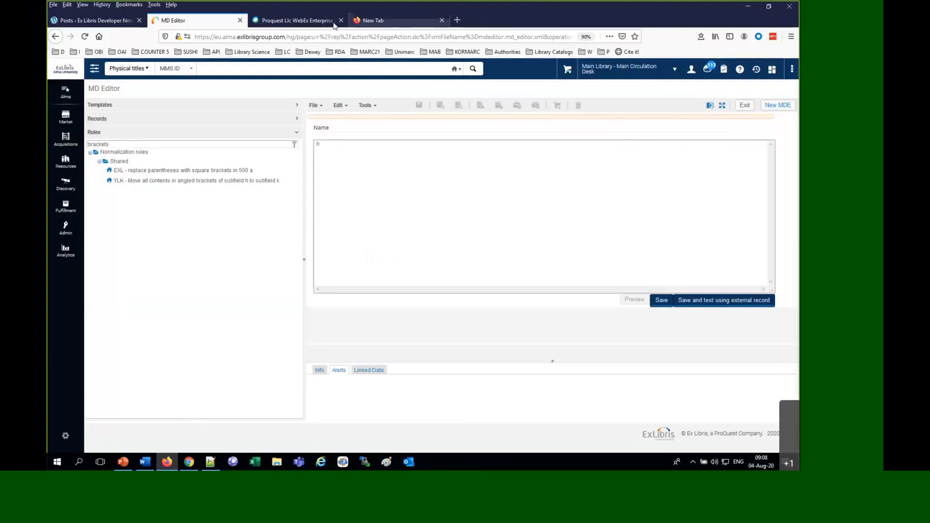
left_click(193, 463)
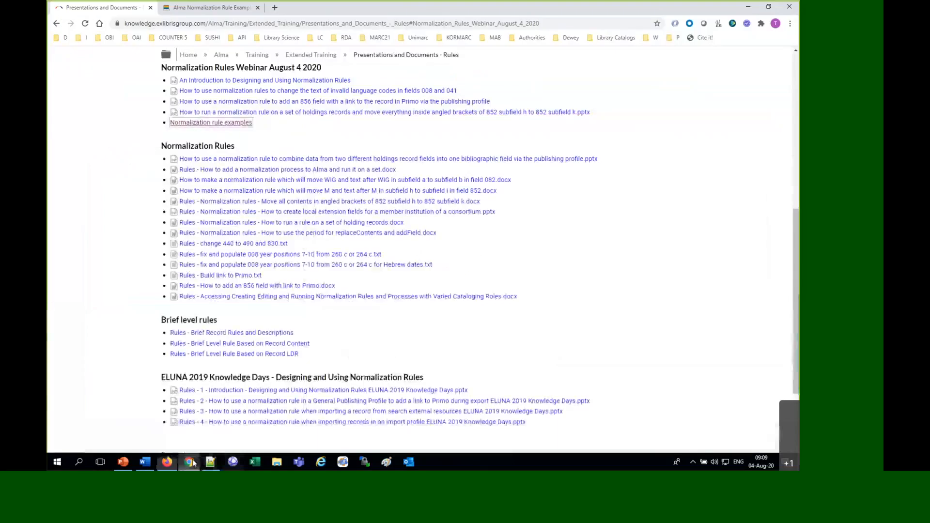
left_click(228, 9)
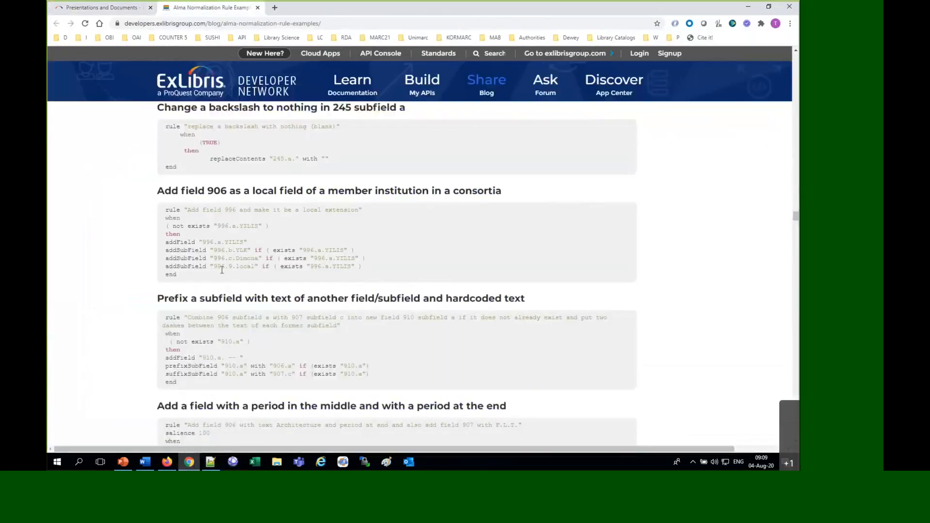
left_click_drag(194, 277, 160, 208)
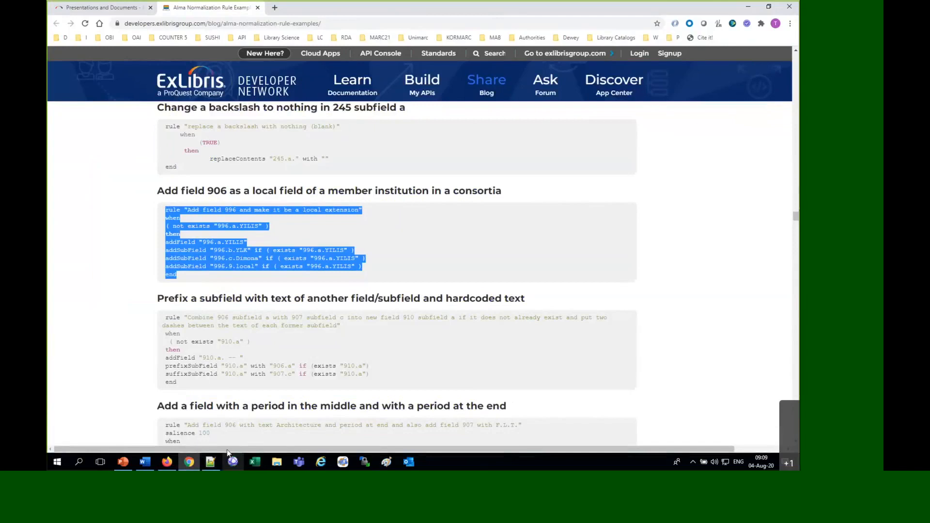
left_click(167, 461)
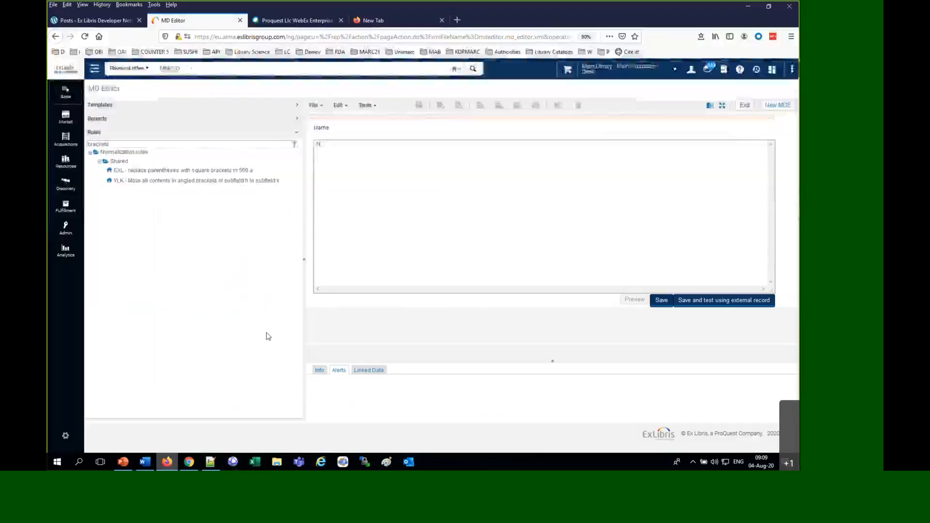
type("rule \"Add field 996 and make it be a local extension\" when ( not exists \"996.a.YLIS\" ) then addField \"996.a.YLIS\" addSubField \"996.b.YLK\" if ( exists \"996.a.YLIS\" ) addSubField \"996.c.Dimona\" if ( exists \"996.a.YLIS\" ) addSubField \"996.9.local\" if ( exists \"996.a.YLIS\" ) end")
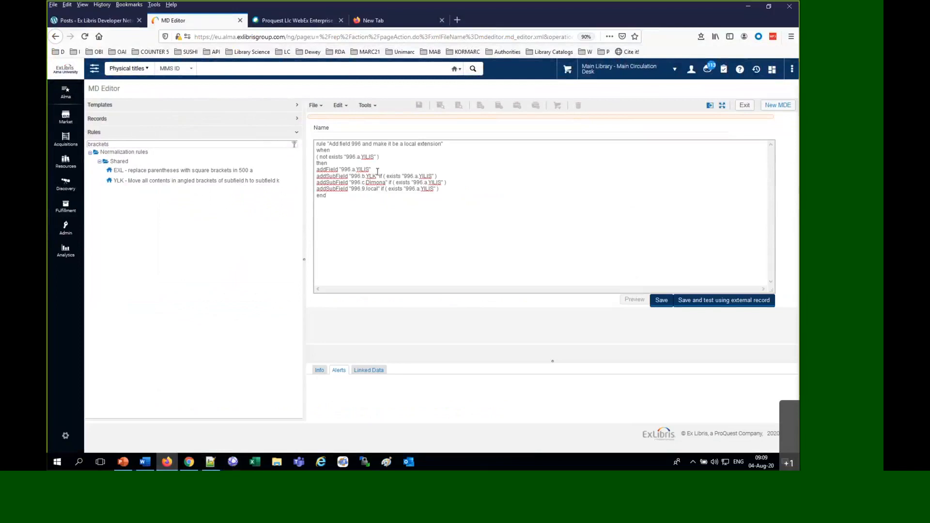
Clear the rules filter and expand the shared normalization rules
left_click(235, 146)
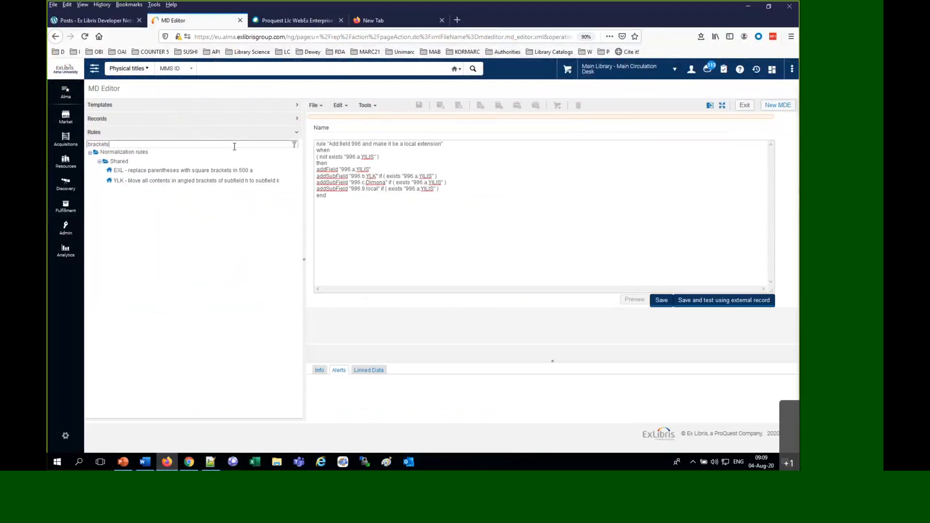
key("ctrl+a")
key("BackSpace")
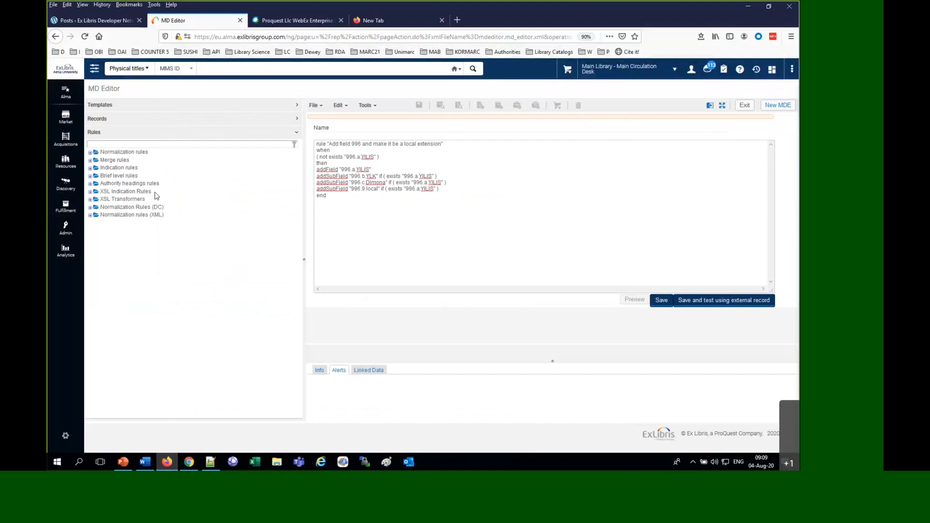
left_click(90, 152)
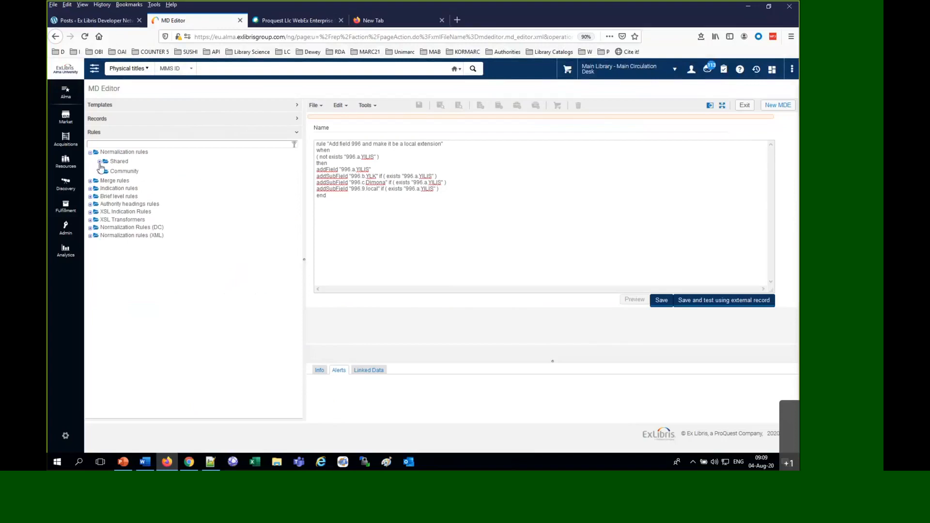
left_click(99, 161)
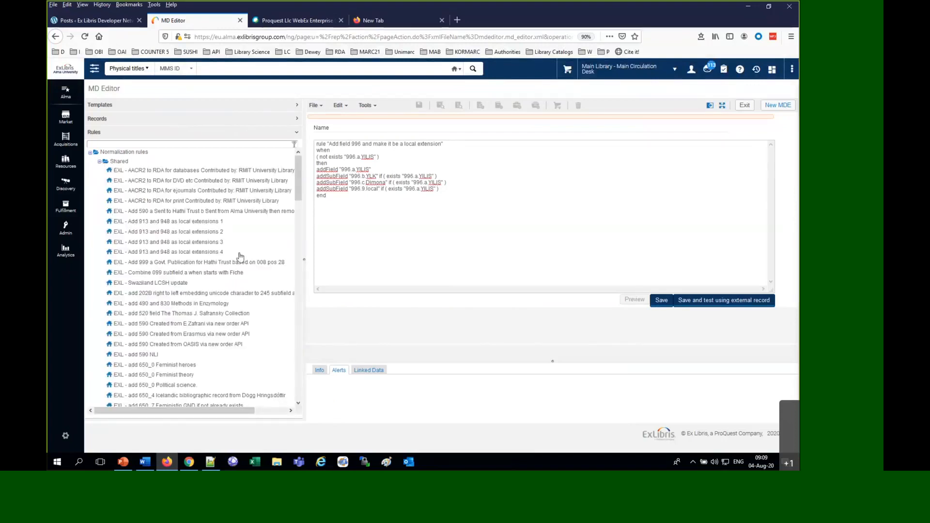
Look through the shared normalization rules and examine the actions available for the rule that deletes parentheses in 500 a
scroll(241, 257, "down", 10)
scroll(241, 260, "down", 10)
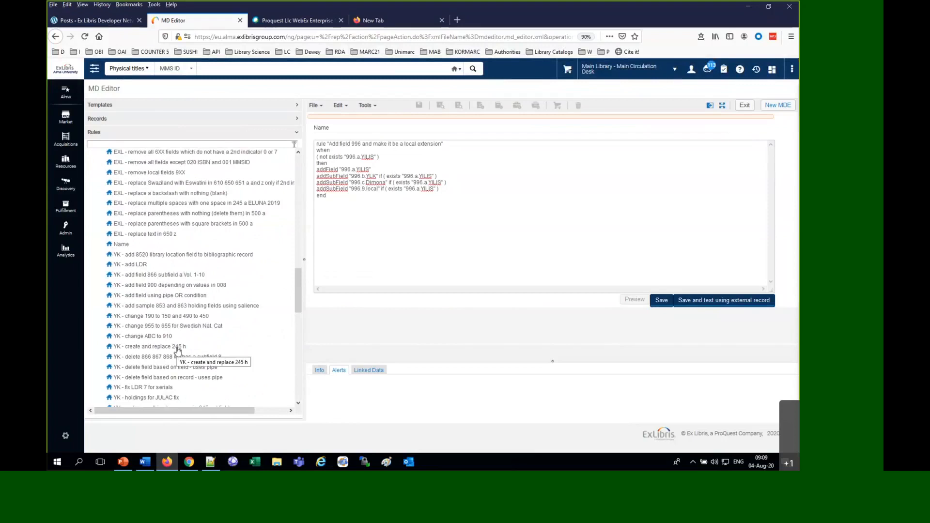
right_click(163, 204)
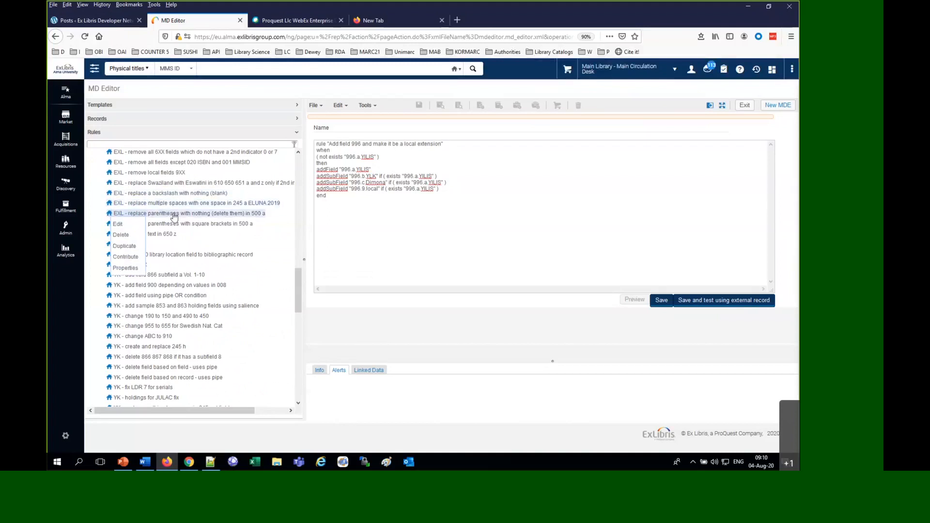
scroll(202, 273, "down", 3)
scroll(203, 272, "down", 10)
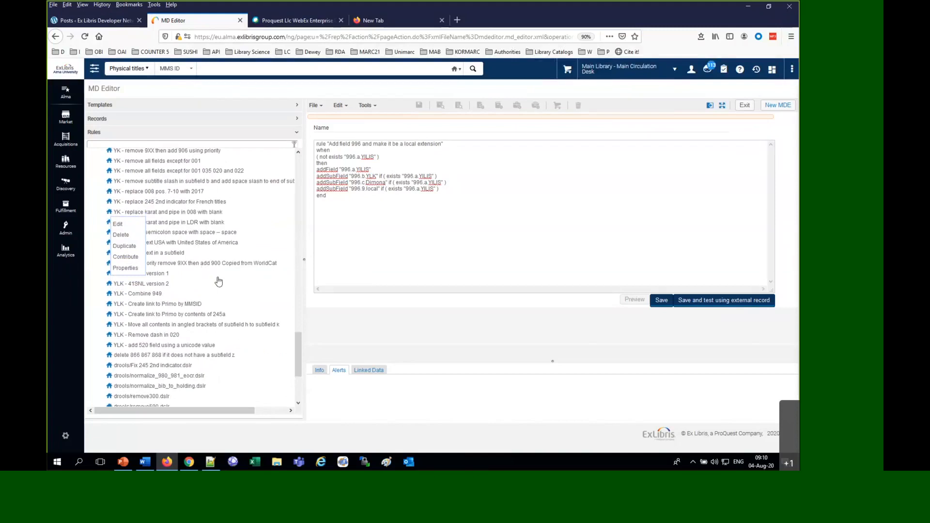
left_click(304, 275)
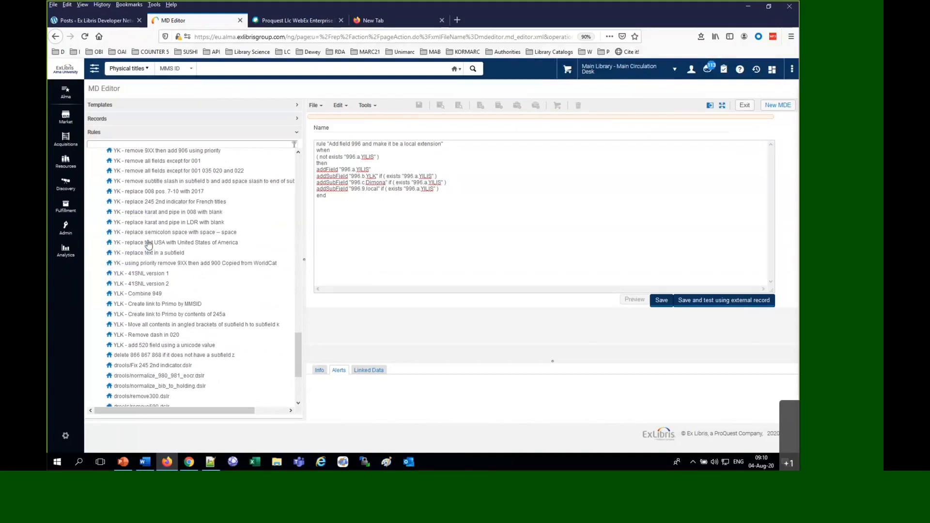
Duplicate the rule "YK - replace text USA with United States of America", name the copy "YK - replace text elevator with lift", and copy that name
right_click(198, 246)
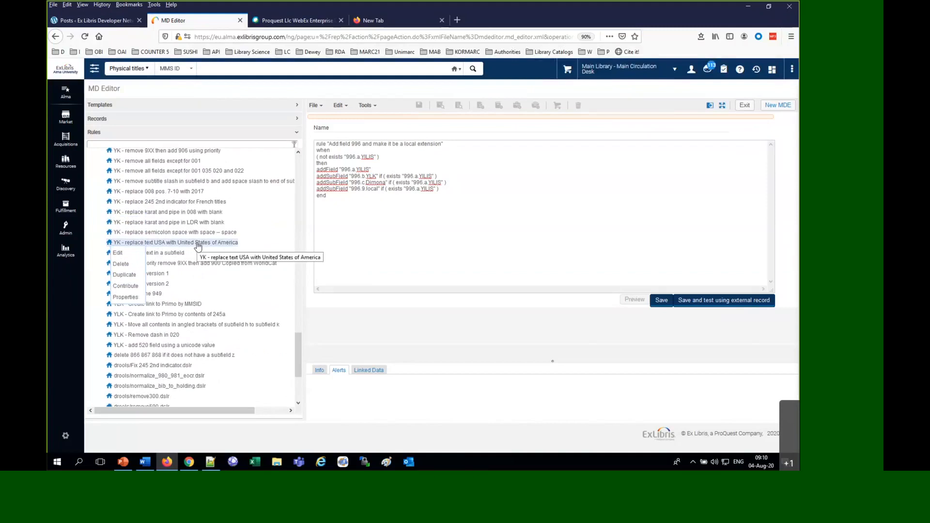
left_click(124, 275)
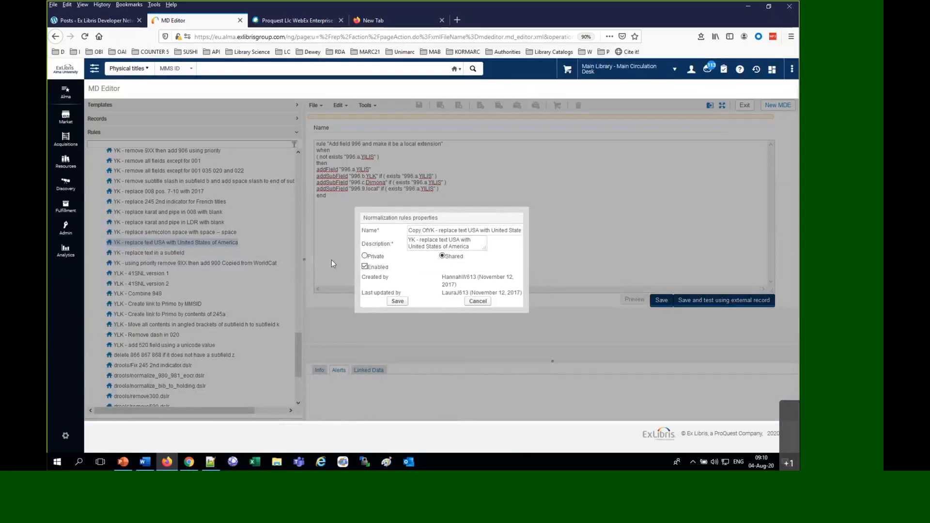
left_click_drag(427, 232, 374, 227)
key("BackSpace")
key("Delete")
key("Delete")
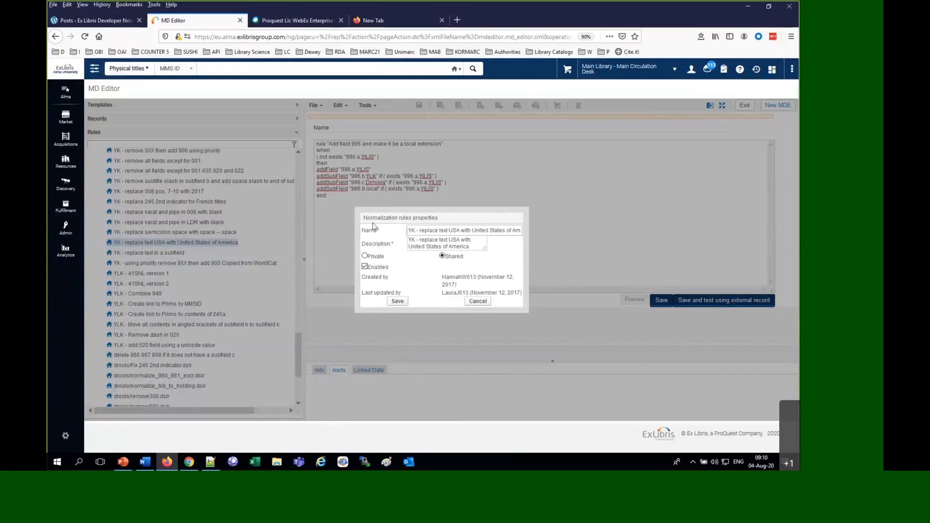
key("BackSpace")
key("BackSpace")
key("BackSpace")
type("elvator")
type("e")
left_click(480, 231)
key("shift+End")
key("BackSpace")
type("lift")
double_click(426, 230)
triple_click(426, 230)
key("ctrl+c")
Enlarge the description box, set the description to "YK - replace text elevator with lift", and try to save the duplicate
left_click_drag(484, 248, 481, 246)
key("Tab")
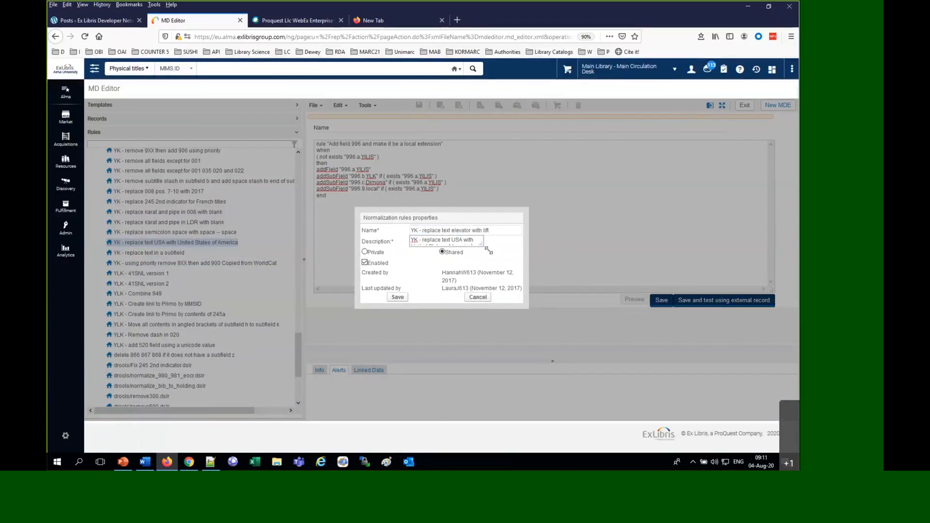
left_click(452, 246)
key("ctrl+a")
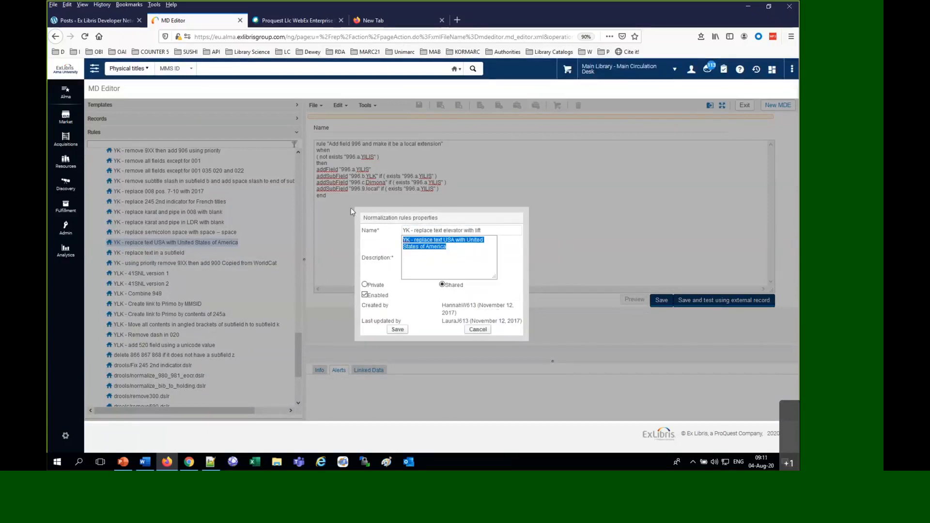
key("ctrl+v")
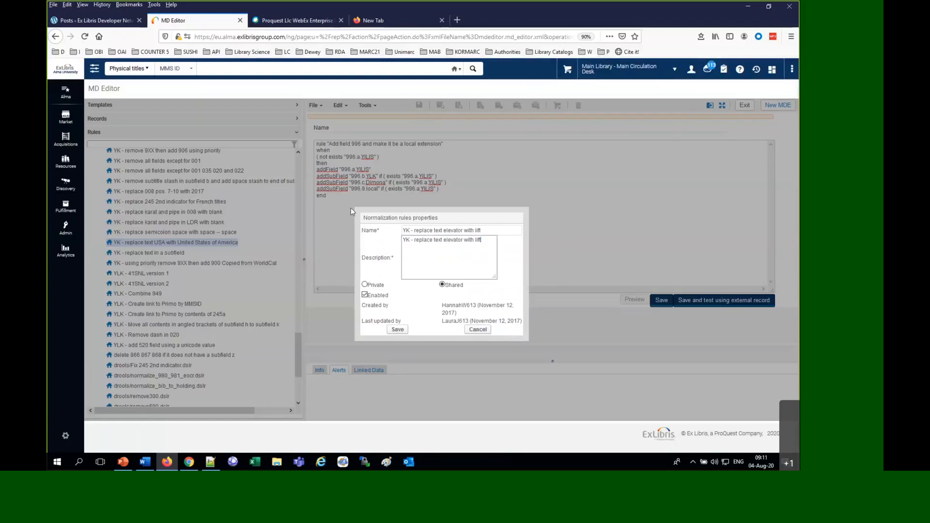
left_click(397, 330)
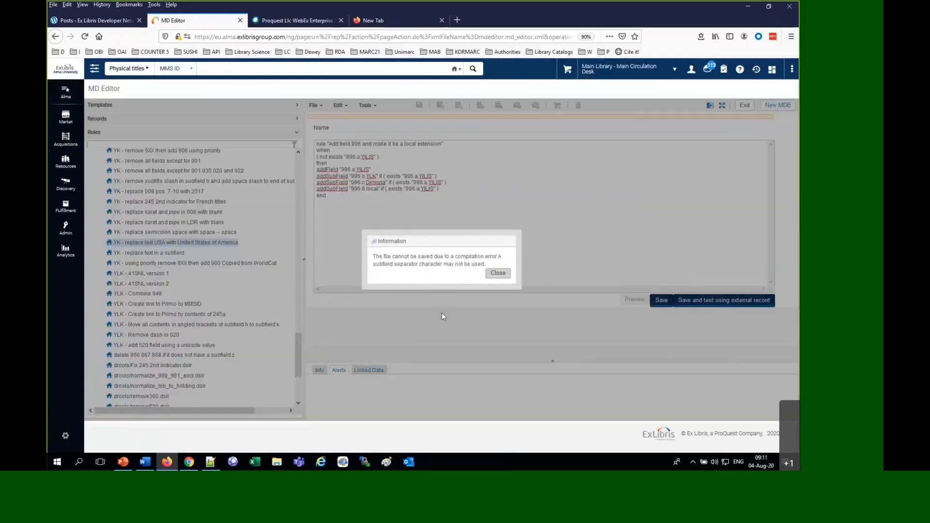
left_click(498, 273)
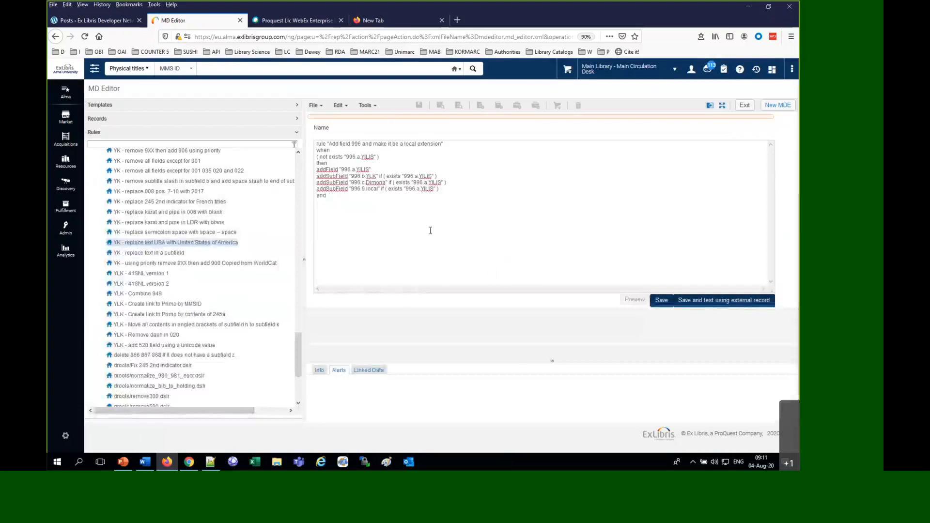
Remove the "$$" subfield separator from the title line of the USA with United States of America rule and save it
right_click(183, 245)
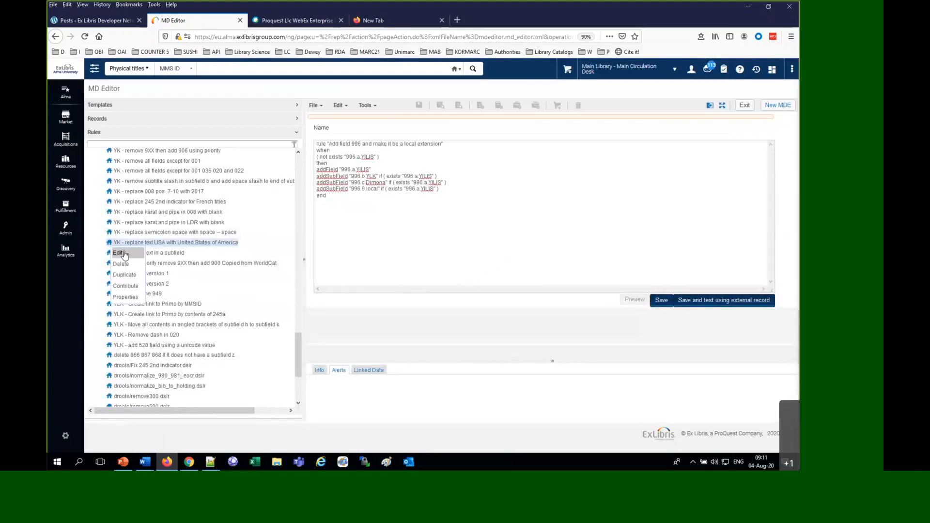
left_click(124, 253)
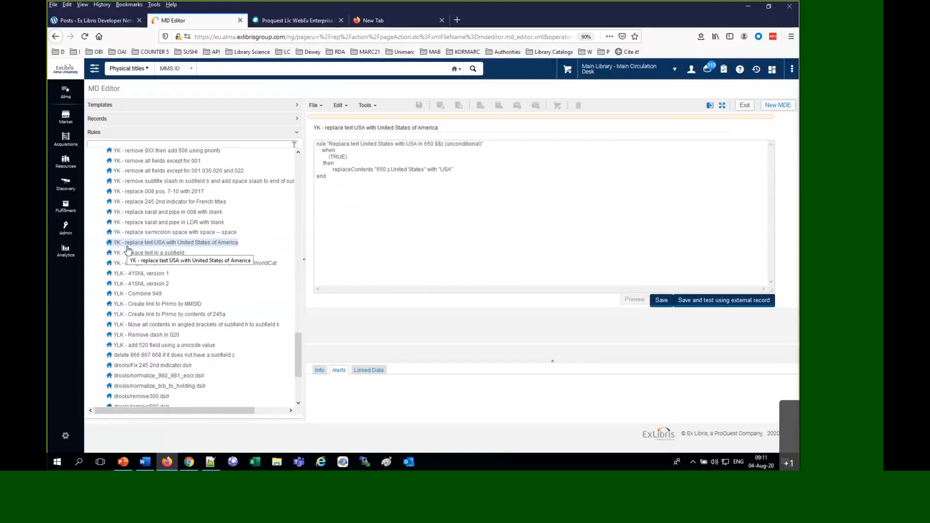
left_click(436, 143)
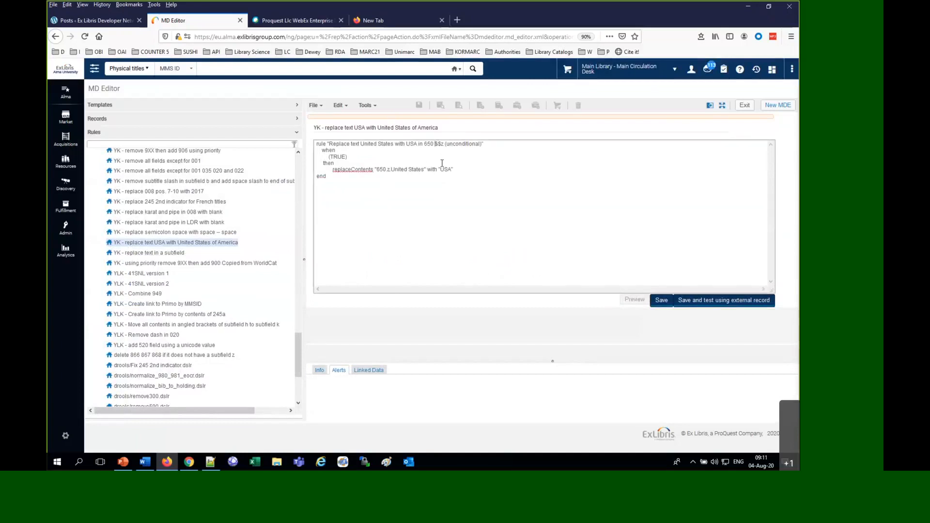
key("Delete")
key("Delete")
left_click(662, 302)
Duplicate the corrected rule with both name and description set to "YK - replace text elevator with lift", and save the properties
right_click(199, 242)
left_click(132, 274)
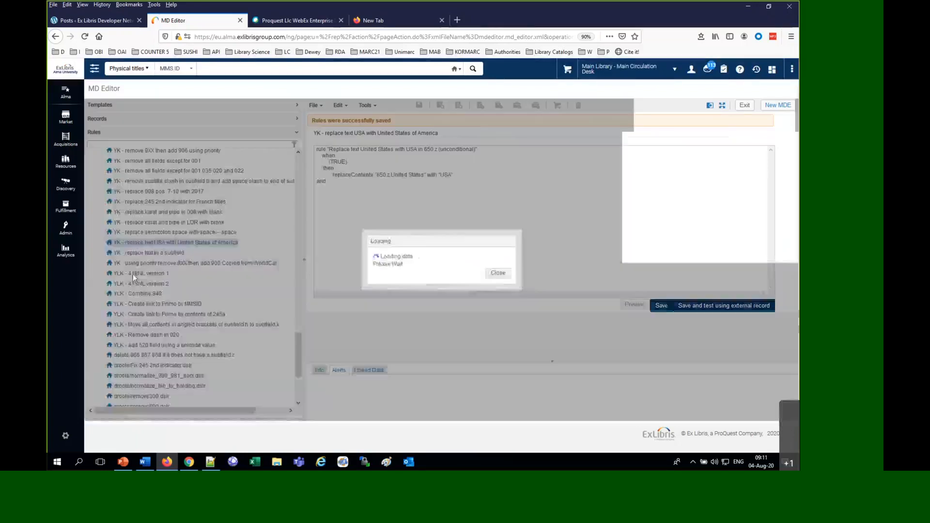
triple_click(426, 217)
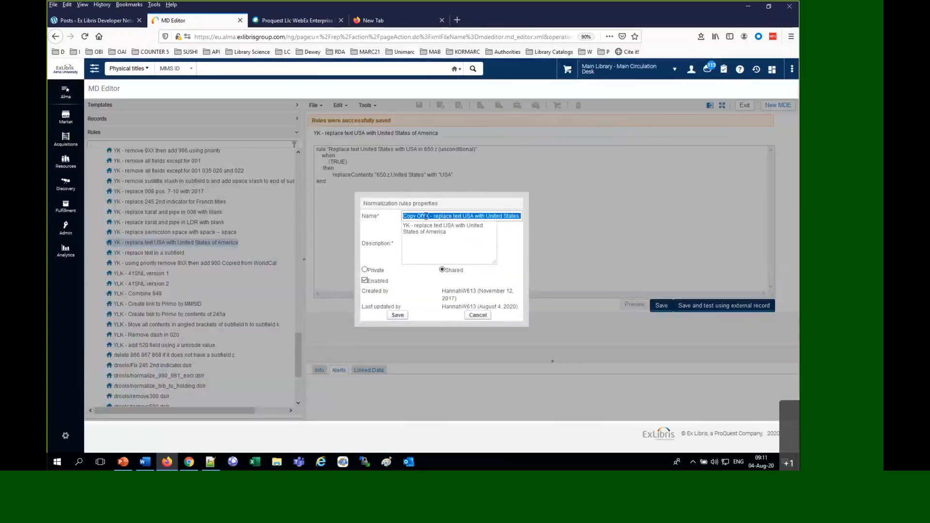
key("ctrl+v")
left_click(456, 237)
key("ctrl+a")
key("ctrl+v")
left_click(403, 316)
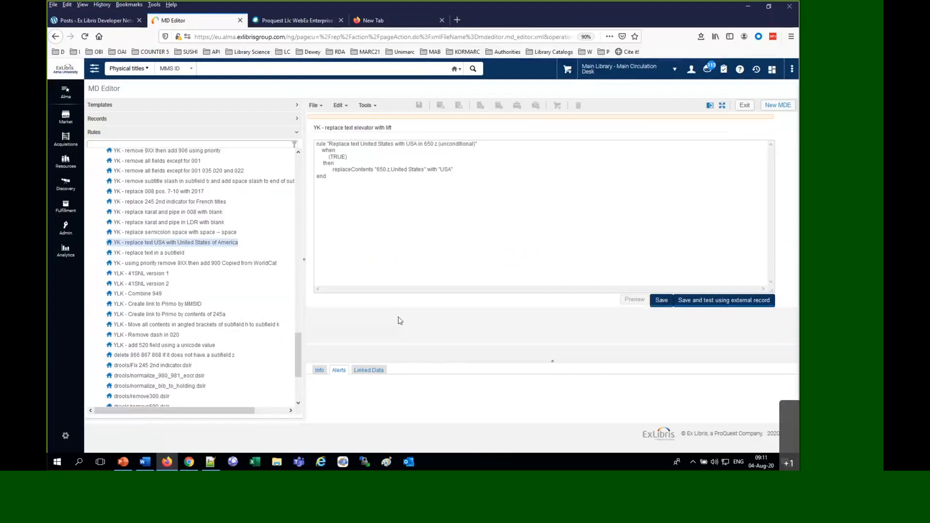
Review the options for creating a new rule from scratch and the actions available for an existing shared rule
left_click(314, 105)
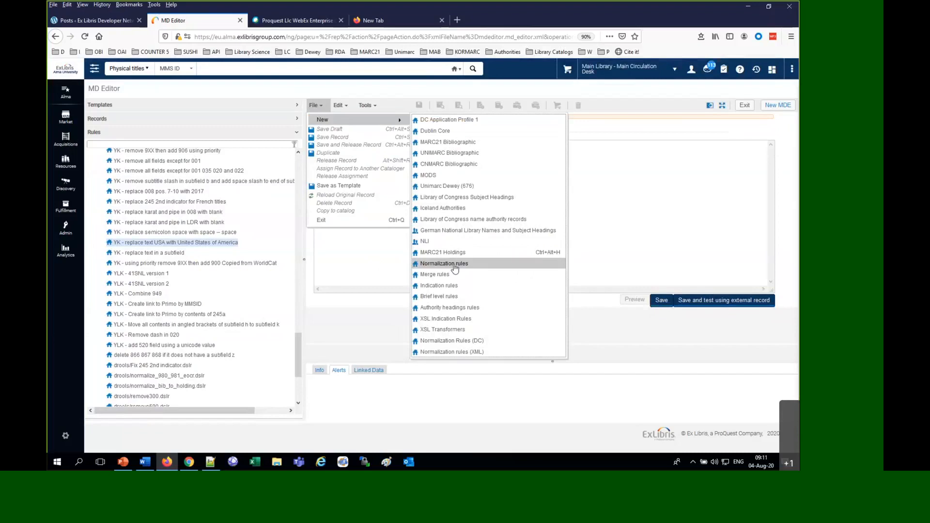
scroll(198, 226, "up", 20)
scroll(198, 226, "down", 8)
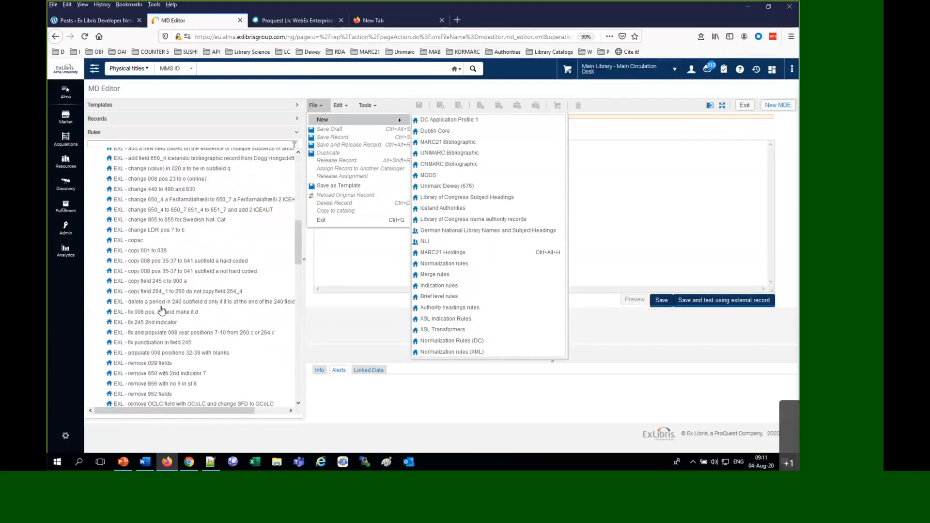
right_click(161, 307)
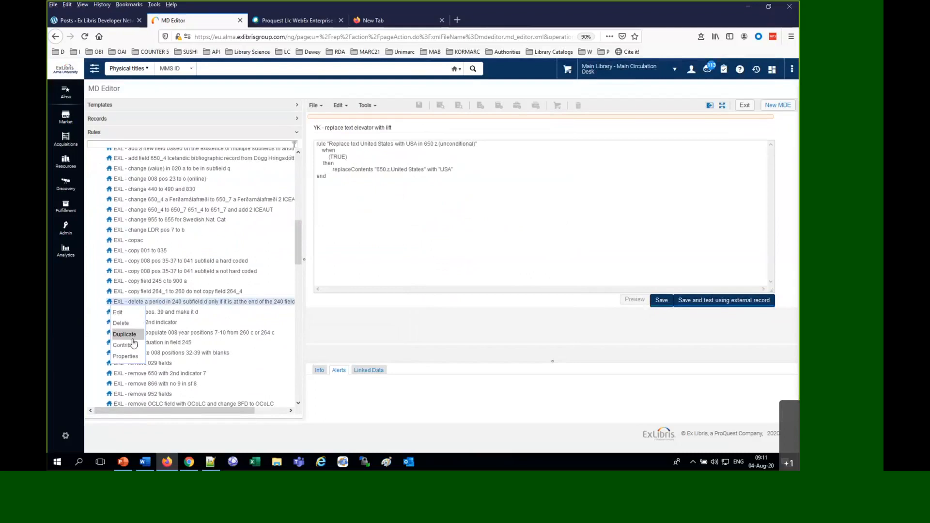
Collapse the shared normalization rules and look at the Community rules folder
scroll(214, 223, "up", 8)
left_click(100, 162)
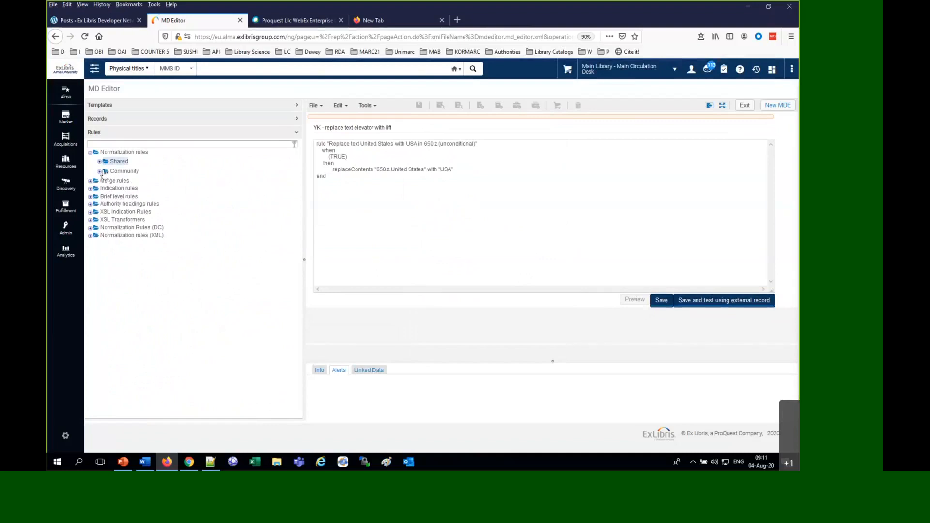
left_click(105, 173)
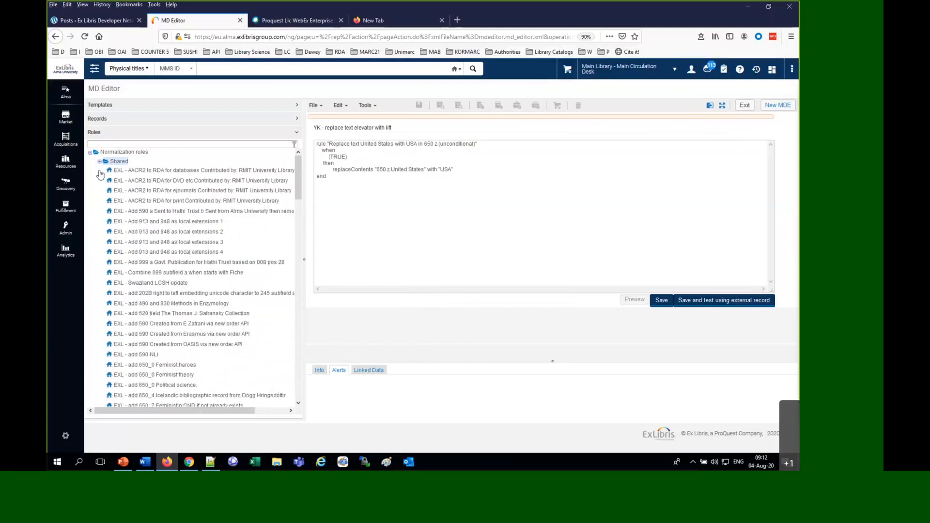
List the Community normalization rules in a wider pane and view the University of Macau rule "Add/change 245 2nd indicator"
left_click(99, 162)
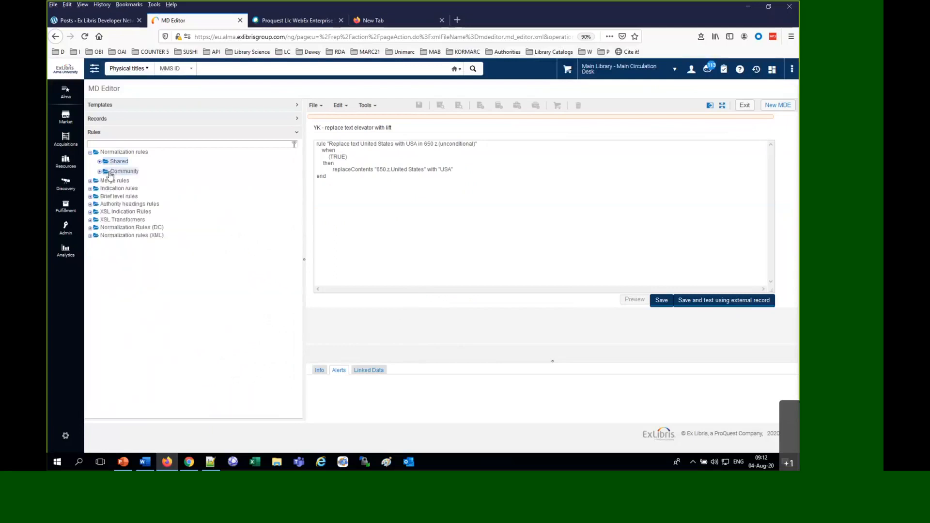
left_click(109, 173)
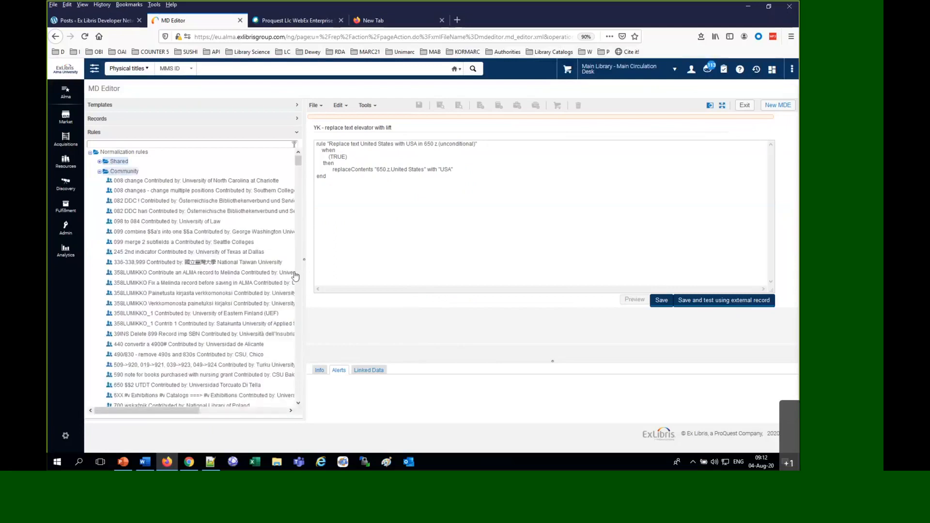
left_click_drag(304, 267, 456, 266)
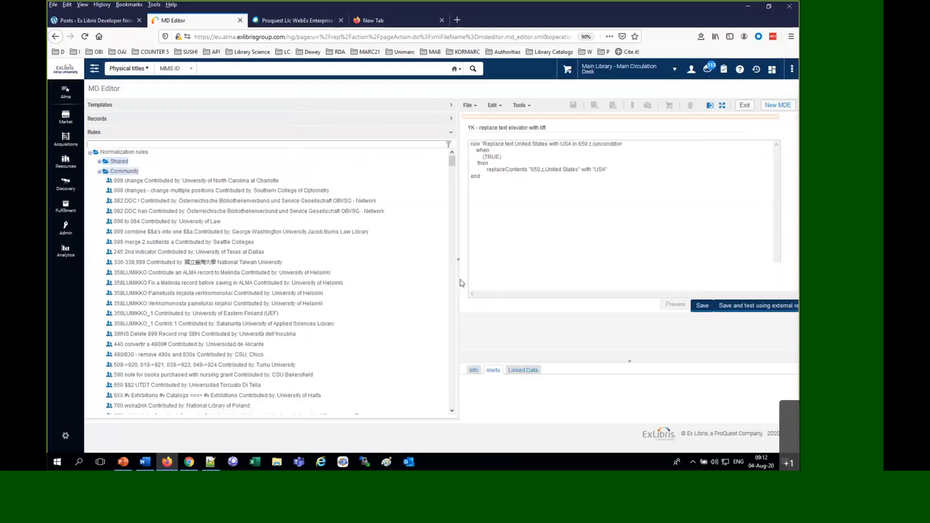
scroll(412, 277, "down", 10)
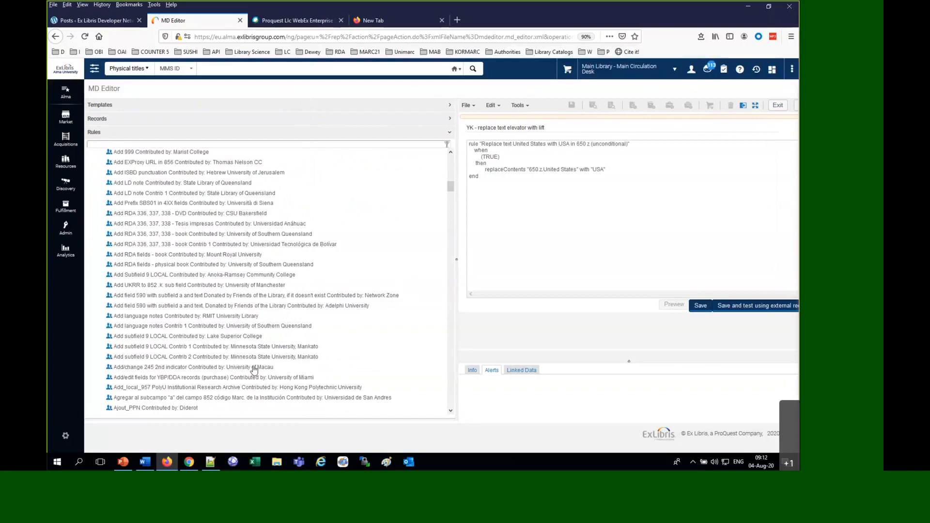
right_click(180, 373)
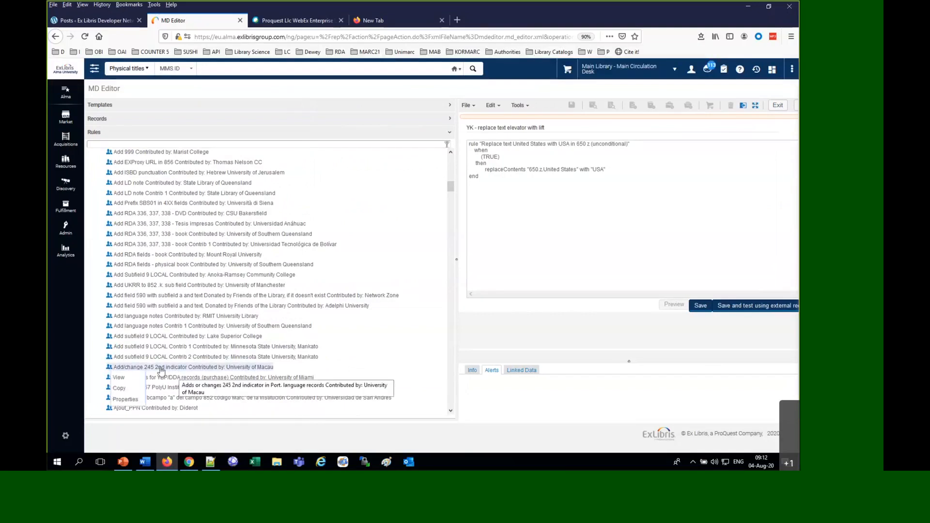
left_click(128, 378)
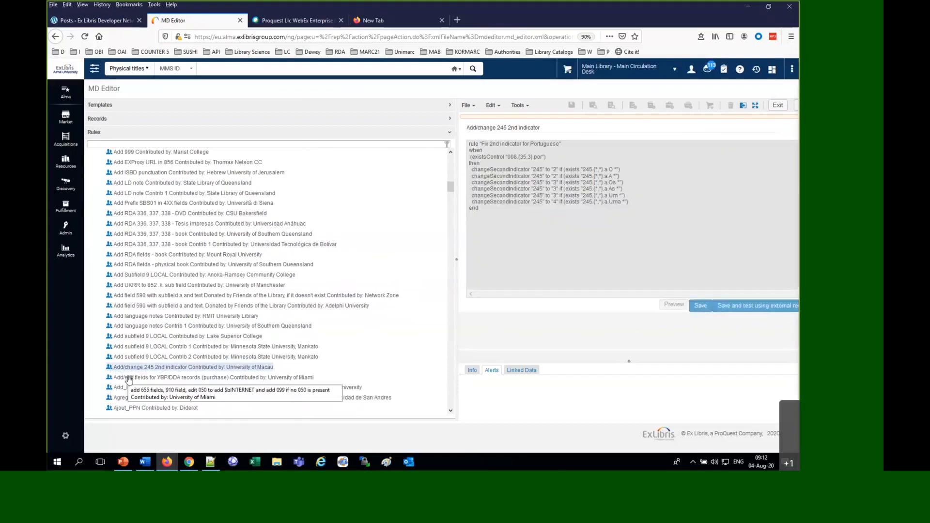
View the Community rule "901 TWU Ebook" contributed by Texas Woman's University
scroll(359, 318, "up", 10)
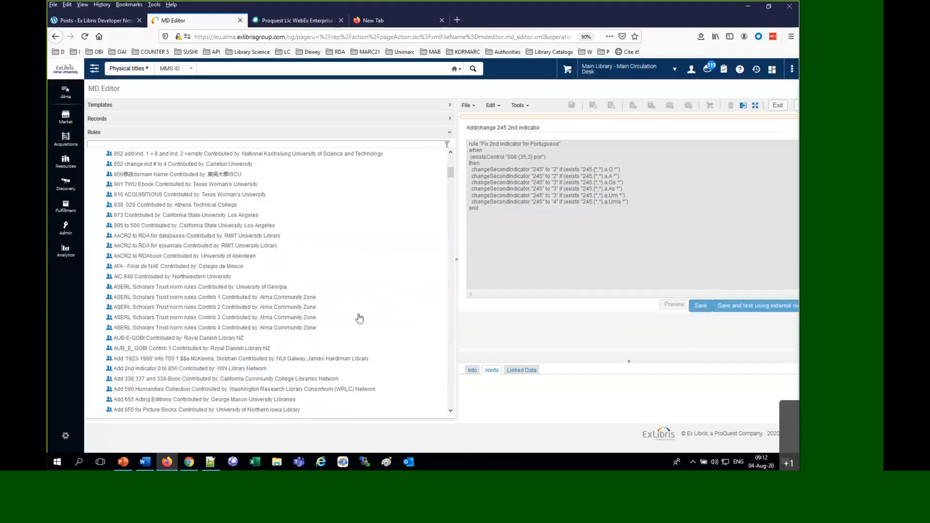
right_click(151, 208)
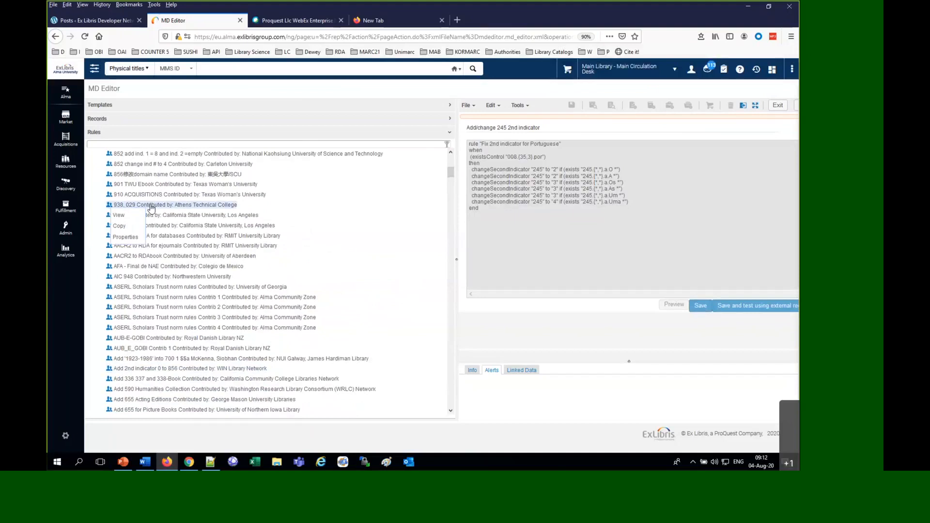
right_click(158, 189)
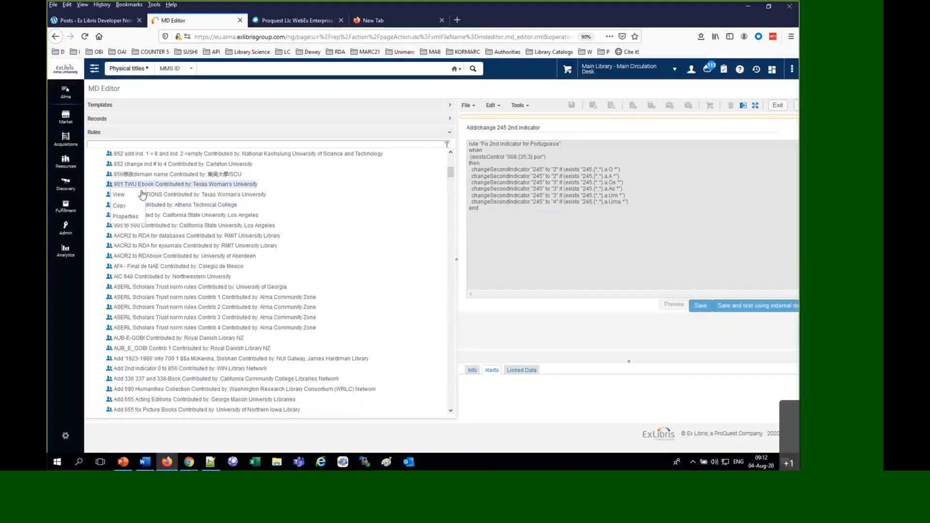
left_click(138, 196)
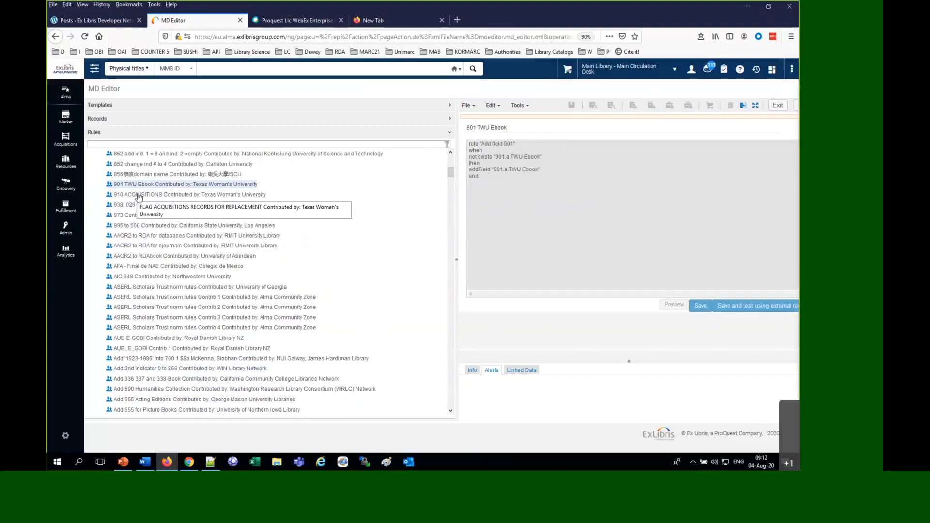
Copy the Community rule "901 TWU Ebook" as an enabled shared rule, save its properties, and check for it among the Shared rules
right_click(176, 188)
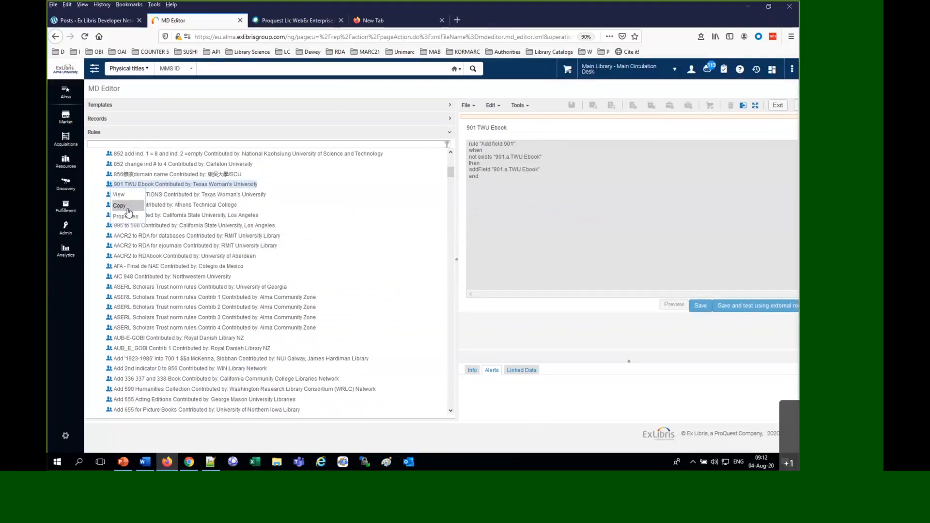
left_click(128, 216)
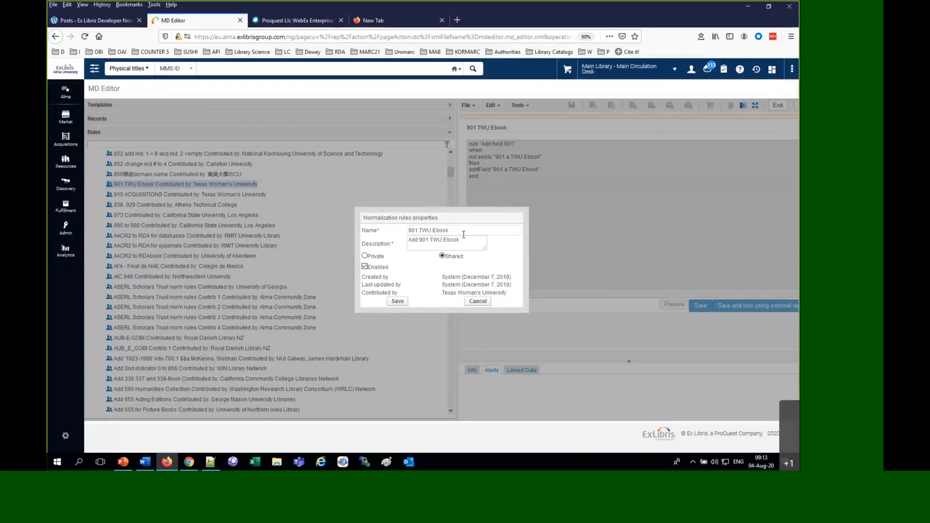
left_click(398, 302)
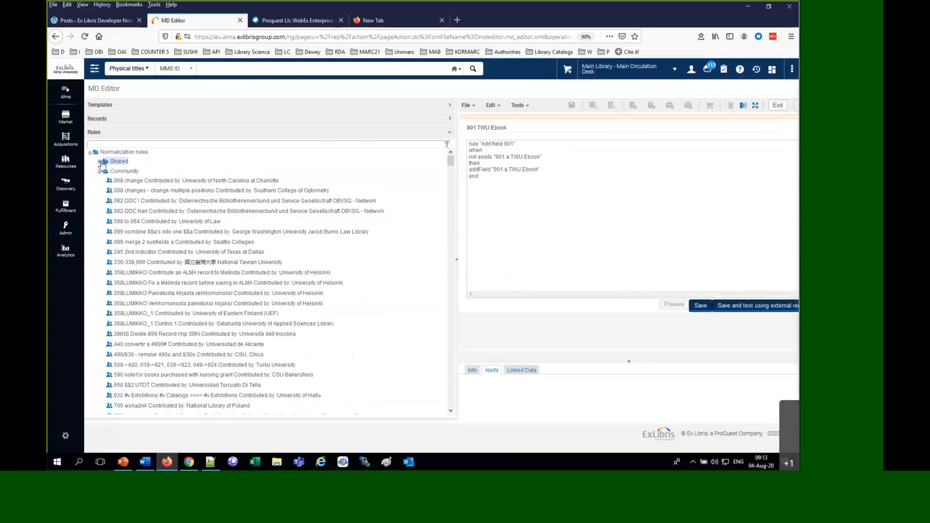
left_click(101, 162)
scroll(319, 316, "down", 10)
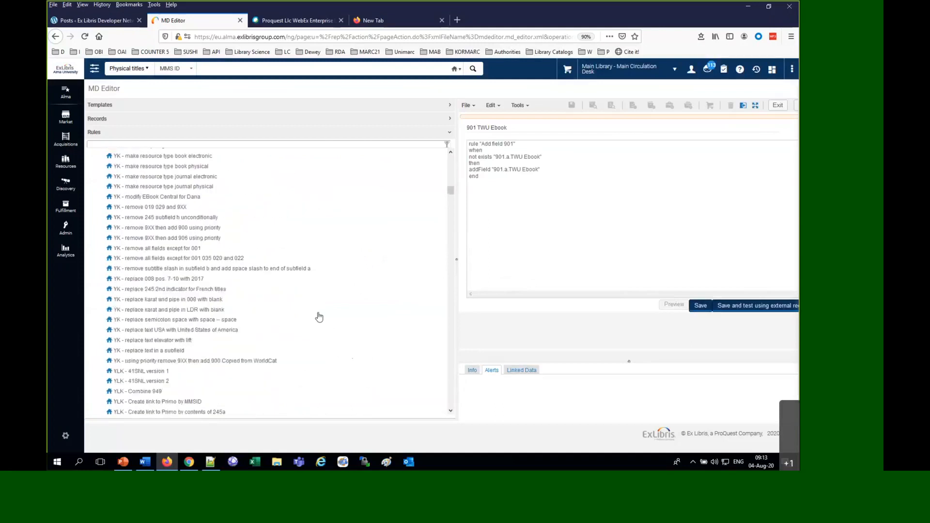
scroll(319, 317, "down", 5)
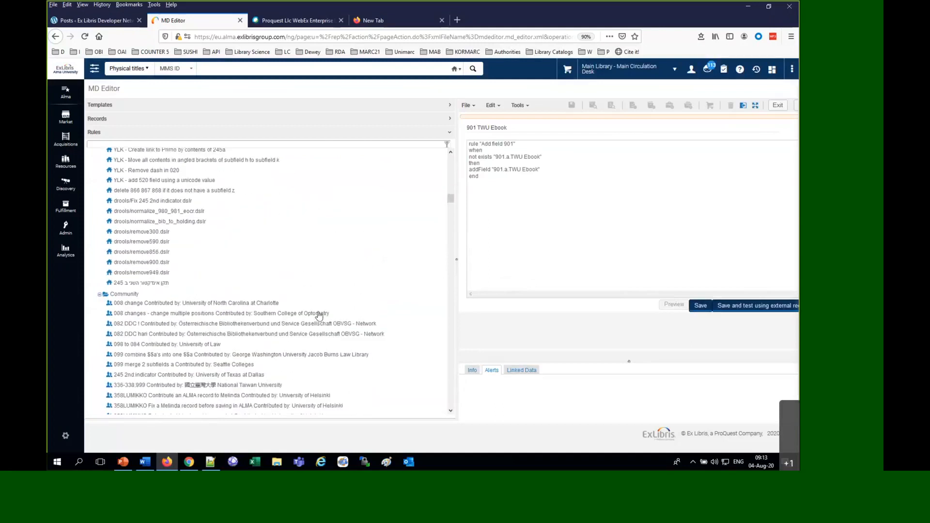
scroll(319, 316, "up", 1)
scroll(319, 316, "up", 15)
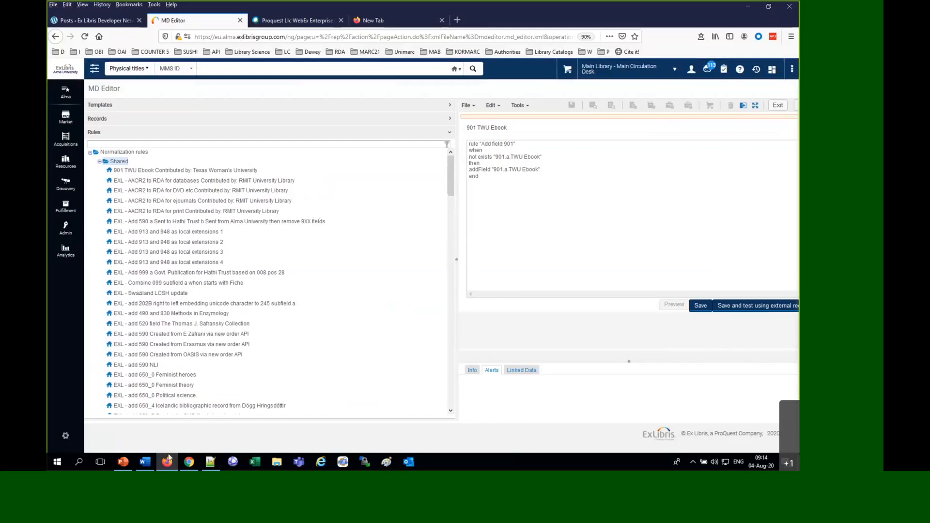
Switch to the PowerPoint presentation and review the slides on creating, configuring and testing normalization rules, up to slide 15
mouse_move(132, 470)
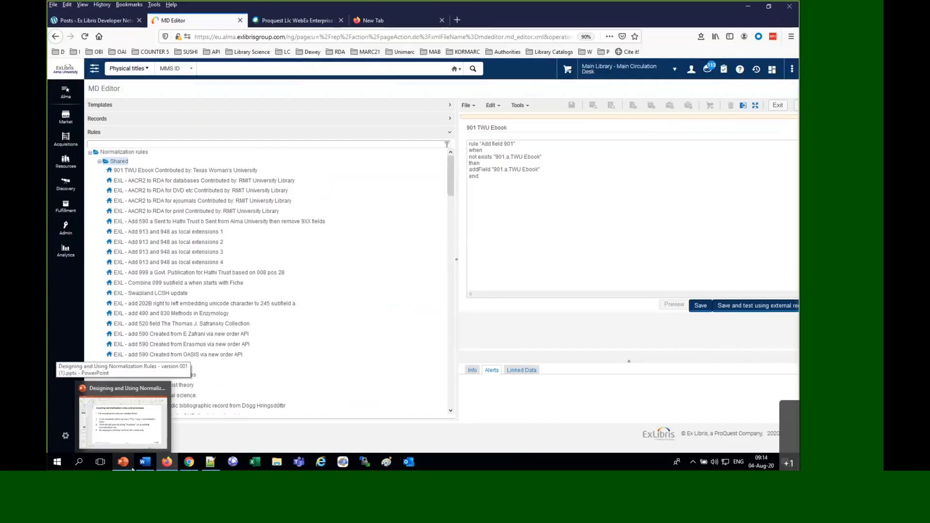
left_click(133, 468)
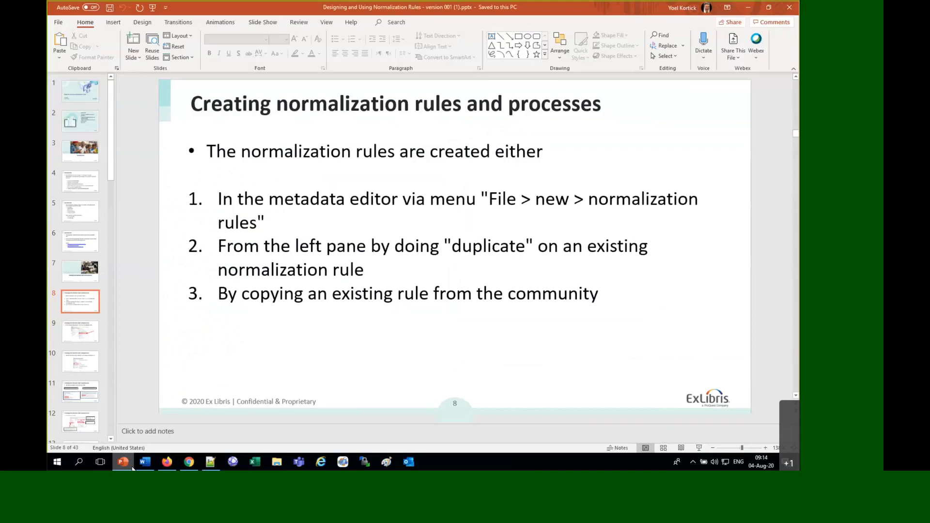
key("Down")
key("Down")
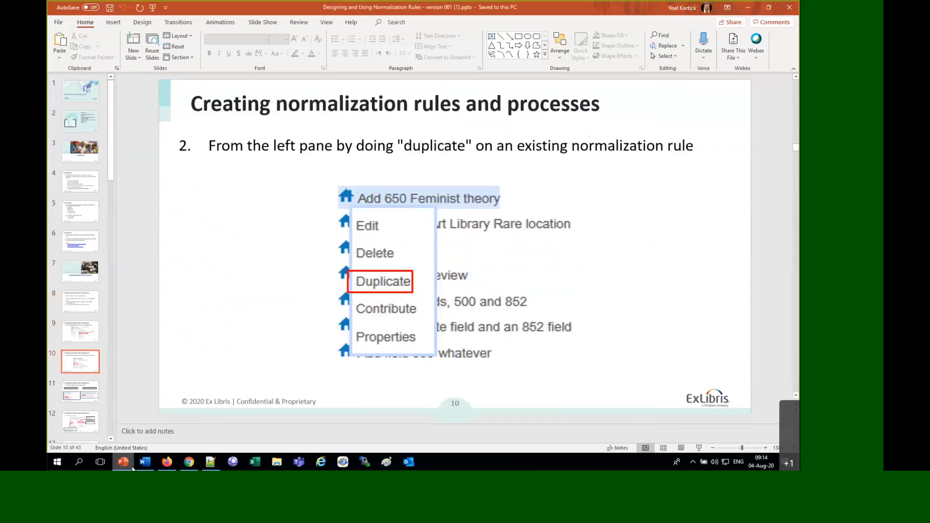
key("Down")
key("Down")
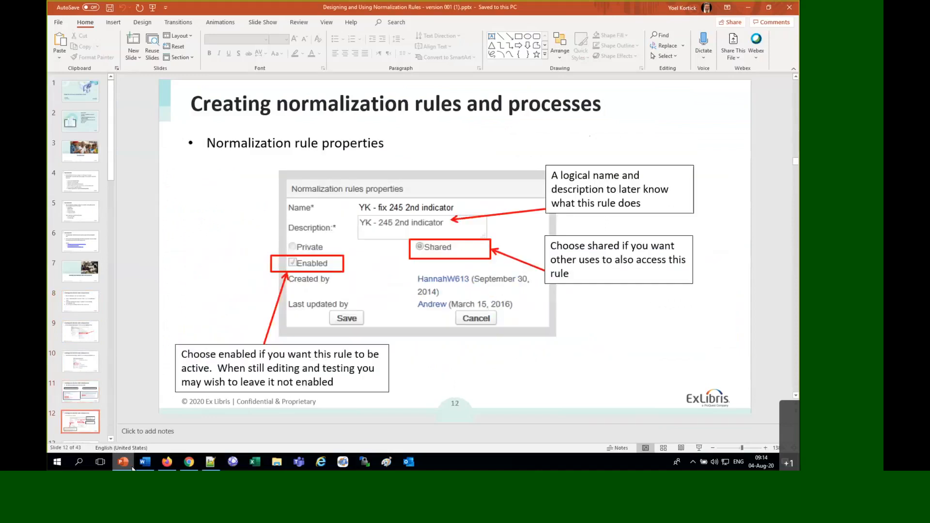
key("Down")
key("Down")
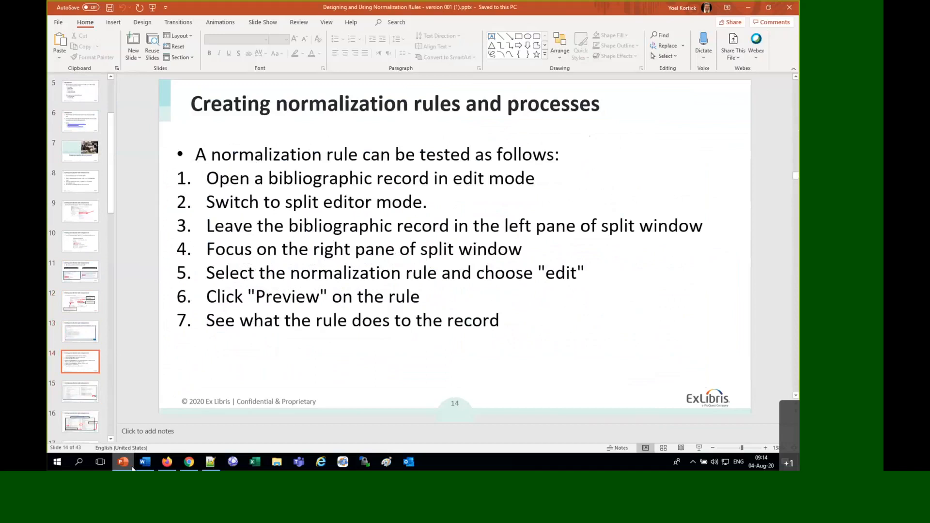
key("Down")
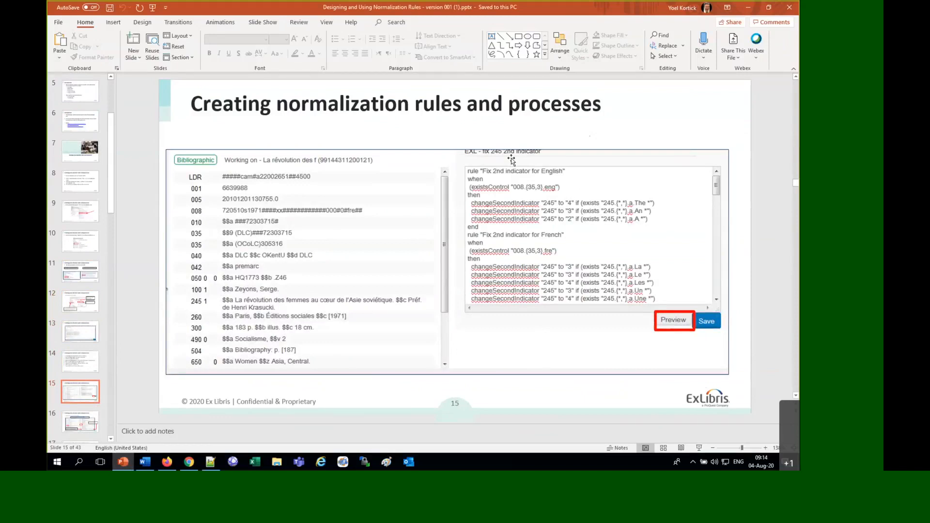
Switch back to the MD Editor in Firefox and delete the shared copy of the "901 TWU Ebook" rule
left_click(166, 463)
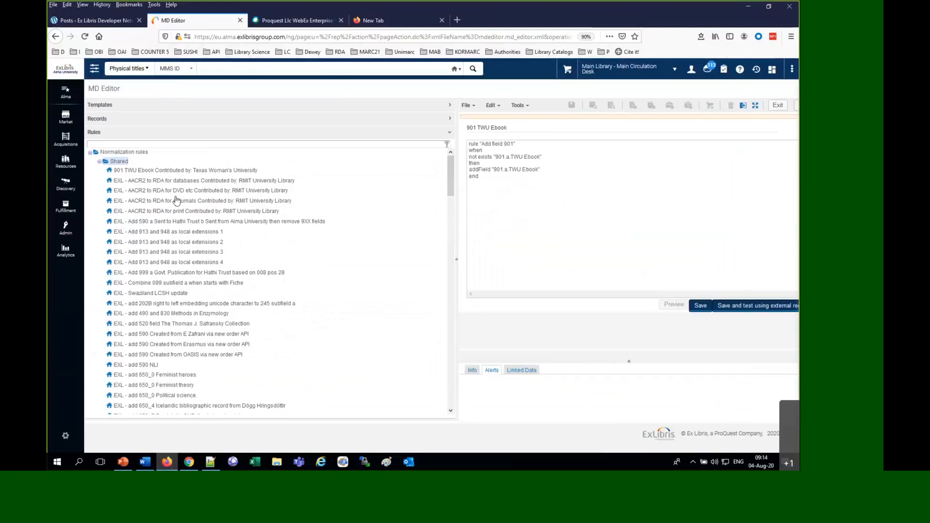
left_click(154, 172)
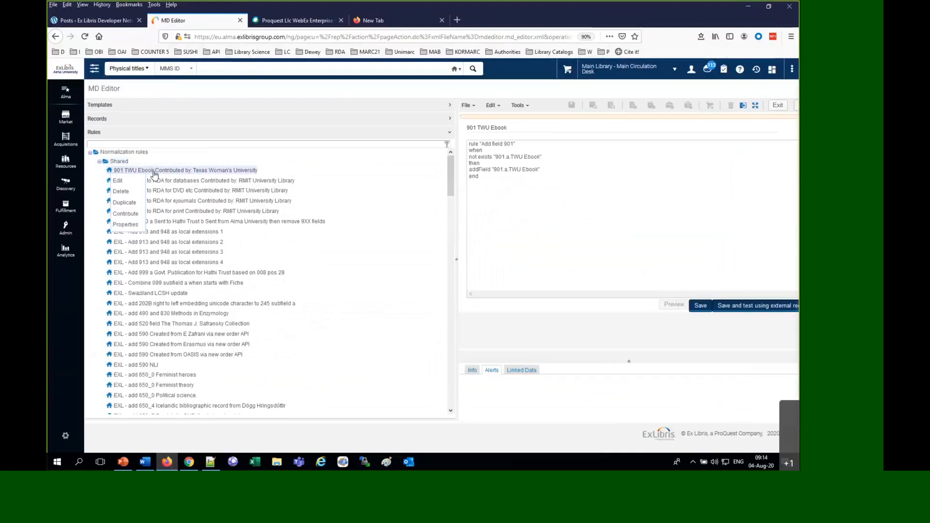
left_click(130, 194)
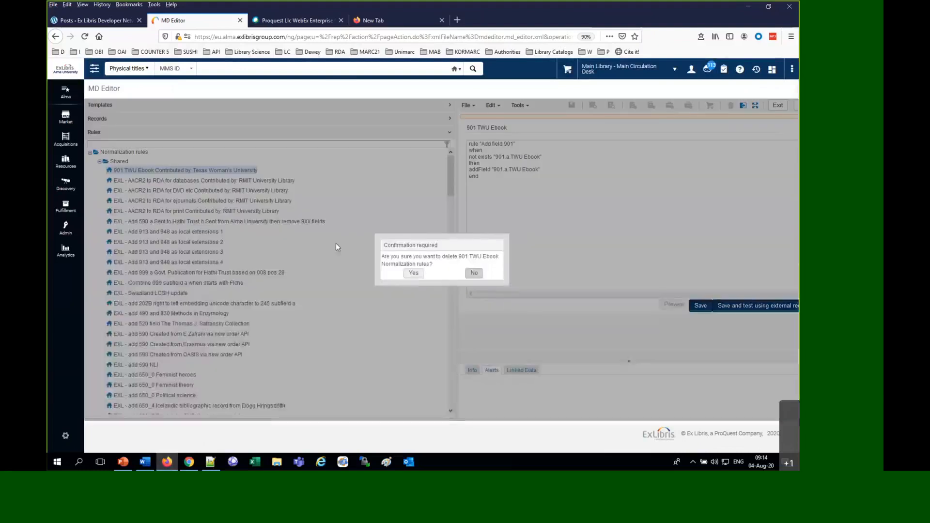
left_click(414, 274)
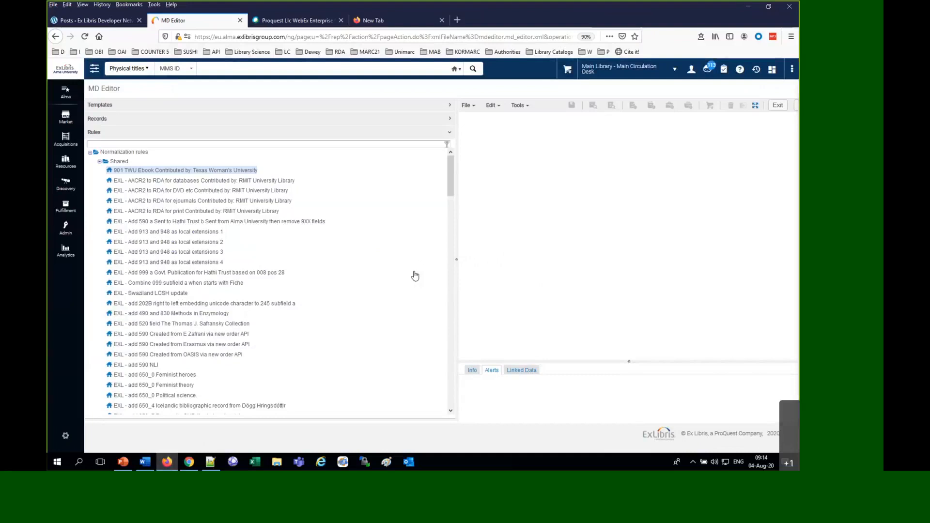
Filter the rules by "245", open the shared rule "EXL - fix 245 2nd indicator" for editing, and widen the rule editor
left_click(169, 144)
type("245")
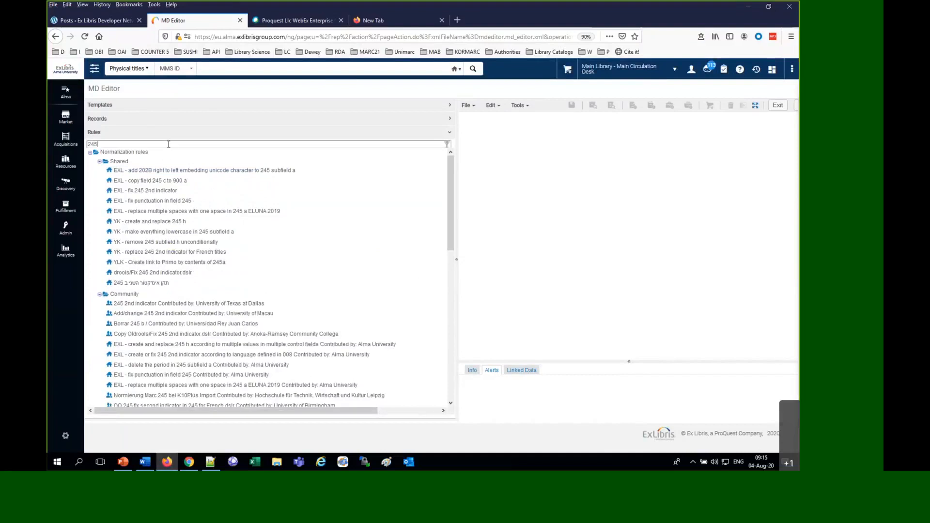
right_click(158, 194)
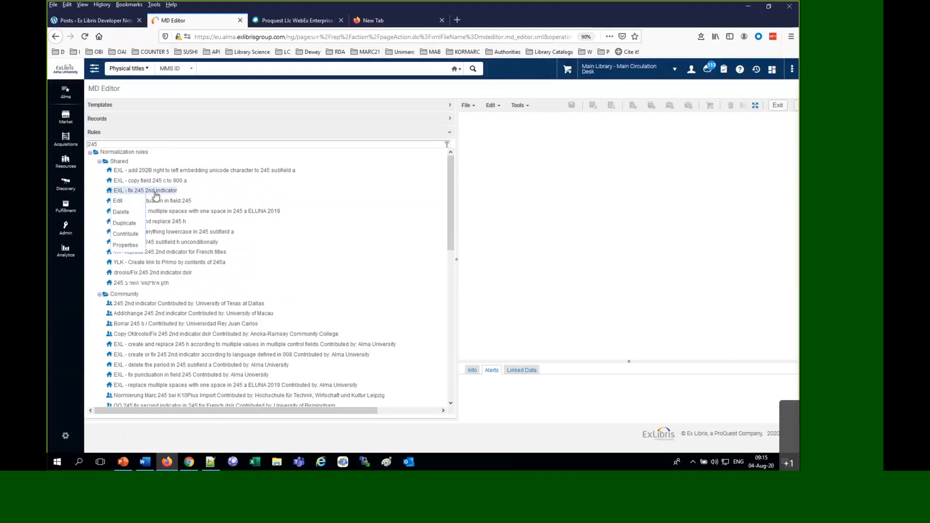
left_click(129, 202)
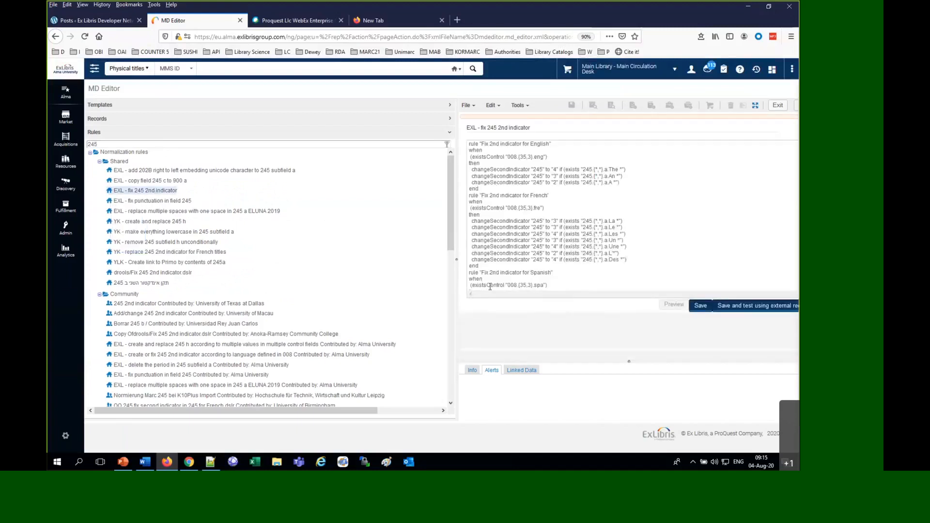
left_click_drag(457, 260, 354, 266)
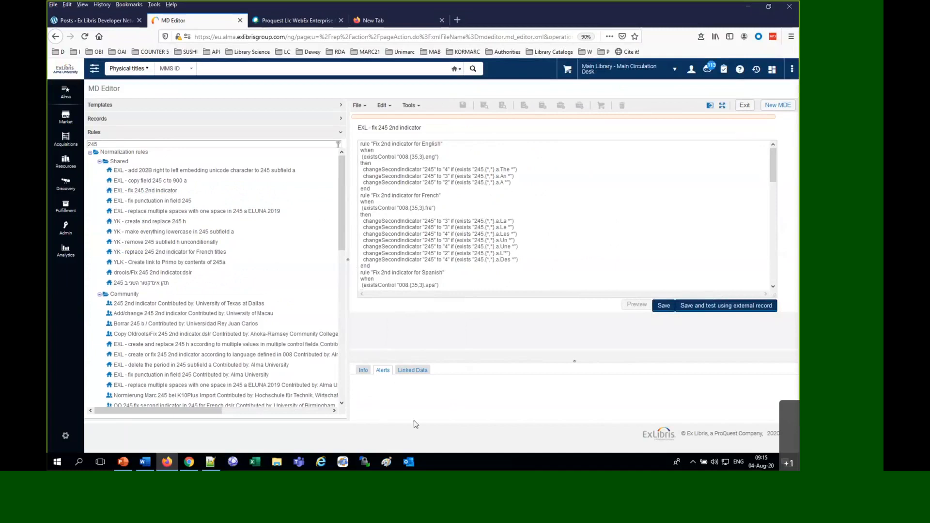
Switch to Chrome, search Google for "working with normalization rules alma" in a new tab and open the "Working with Normalization Rules" help page
left_click(190, 462)
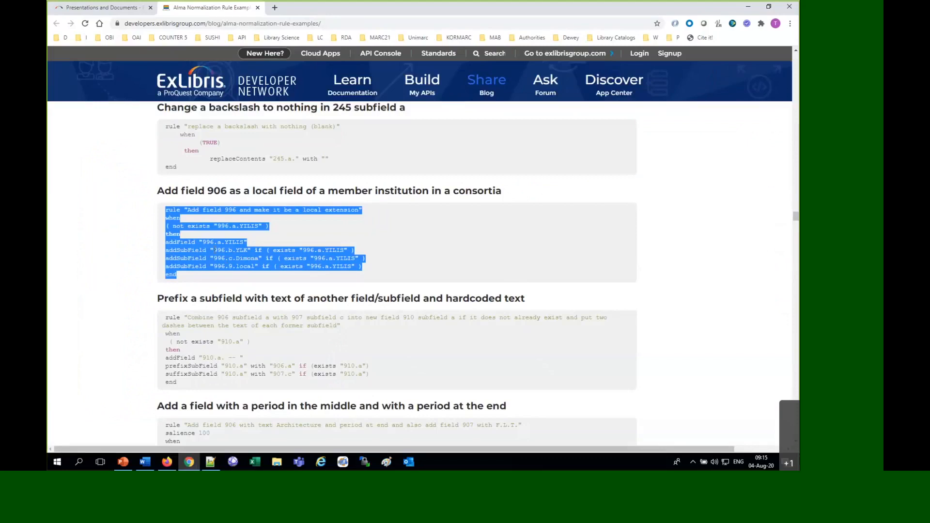
left_click(120, 10)
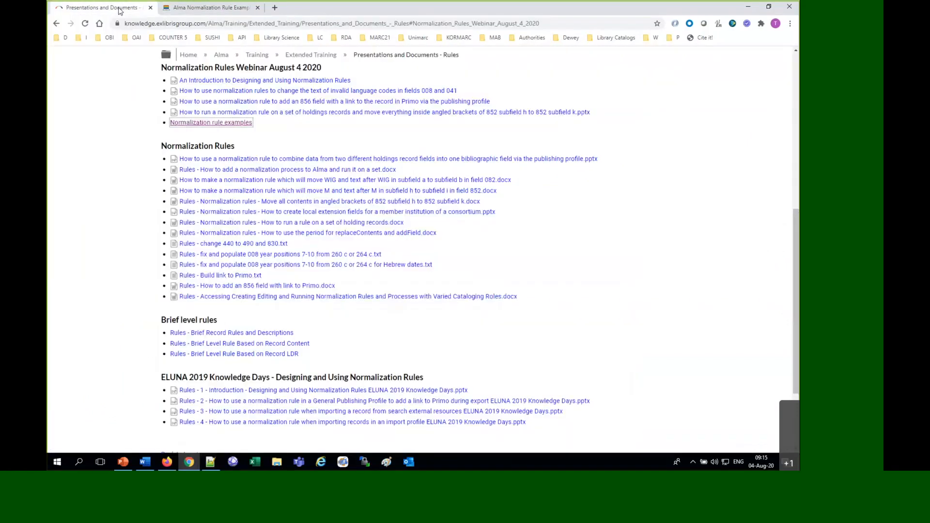
left_click(274, 8)
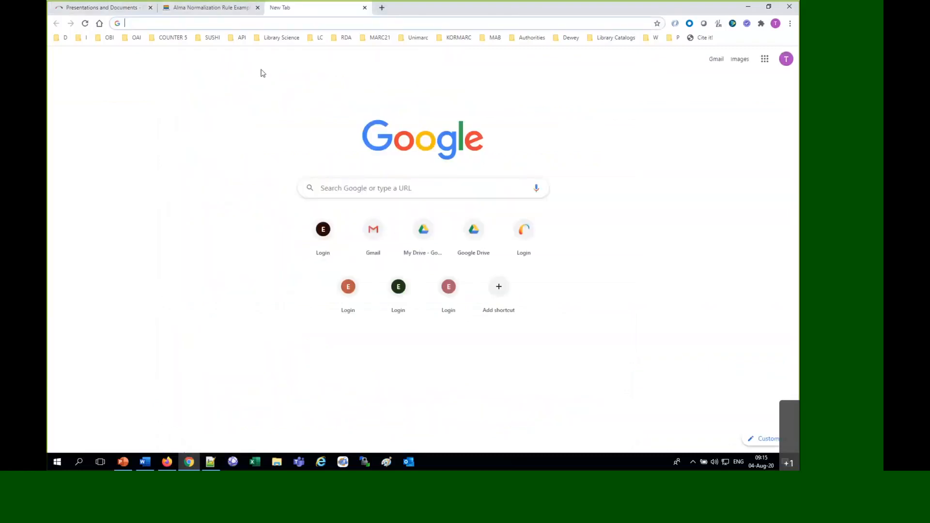
left_click(370, 184)
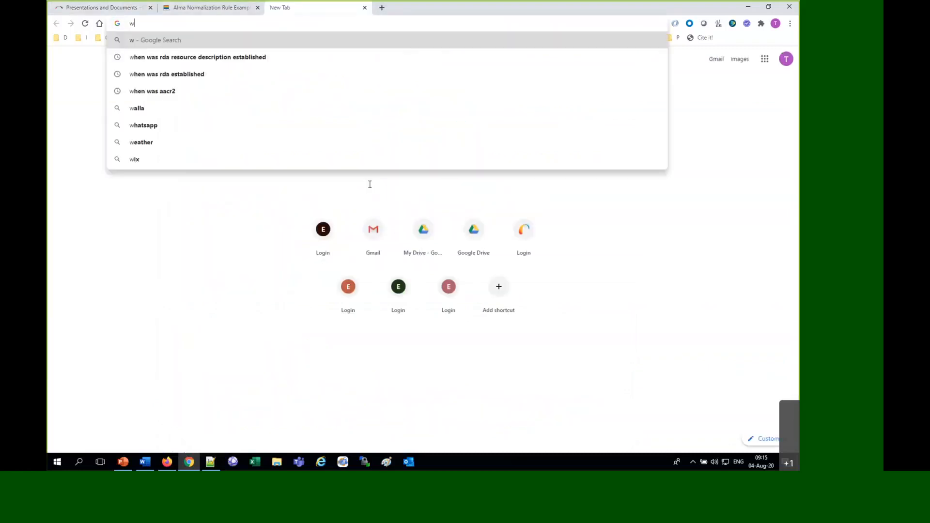
type("wokring with norm")
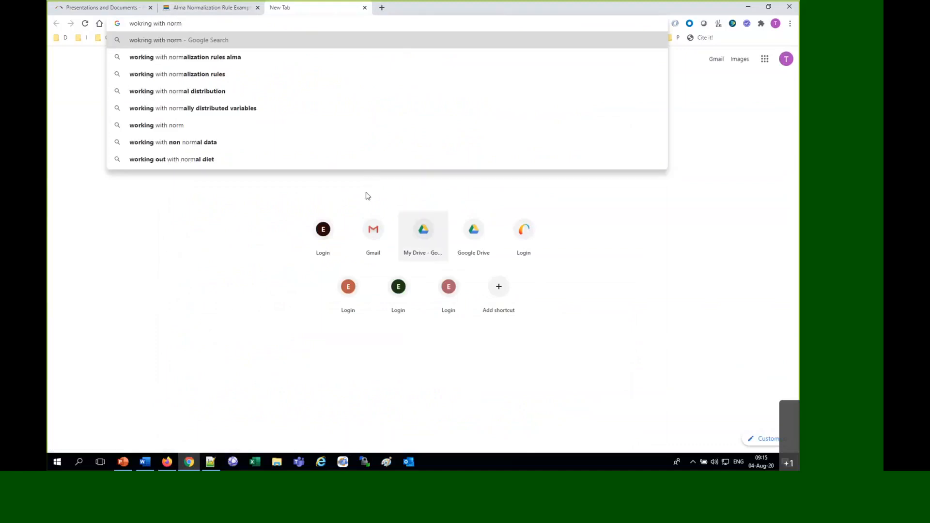
key("Down")
left_click(247, 62)
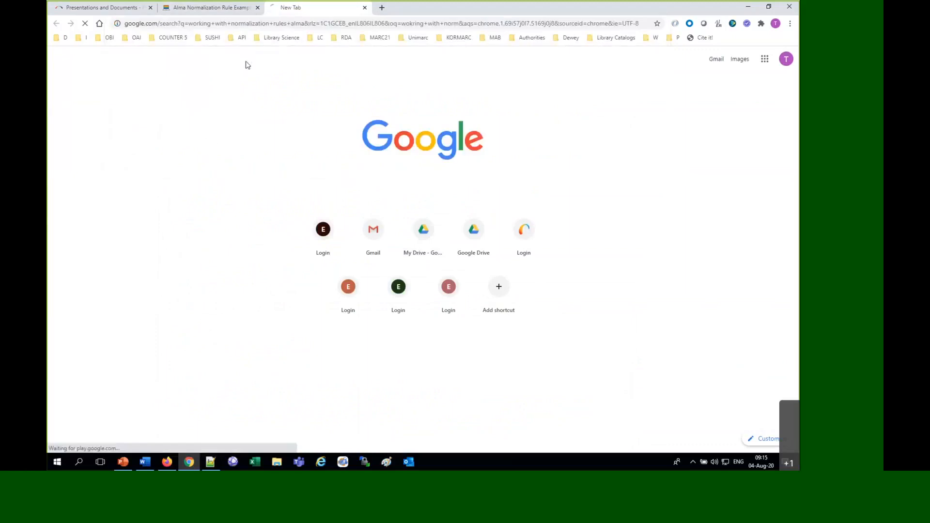
left_click(224, 144)
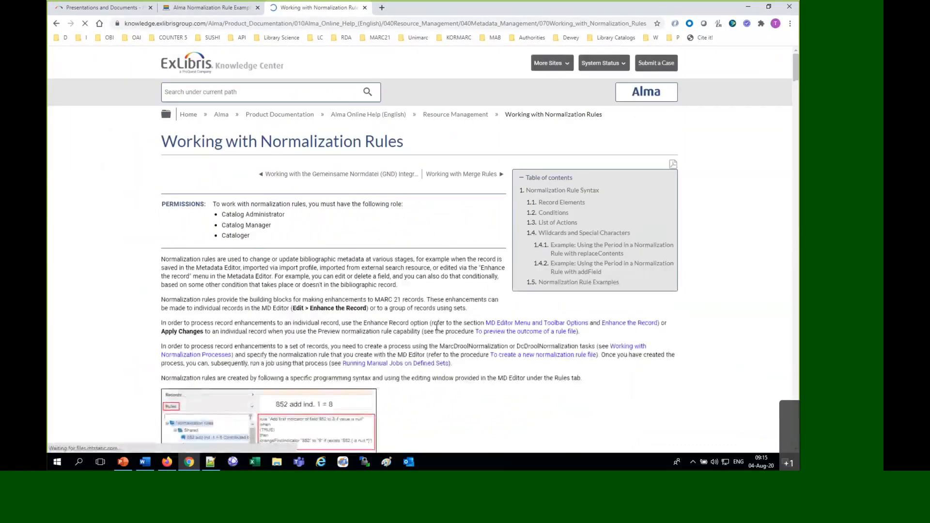
Review the record element syntax and the list of actions on the help page, and return to the Alma normalization rule examples page
scroll(445, 334, "down", 15)
scroll(438, 329, "down", 4)
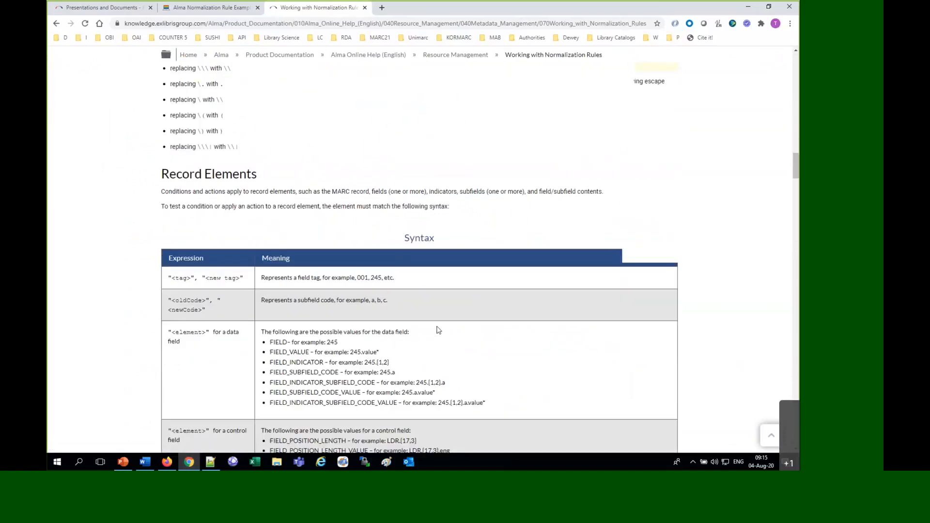
scroll(438, 330, "down", 10)
scroll(438, 330, "down", 8)
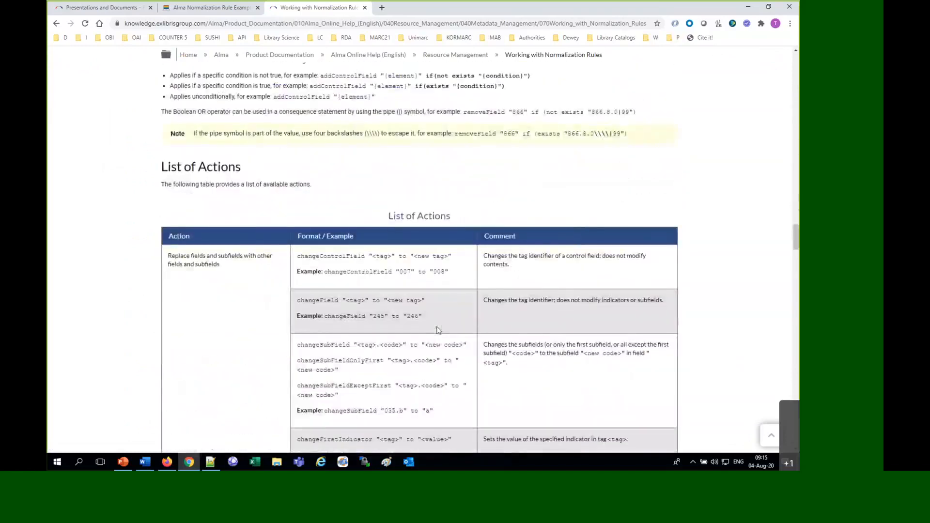
scroll(439, 329, "down", 4)
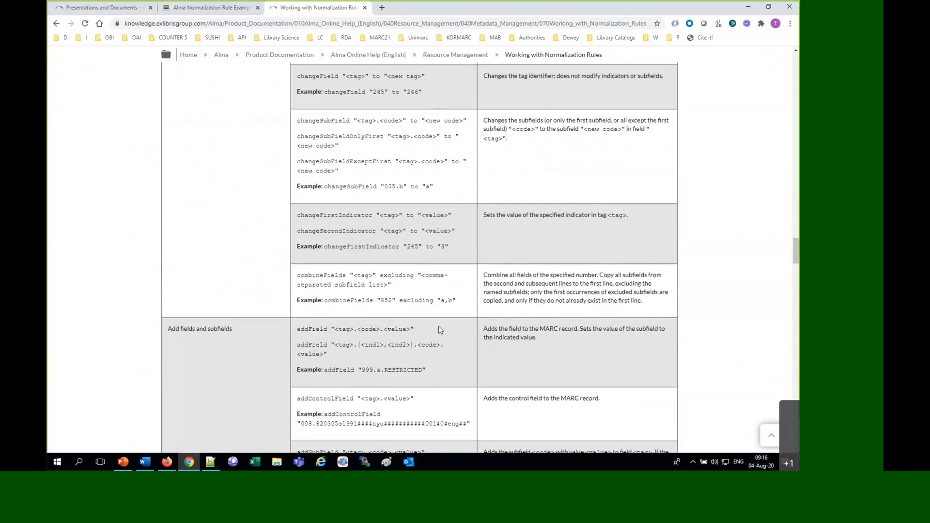
scroll(438, 327, "down", 4)
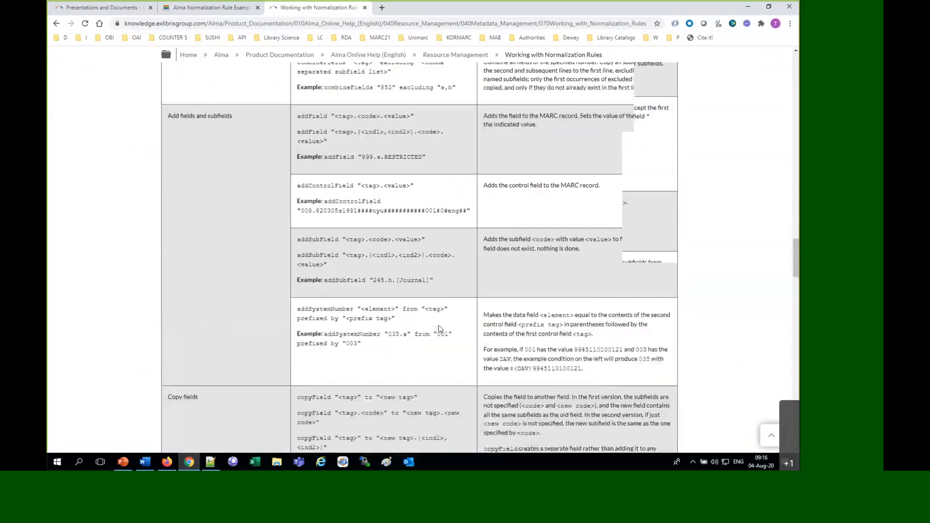
scroll(440, 326, "up", 10)
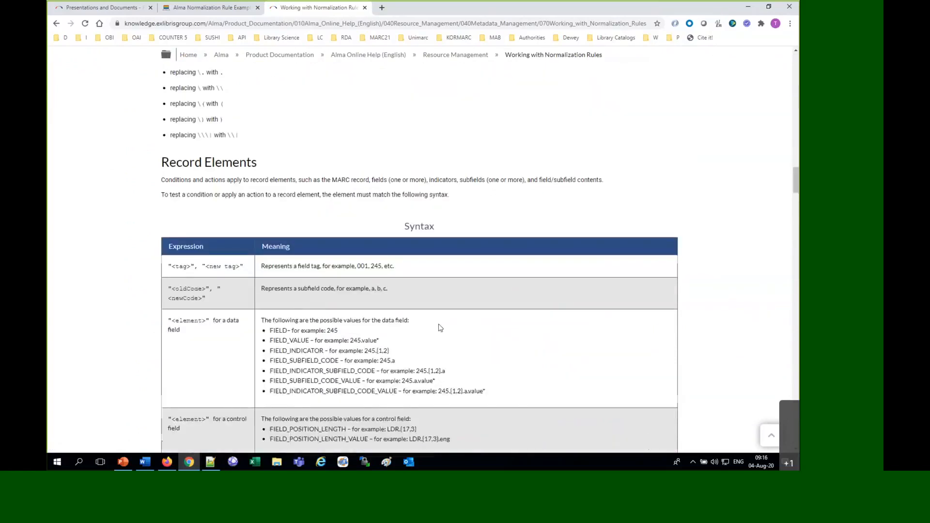
scroll(440, 326, "up", 10)
left_click(170, 13)
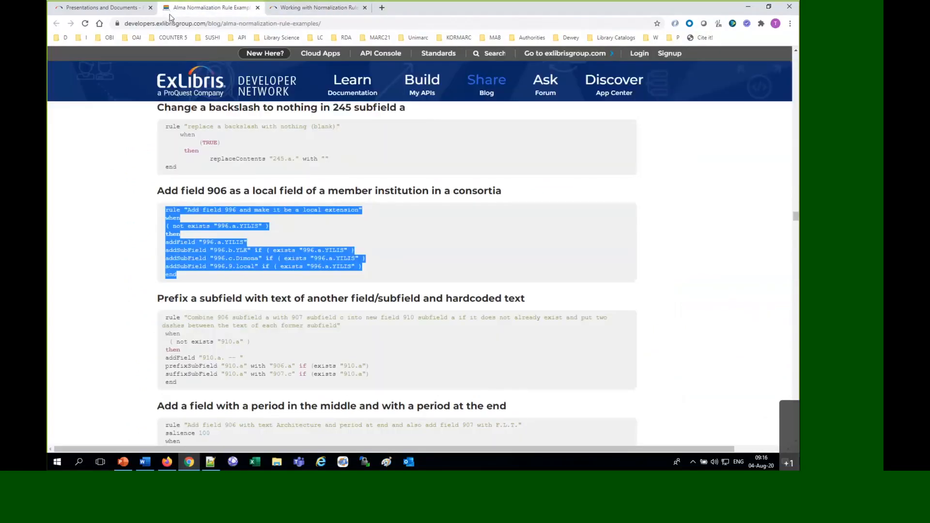
Switch back to the MD Editor in Firefox and examine the 008 language conditions and indicator actions for each language in the rule
left_click(167, 463)
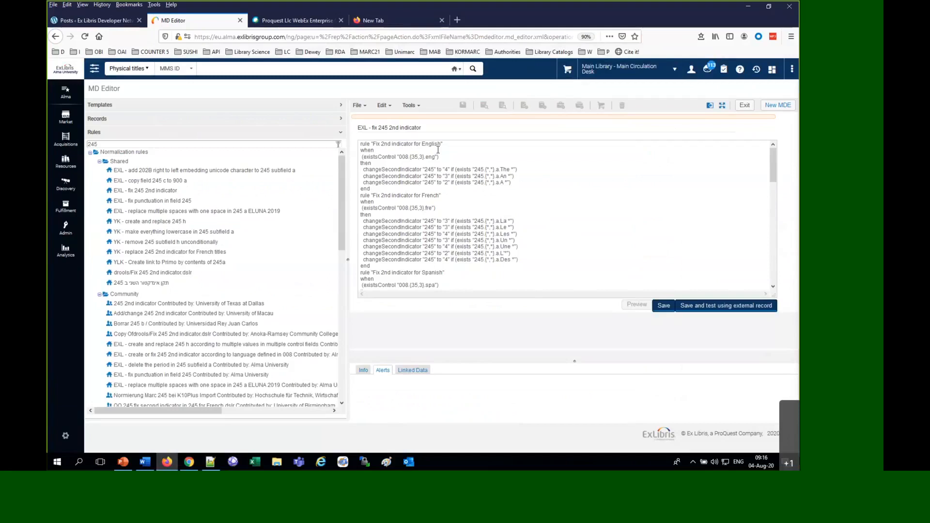
left_click_drag(402, 156, 439, 165)
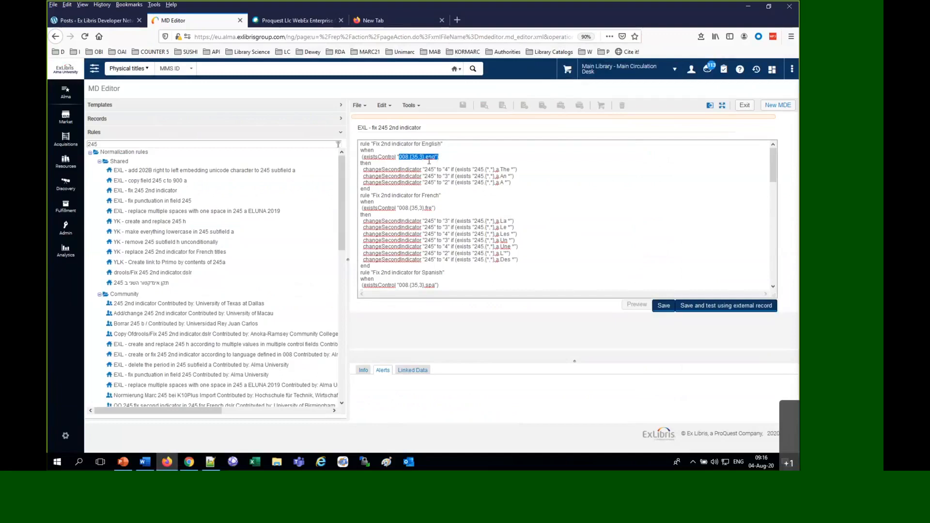
double_click(431, 152)
scroll(431, 218, "down", 4)
double_click(426, 199)
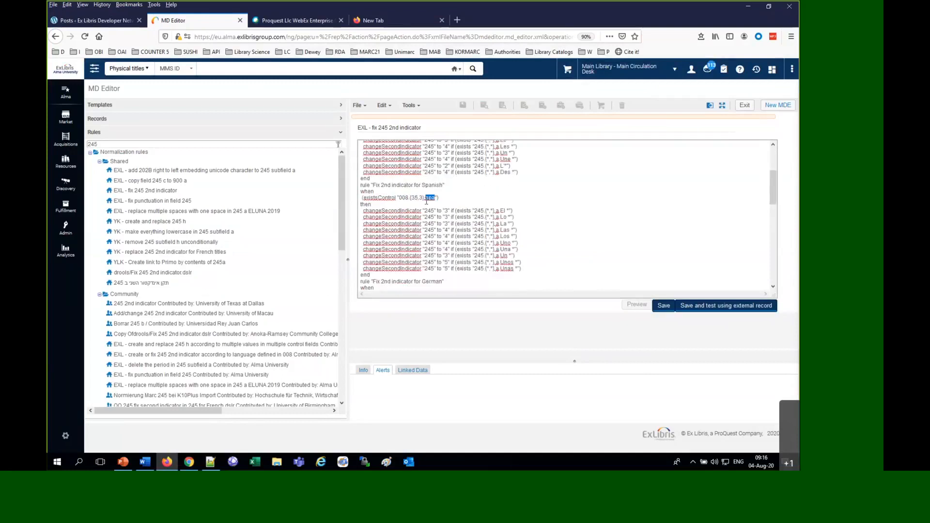
scroll(427, 201, "down", 5)
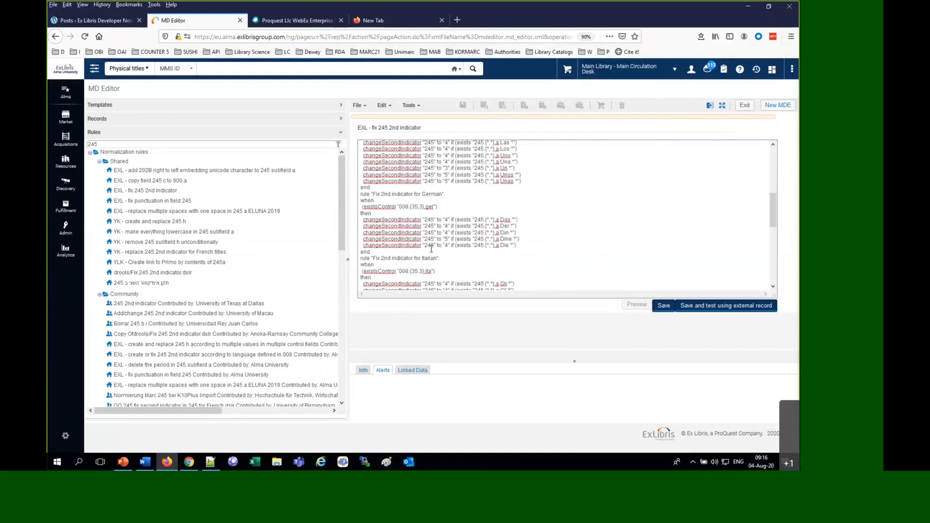
scroll(440, 264, "down", 4)
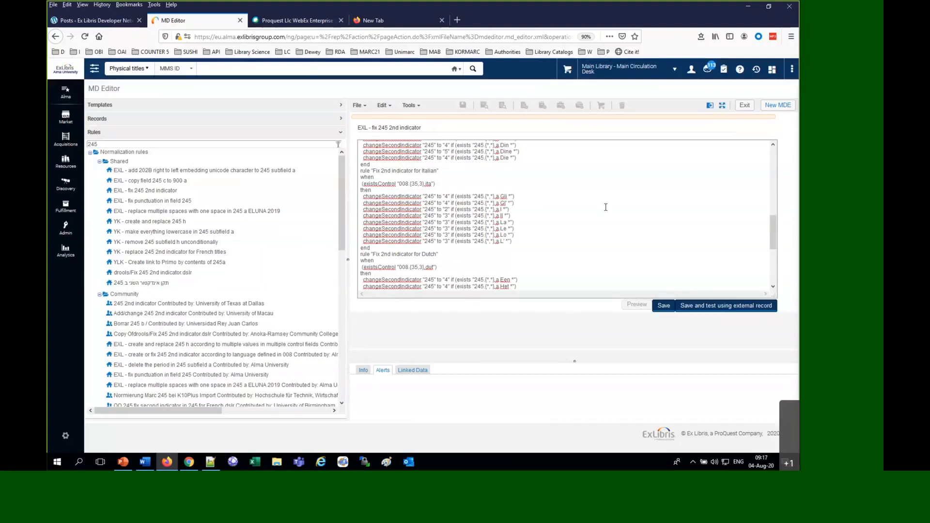
scroll(613, 201, "down", 5)
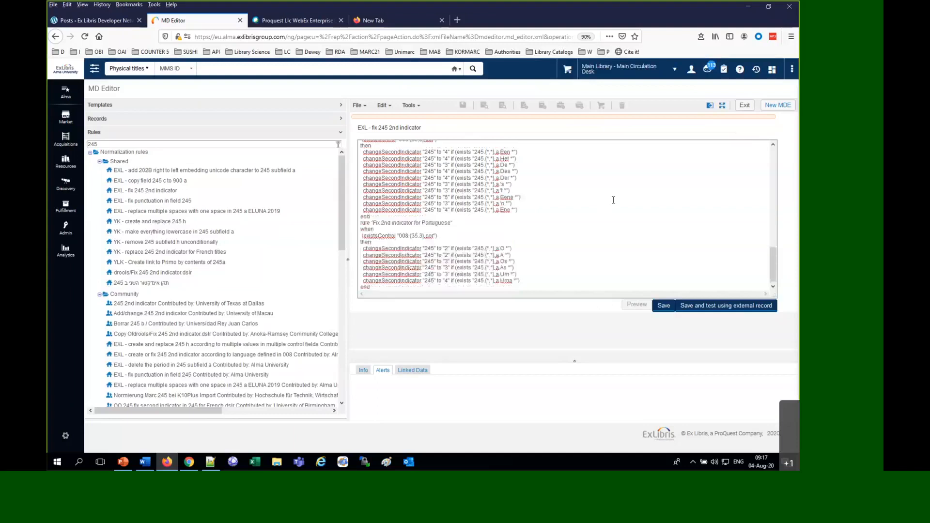
Return to the start of the rule and examine the English second-indicator actions for titles beginning with "The" and "An"
scroll(613, 200, "up", 10)
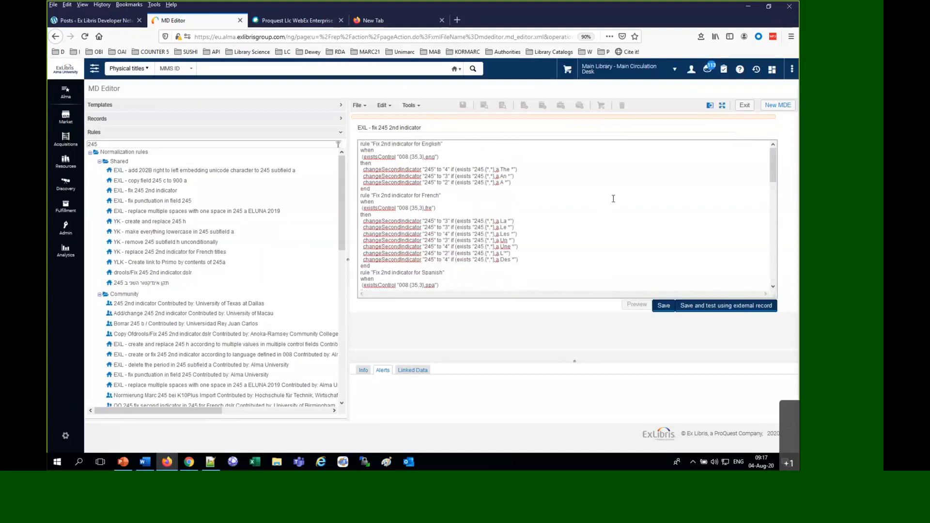
double_click(503, 169)
left_click_drag(446, 175, 437, 166)
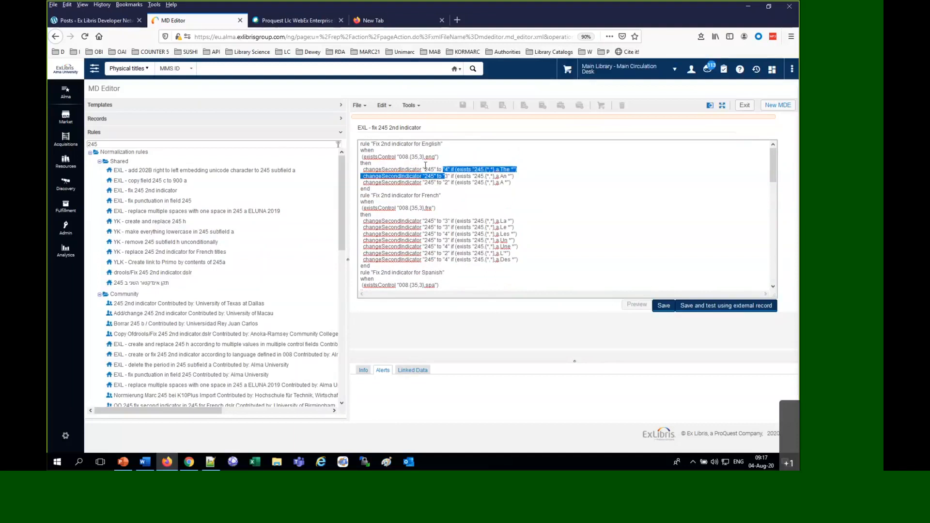
Search the physical titles by Title for "any record"
left_click(185, 72)
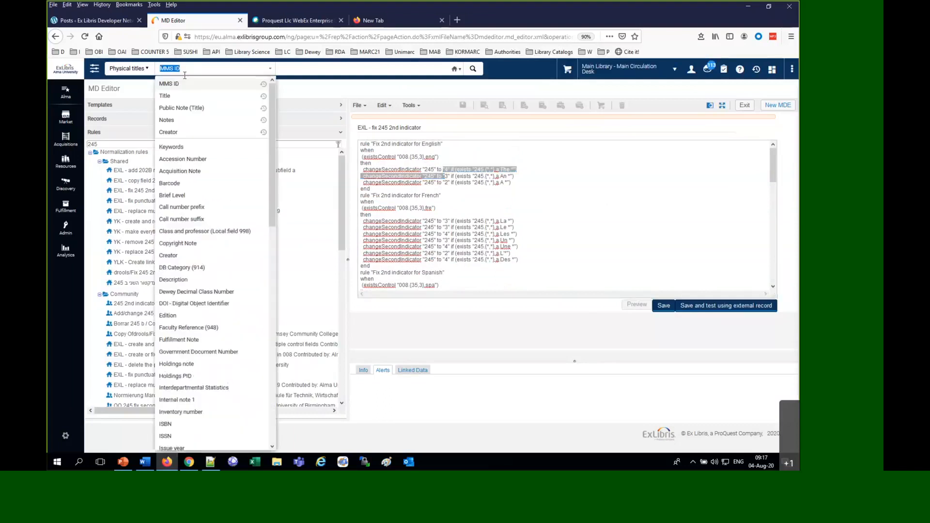
left_click(177, 96)
left_click(223, 71)
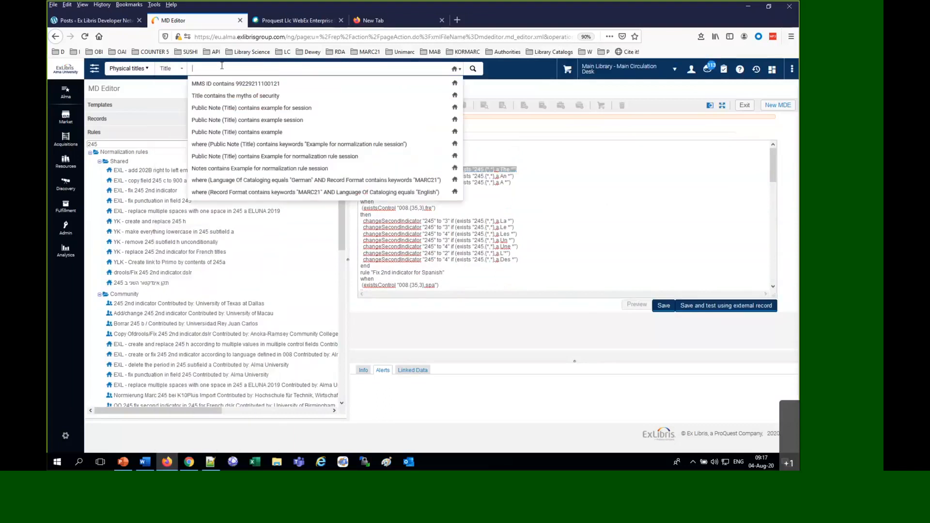
type("any record")
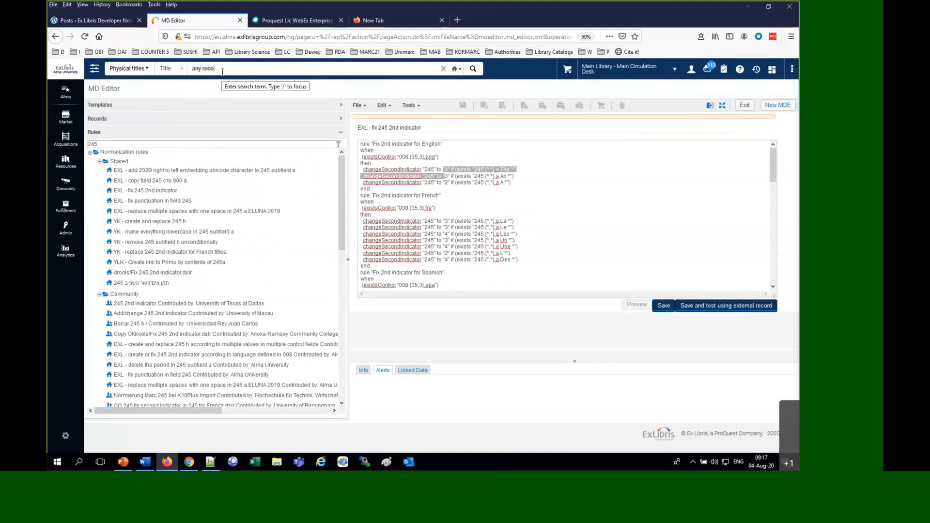
key("Return")
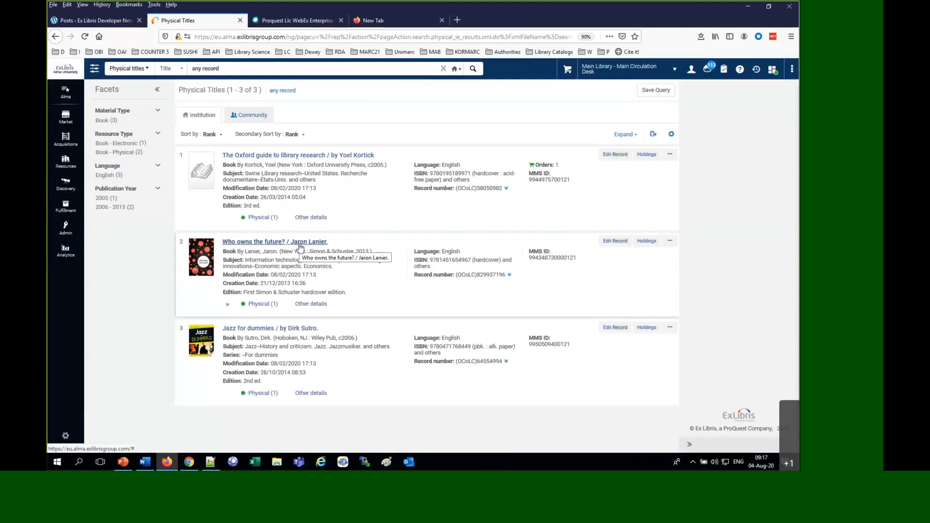
Open the record "Who owns the future?" for editing in the MD Editor, widen the record area and split the editor
left_click(615, 244)
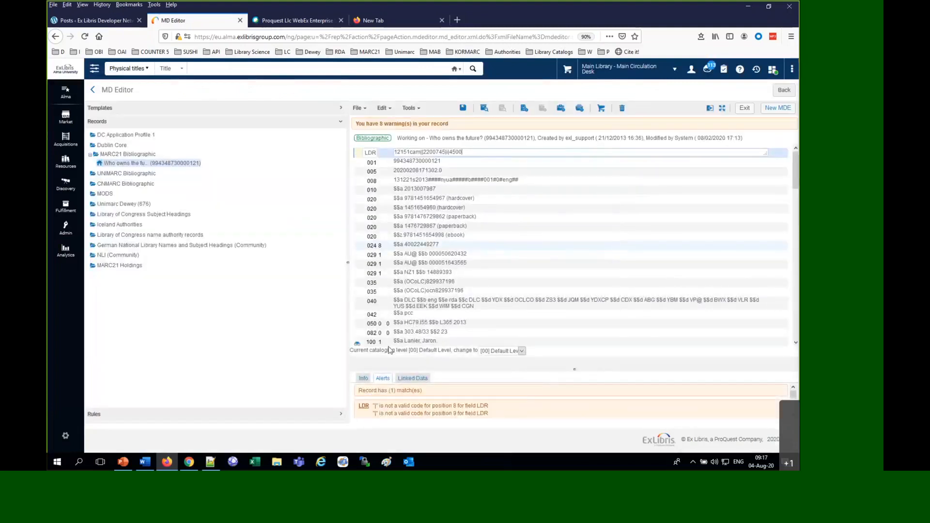
left_click_drag(347, 266, 210, 264)
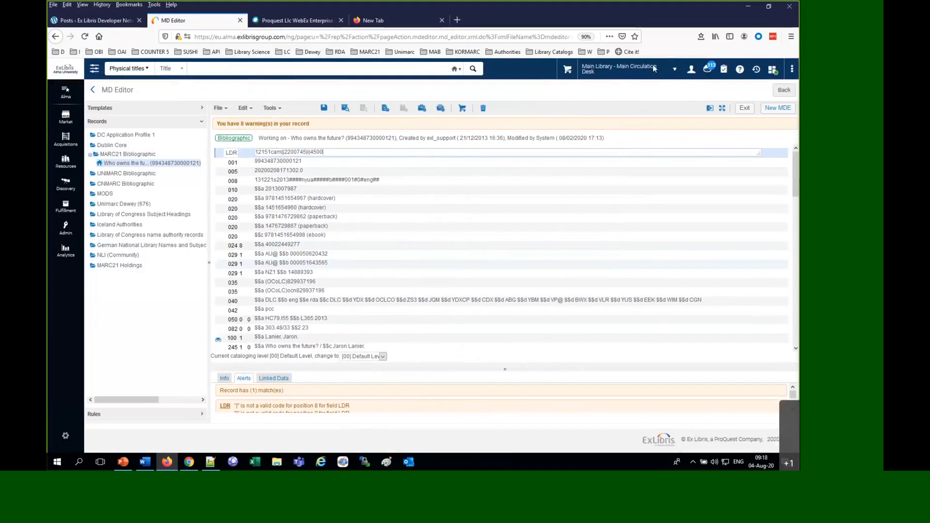
left_click(709, 111)
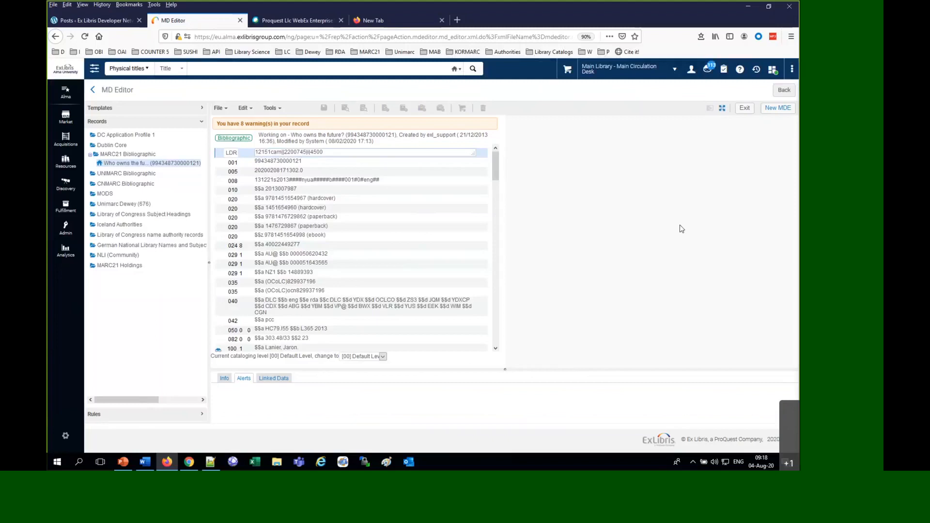
Filter the rules by "245" and open the shared normalization rule "EXL - fix 245 2nd indicator" for editing beside the record
left_click(94, 414)
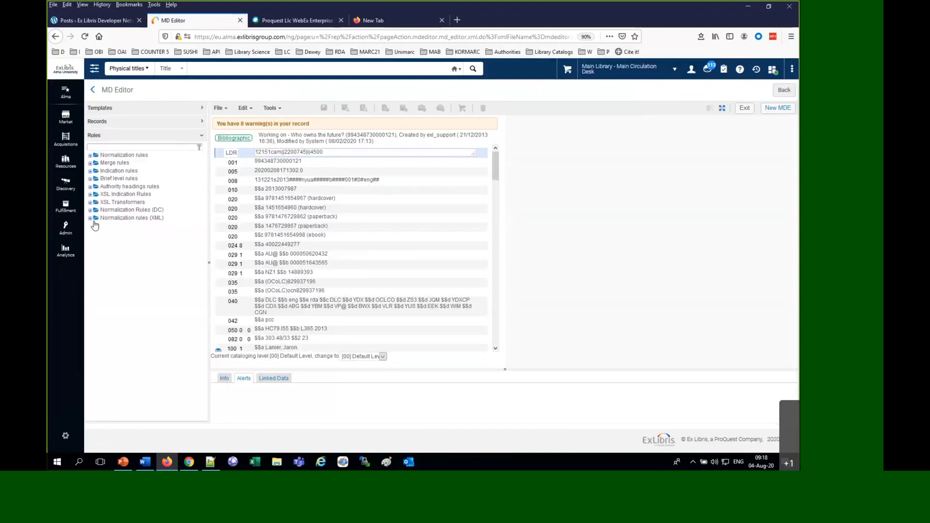
left_click(90, 156)
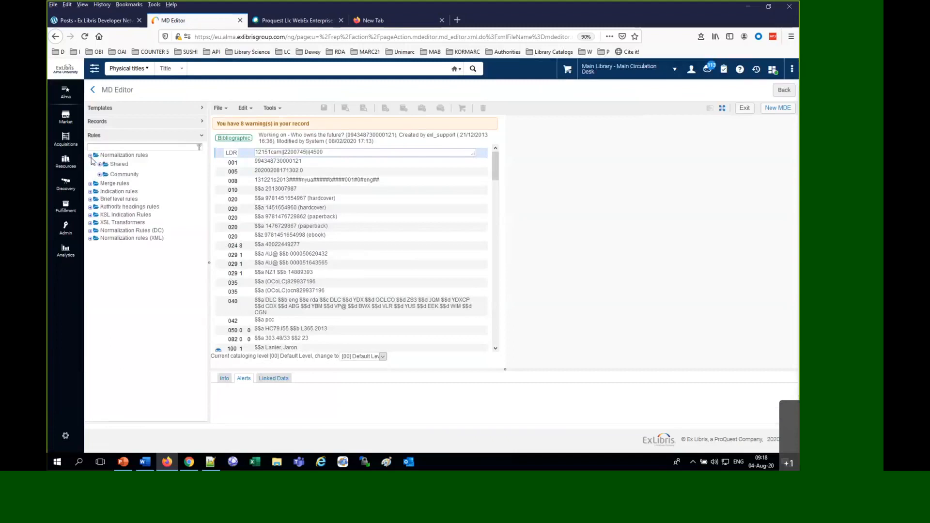
left_click(99, 164)
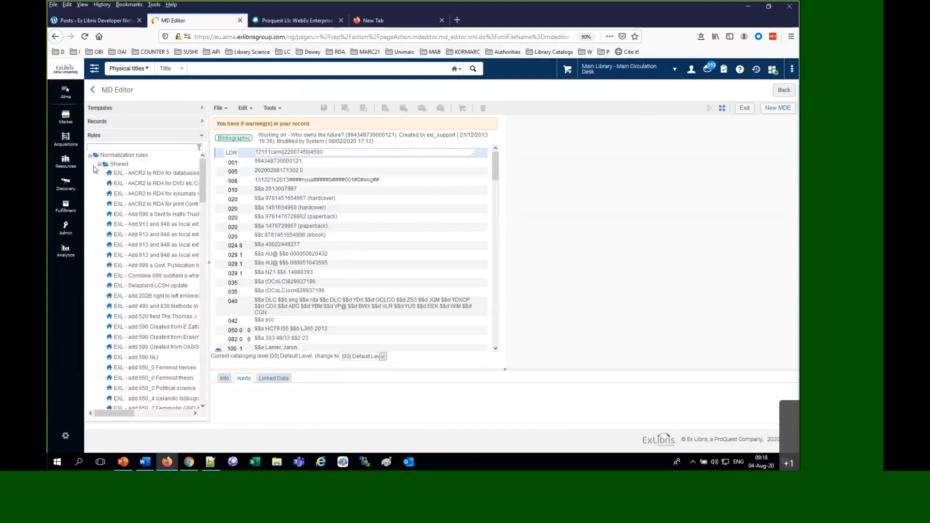
scroll(167, 304, "down", 6)
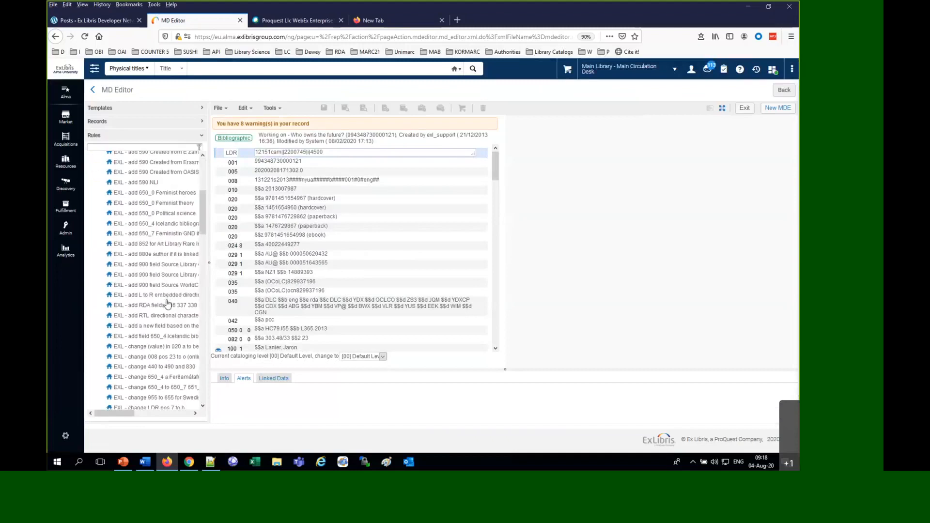
left_click(122, 147)
type("245")
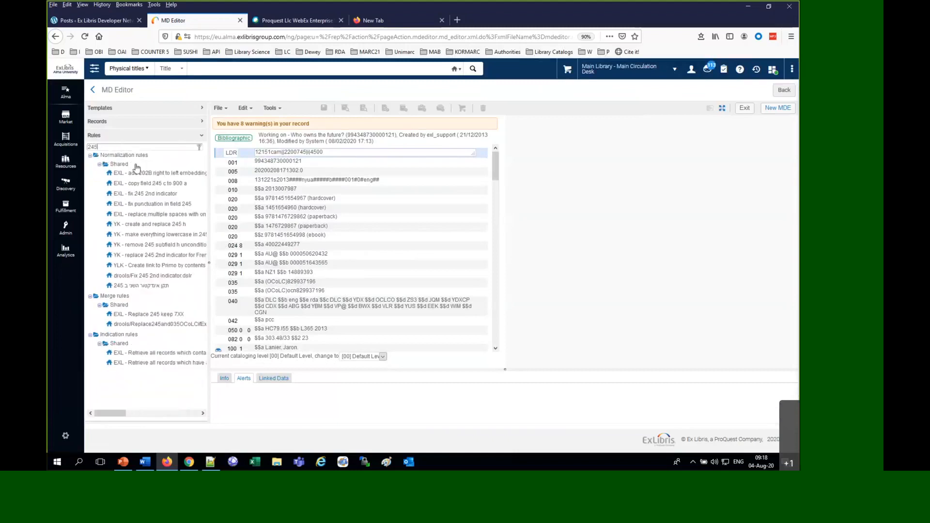
right_click(151, 195)
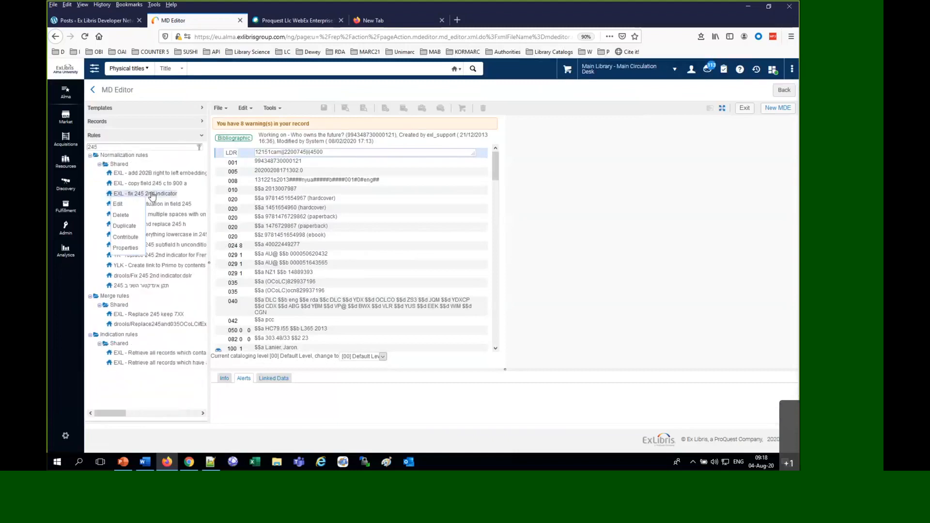
left_click(119, 204)
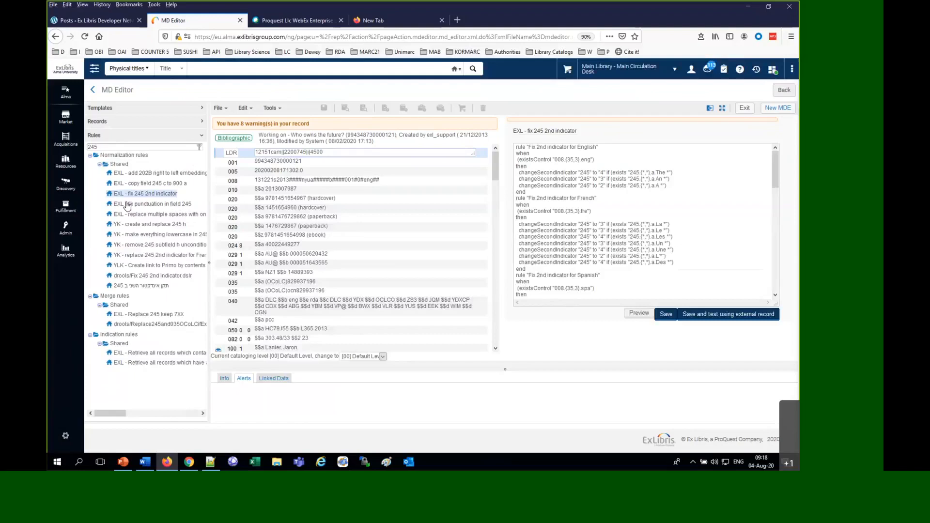
Replace "Who" with "The" at the start of the 245 title in the bibliographic record
scroll(257, 268, "down", 3)
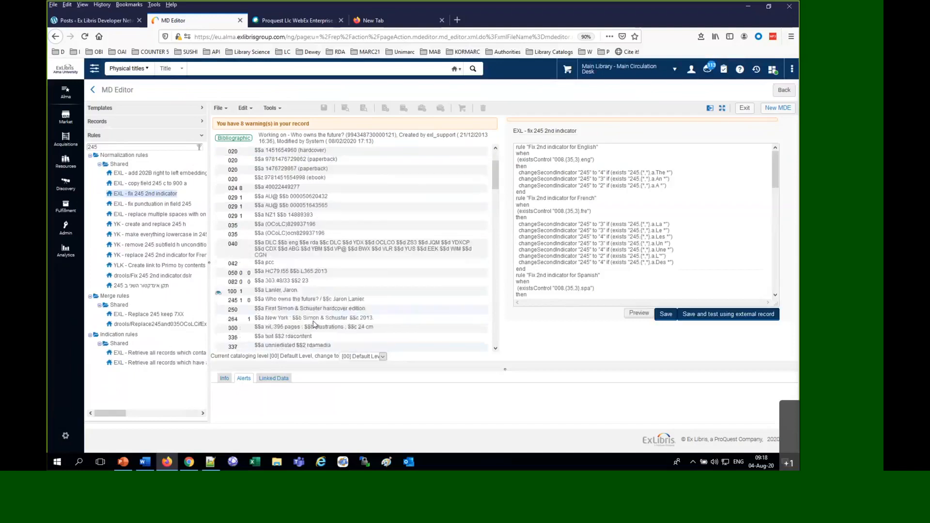
left_click(269, 270)
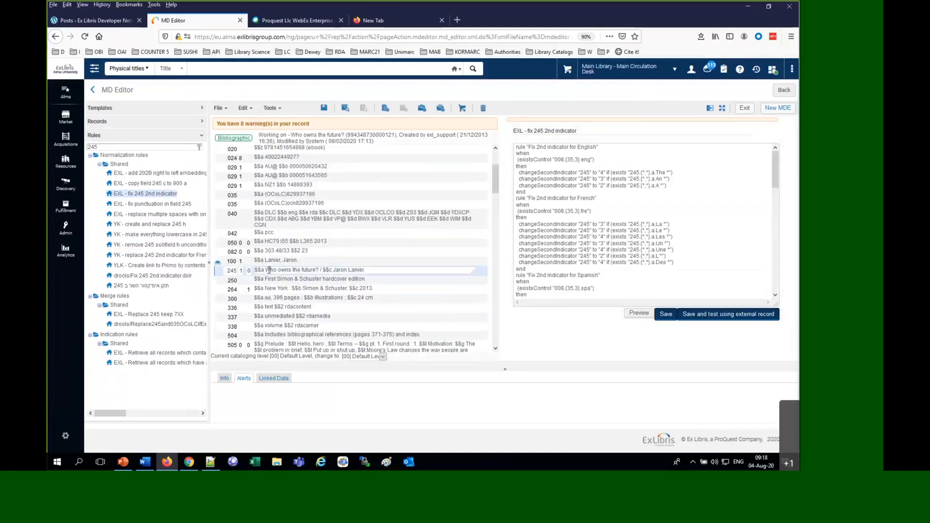
left_click_drag(266, 270, 276, 274)
type("The")
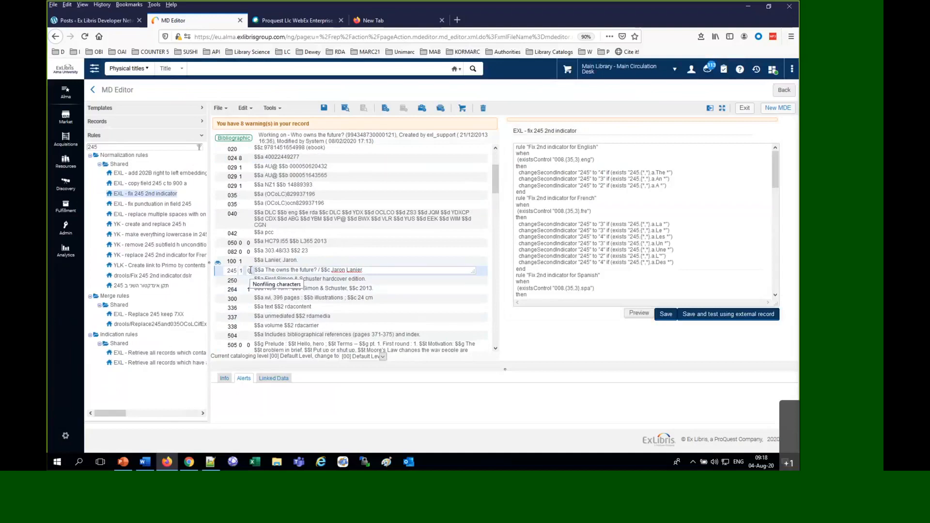
left_click(728, 256)
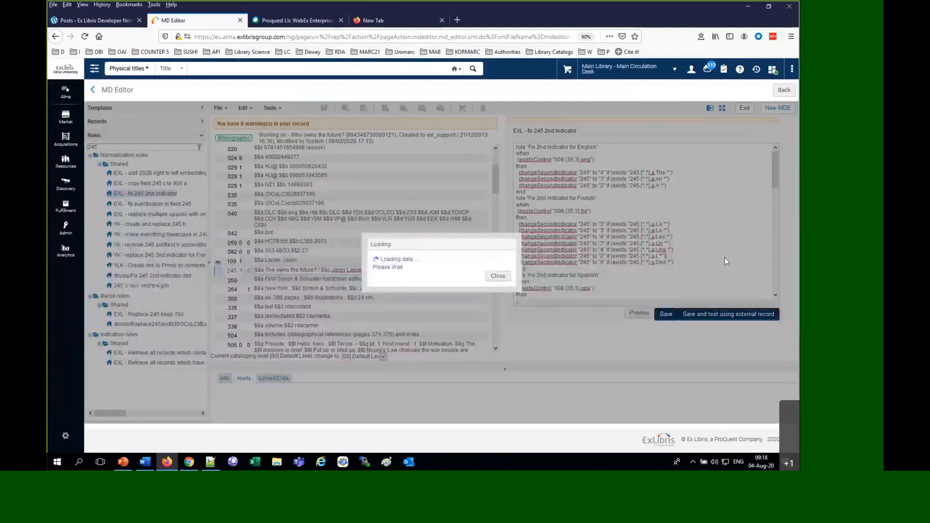
Check the record's 008 language code, preview the rule on it, compare the 245 second indicators and return to the rule
scroll(323, 173, "up", 3)
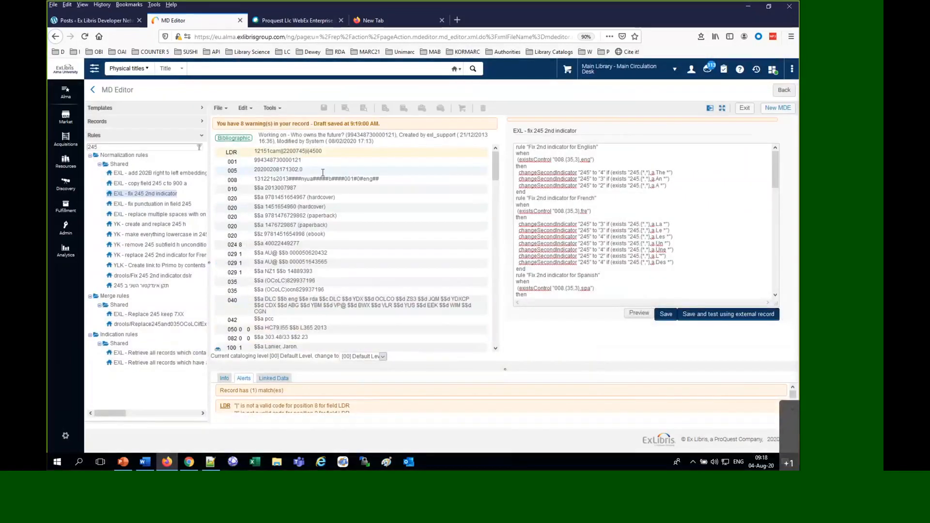
double_click(367, 180)
scroll(380, 239, "down", 3)
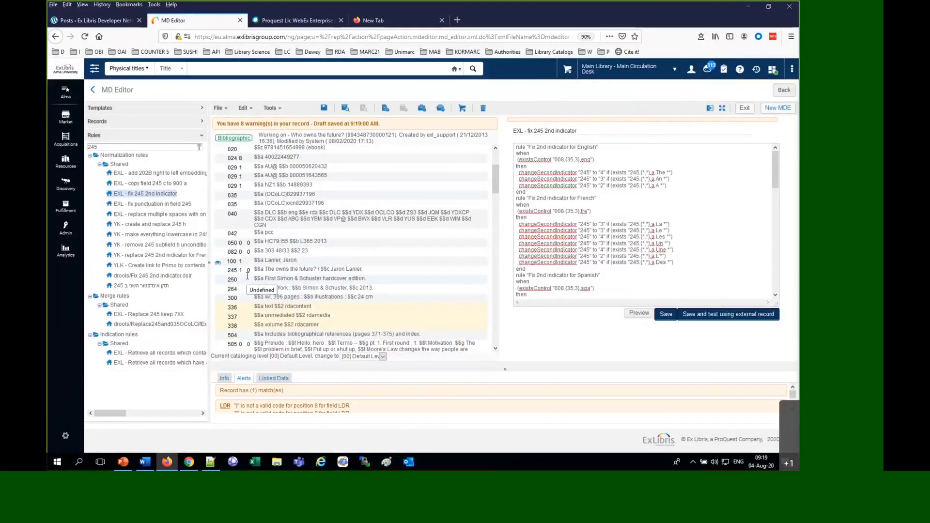
left_click(643, 316)
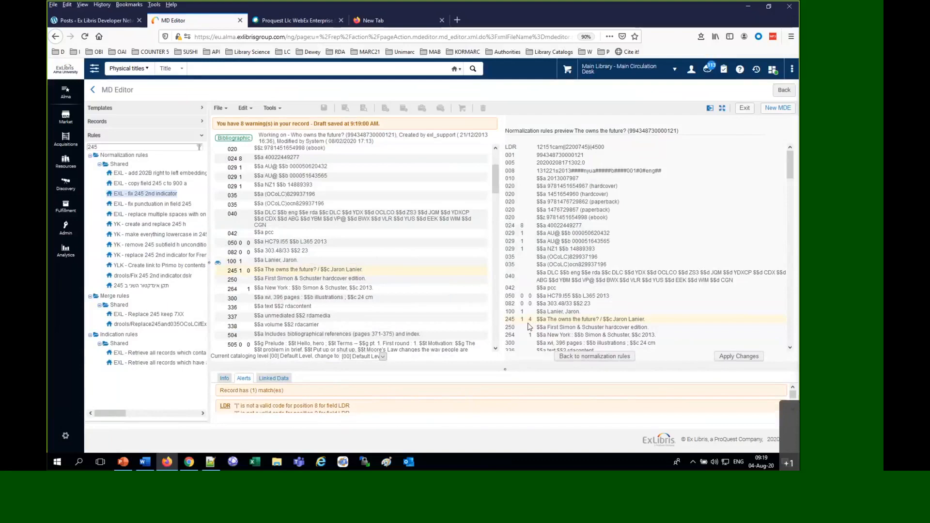
left_click(249, 270)
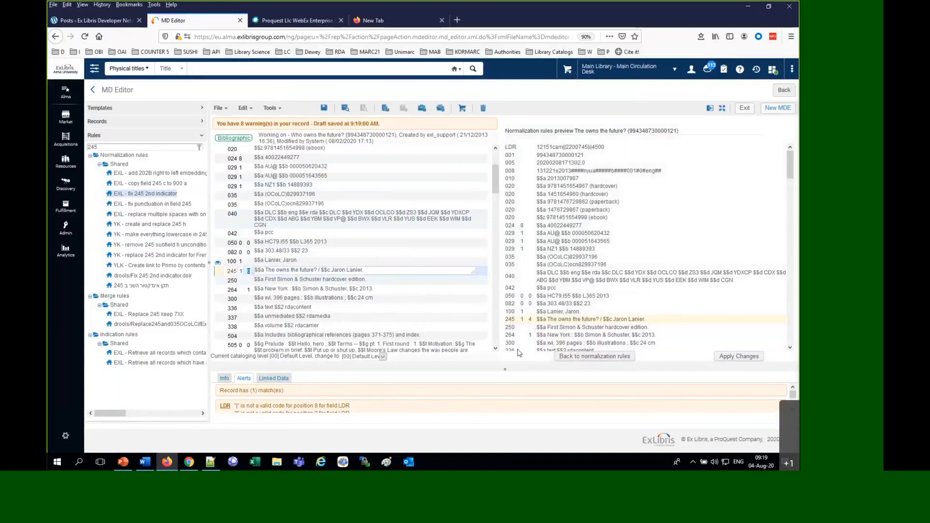
left_click(531, 320)
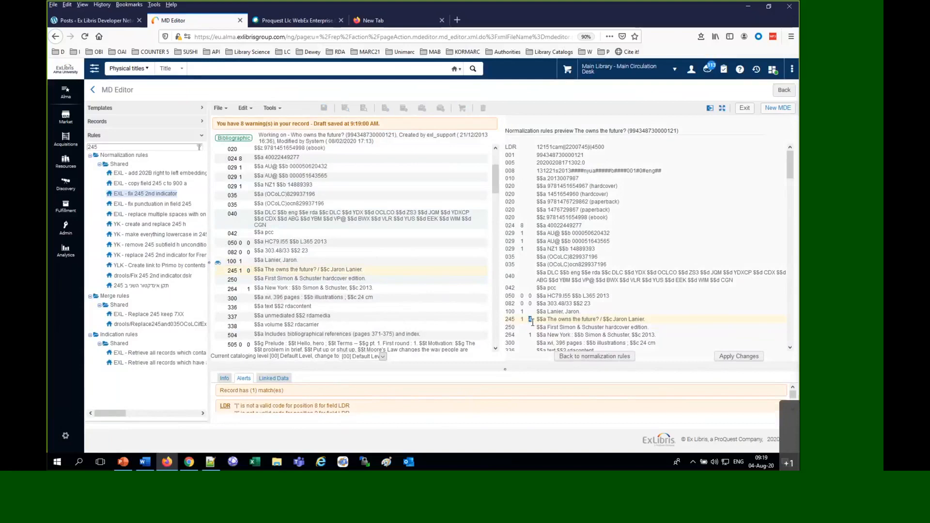
left_click(570, 359)
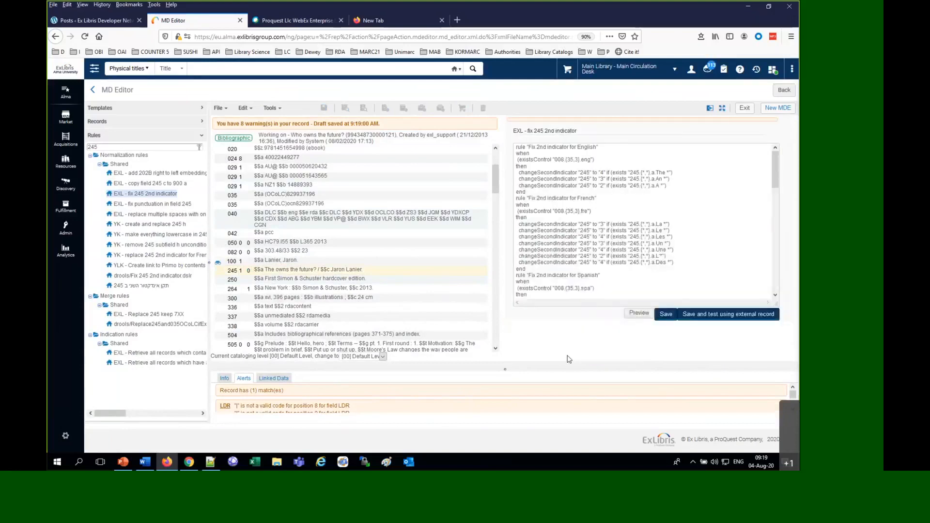
Change the language code in the record's 008 field to "fre"
scroll(377, 246, "up", 3)
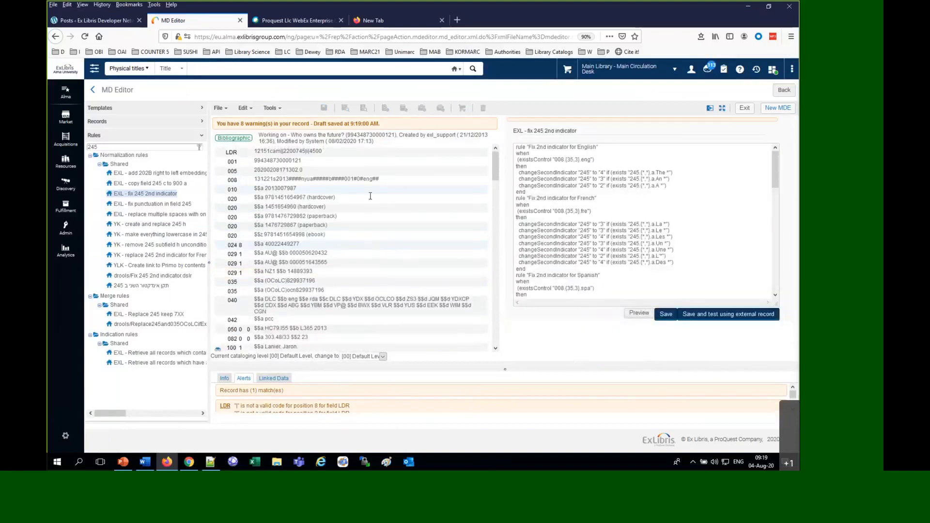
left_click(365, 180)
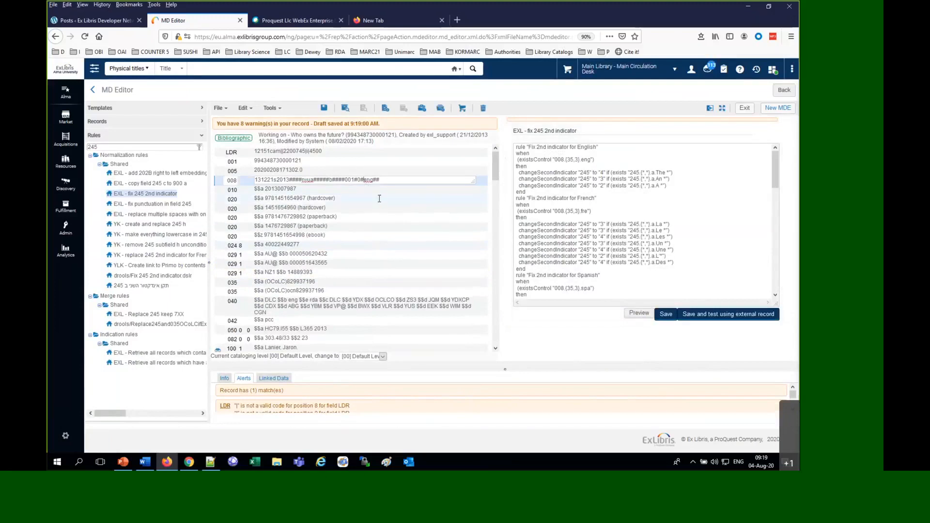
key("Delete")
key("Delete")
key("Delete")
type("fre")
left_click(688, 248)
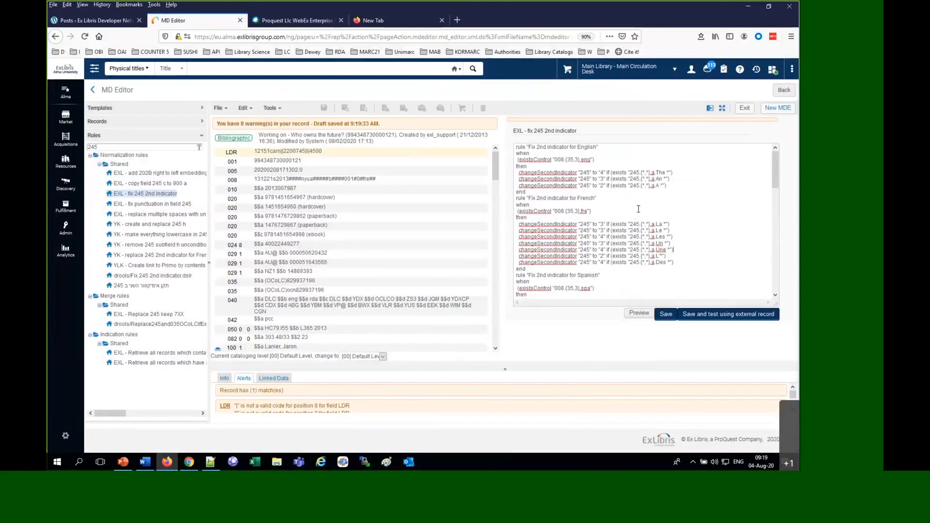
Examine the rule's French language condition, preview the rule on the title beginning with "The" and return to the rule
left_click_drag(530, 269, 576, 231)
left_click(584, 211)
double_click(583, 211)
left_click(647, 314)
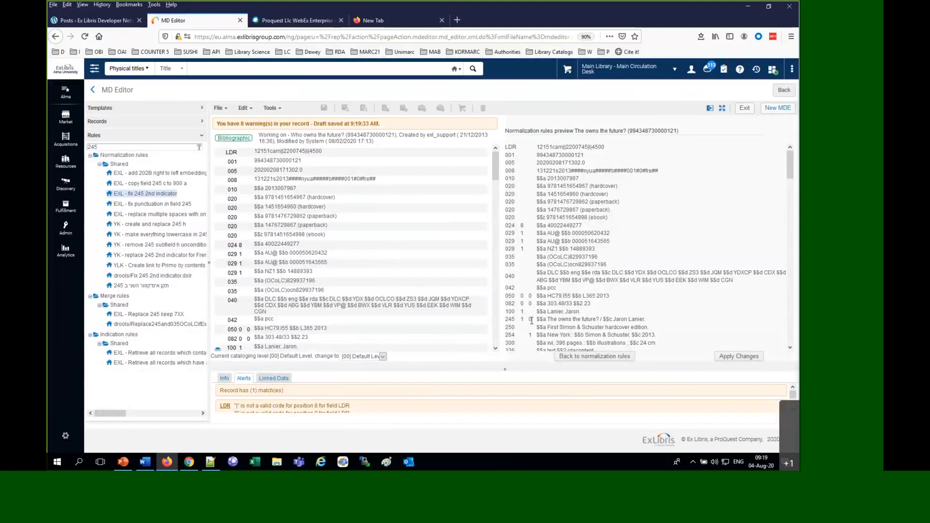
left_click(590, 357)
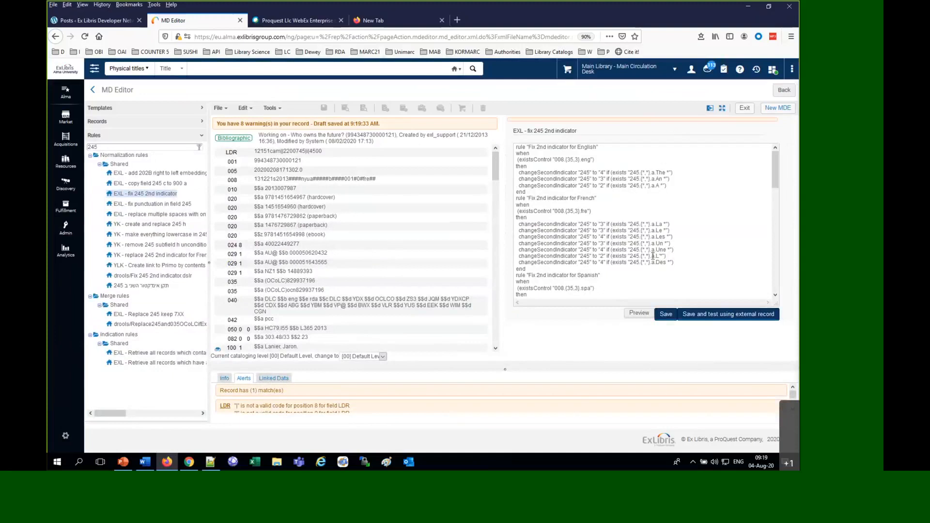
Check the French "La" action in the rule and replace "The" with "La" in the record's 245 title
double_click(659, 225)
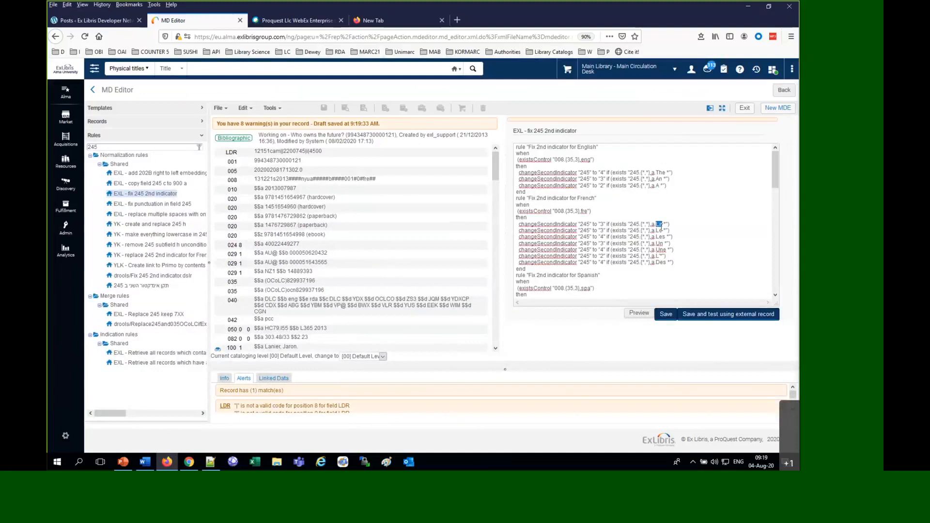
left_click(602, 229)
scroll(354, 257, "down", 3)
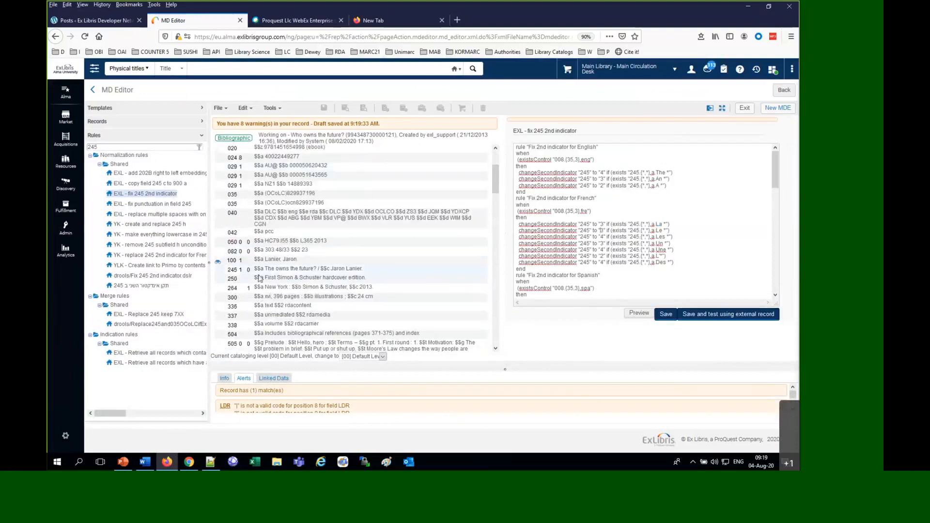
left_click(267, 270)
double_click(270, 269)
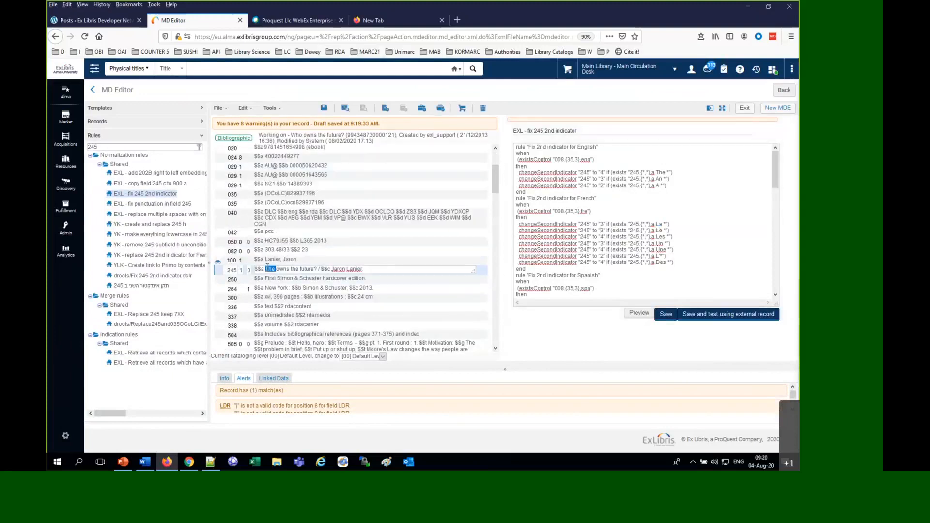
type("La")
scroll(354, 160, "up", 3)
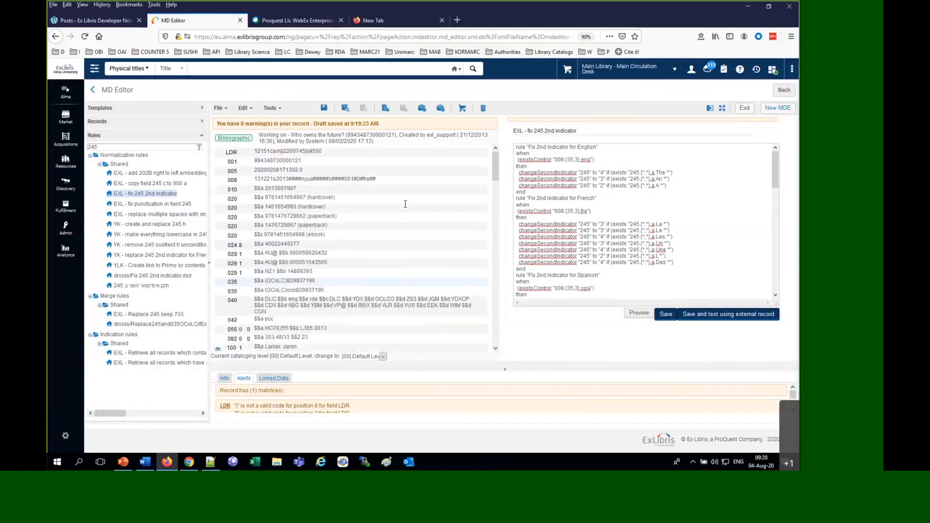
Preview the rule on the French-coded record with the "La" title and return to the rule
left_click(641, 314)
left_click(641, 313)
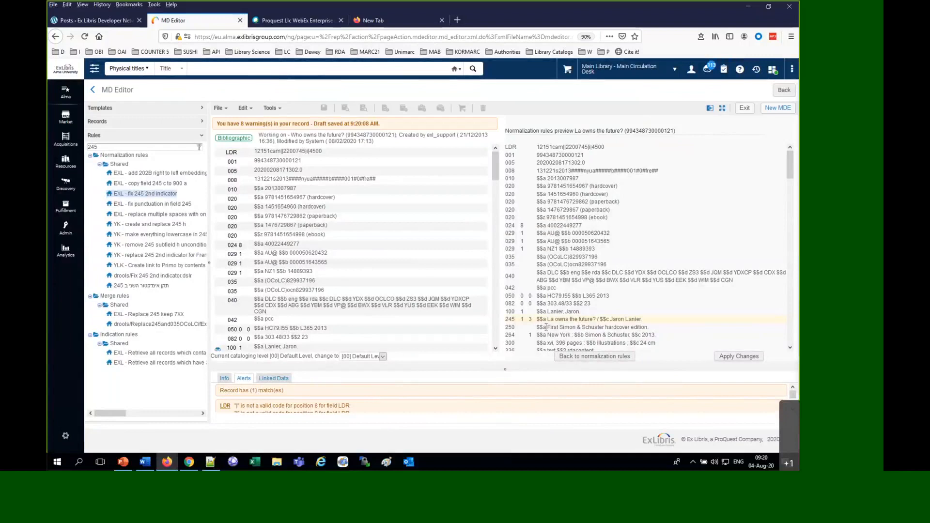
left_click(604, 359)
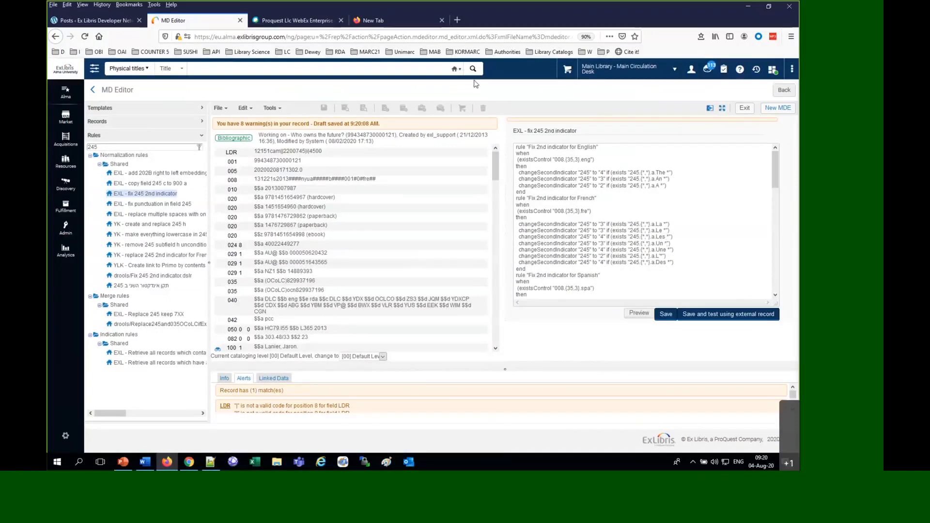
Release the bibliographic record and reopen the shared rule "EXL - fix 245 2nd indicator" for editing
left_click(304, 225)
left_click(218, 109)
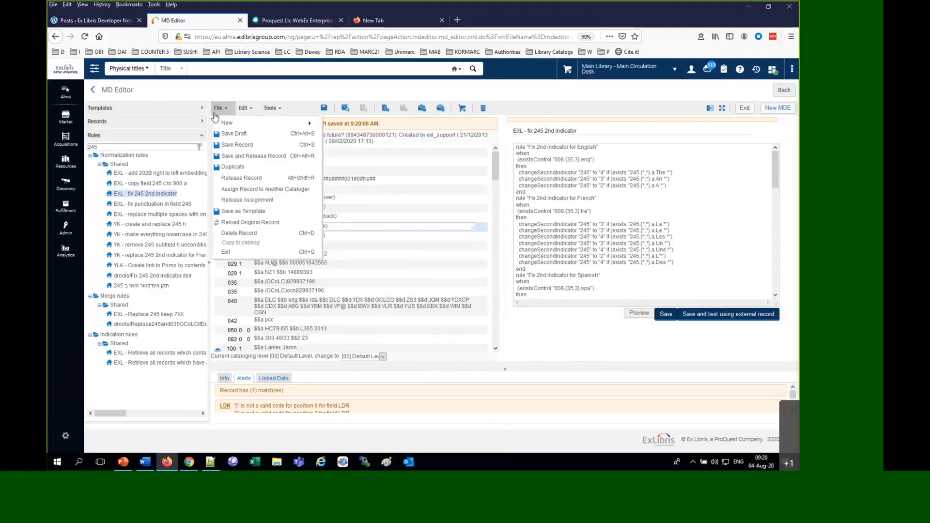
left_click(237, 178)
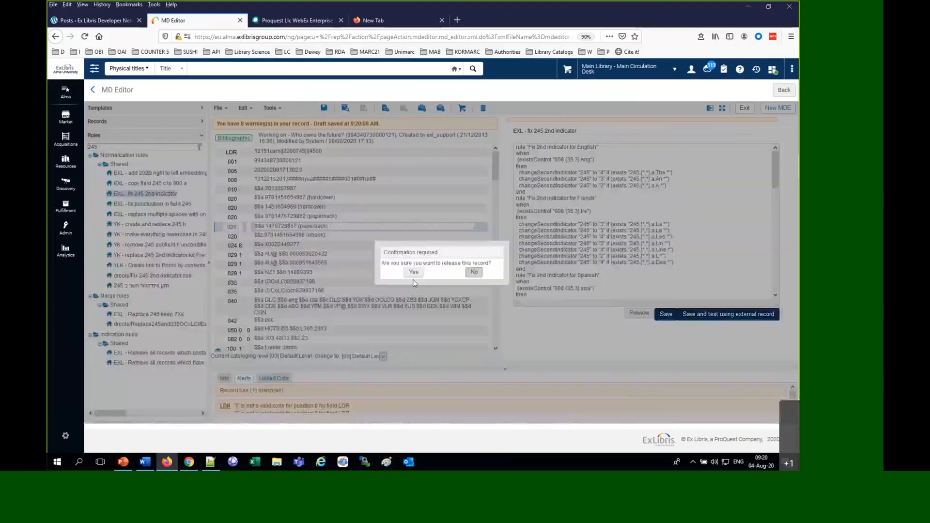
left_click(414, 275)
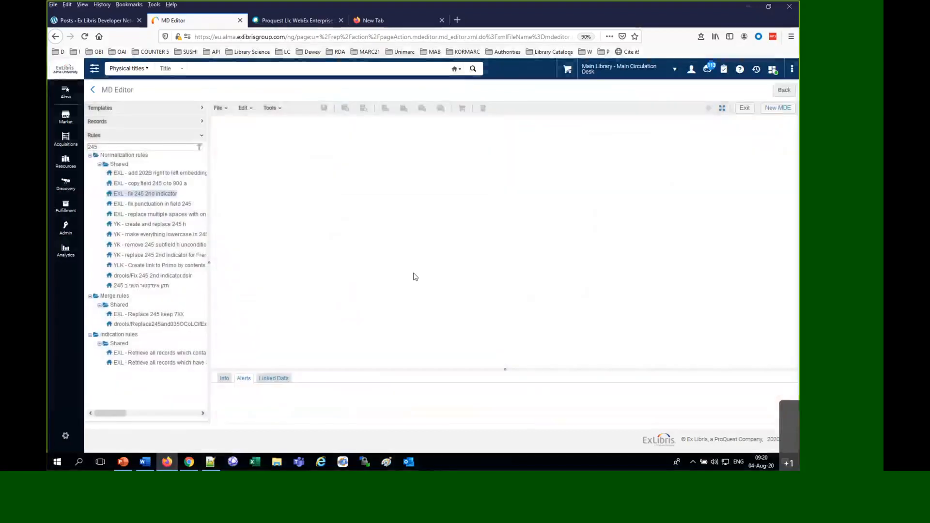
left_click(149, 195)
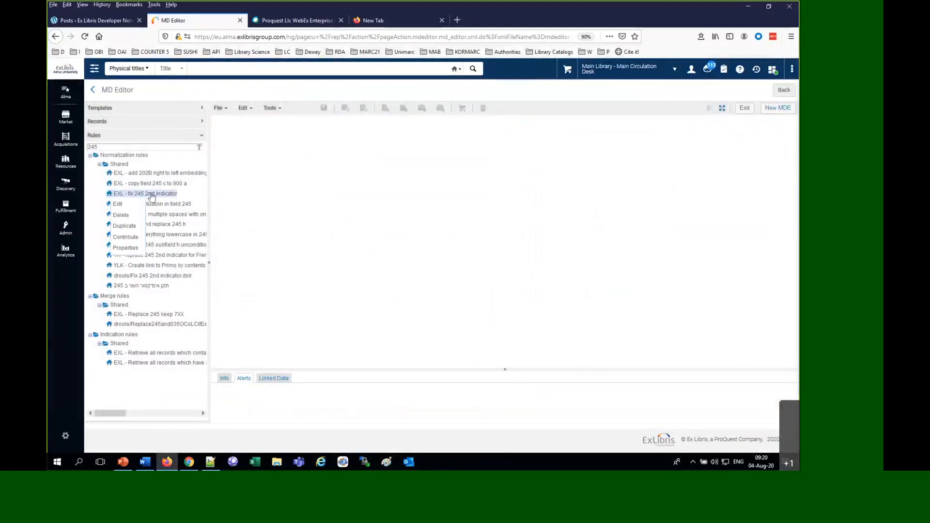
left_click(134, 204)
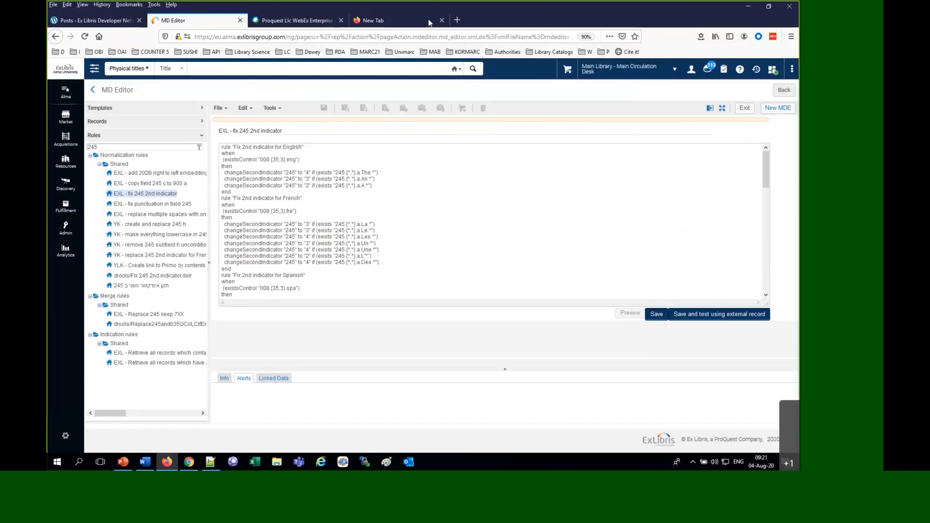
Search the physical titles by Public Note (Title) for "example for session"
left_click(241, 75)
left_click(180, 71)
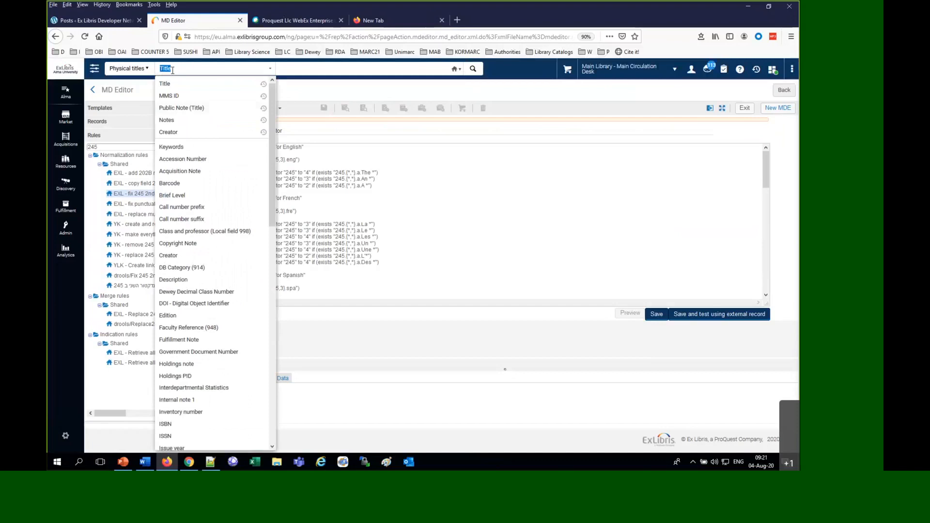
left_click(187, 121)
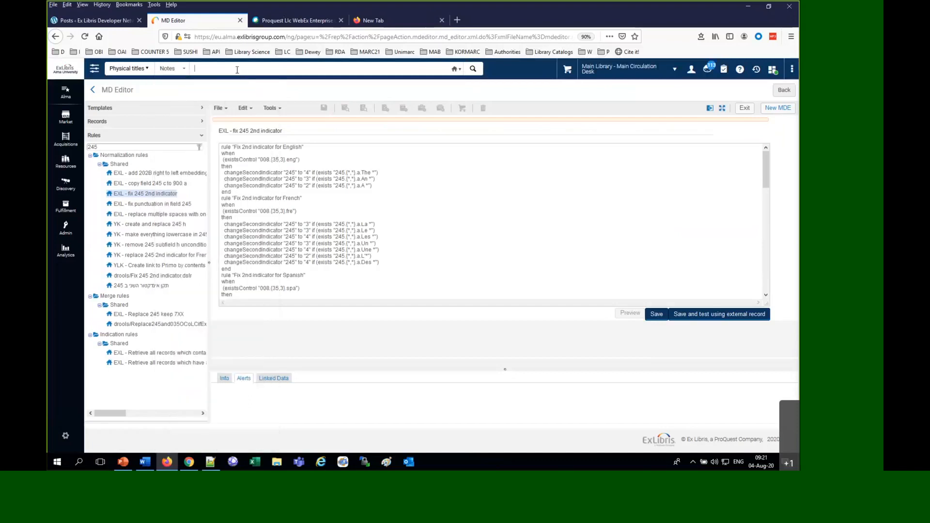
type("e")
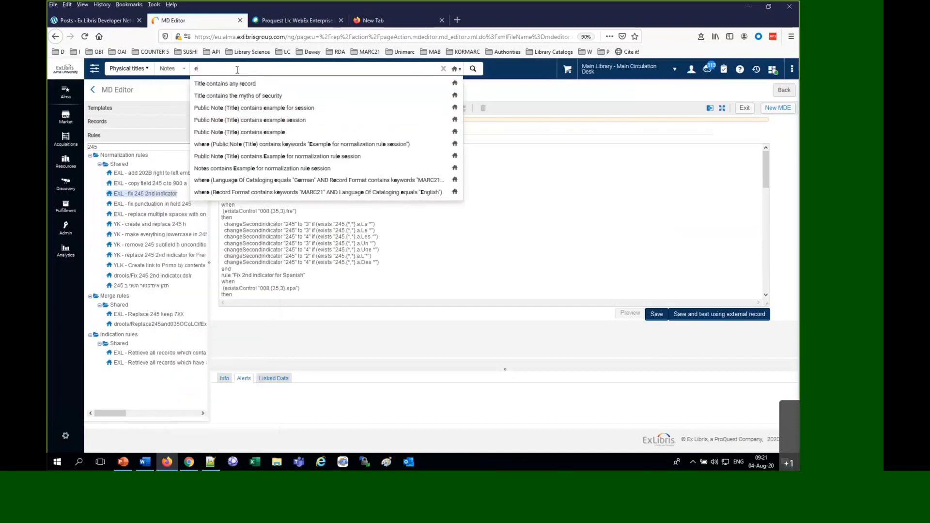
left_click(262, 109)
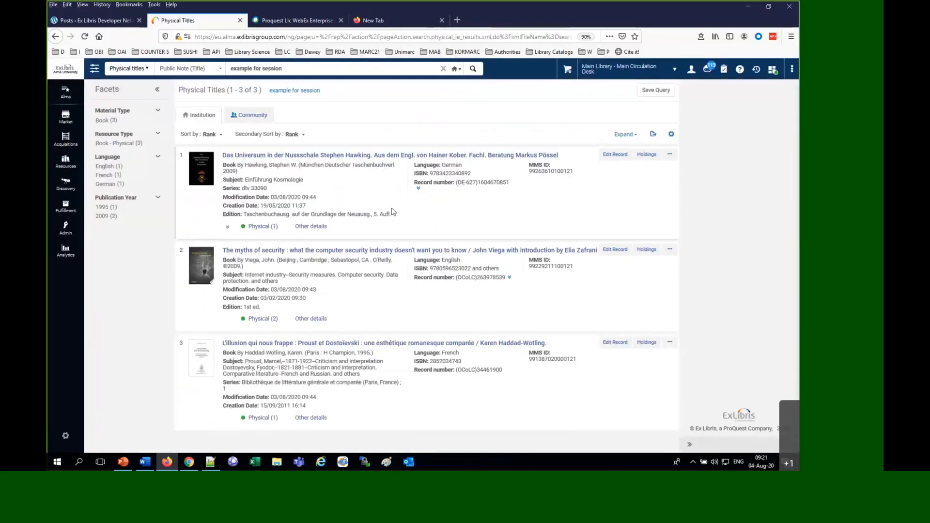
View the record "Das Universum in der Nussschale" and examine its 008 language code, 245 initial article and second indicator
left_click(344, 156)
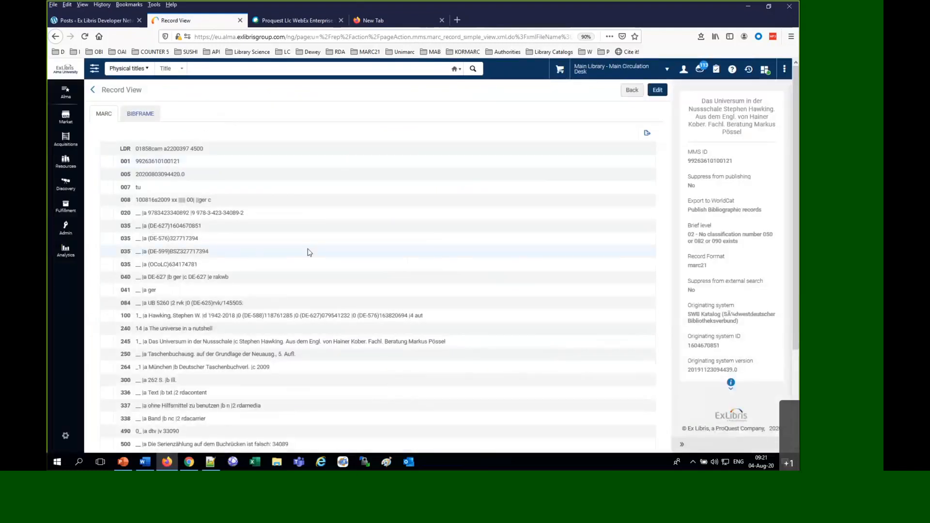
double_click(203, 201)
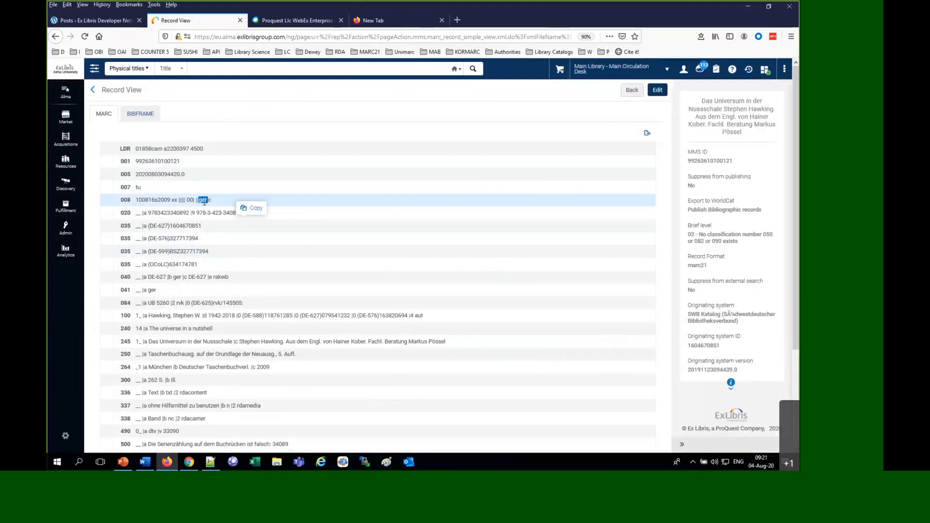
double_click(155, 342)
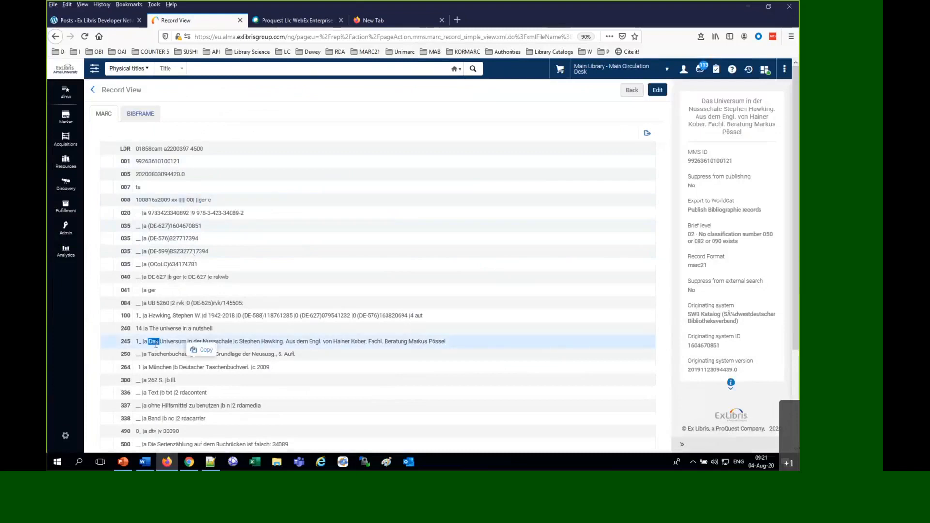
left_click(140, 344)
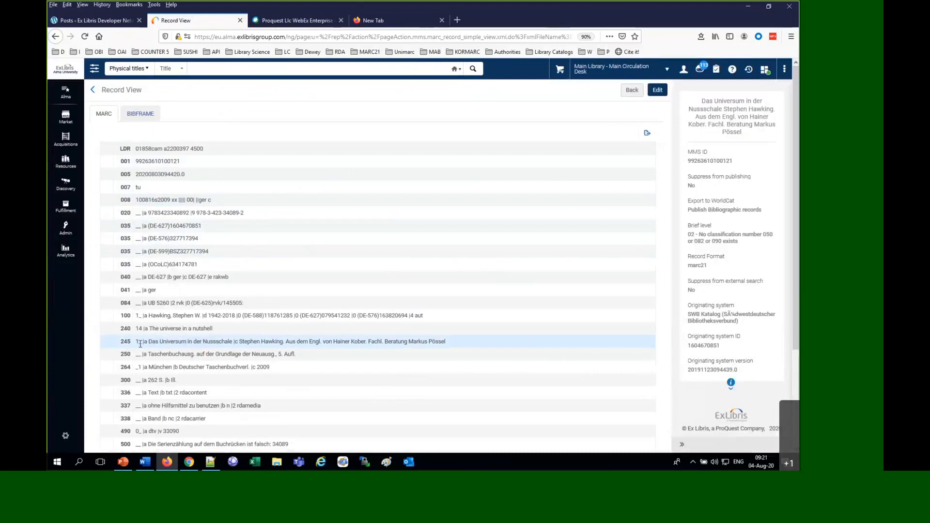
double_click(140, 343)
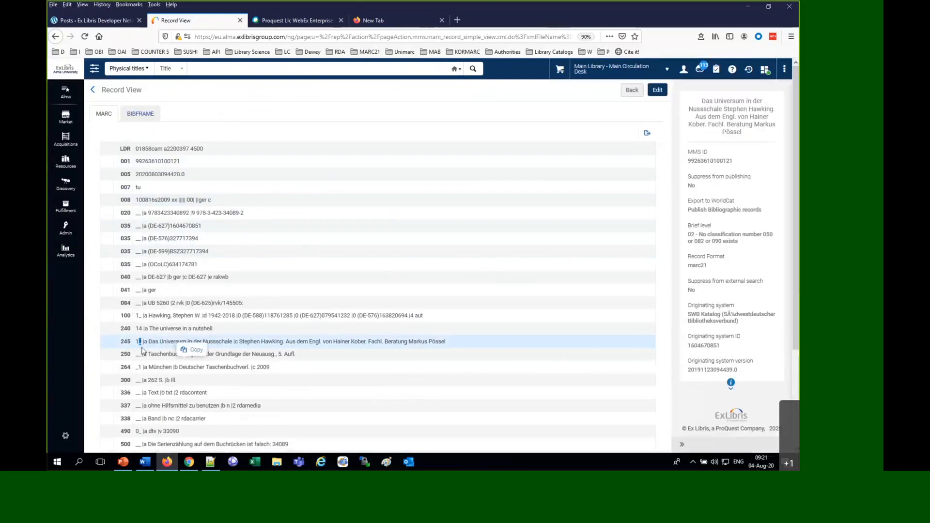
View the record "The myths of security" and examine its 245 initial article and second indicator
left_click(629, 90)
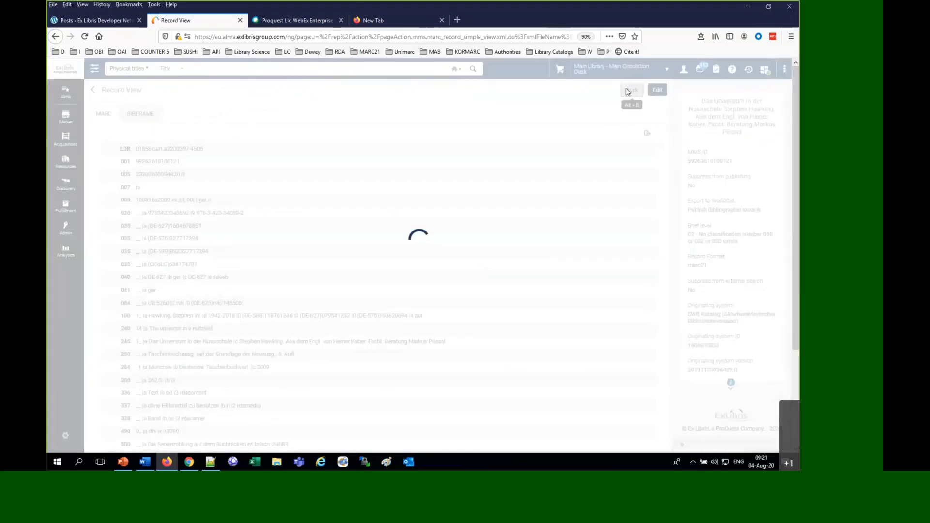
left_click(319, 254)
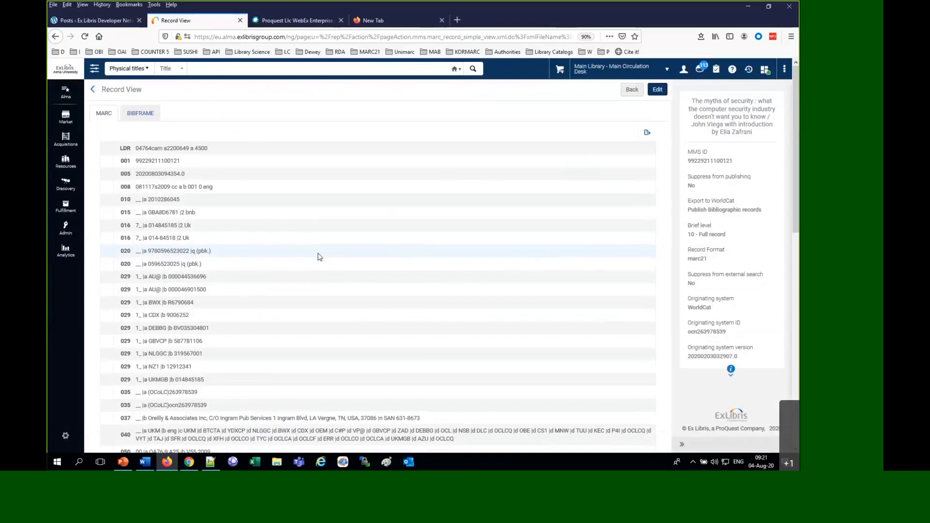
scroll(318, 257, "down", 5)
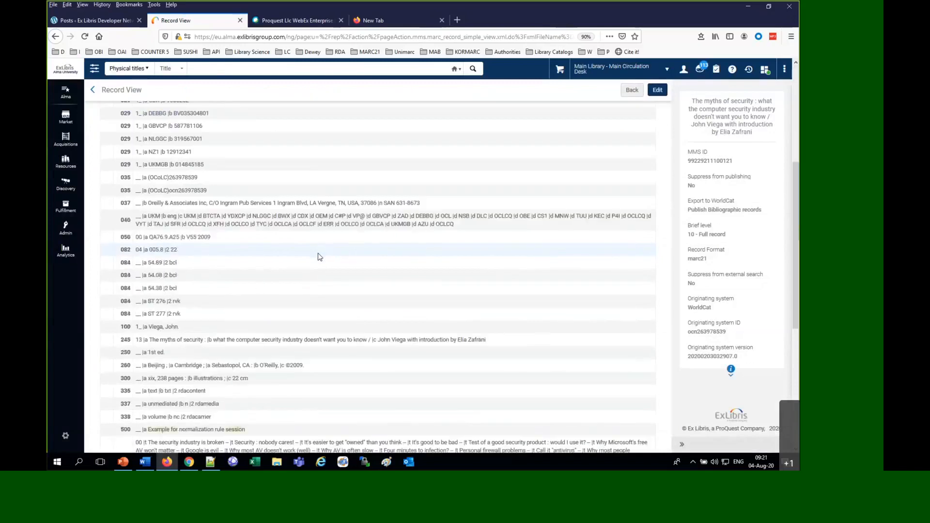
double_click(154, 340)
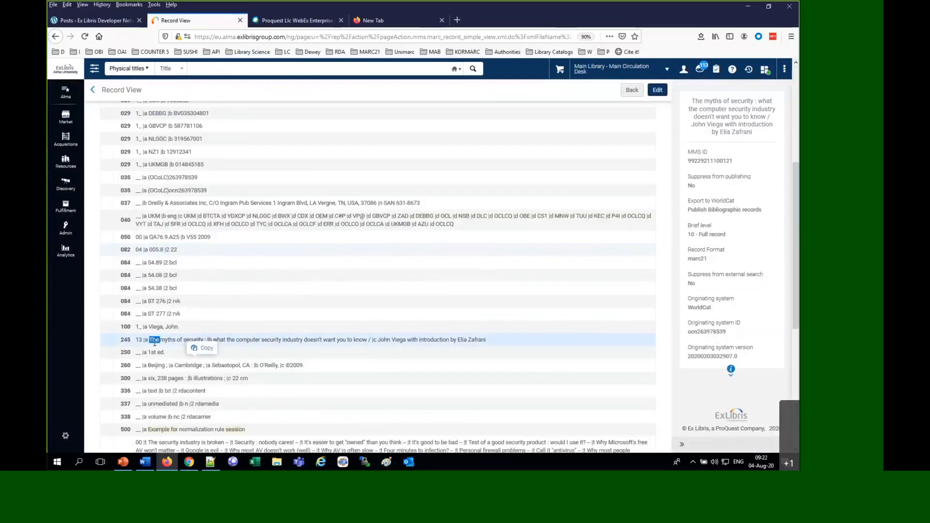
left_click(628, 90)
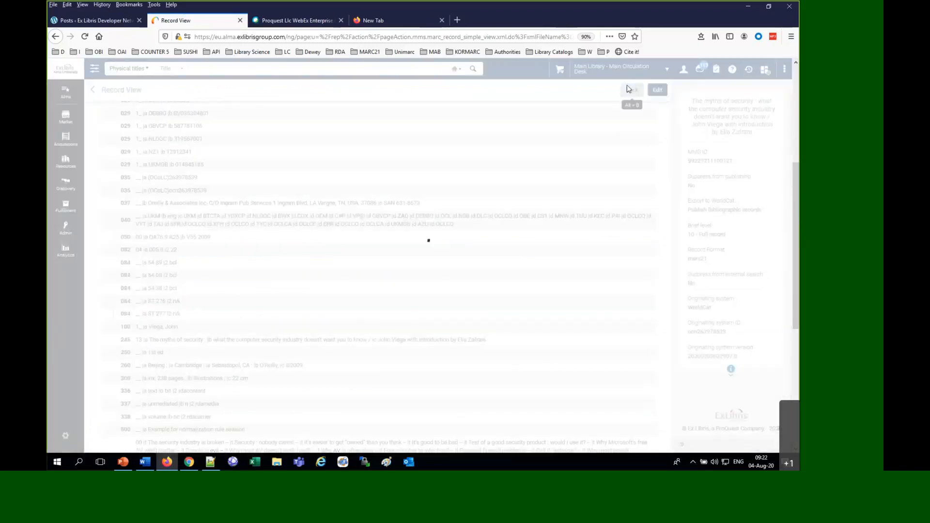
View the record "L'illusion qui nous frappe", examine its 245 second indicator and return to the search results
left_click(324, 343)
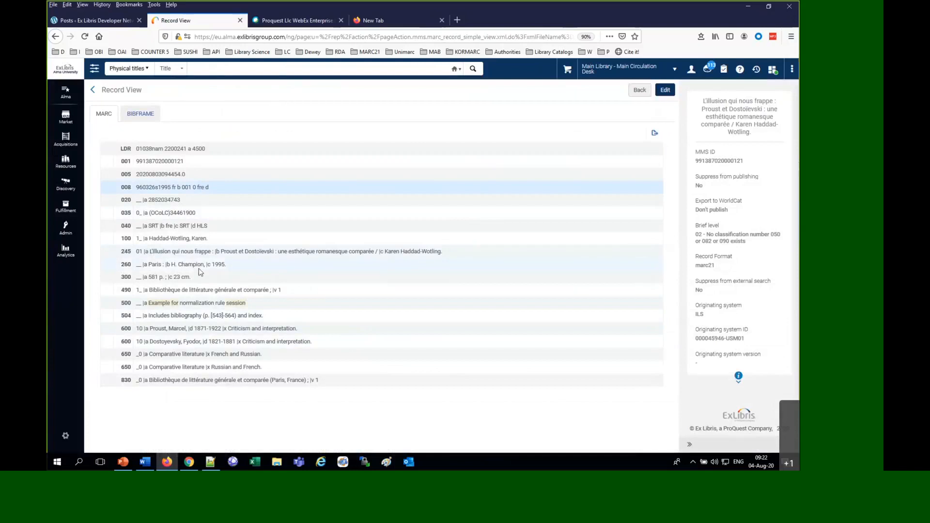
left_click(141, 252)
left_click_drag(140, 251, 143, 254)
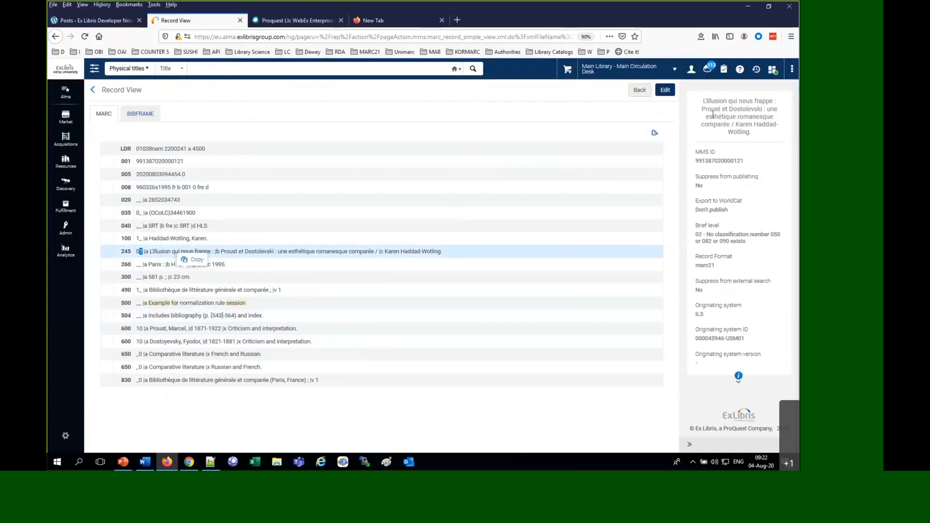
left_click(639, 90)
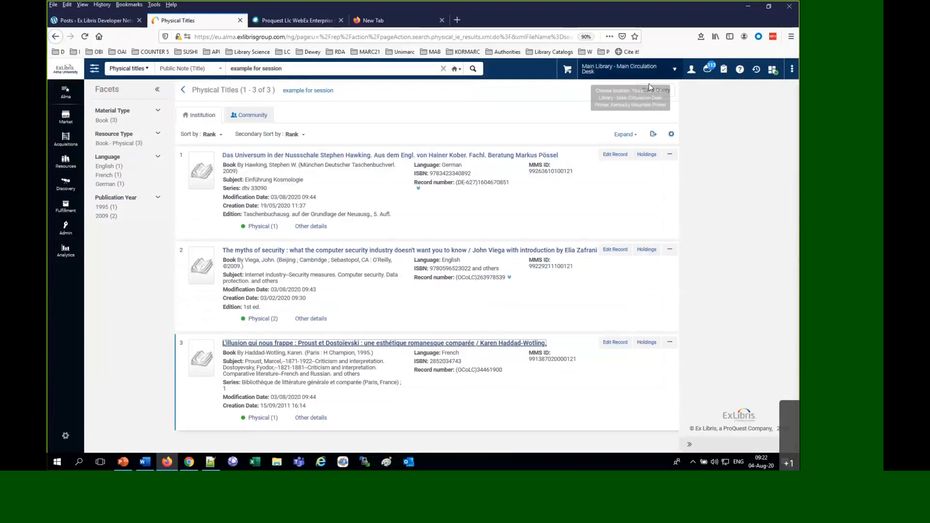
Save the physical titles search as a logical set named "morning session August 4th"
left_click(651, 89)
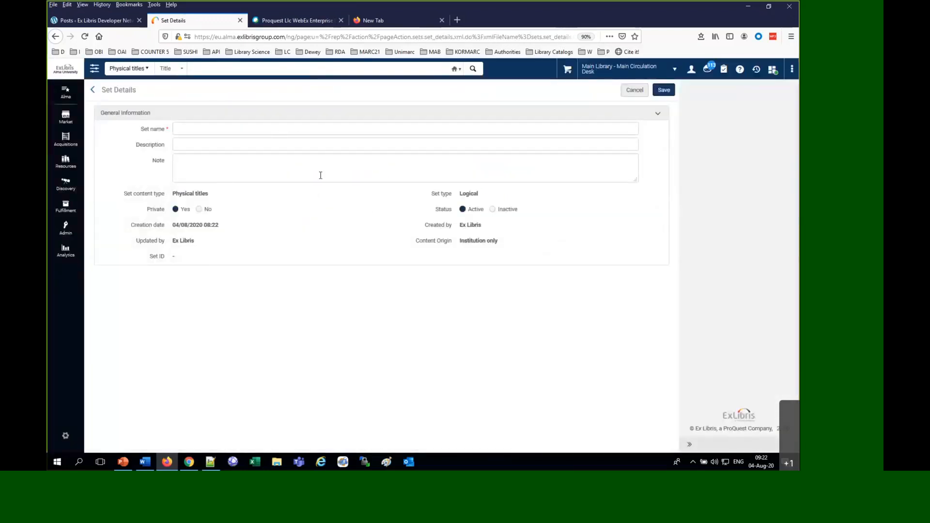
left_click(357, 133)
type("moreniung session August 4th")
double_click(199, 128)
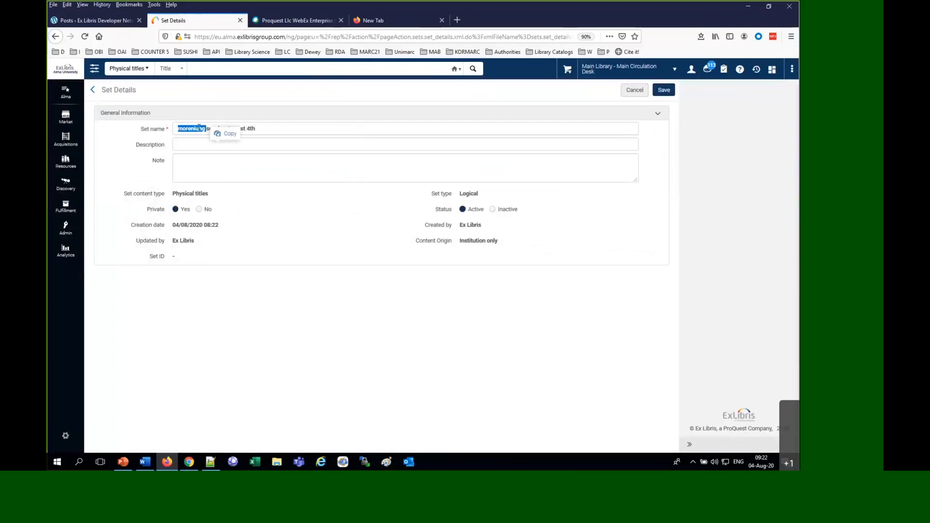
type("morning")
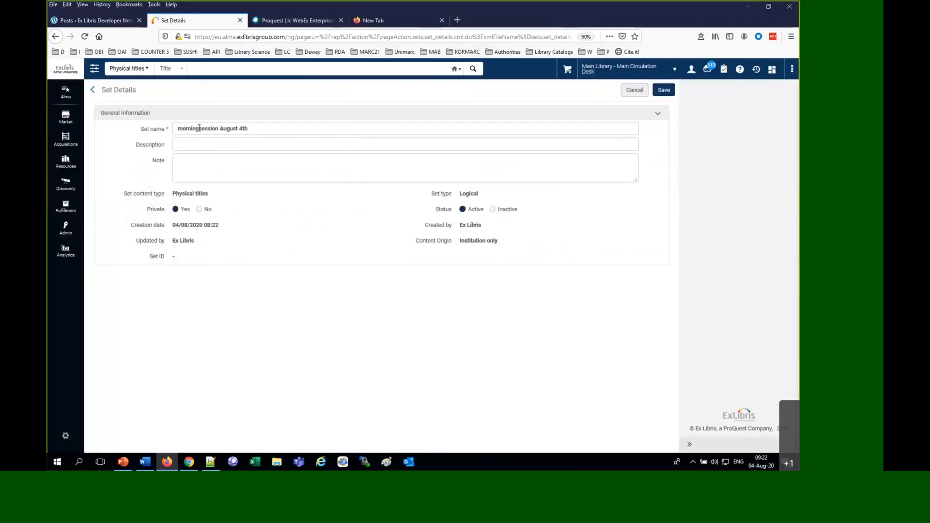
left_click(662, 91)
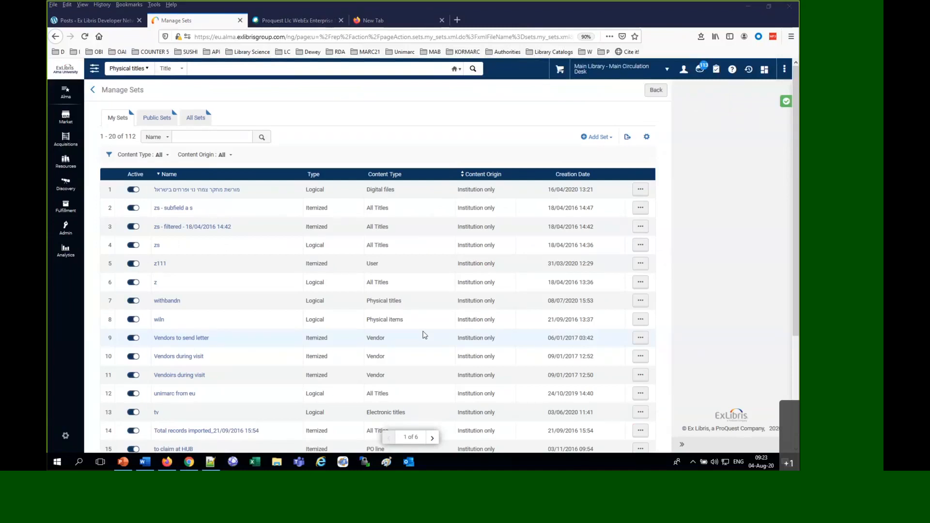
Open the normalization processes of the MARC21 Bibliographic profile in the resources metadata configuration
left_click(70, 448)
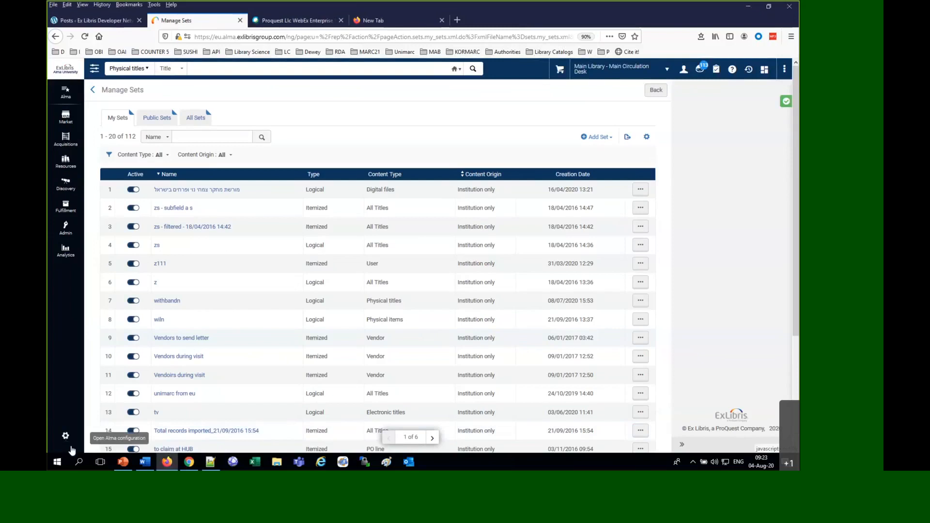
left_click(65, 437)
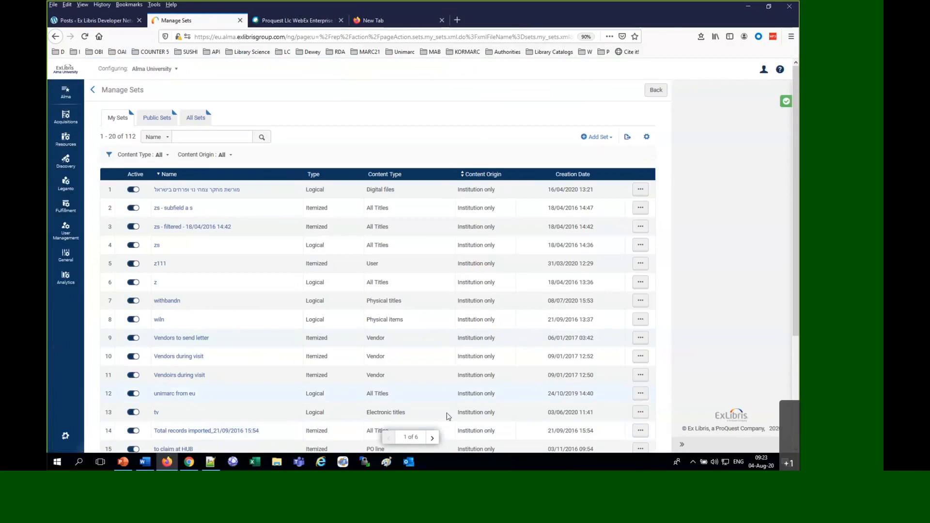
left_click(67, 143)
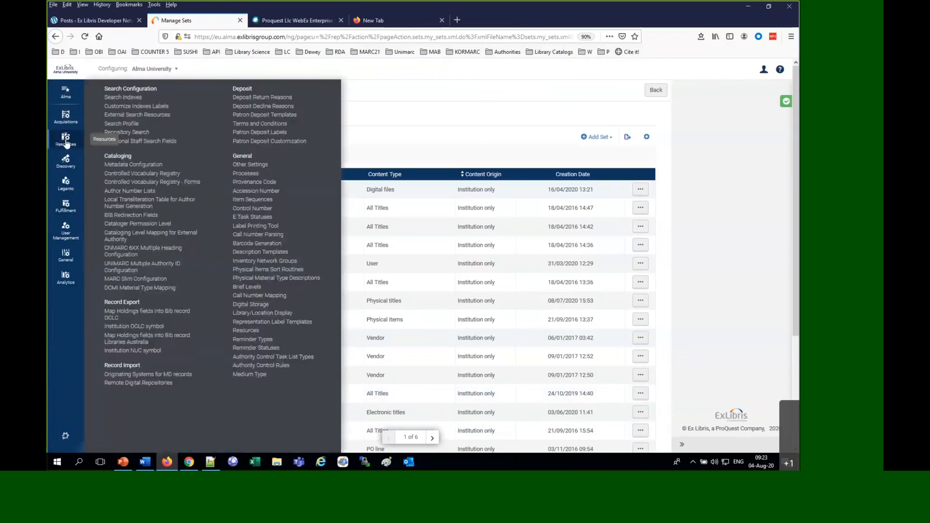
left_click(124, 164)
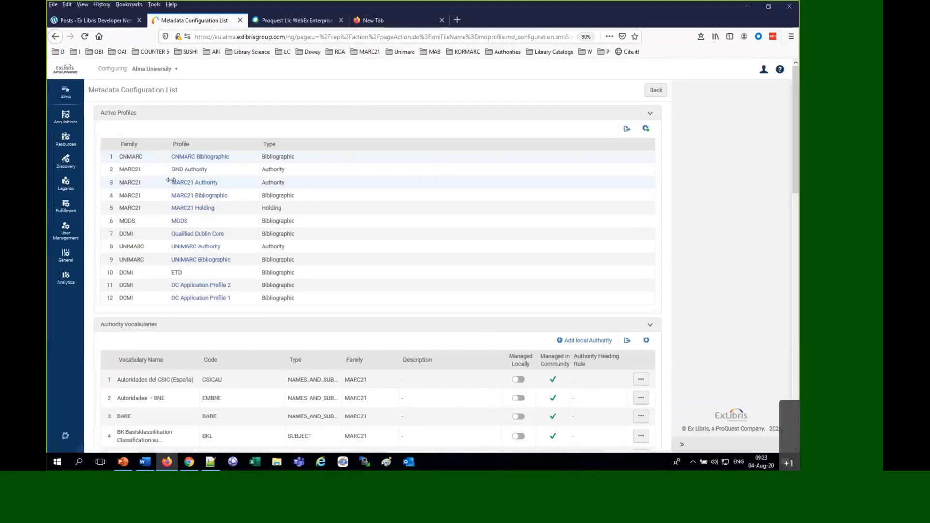
left_click(194, 197)
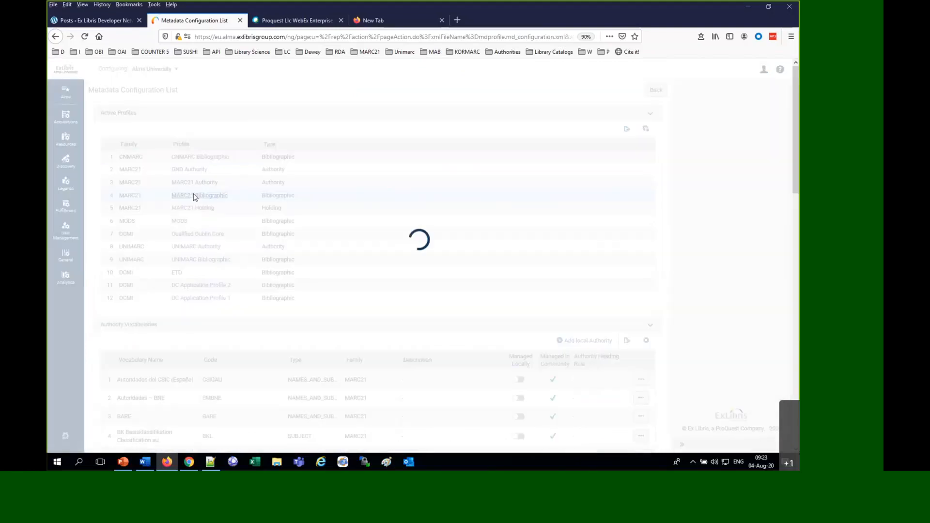
left_click(192, 114)
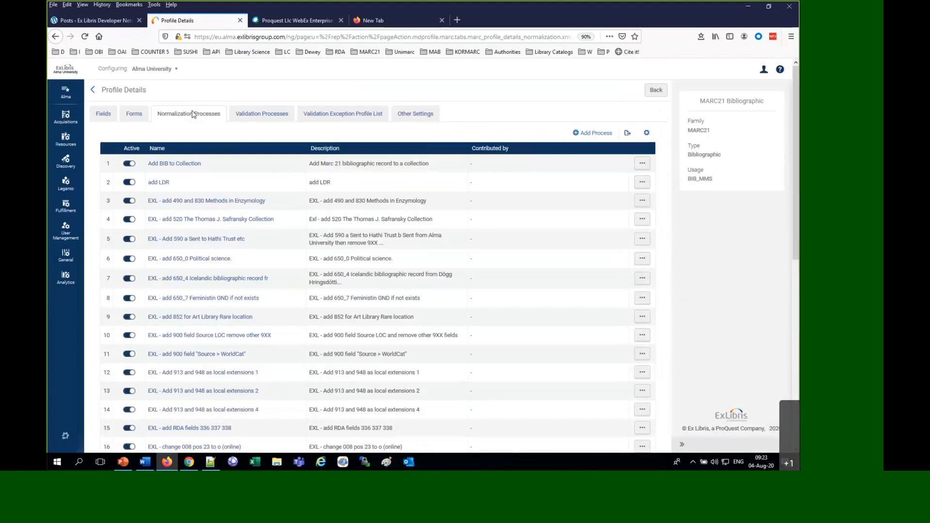
Add a normalization process with "Morning session fix 245 2nd ind" as both name and description, and proceed to its tasks
left_click(600, 132)
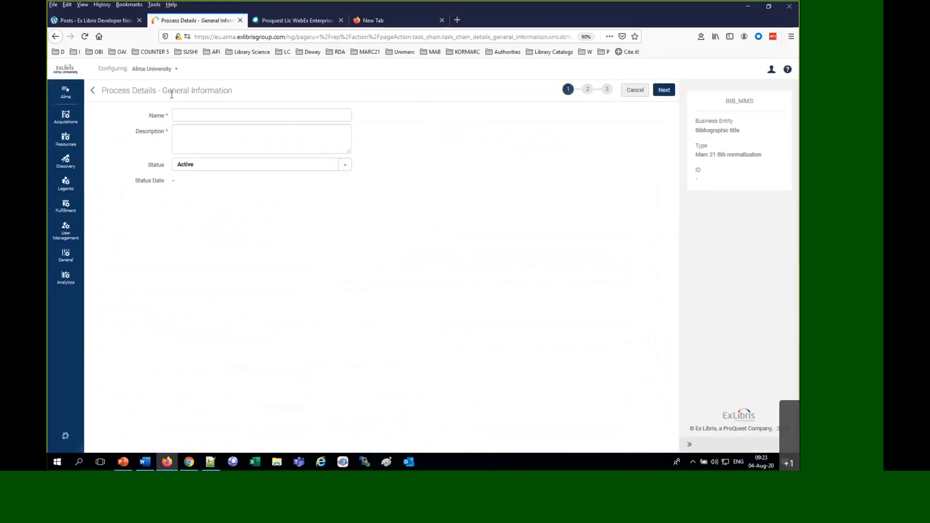
left_click(184, 111)
type("Moremning session fix 245 2nd ind")
double_click(185, 111)
type("Morning")
triple_click(191, 119)
key("ctrl+c")
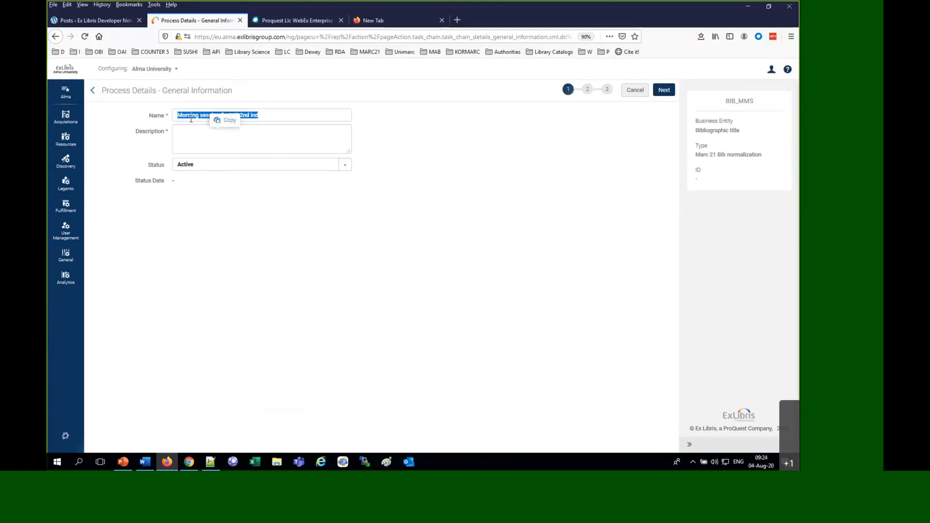
left_click(181, 146)
key("ctrl+v")
left_click(663, 90)
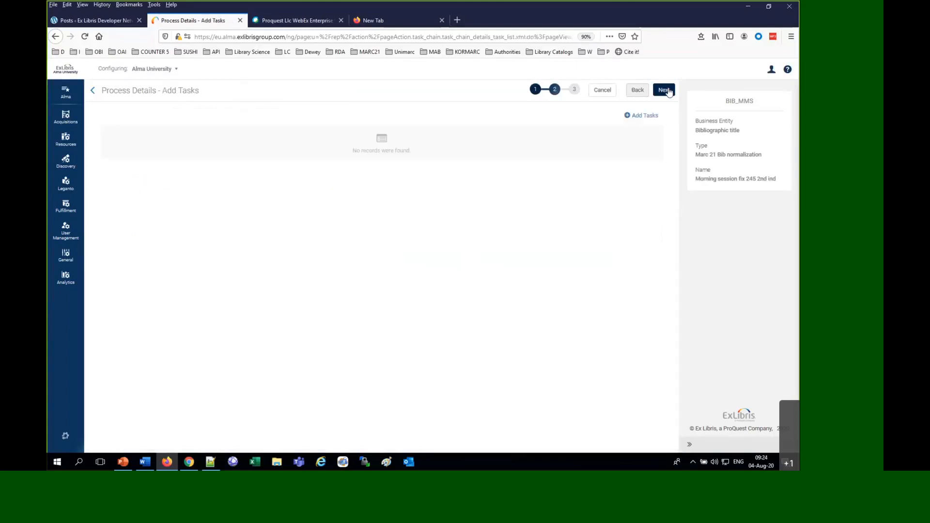
Widen the columns of the available task list and add the MarcDroolNormalization task to the process
left_click(634, 117)
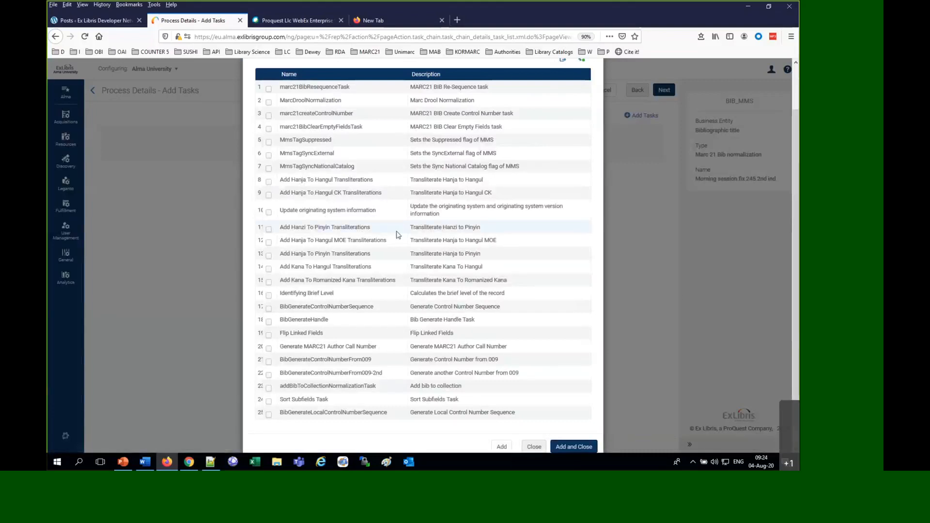
scroll(405, 232, "up", 3)
left_click_drag(405, 125, 427, 125)
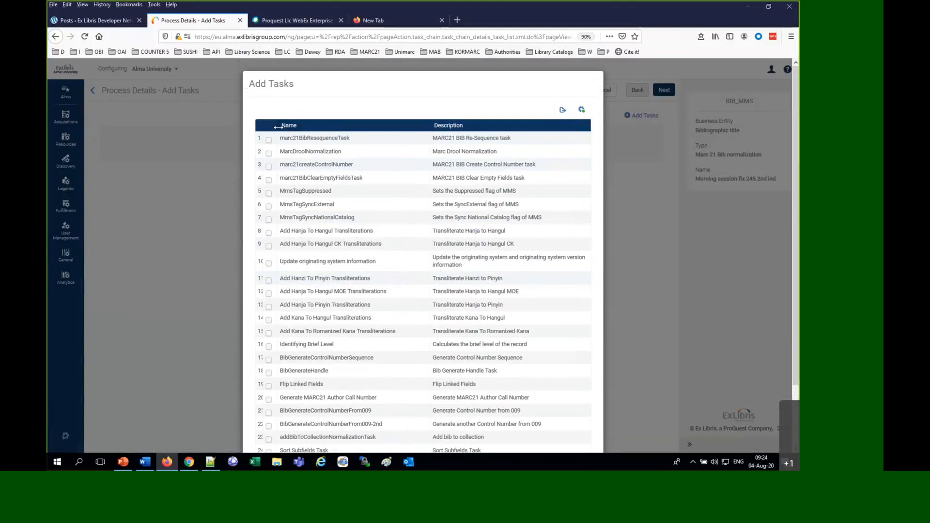
left_click_drag(277, 125, 304, 126)
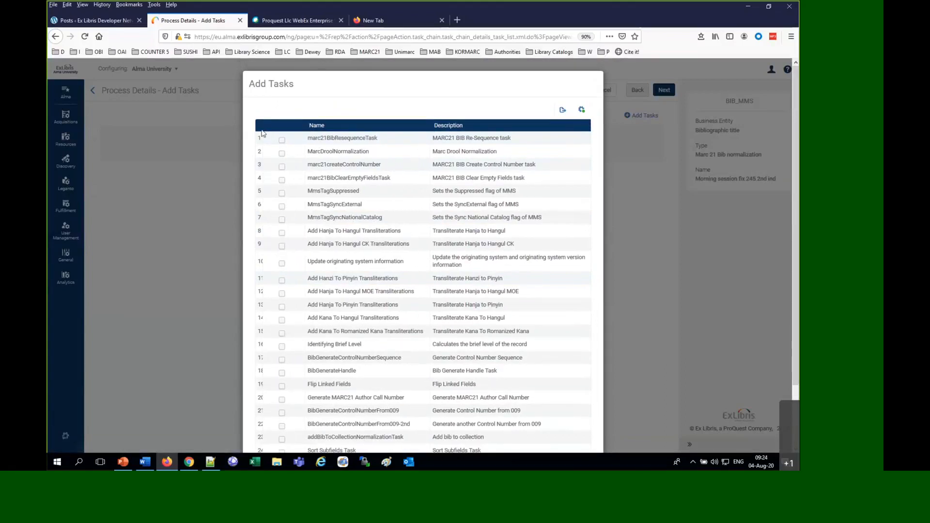
left_click_drag(263, 126, 275, 127)
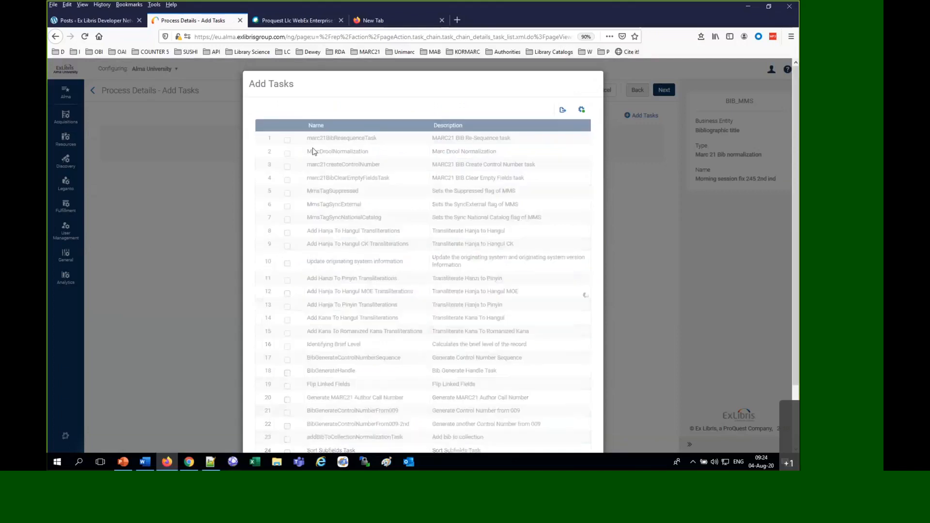
left_click(287, 153)
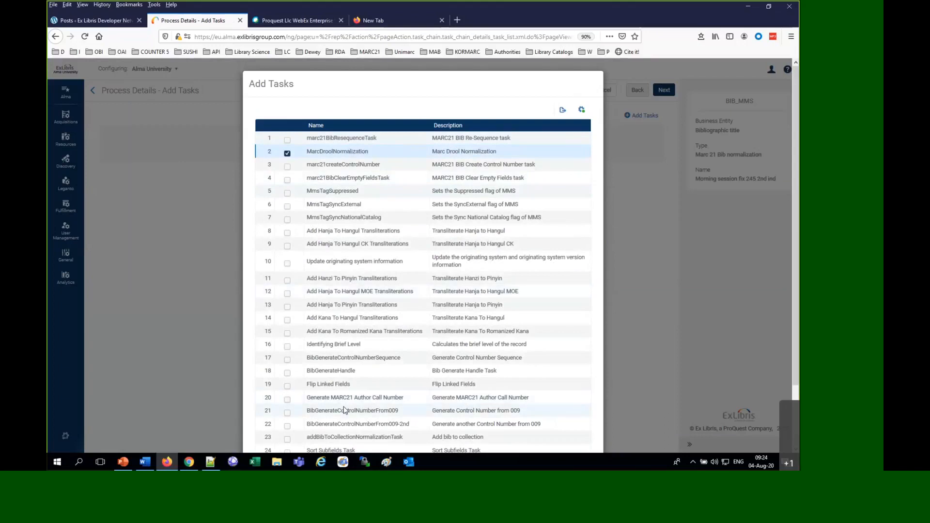
scroll(344, 411, "down", 3)
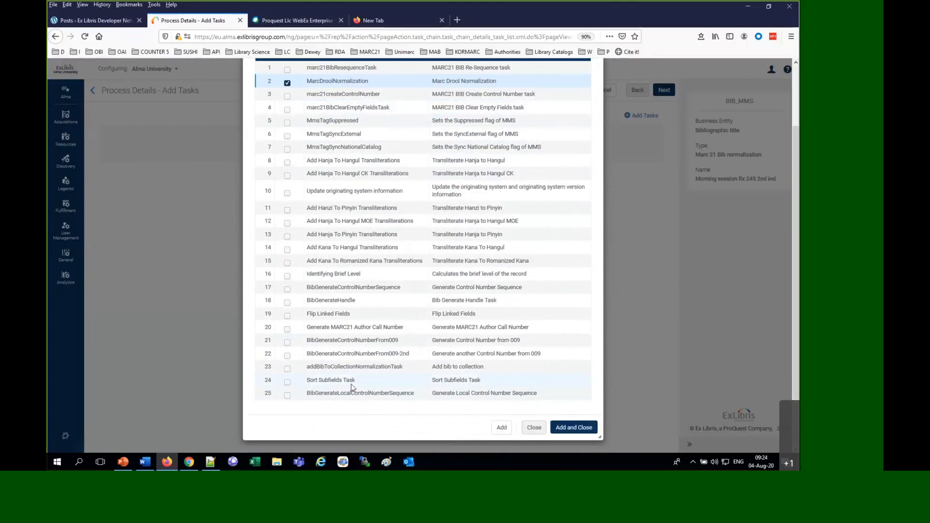
scroll(355, 386, "up", 3)
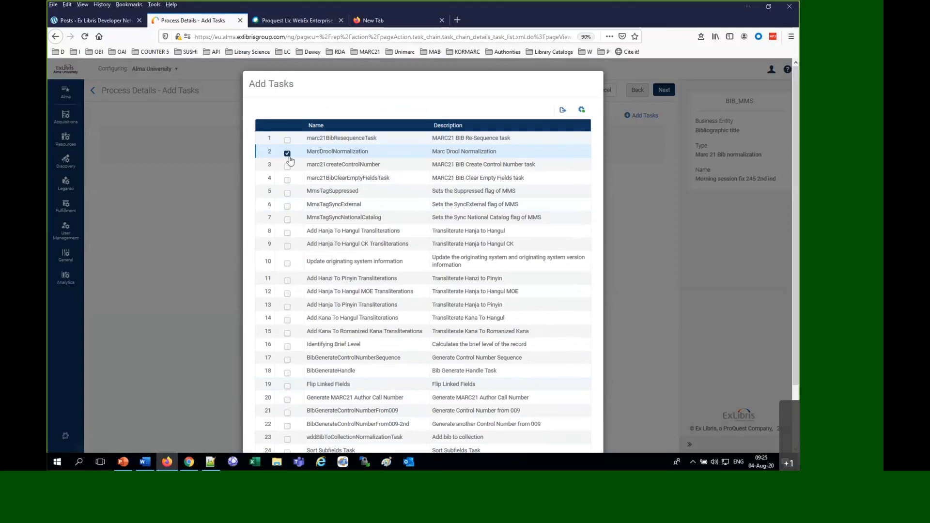
scroll(317, 144, "down", 3)
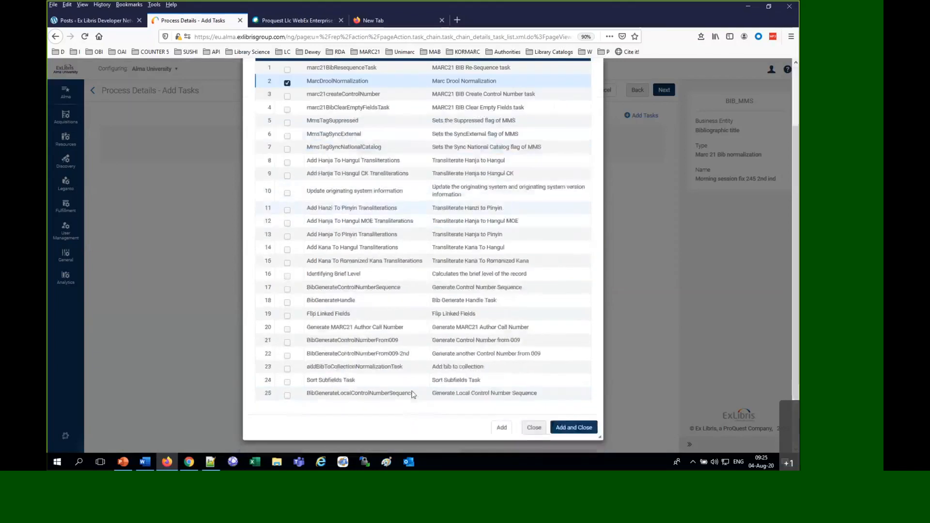
left_click(580, 430)
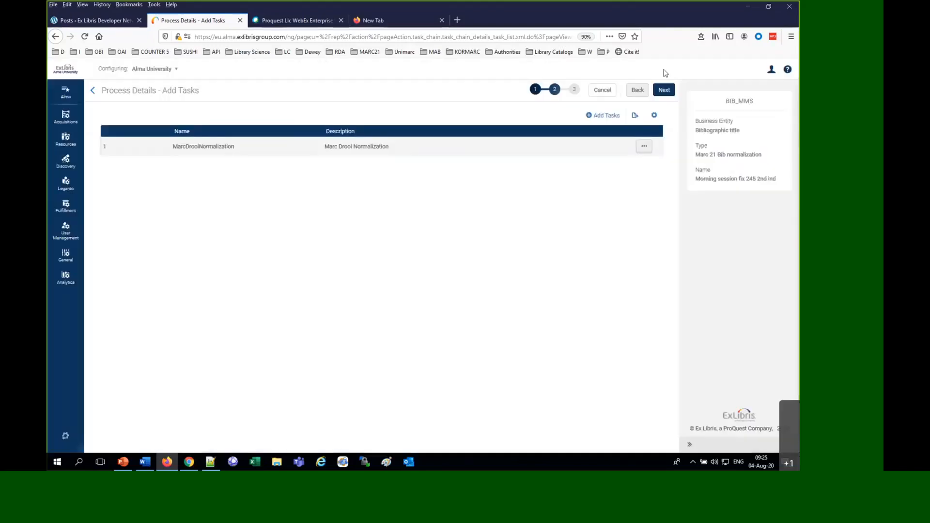
Set the task's Drools File Key to "EXL - fix 245 2nd indicator" and save the normalization process
left_click(663, 91)
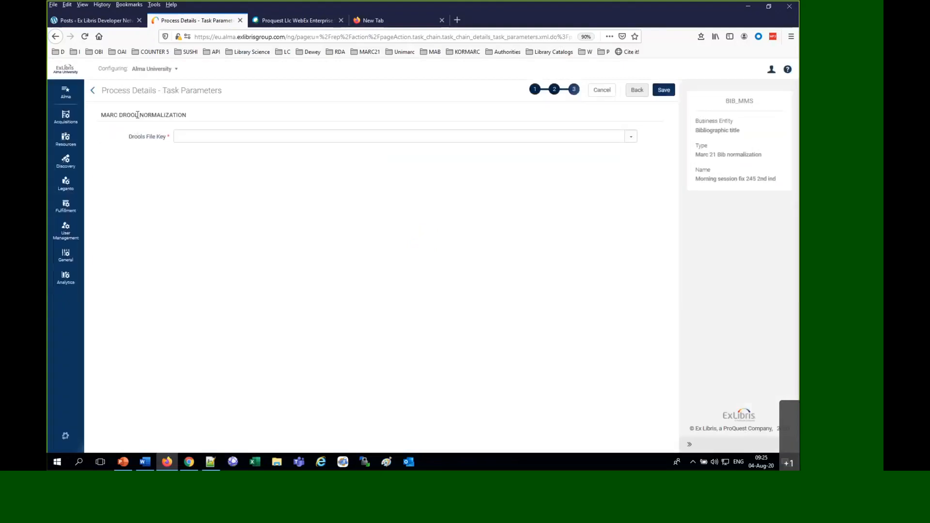
triple_click(137, 115)
left_click(228, 135)
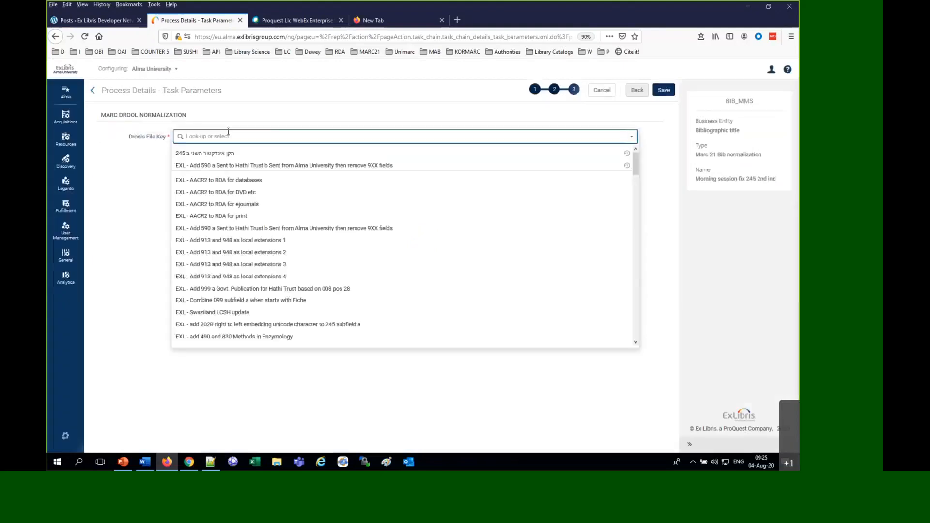
type("245")
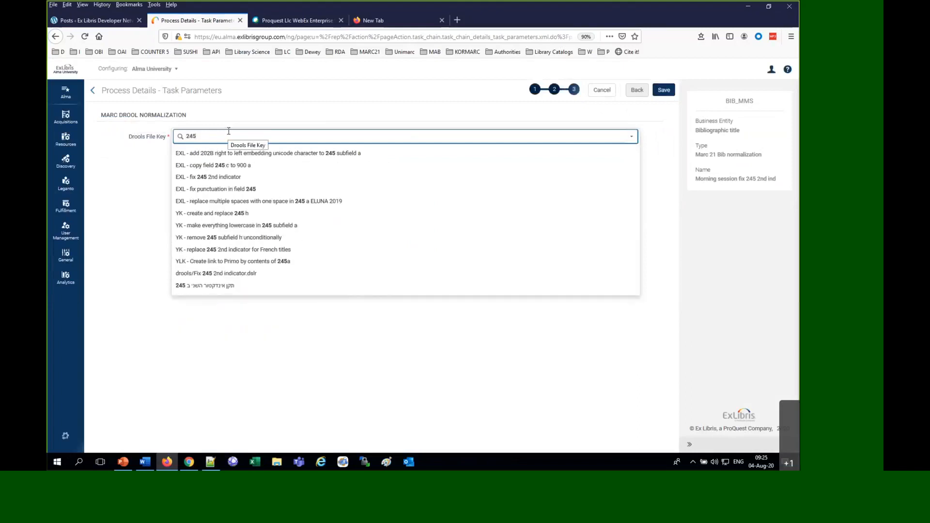
left_click(230, 181)
left_click(669, 92)
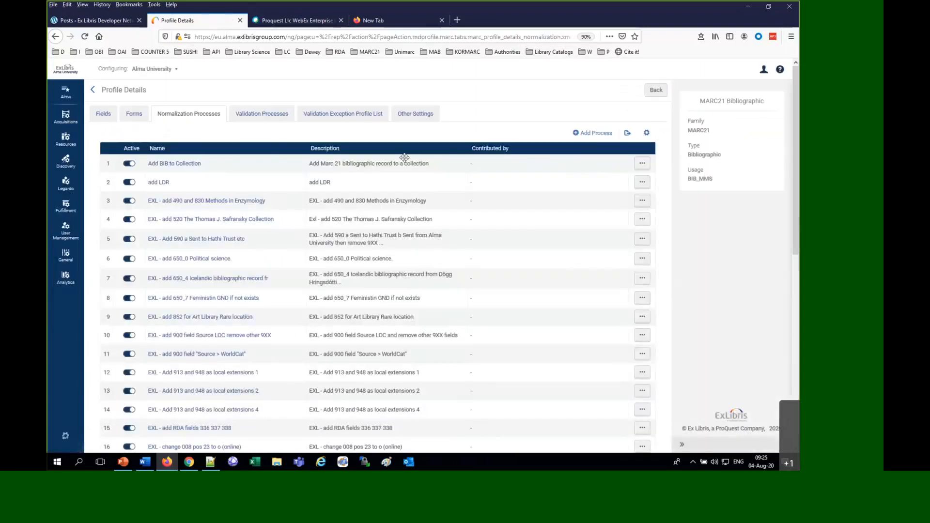
scroll(492, 297, "down", 3)
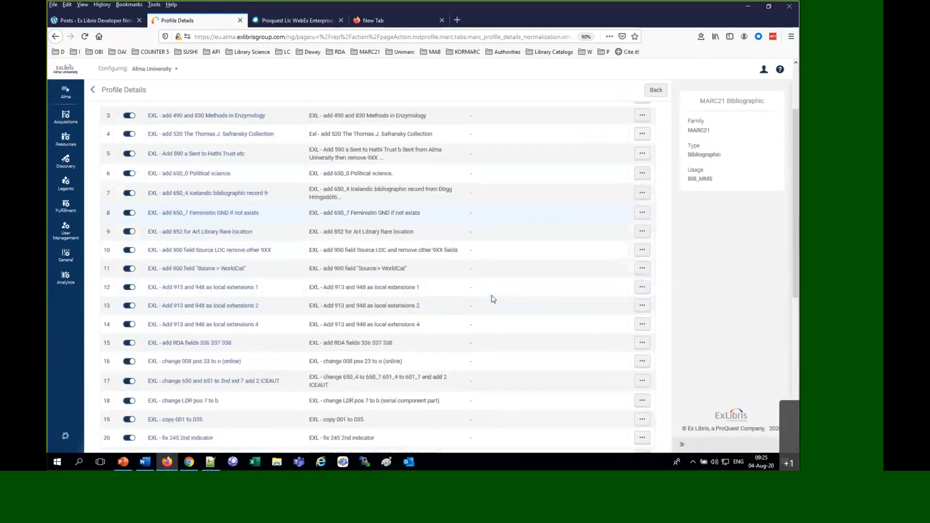
Locate the "Morning session fix 245 2nd ind" process in the profile's list and leave the configuration for the Metadata Editor
scroll(493, 299, "down", 5)
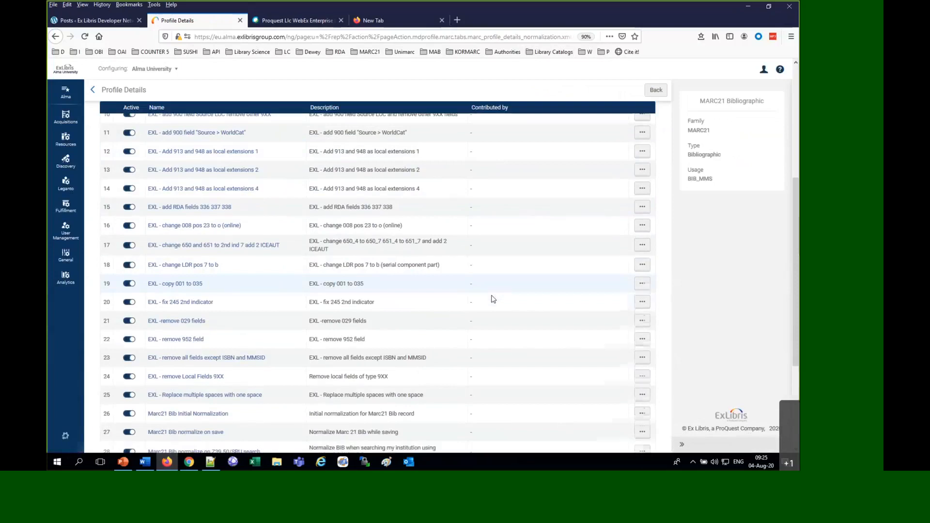
scroll(492, 301, "down", 5)
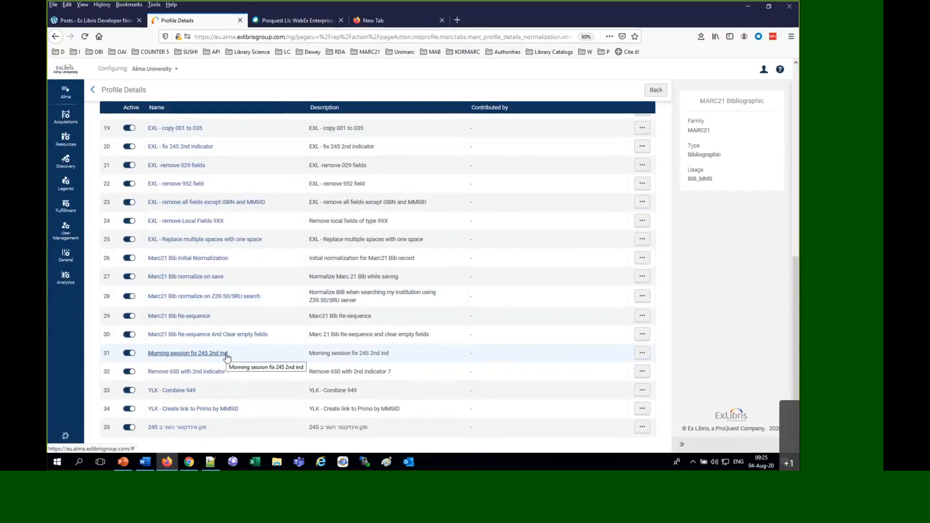
left_click(65, 438)
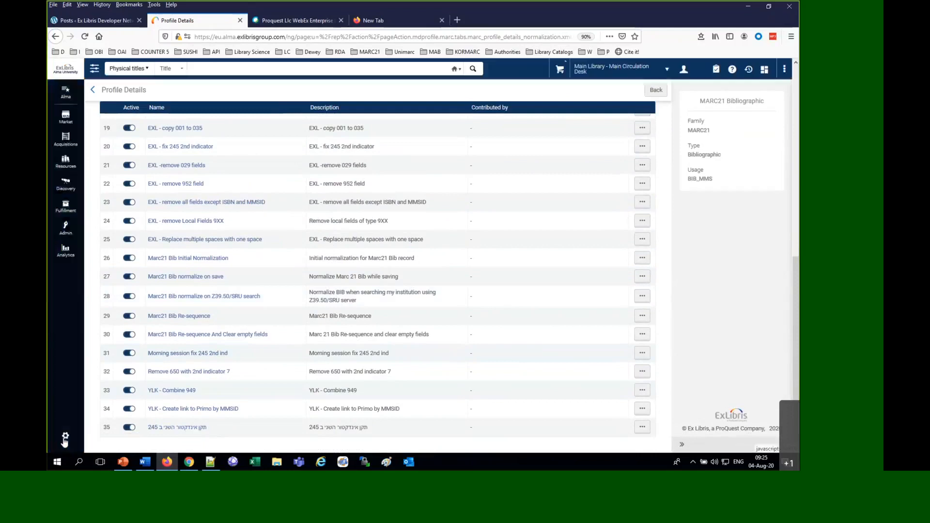
left_click(67, 162)
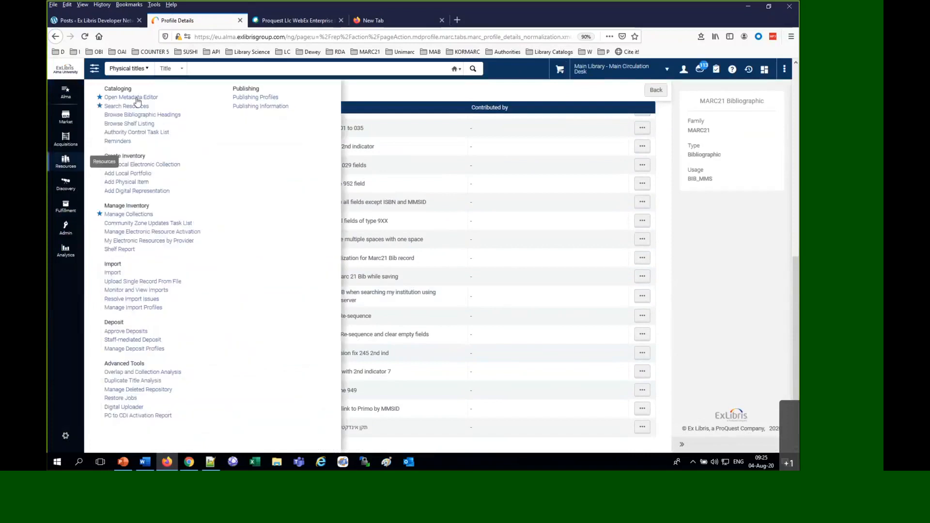
left_click(137, 98)
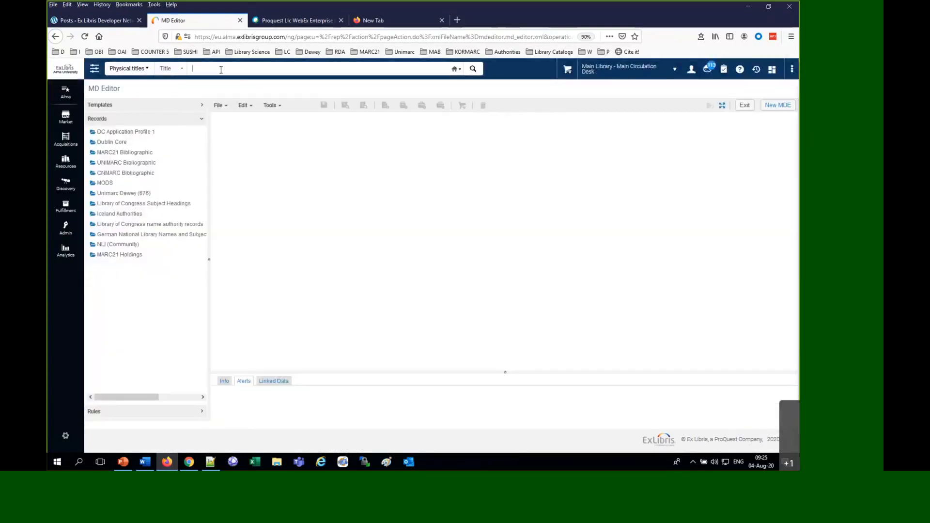
Search the physical titles by title for "lean out" and open the matching record for editing
type("lean pout")
key("BackSpace")
key("Return")
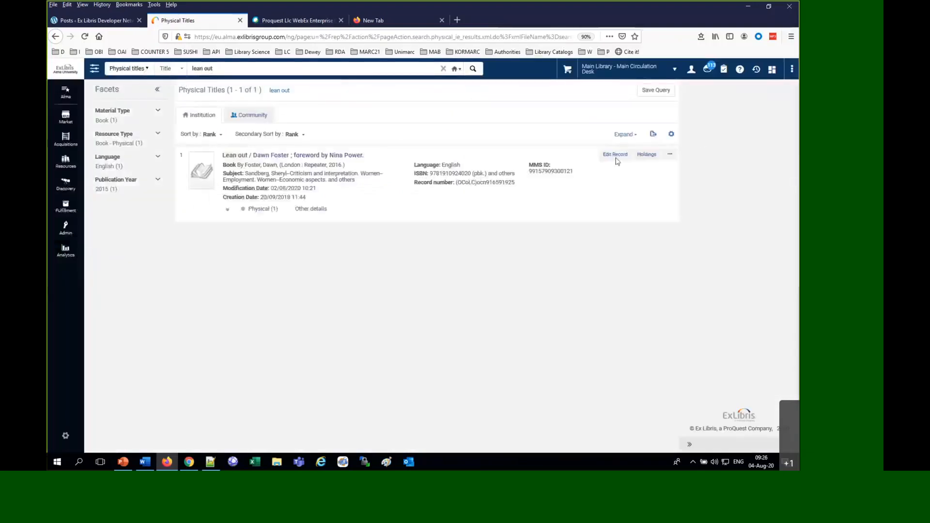
left_click(615, 155)
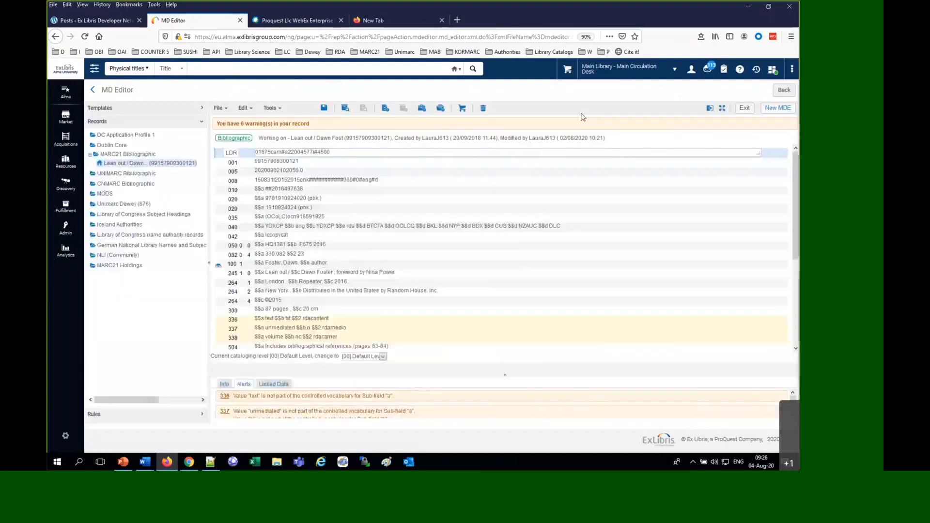
Insert "The" before "Lean out" in subfield a of the record's 245 field
left_click(265, 275)
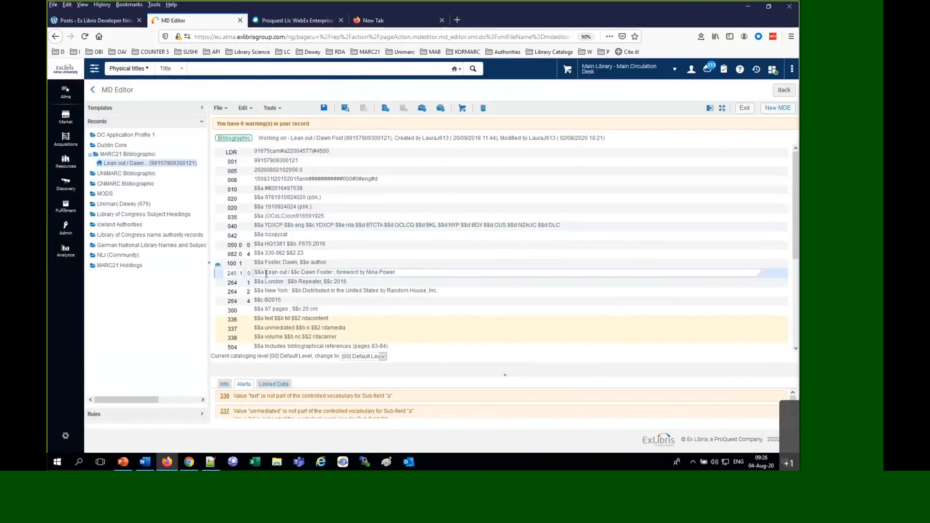
type("The")
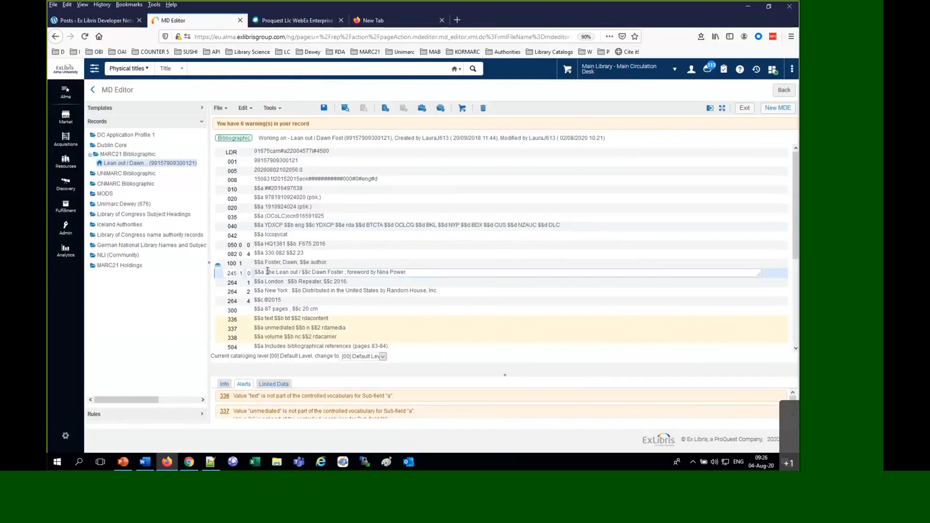
left_click(310, 309)
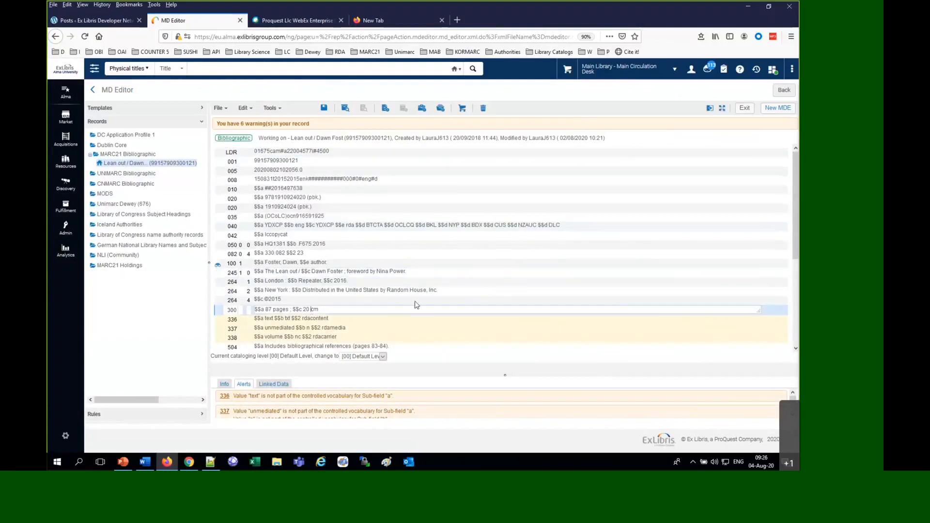
Enhance the record with the "Morning session fix 245 2nd ind" normalization process and check the 245 second indicator
left_click(250, 112)
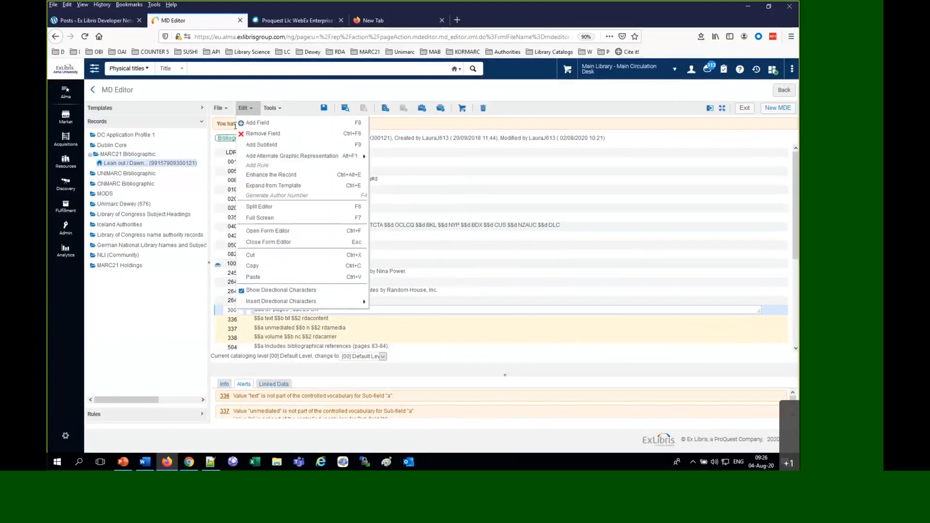
left_click(262, 175)
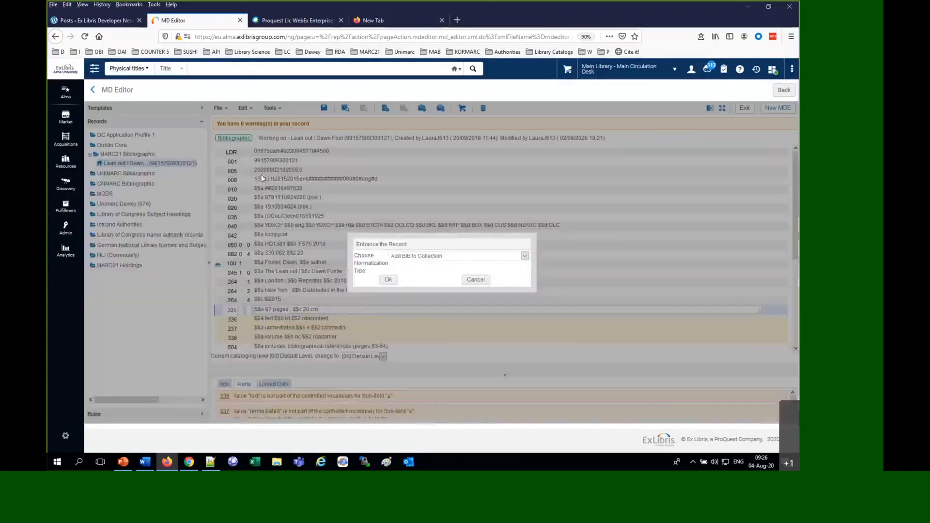
left_click(448, 256)
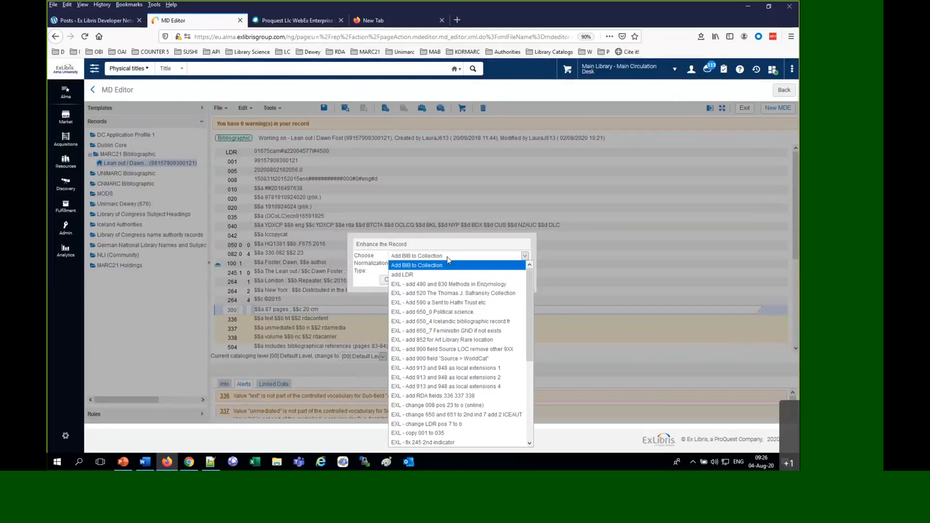
scroll(486, 387, "down", 5)
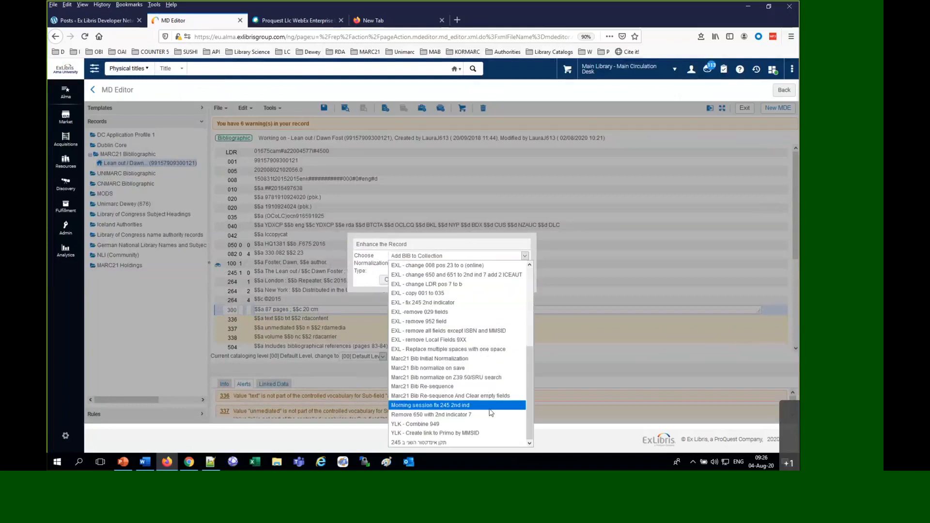
left_click(489, 408)
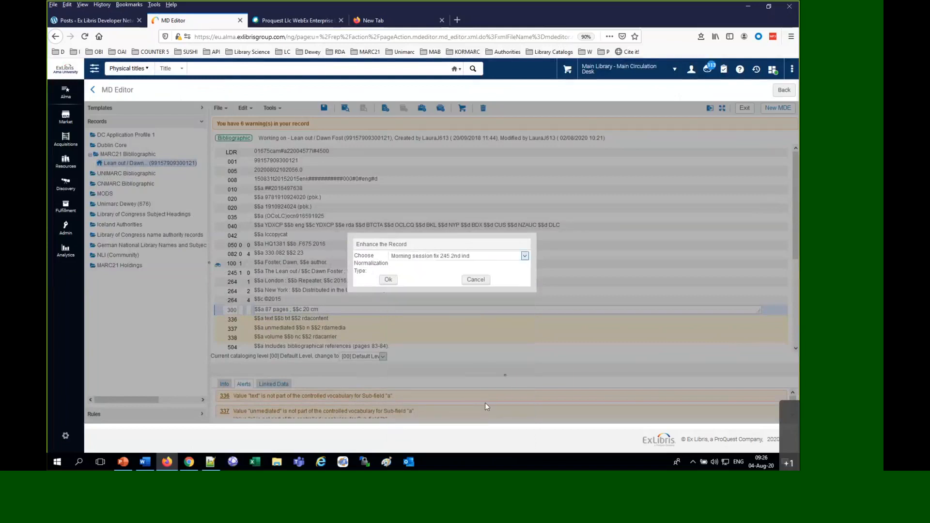
left_click(389, 280)
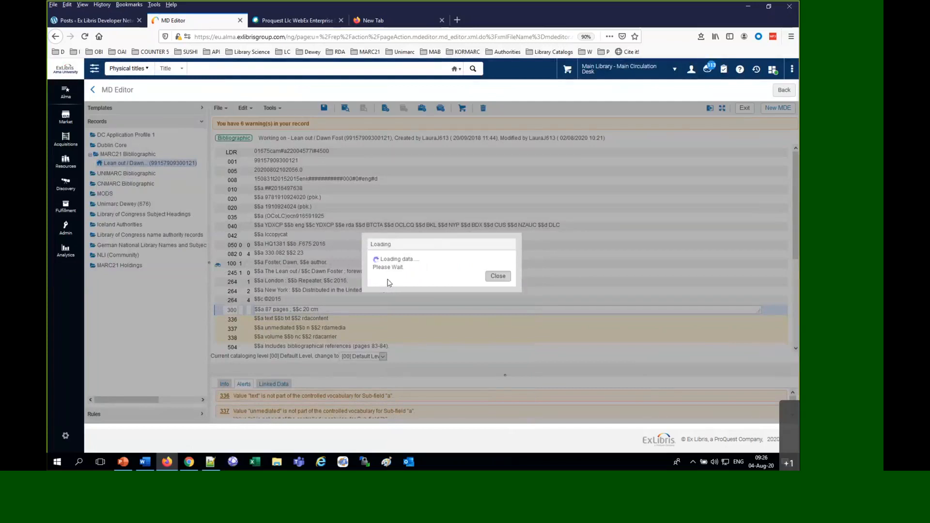
left_click(249, 274)
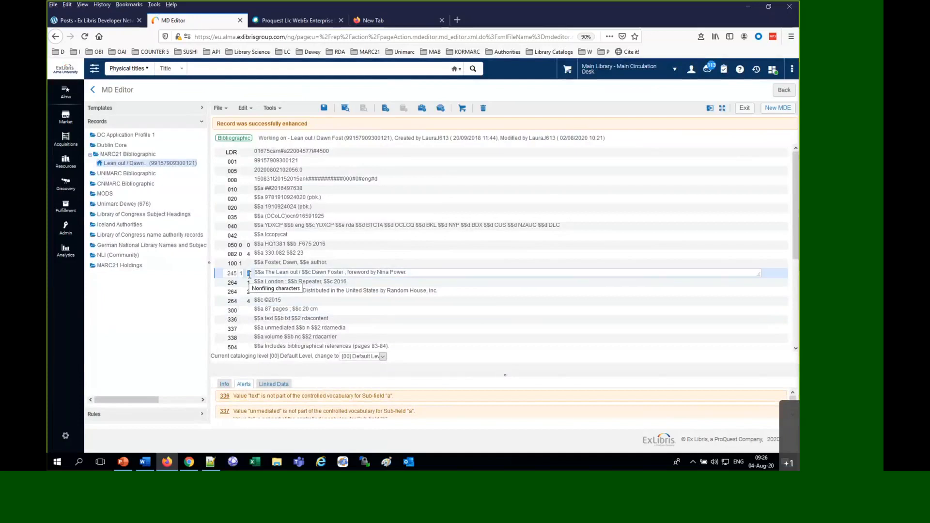
Release the Lean out record from the Metadata Editor without saving it
left_click(218, 108)
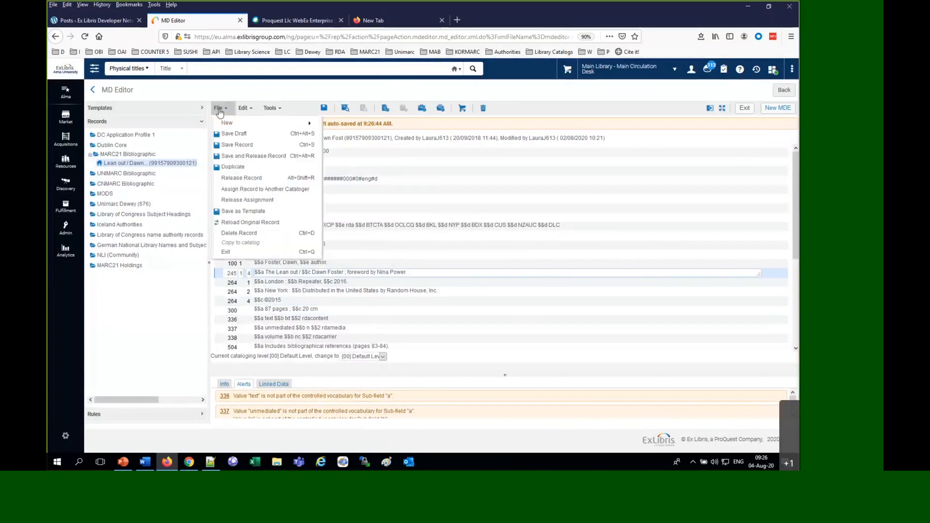
left_click(238, 179)
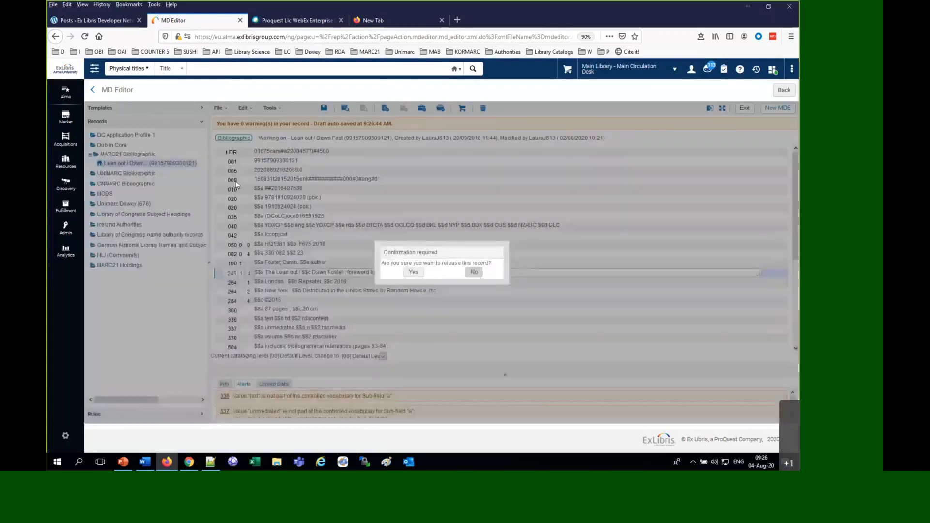
left_click(408, 272)
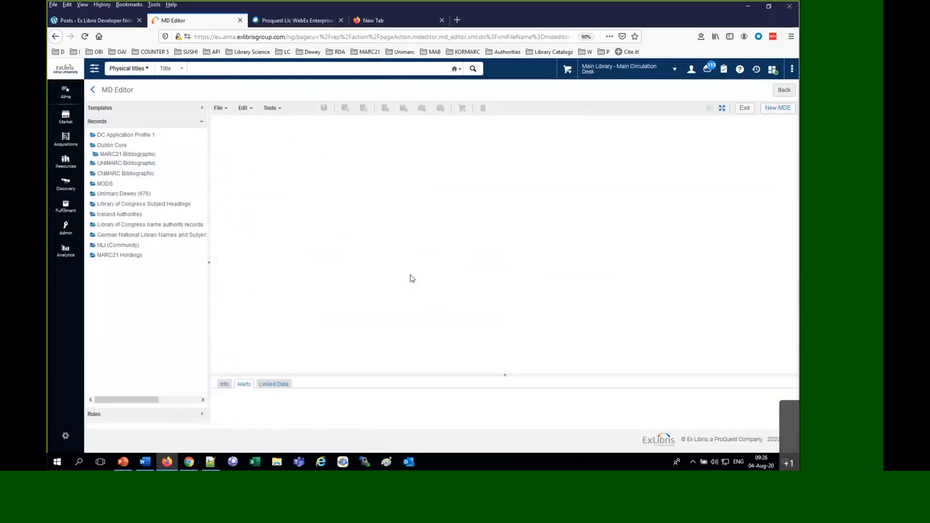
Search all sets by name for "morning" and view the results of the "morning session August 4th" set
left_click(64, 229)
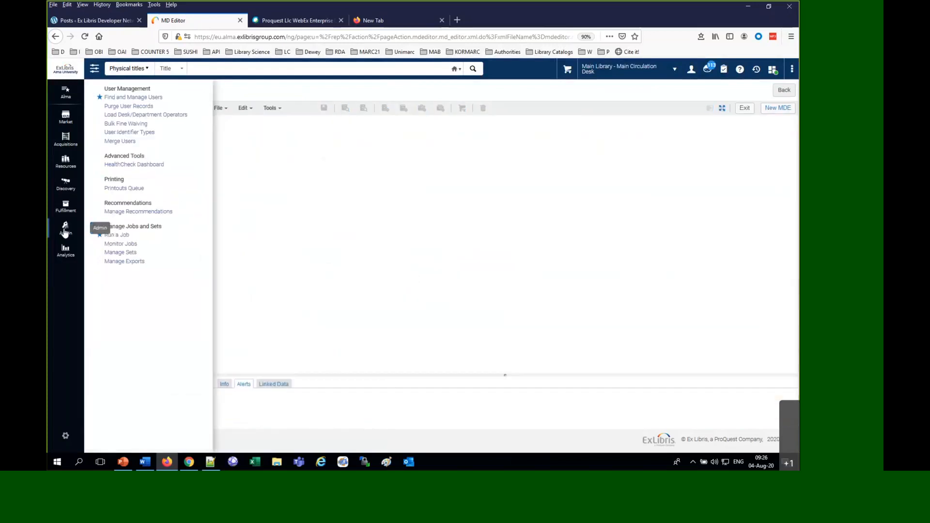
left_click(121, 253)
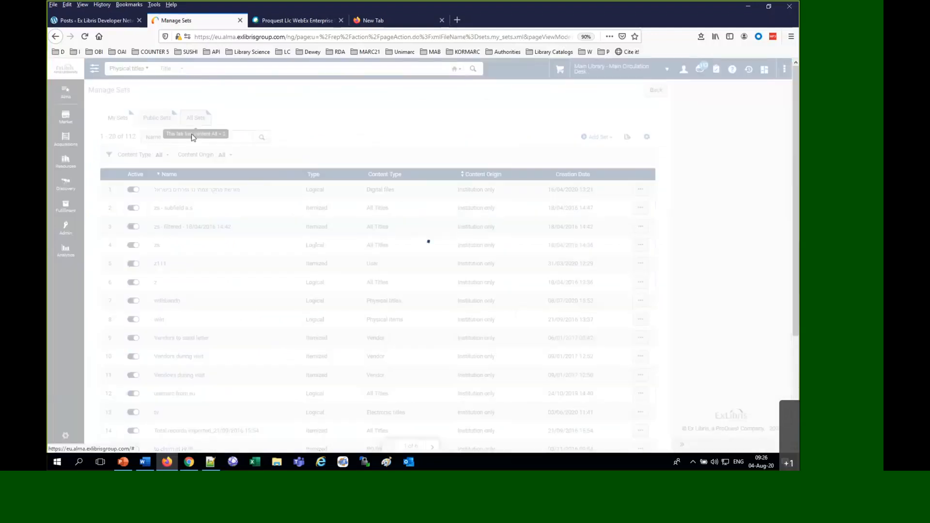
type("mo")
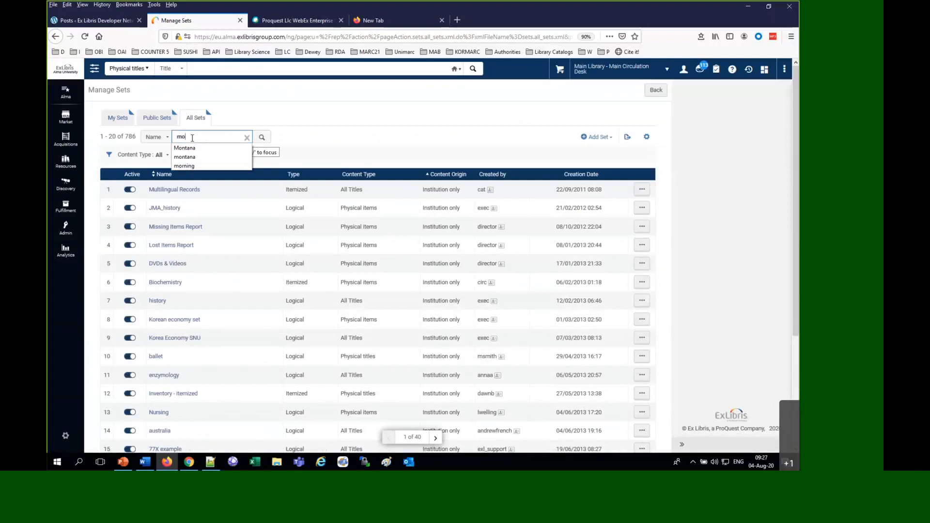
type("rning")
key("Return")
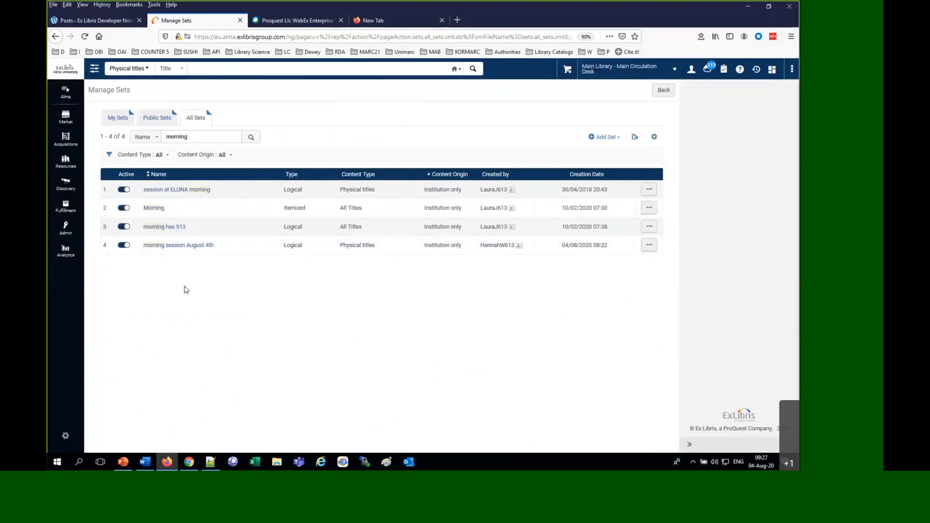
left_click(649, 245)
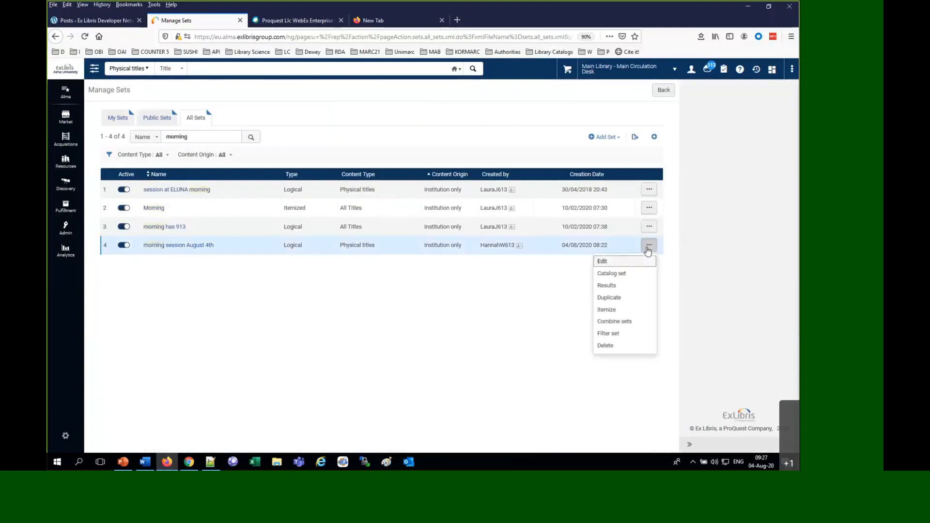
left_click(607, 286)
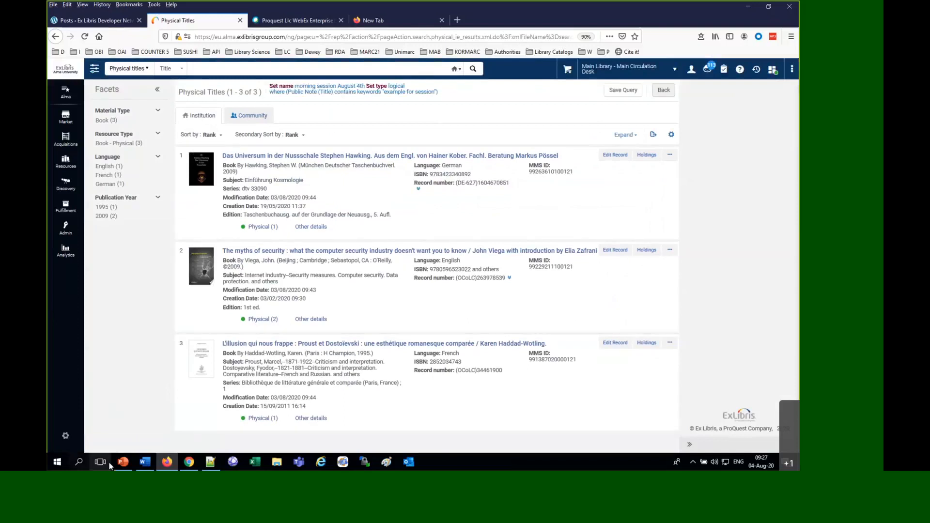
Switch to the PowerPoint presentation, browse to the batch update section slide, and return to the set results in Alma
left_click(123, 462)
scroll(176, 318, "down", 1)
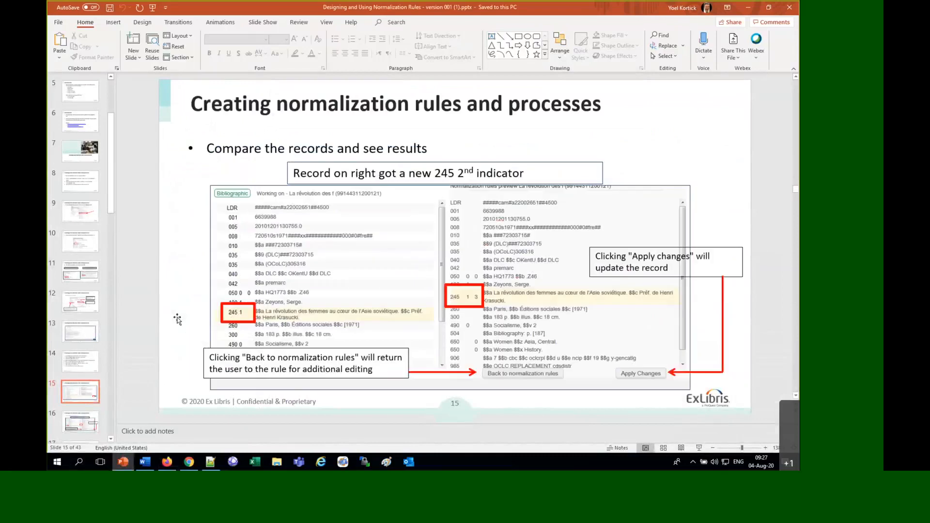
scroll(179, 321, "down", 7)
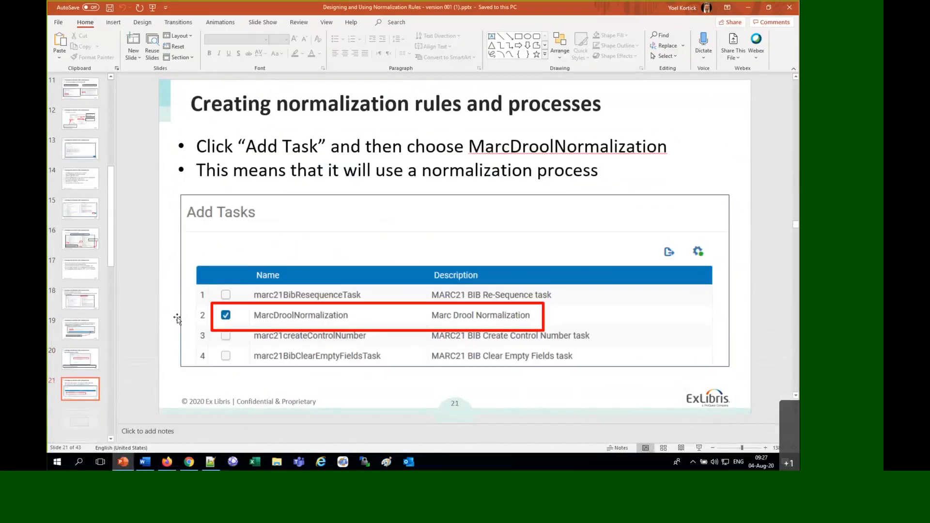
scroll(178, 321, "down", 2)
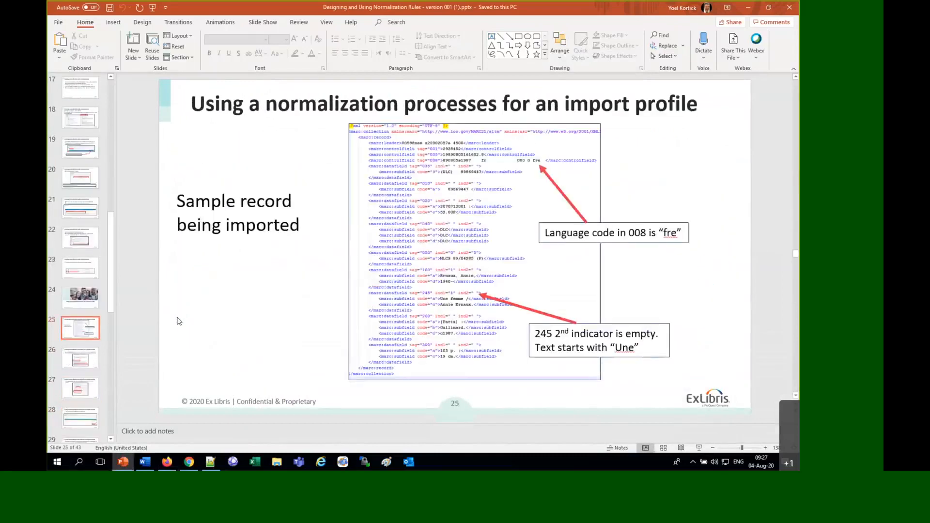
scroll(179, 321, "down", 7)
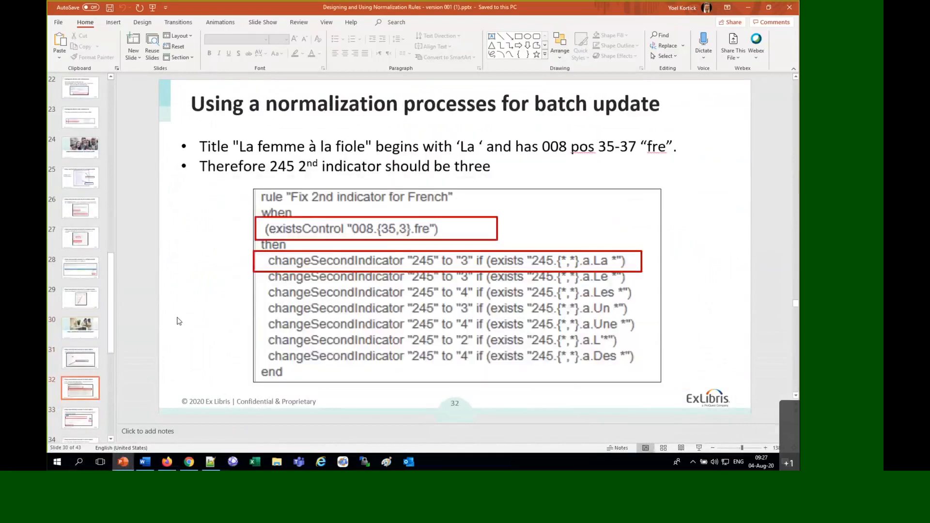
scroll(179, 321, "up", 2)
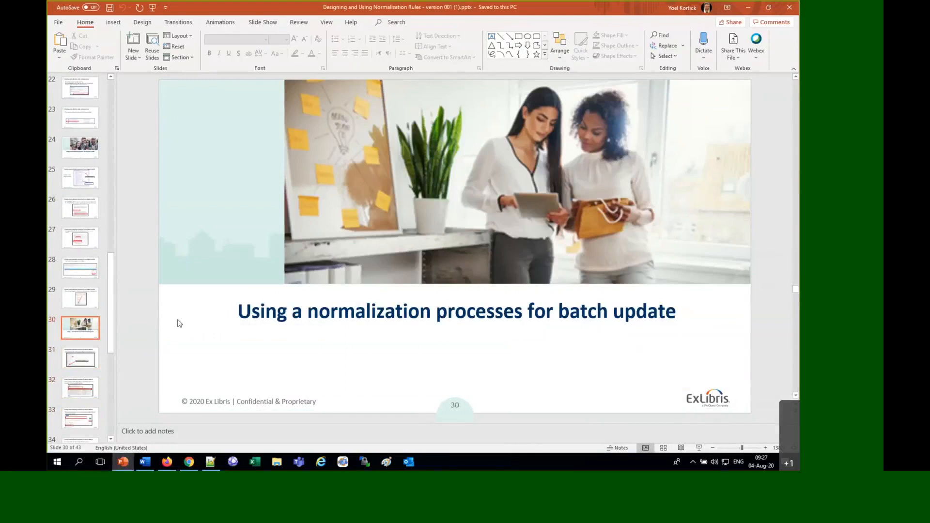
left_click(129, 468)
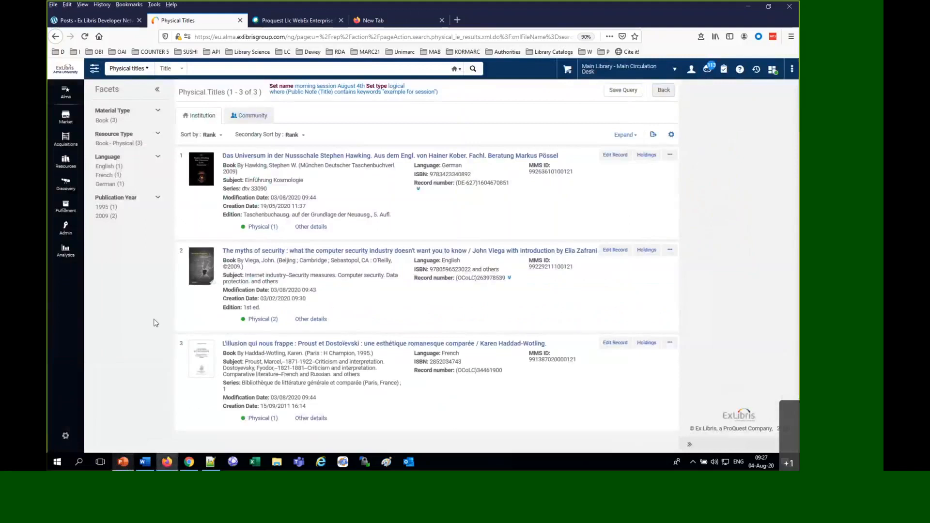
Start running a job and filter the available jobs to the Marc 21 Bib normalization type
left_click(67, 236)
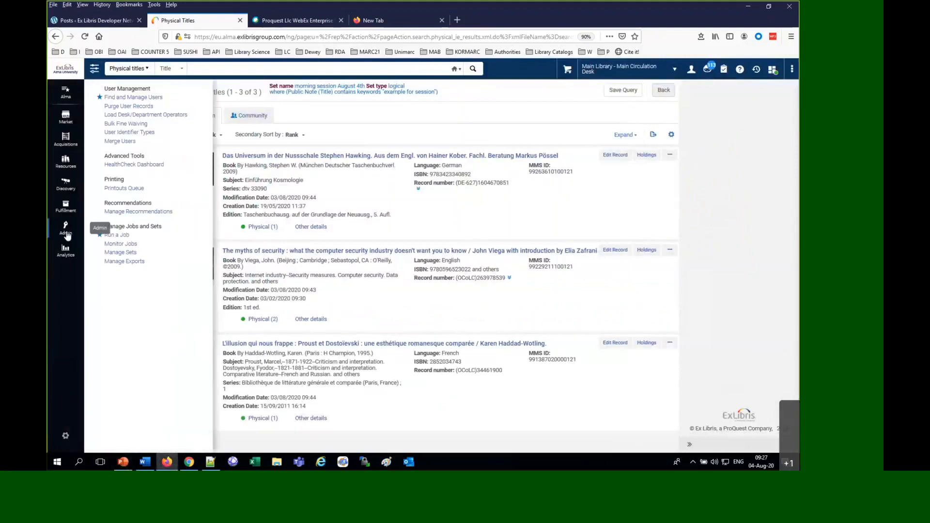
left_click(117, 236)
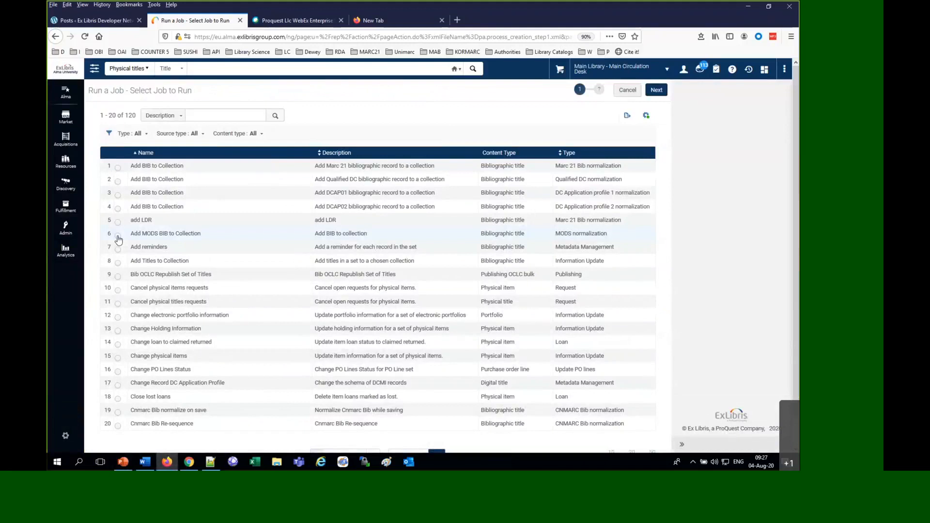
left_click(139, 133)
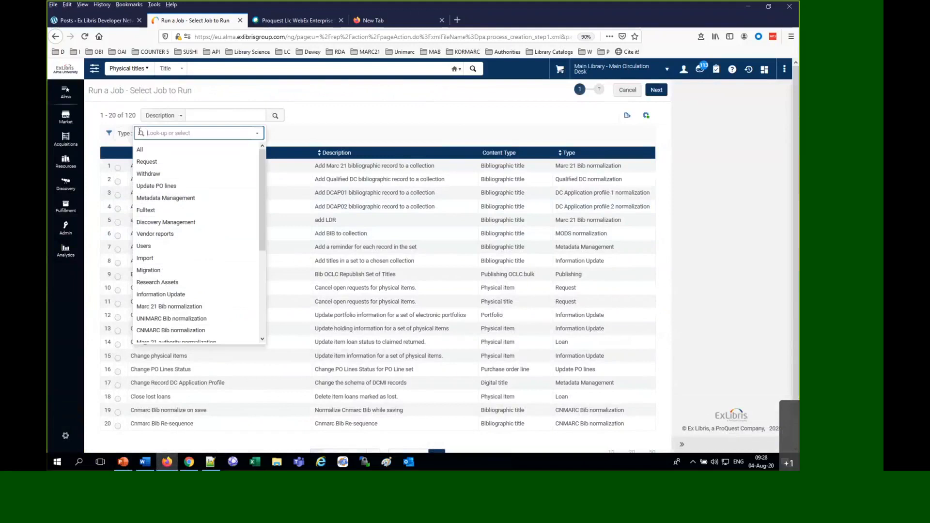
left_click(170, 309)
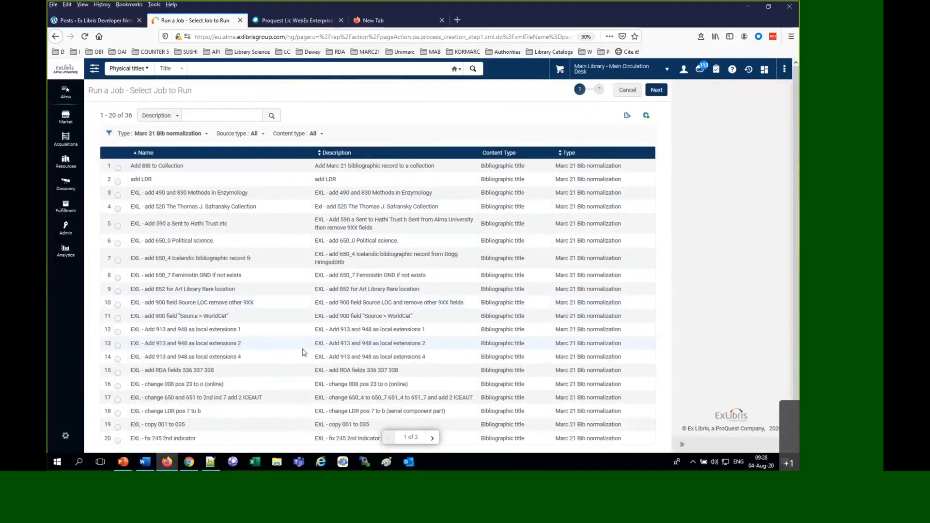
Browse the filtered job list and select the "EXL - fix 245 2nd indicator" job
scroll(304, 352, "down", 2)
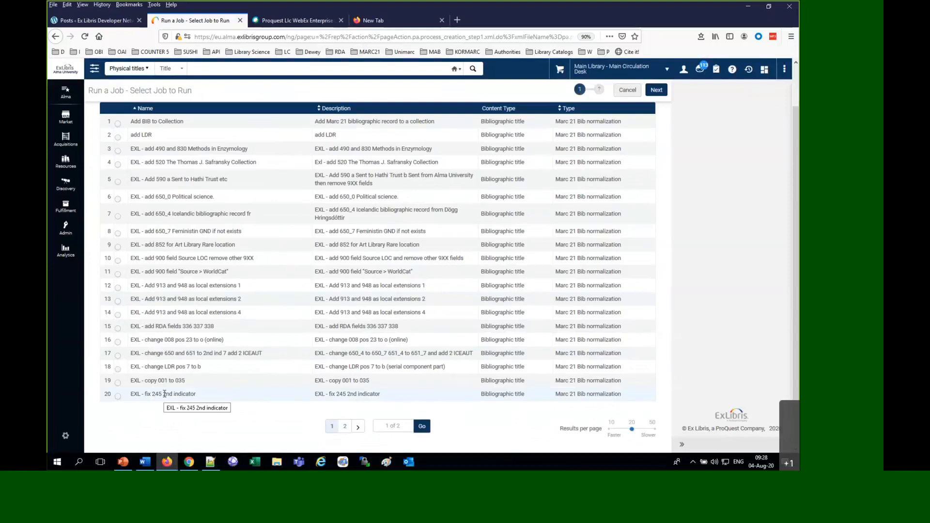
scroll(164, 394, "up", 2)
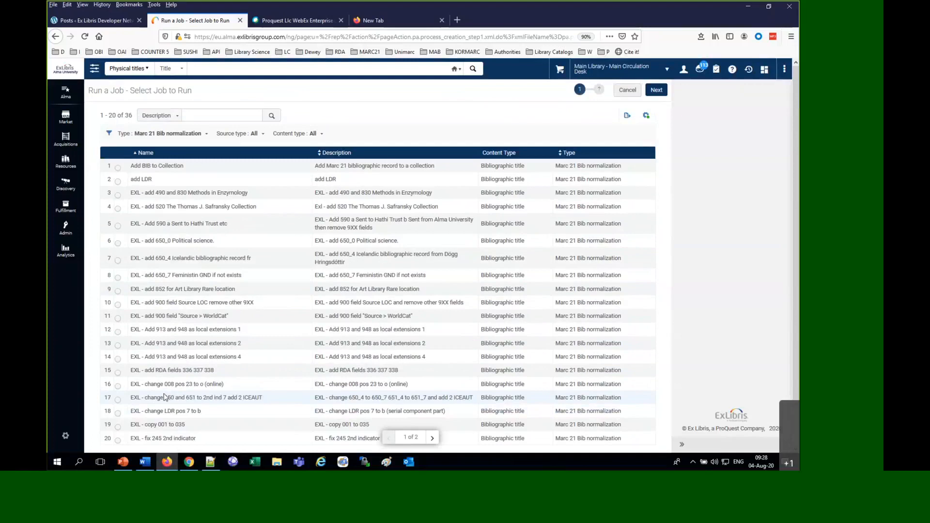
scroll(121, 405, "down", 2)
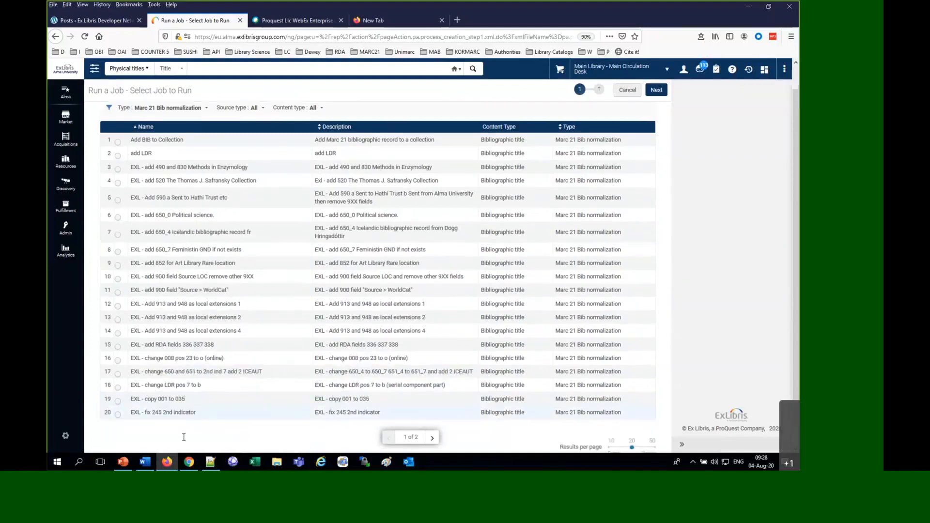
left_click(117, 396)
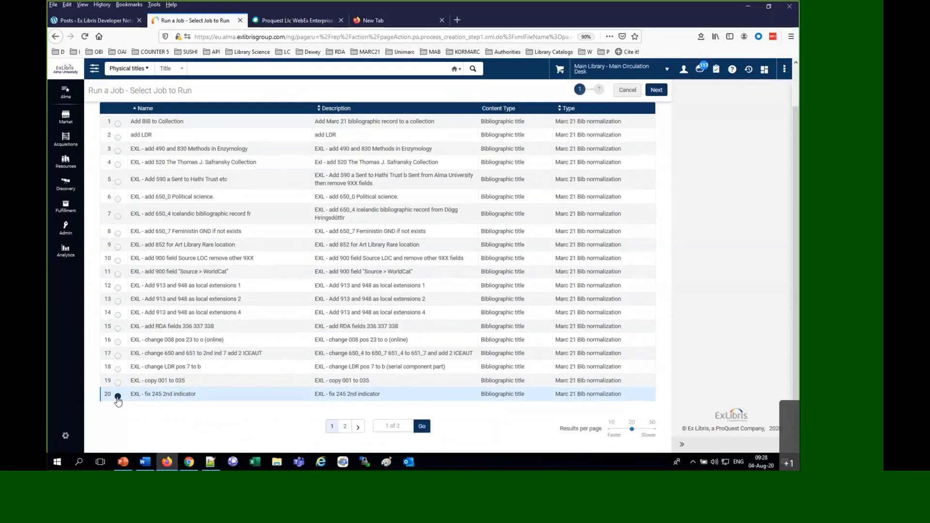
scroll(126, 385, "up", 2)
Search the job descriptions for "morning" and choose "Morning session fix 245 2nd ind" as the job to run
left_click(234, 113)
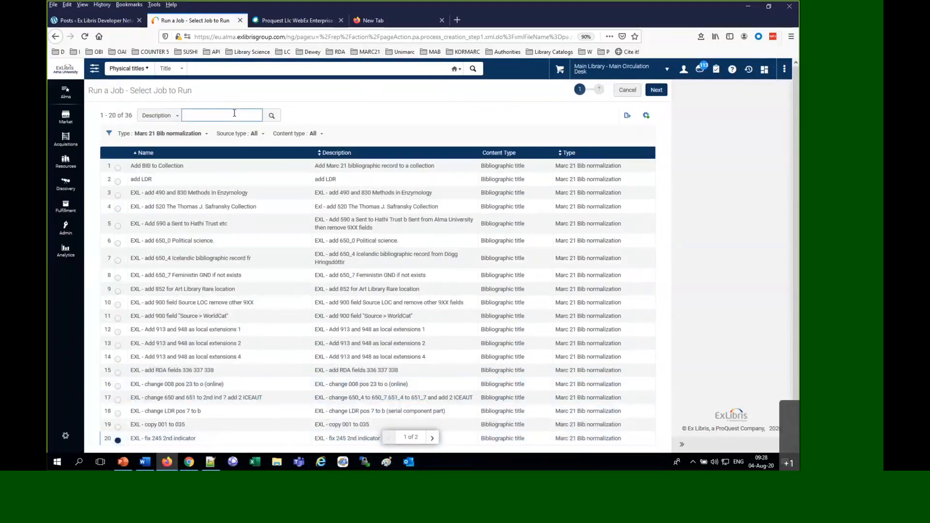
type("morning")
key("Return")
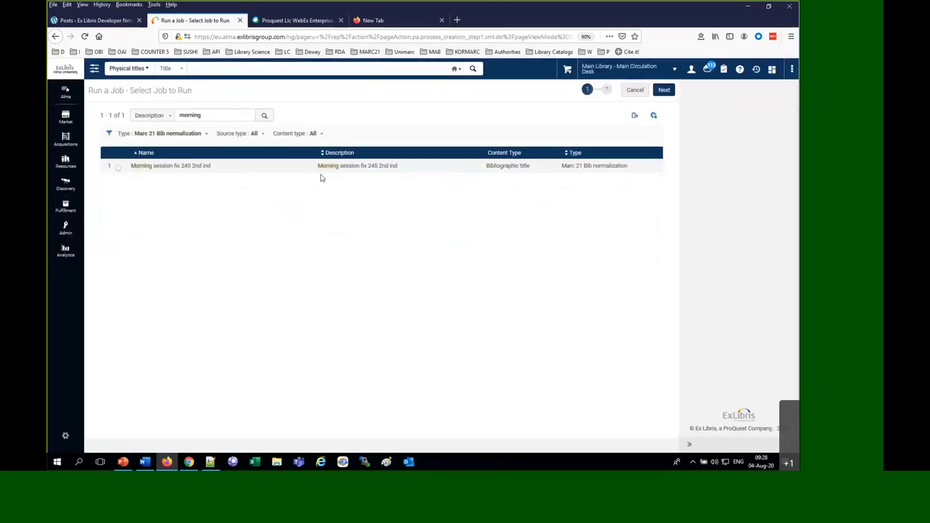
left_click(118, 167)
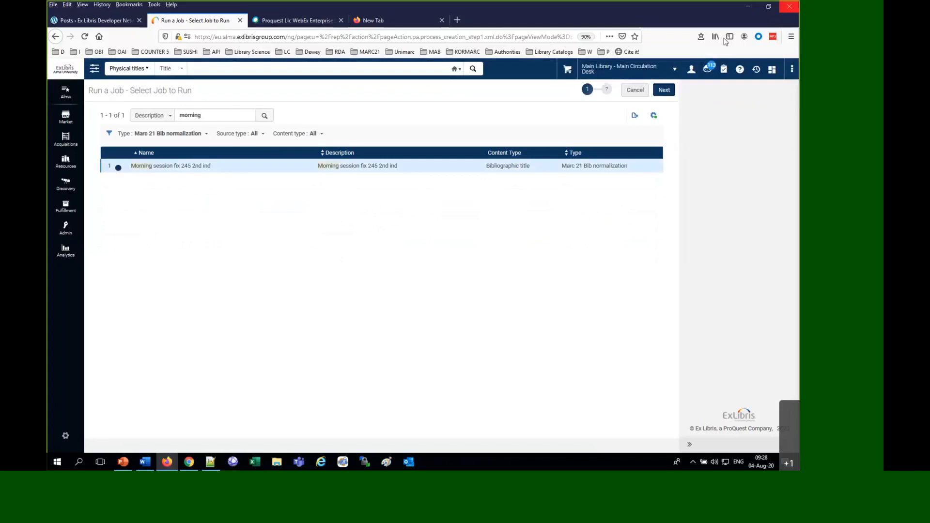
left_click(662, 89)
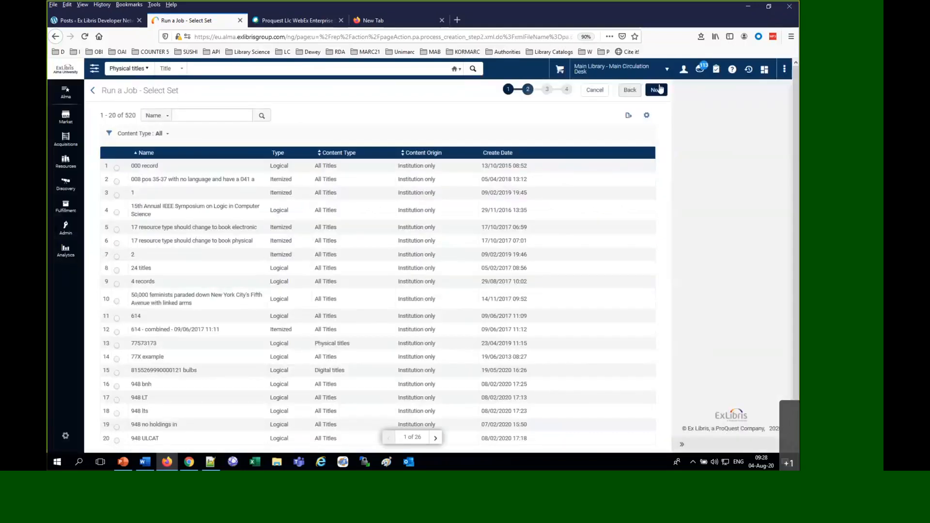
Search the sets by name for "morning" and choose "morning session August 4th" as the set for the job
left_click(217, 118)
type("morning")
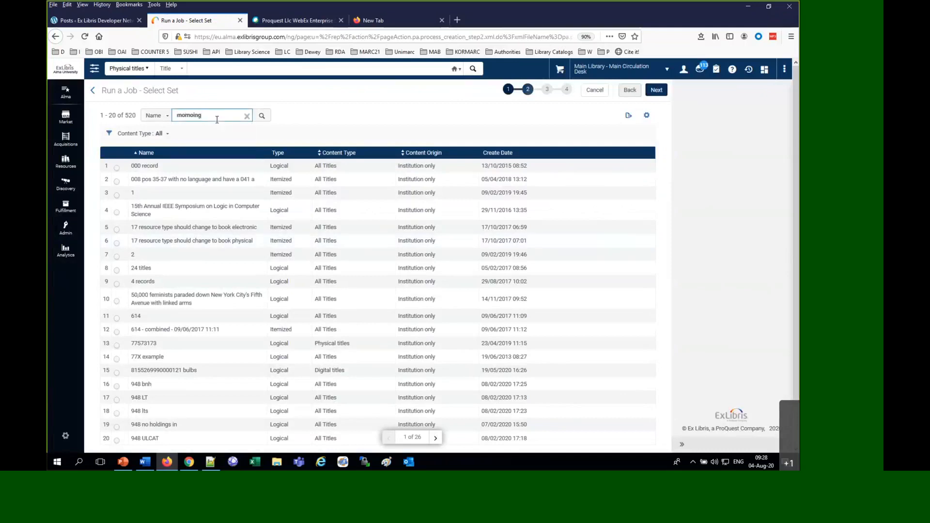
key("Return")
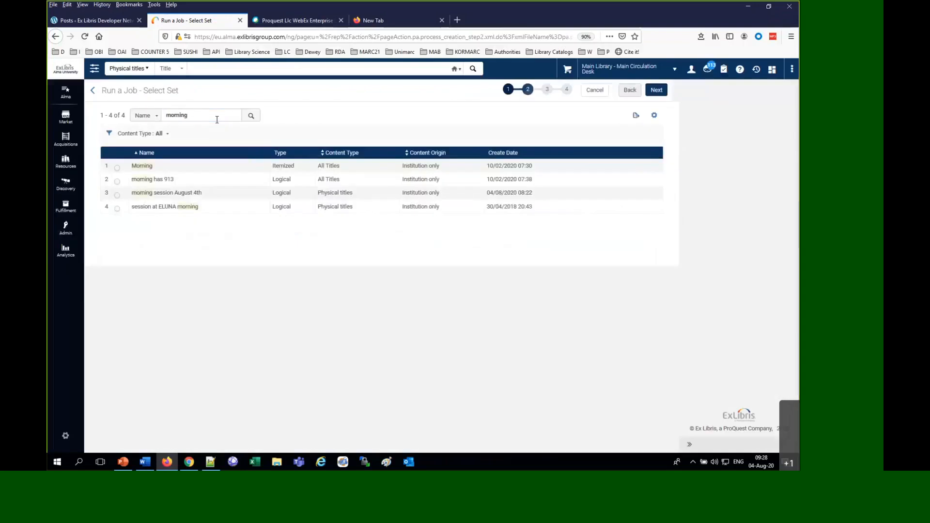
left_click(117, 195)
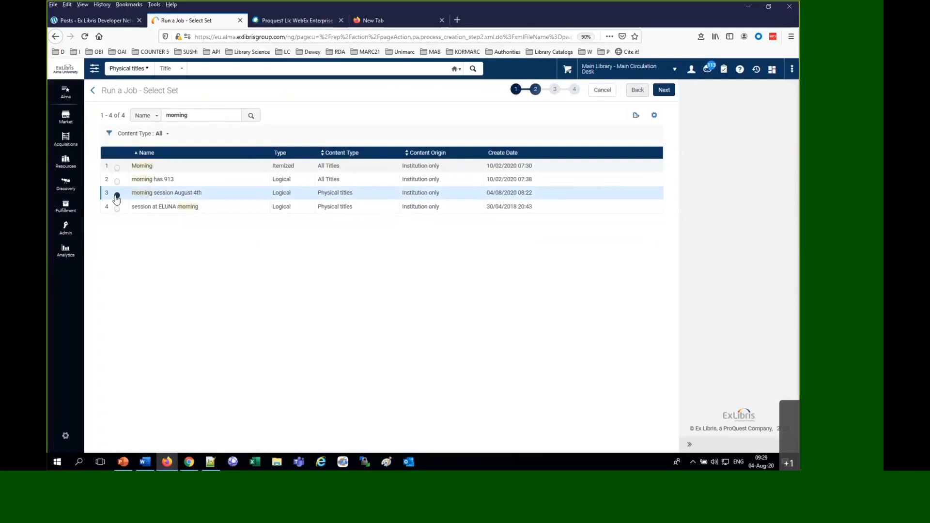
left_click(663, 94)
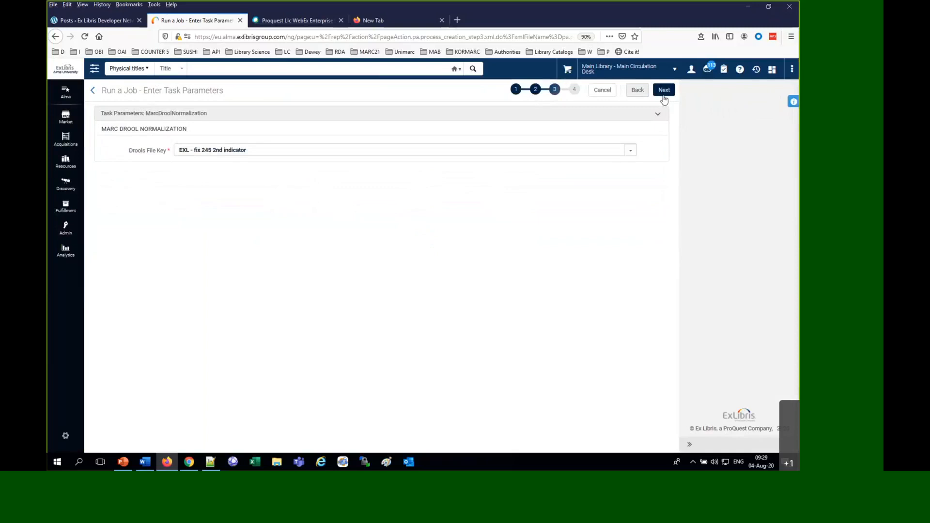
Accept the "EXL - fix 245 2nd indicator" Drools file key, then submit and confirm the job
left_click(664, 92)
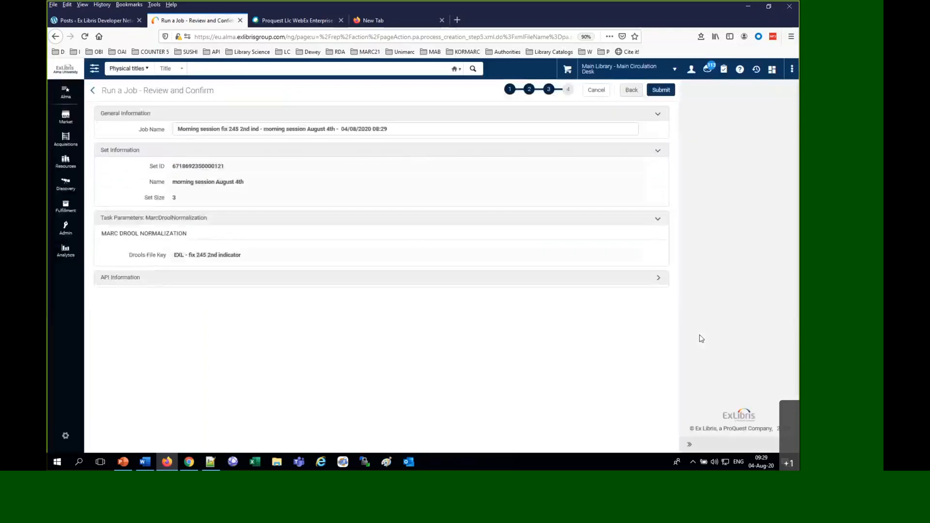
left_click(667, 91)
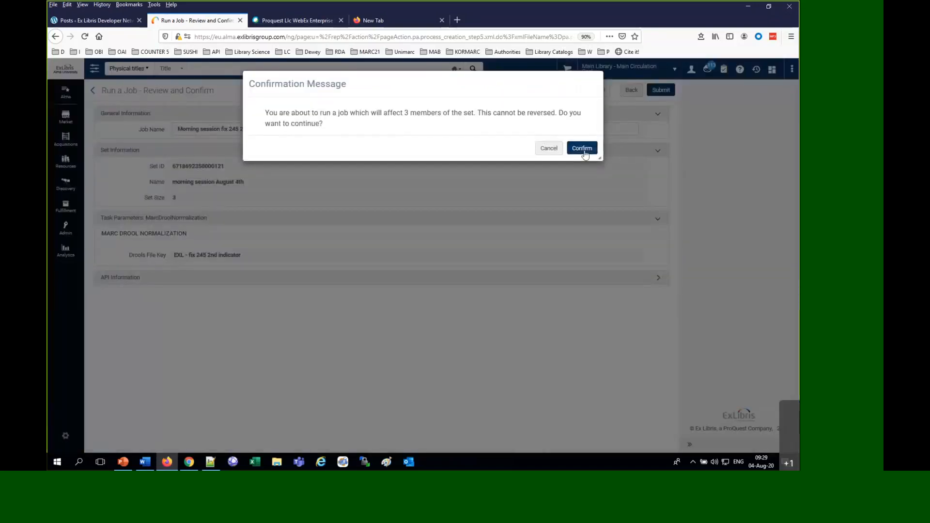
left_click(583, 149)
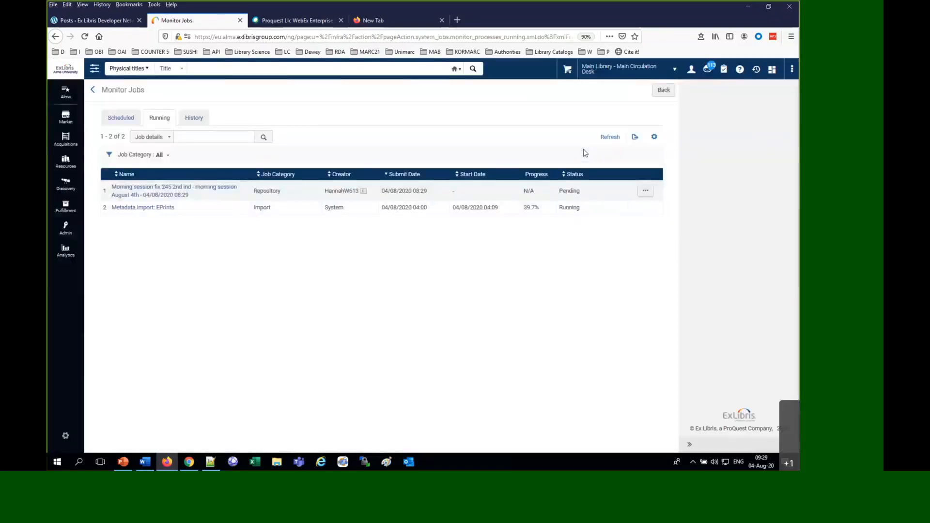
Refresh the running jobs and open the report of the "Morning session fix 245 2nd ind" job from the job history
left_click(612, 142)
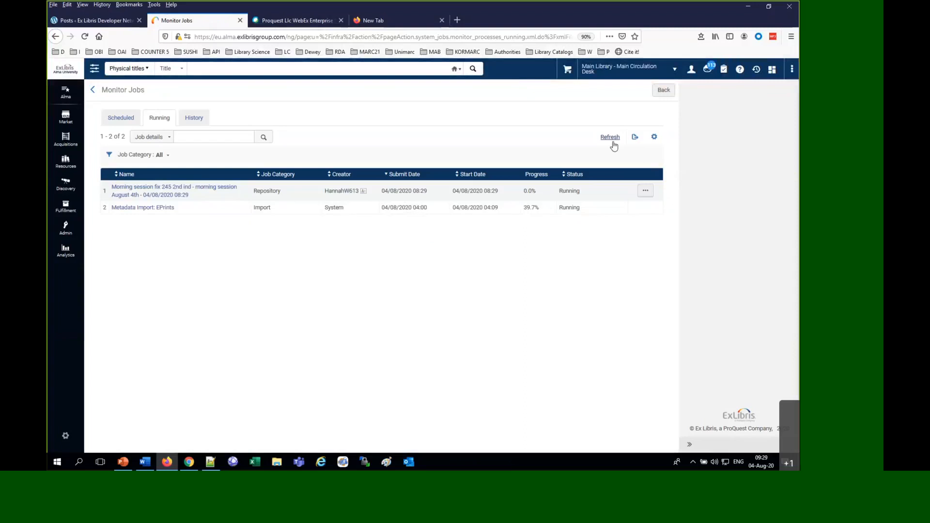
left_click(613, 141)
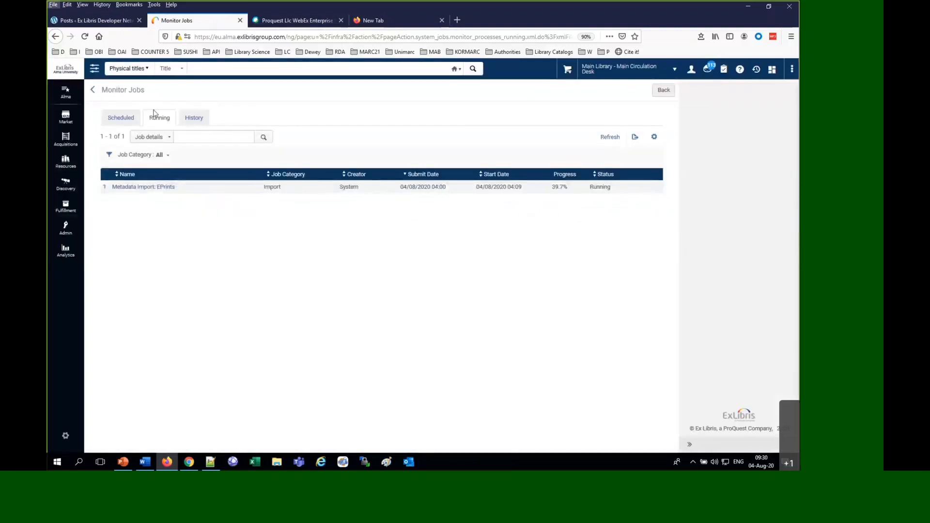
left_click(194, 119)
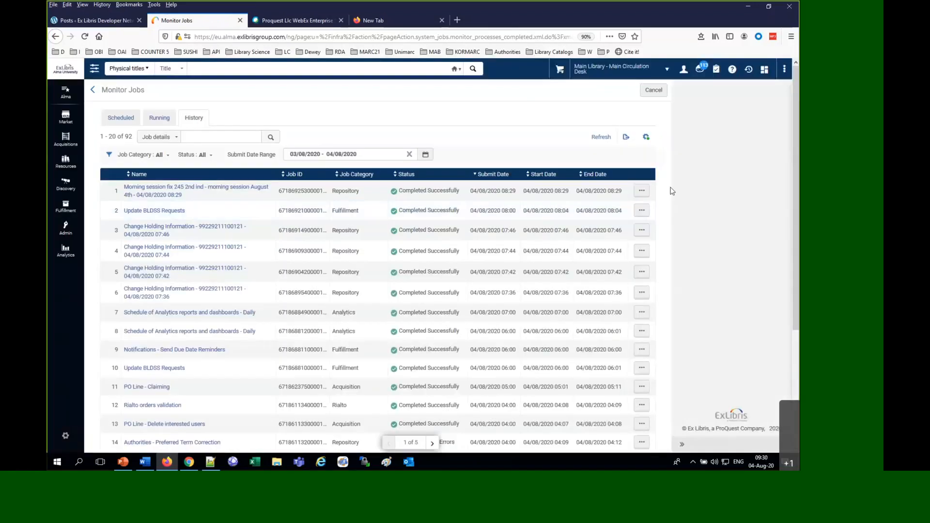
left_click(642, 191)
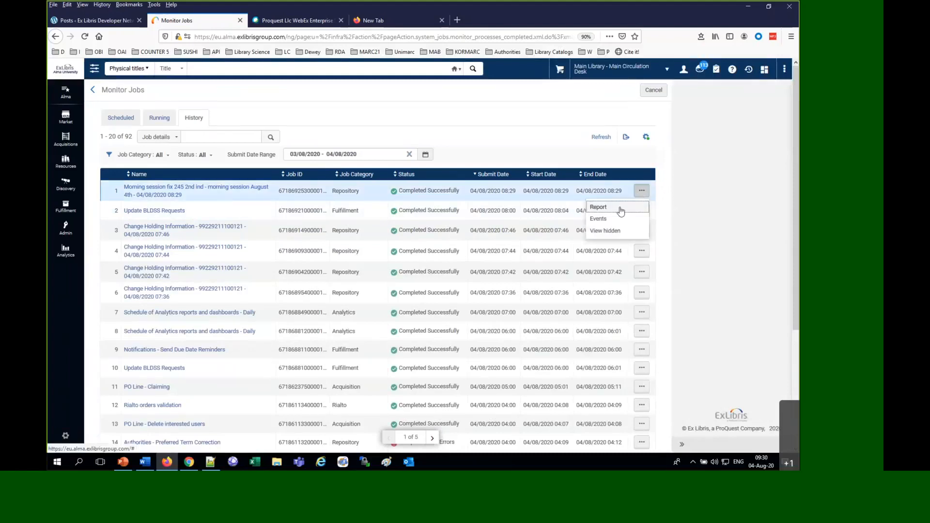
left_click(600, 208)
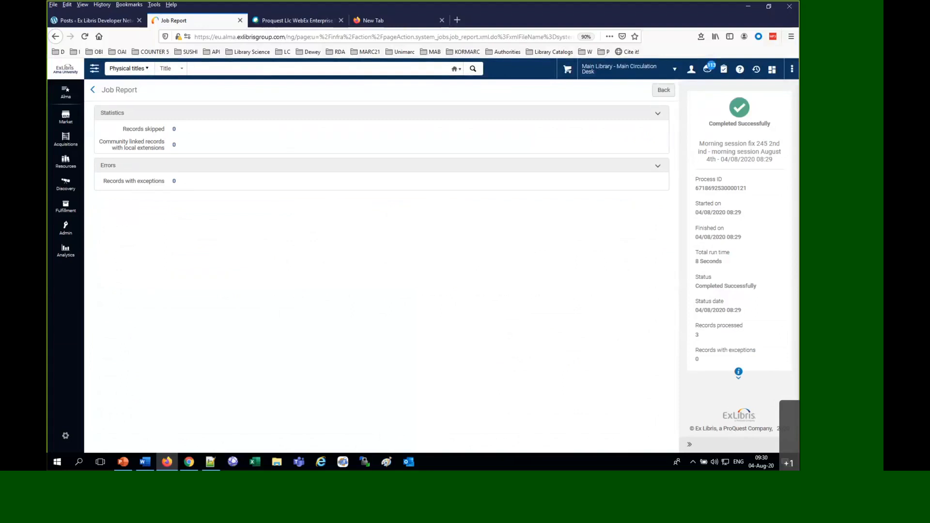
Search your own sets by name for "morning" and view the results of the "morning session August 4th" set
left_click(66, 235)
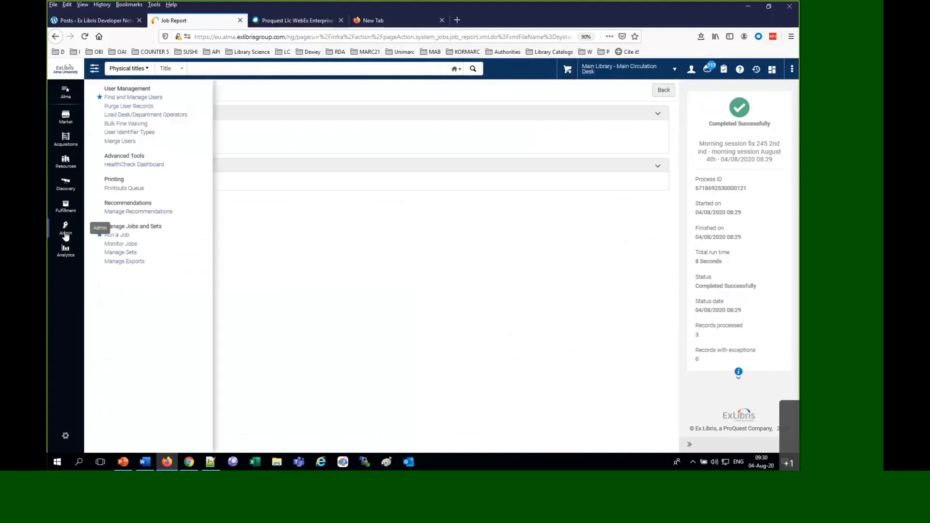
left_click(120, 253)
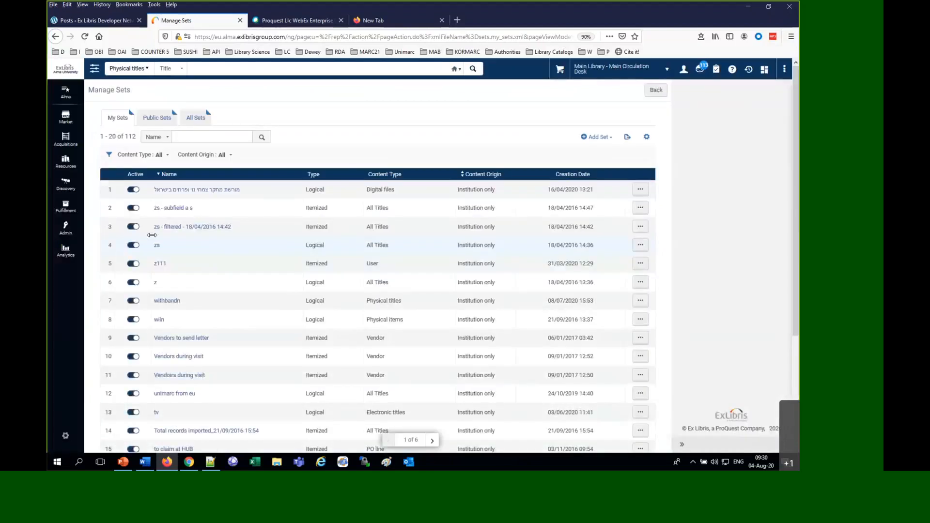
left_click(223, 137)
type("moinring")
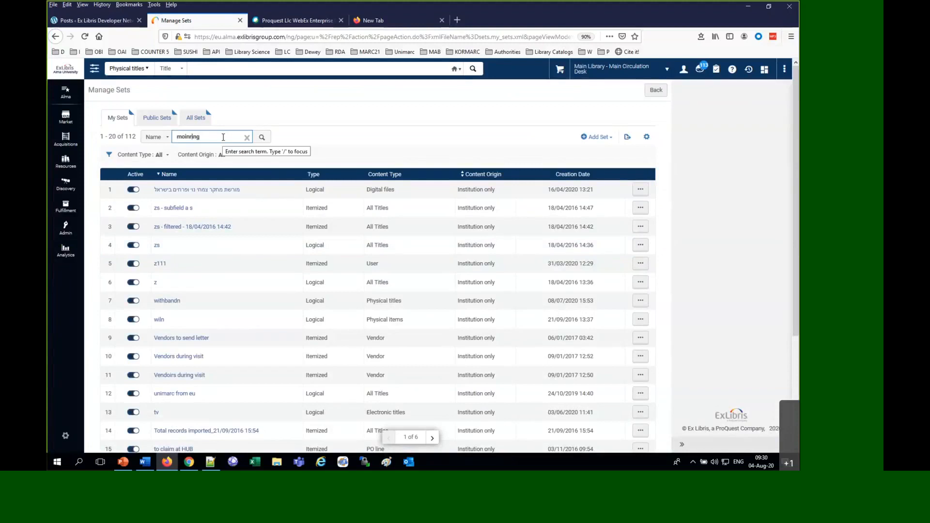
key("BackSpace")
key("BackSpace")
key("BackSpace")
key("BackSpace")
key("BackSpace")
key("BackSpace")
key("BackSpace")
type("o")
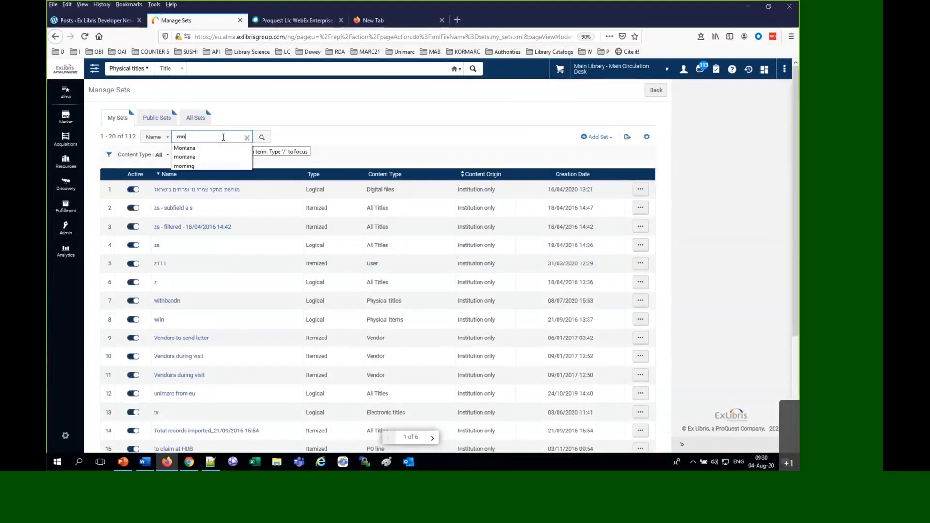
type("rning")
key("Return")
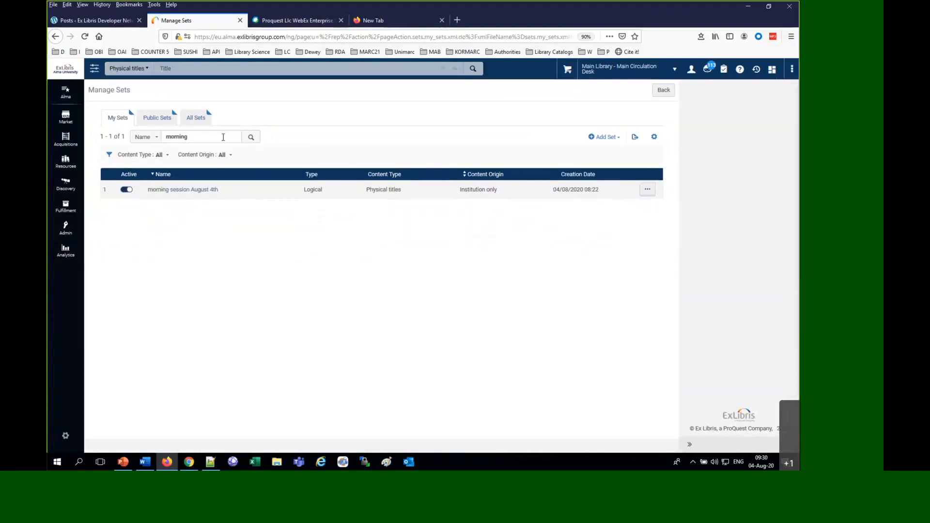
left_click(648, 191)
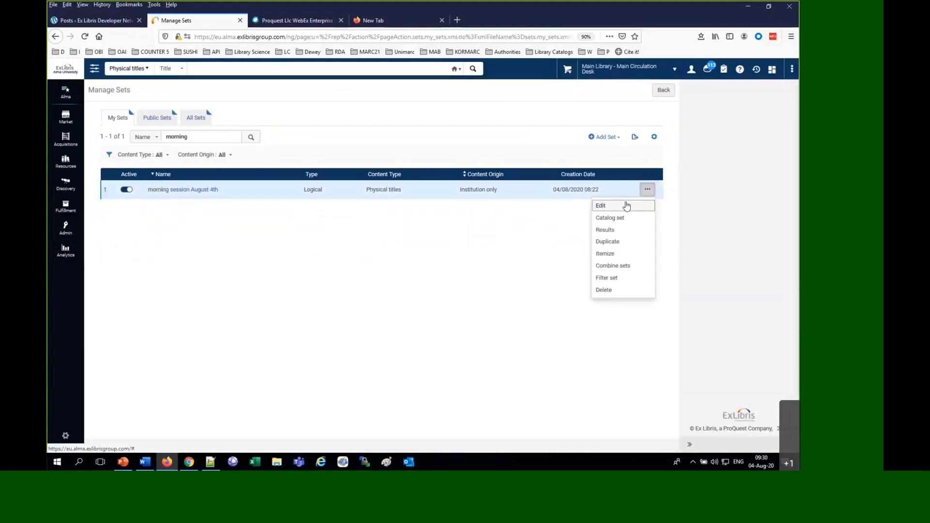
left_click(609, 230)
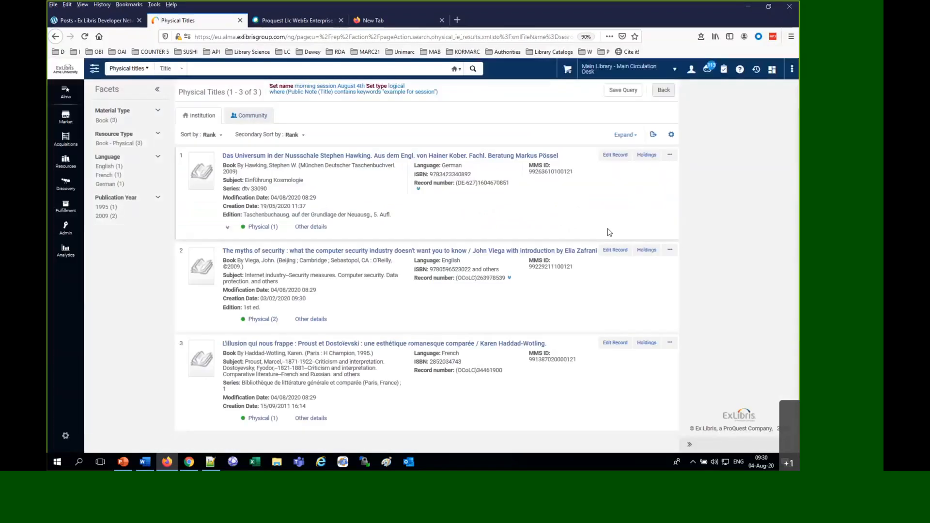
Check the 245 second indicator in the "Das Universum in der Nussschale" record and return to the set results
left_click(389, 156)
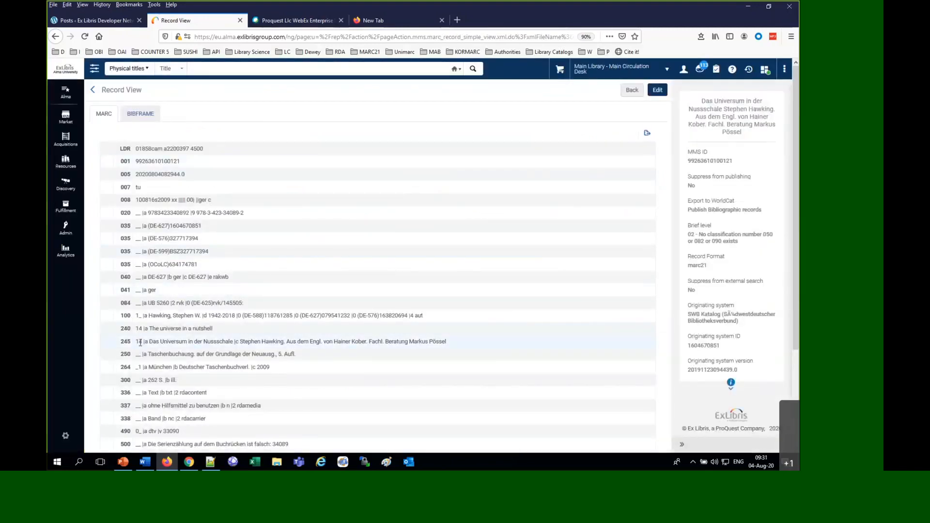
left_click_drag(139, 342, 142, 342)
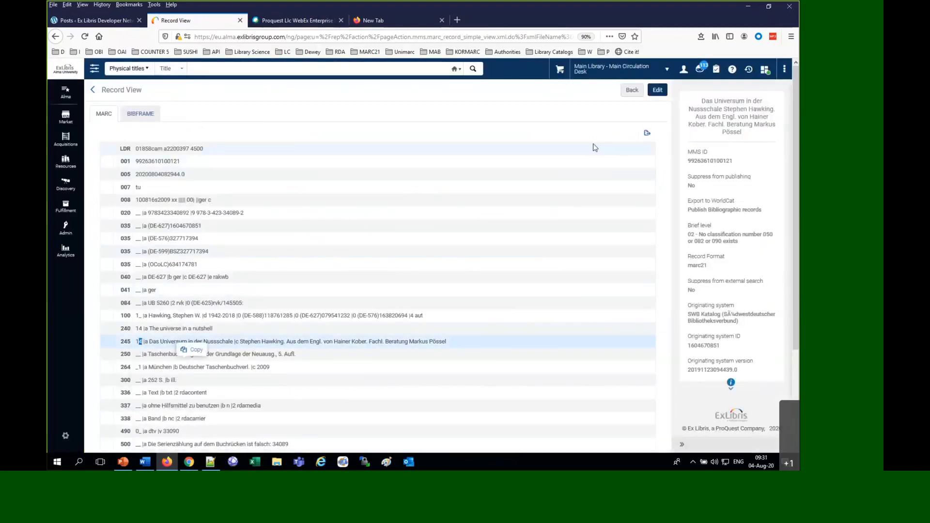
left_click(632, 90)
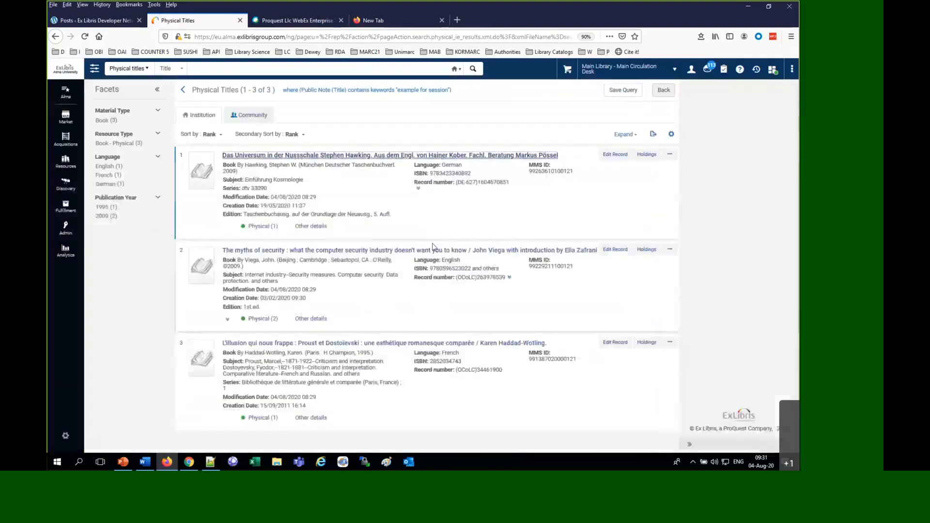
Check the 245 second indicator in the "The myths of security" record and return to the set results
left_click(434, 251)
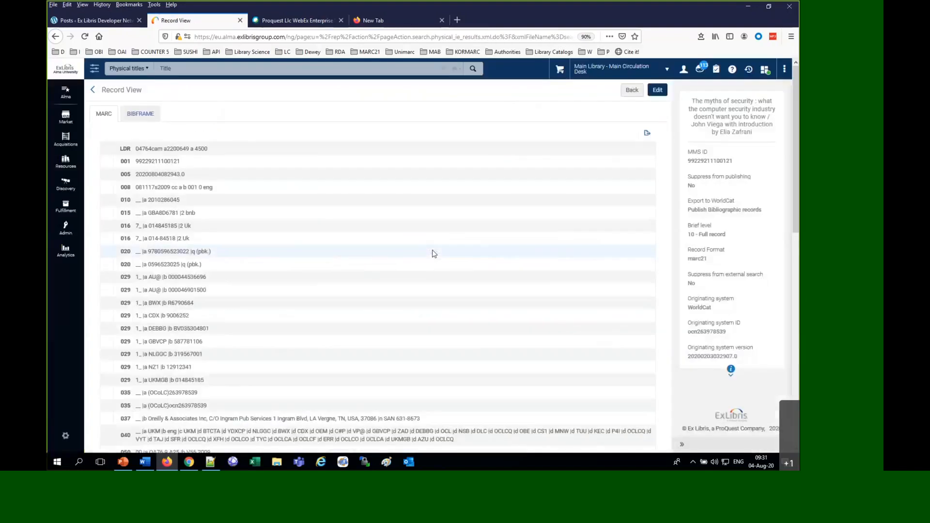
scroll(373, 293, "down", 5)
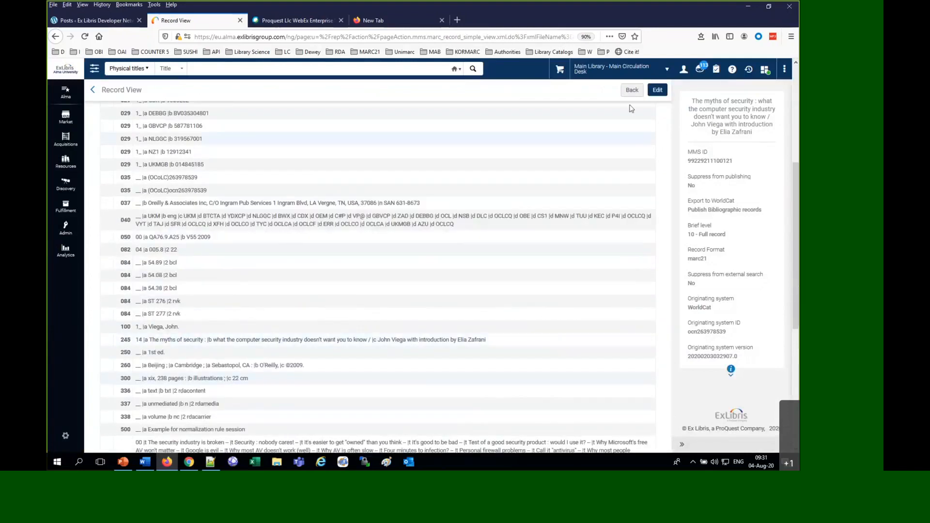
left_click(631, 91)
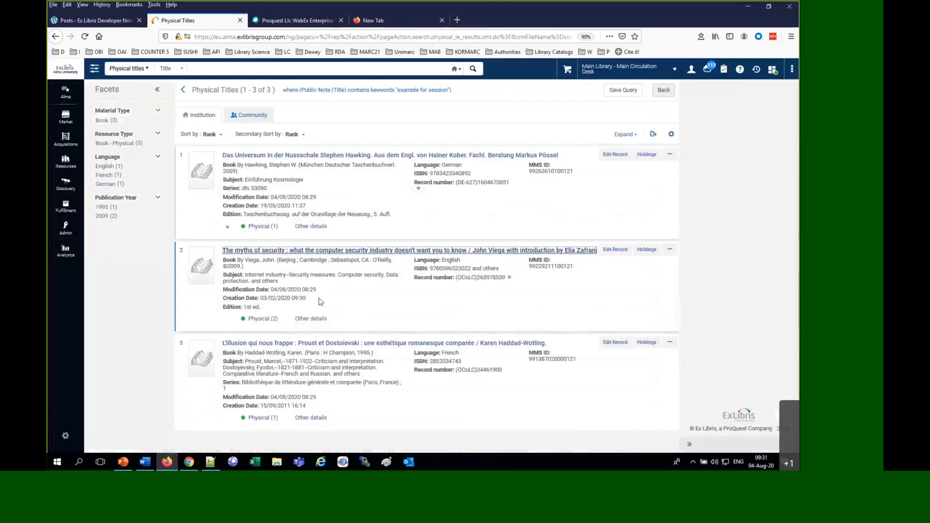
Check the 245 second indicator in the "L'illusion qui nous frappe" record, then open it for editing and examine its modification date
left_click(317, 343)
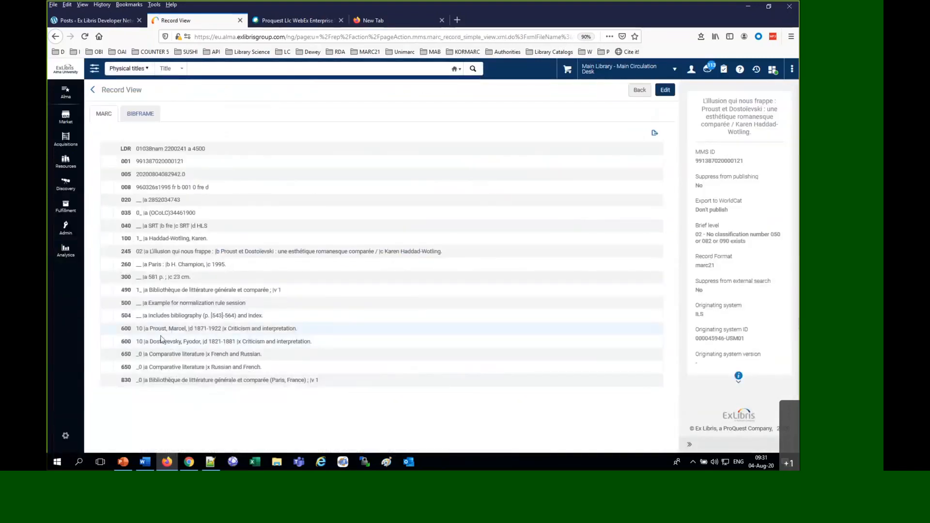
left_click(145, 249)
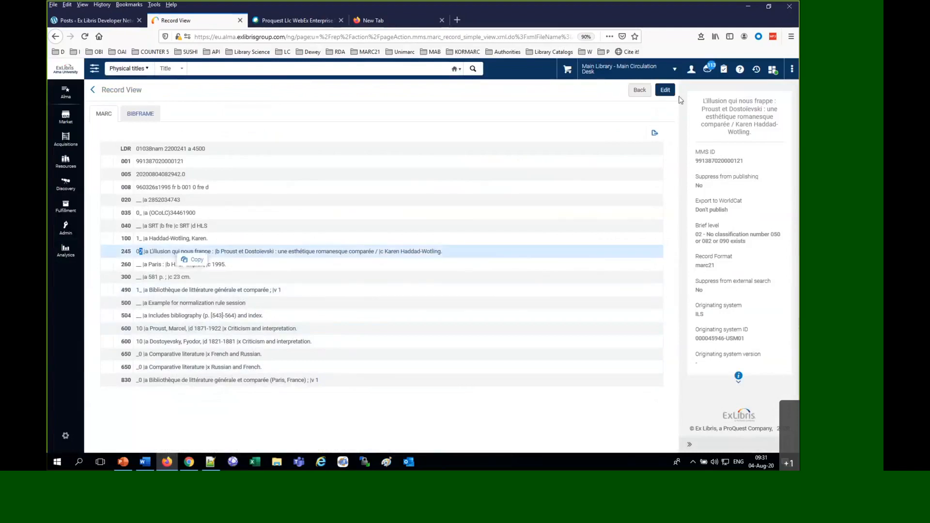
left_click(665, 90)
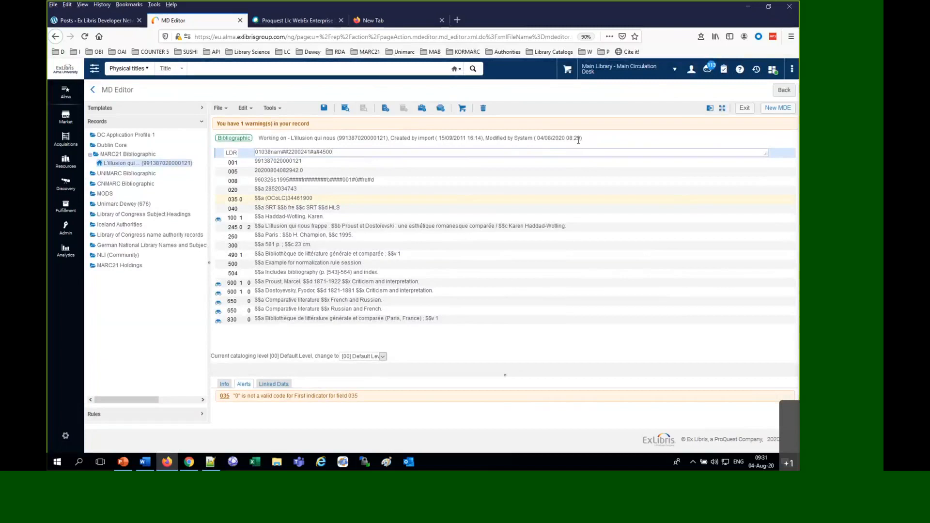
mouse_move(564, 138)
left_mouse_down()
mouse_move(584, 147)
mouse_move(547, 140)
left_mouse_up()
left_click(547, 138)
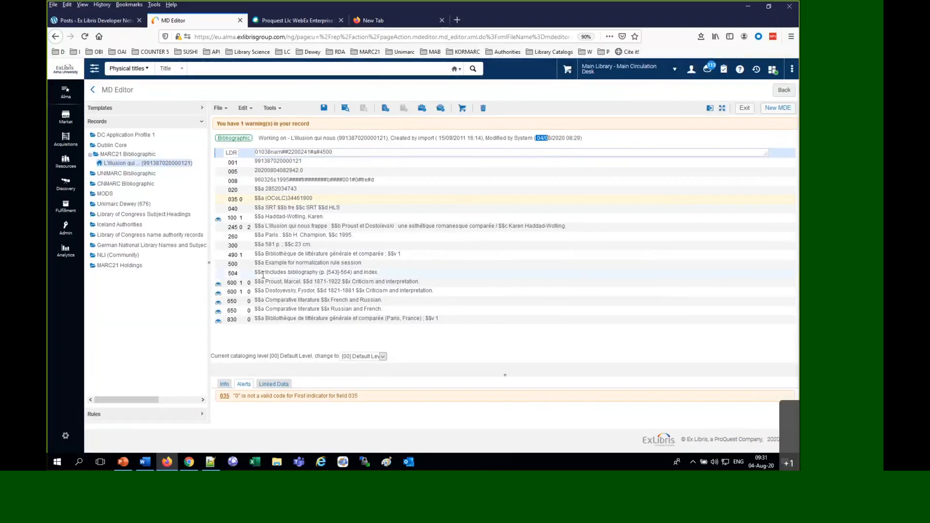
View version 12 of the record beside the current one and compare the second indicators of their 245 fields
left_click(270, 108)
left_click(281, 134)
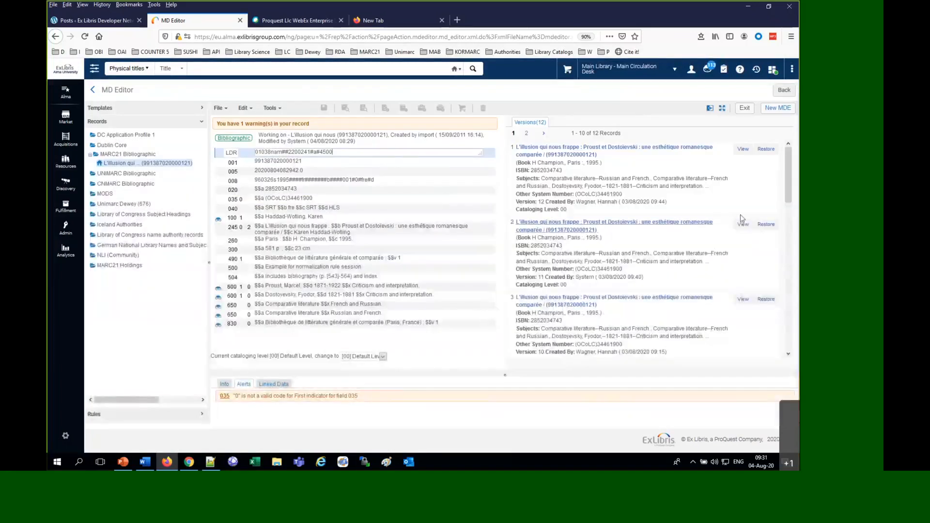
left_click(744, 149)
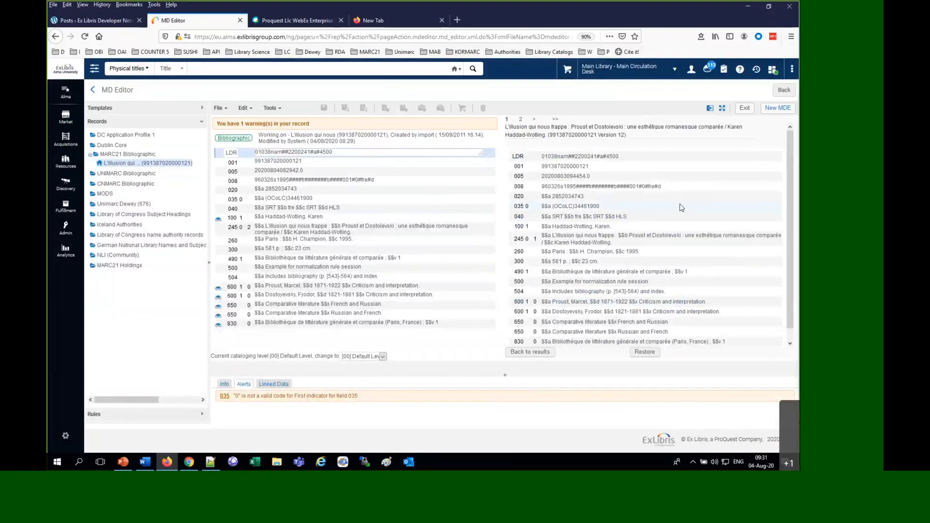
double_click(535, 239)
double_click(249, 227)
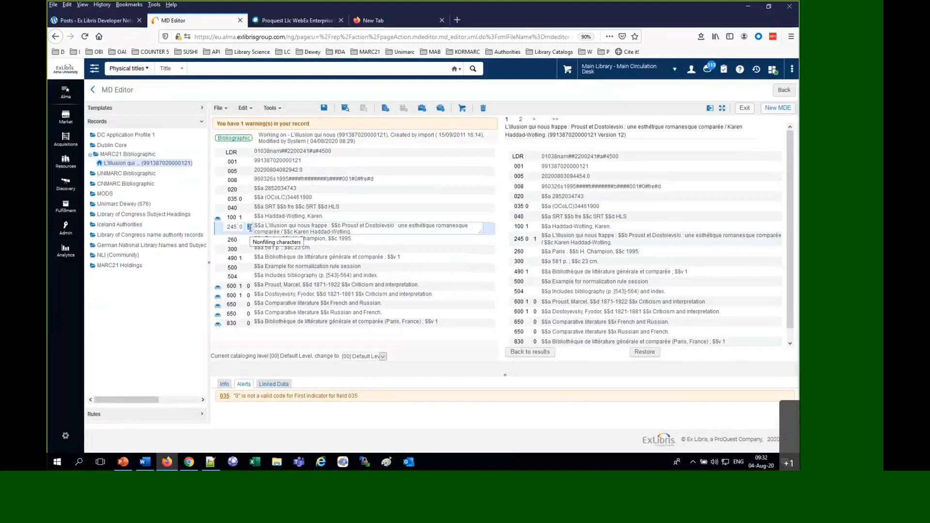
type("2")
left_click(534, 12)
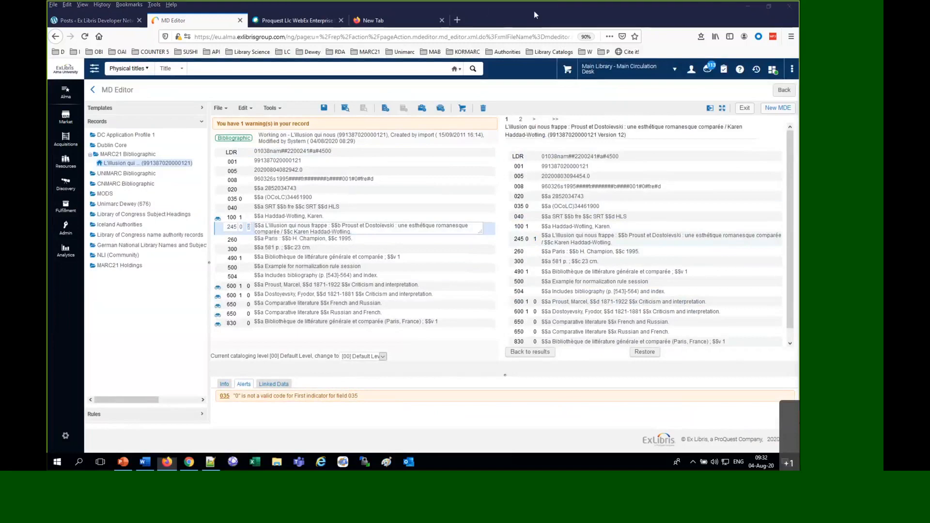
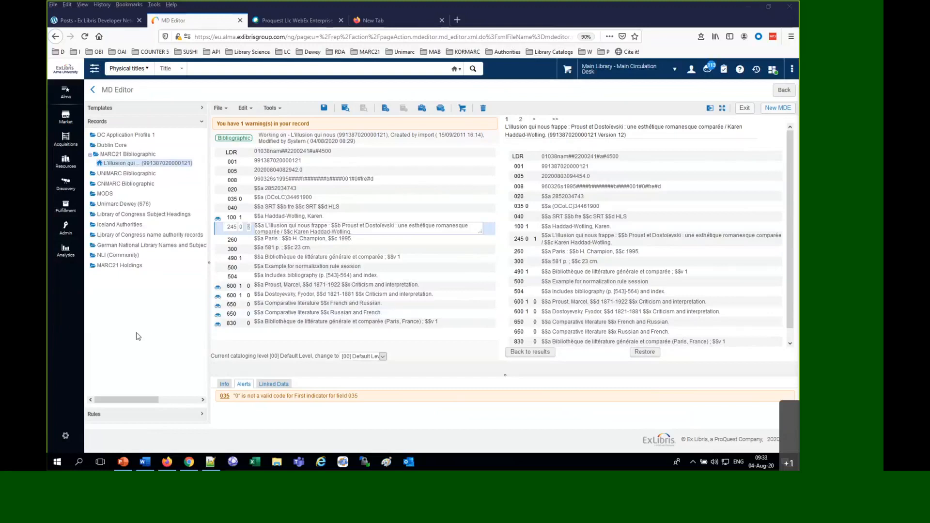
Search physical titles by public note for "example for session", open the form for saving the query as a set, and cancel it
left_click(148, 320)
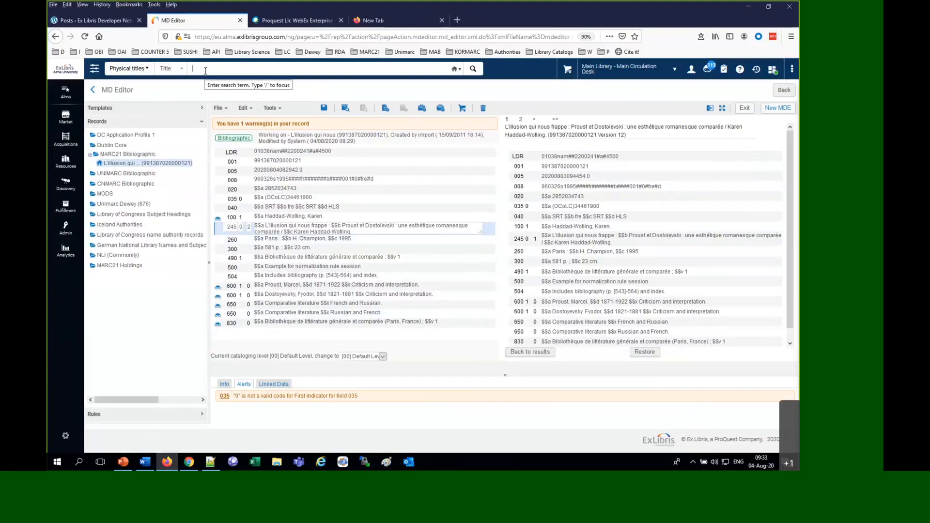
left_click(168, 68)
left_click(173, 86)
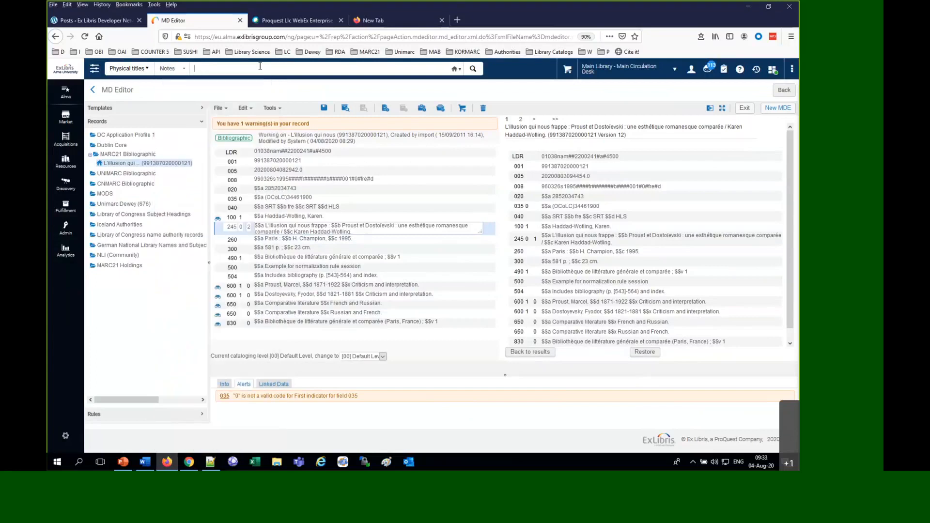
type("wexA")
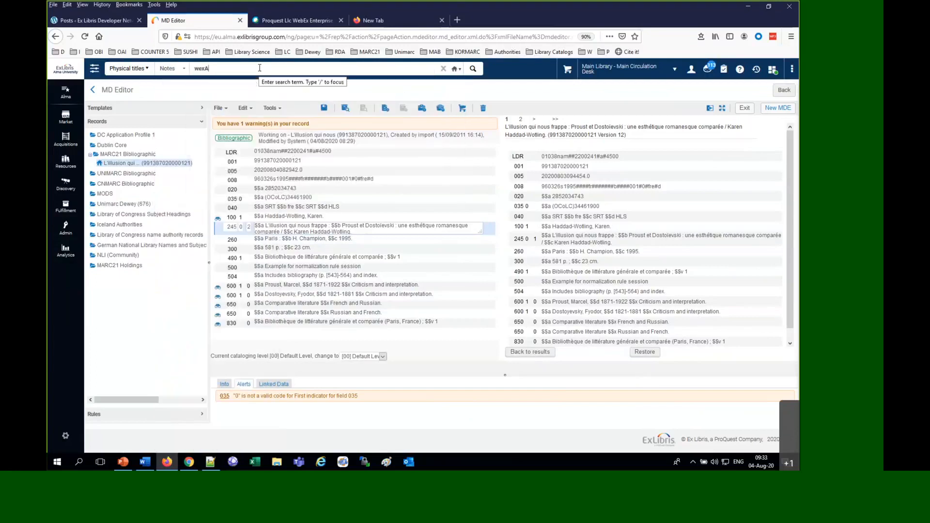
key("BackSpace")
key("BackSpace")
key("BackSpace")
key("BackSpace")
type("EXA")
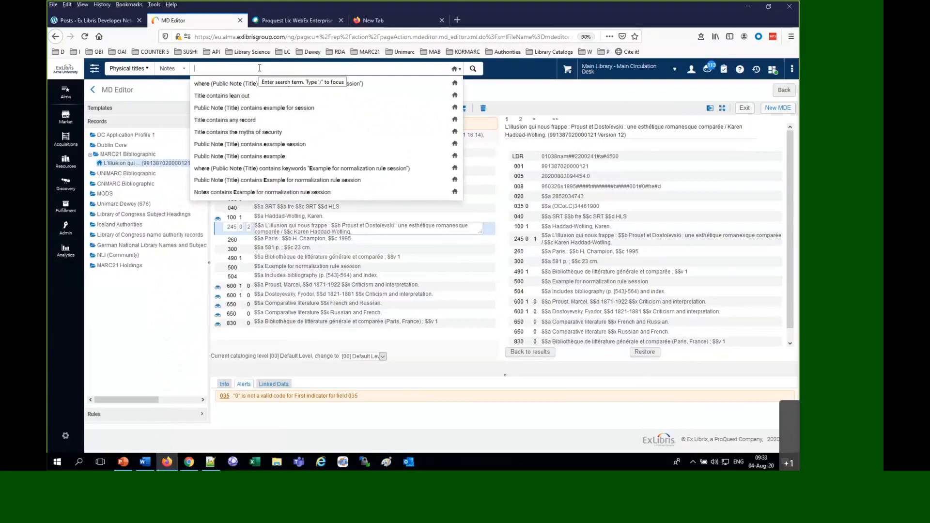
type("M")
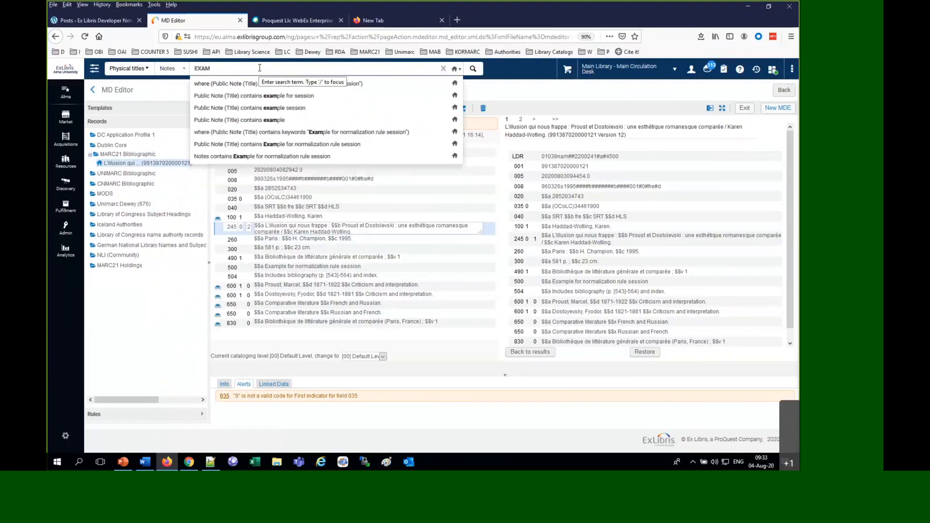
left_click(290, 96)
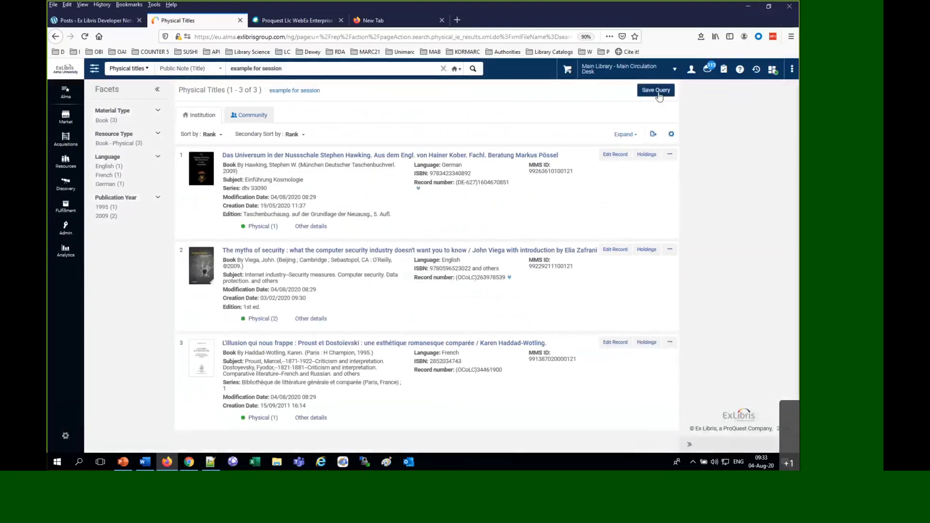
left_click(656, 90)
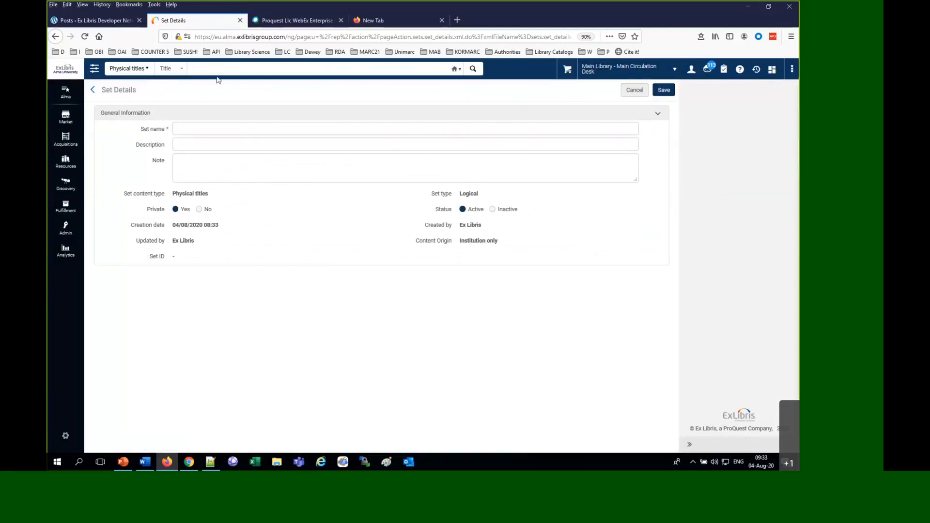
left_click(644, 95)
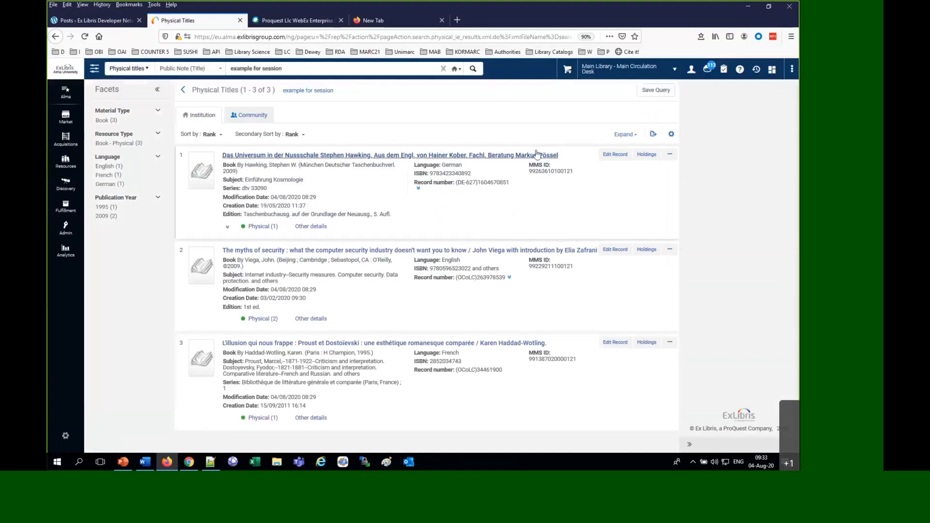
Open the "Das Universum in der Nussschale" record for editing and release all records in MARC21 Bibliographic
left_click(614, 155)
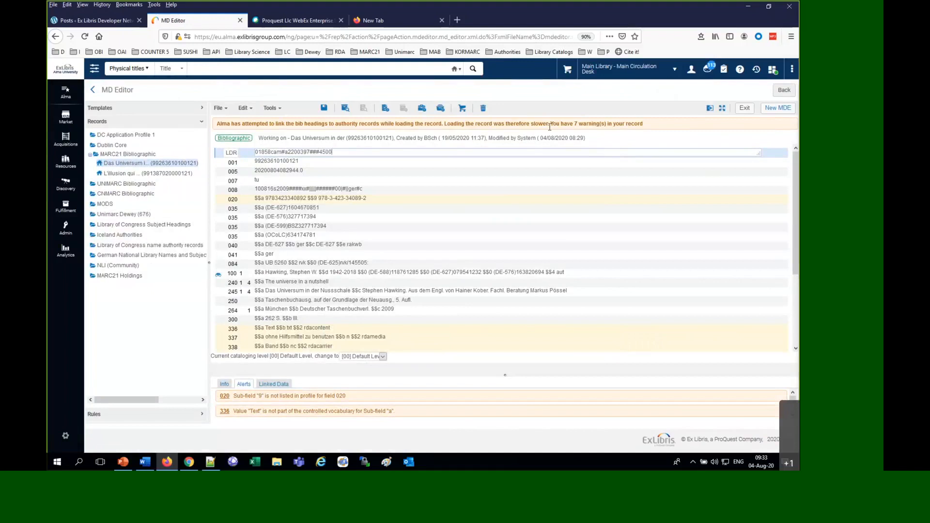
left_click_drag(128, 154, 131, 162)
right_click(130, 162)
left_click(127, 145)
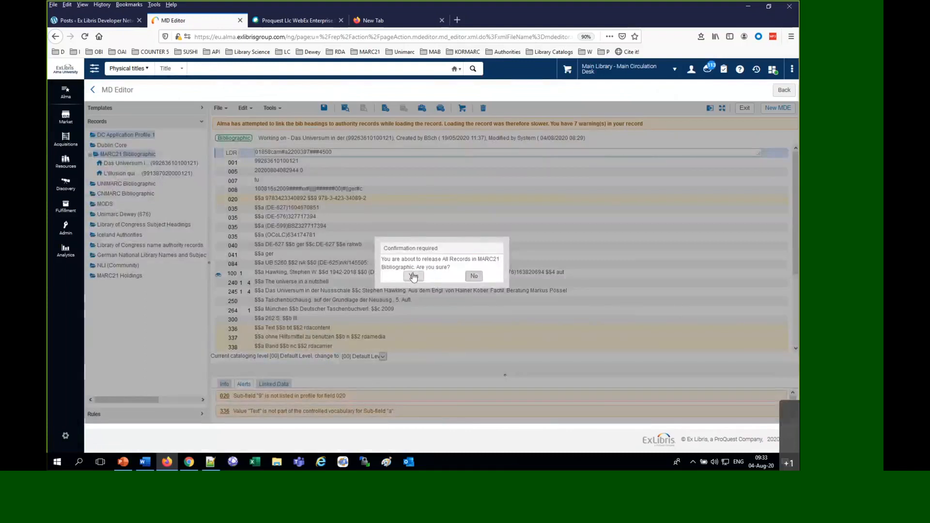
left_click(413, 277)
Examine the report and skipped records of the completed "Morning session fix 245 2nd ind" job, then return to the job history
left_click(68, 232)
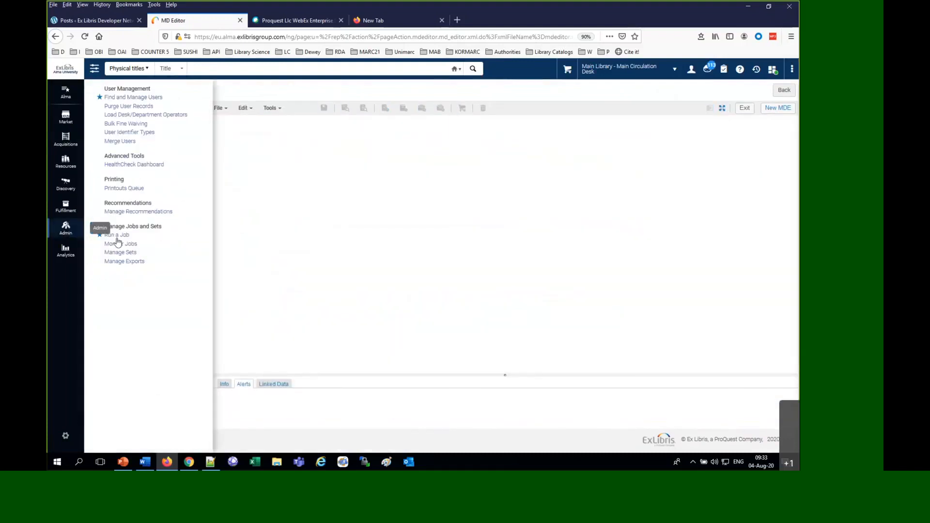
left_click(122, 245)
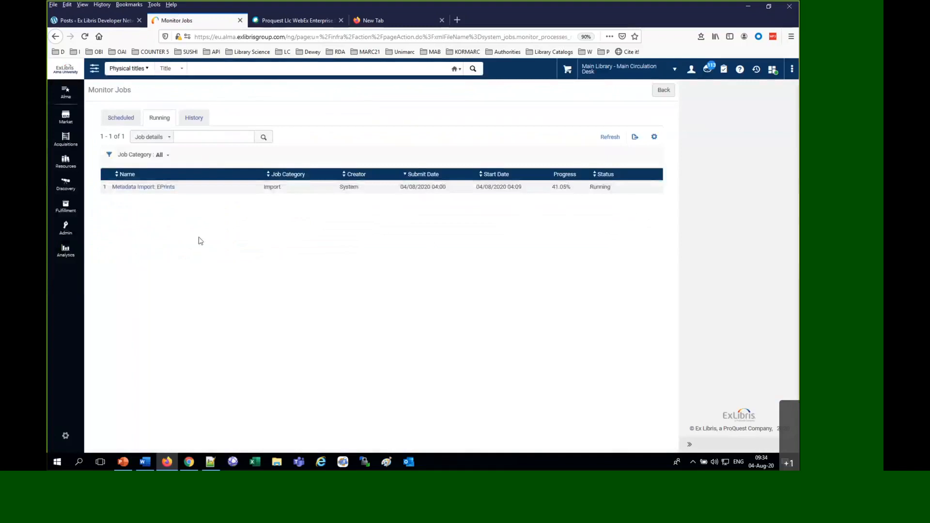
left_click(193, 118)
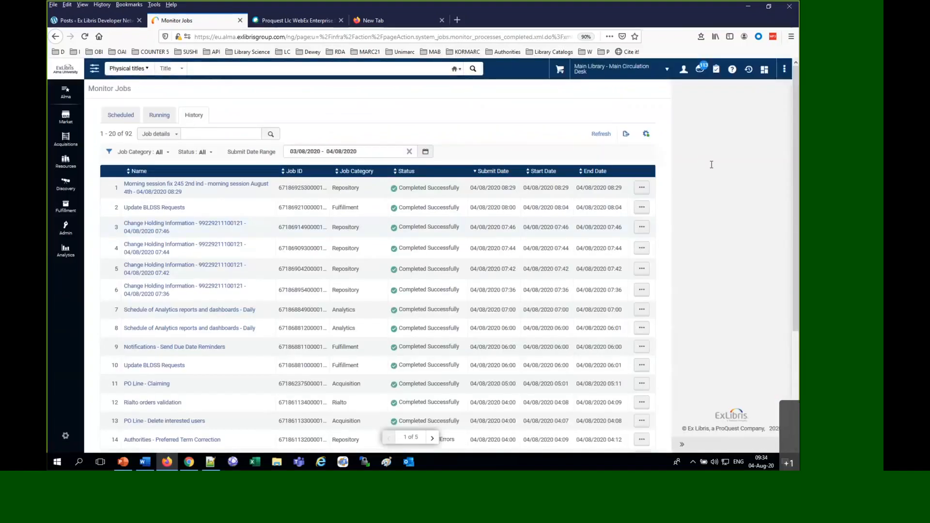
left_click(642, 187)
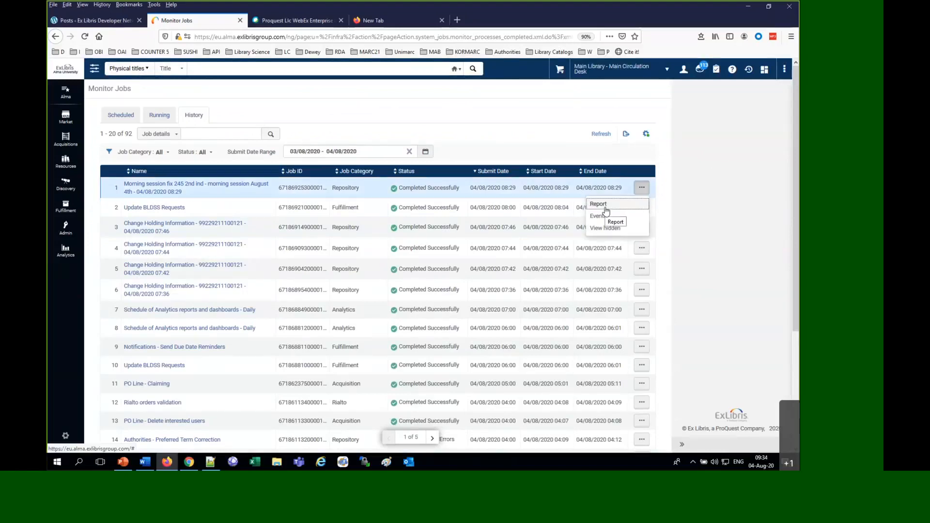
left_click(604, 207)
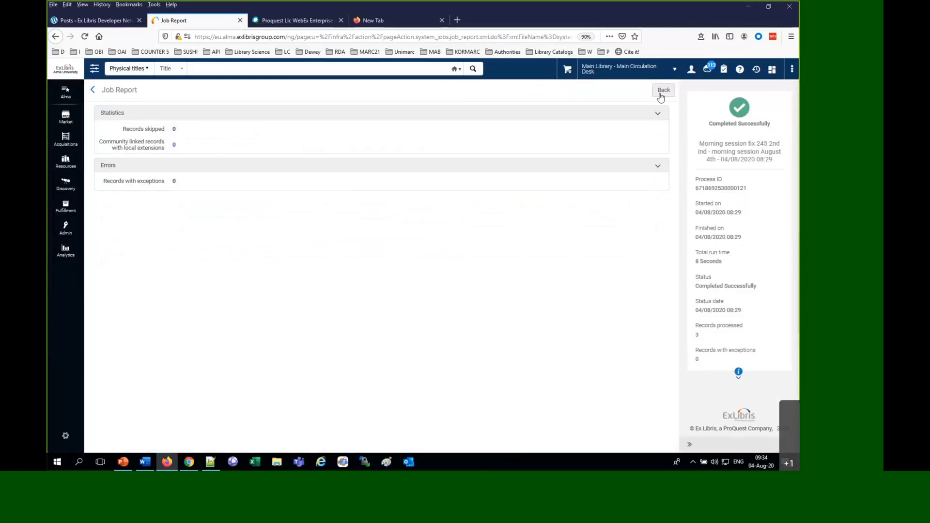
left_click(174, 130)
left_click(665, 93)
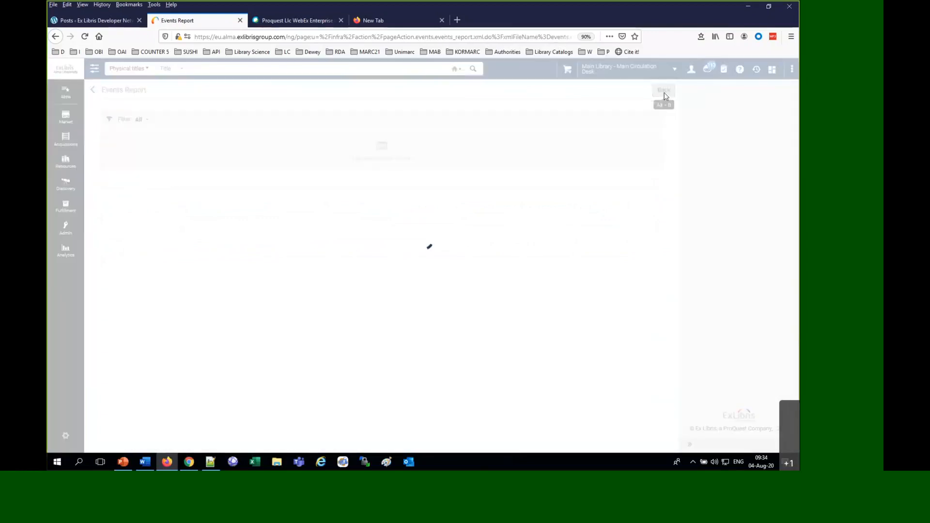
left_click(663, 91)
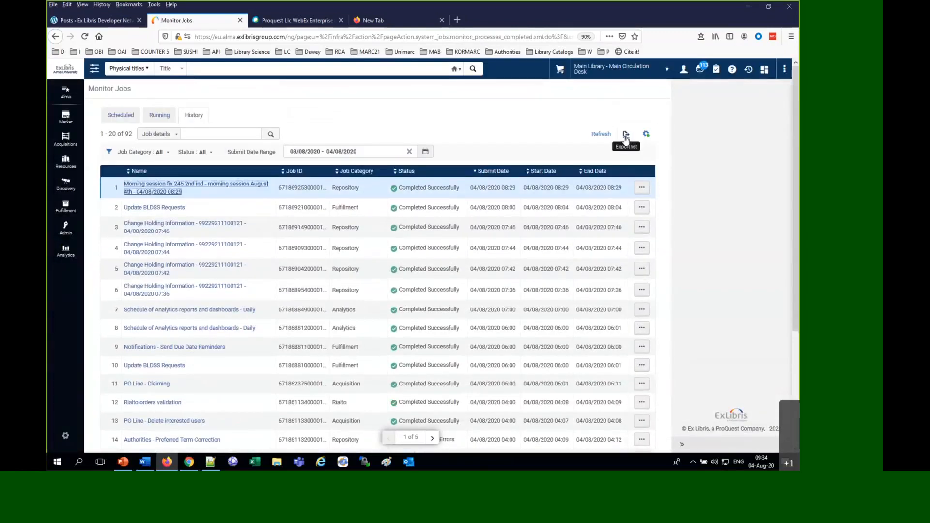
Add the Operator column to the job history list and compare the latest job's operator with the signed-in account
left_click(646, 134)
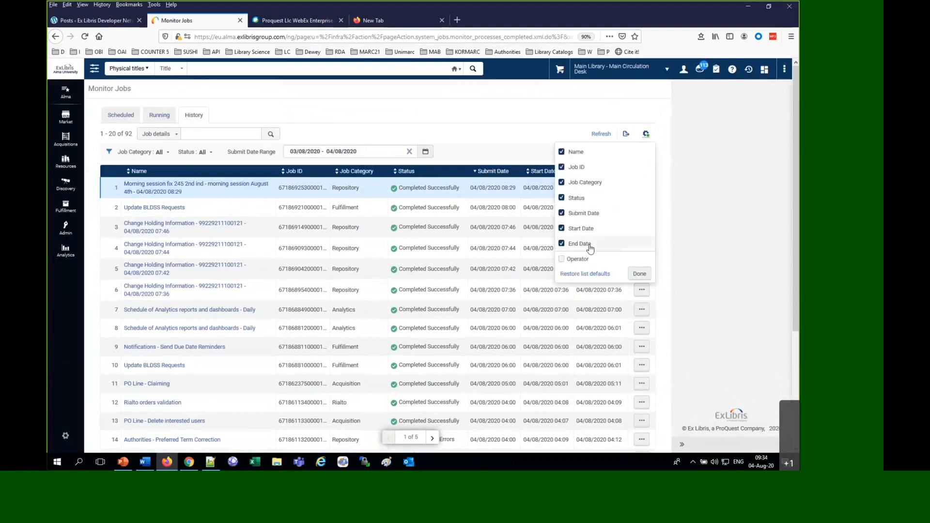
left_click(562, 259)
scroll(557, 203, "down", 5)
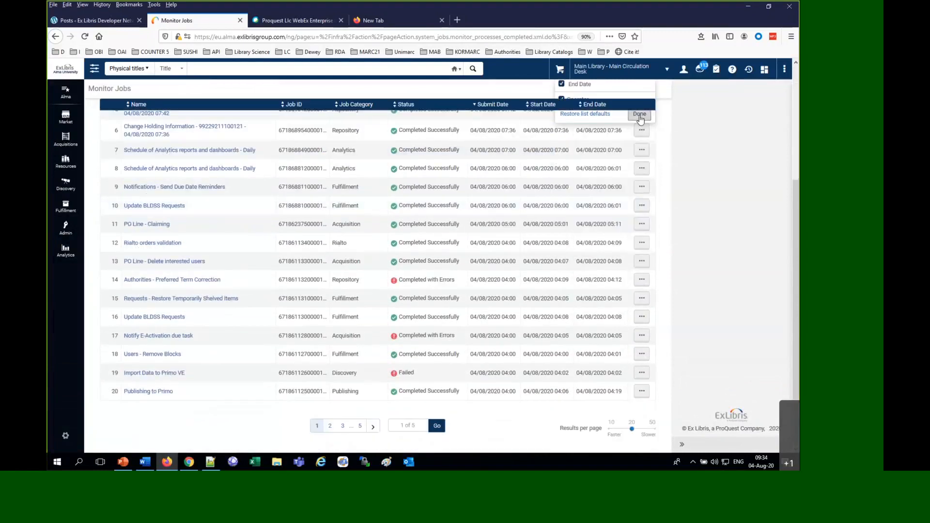
left_click(640, 116)
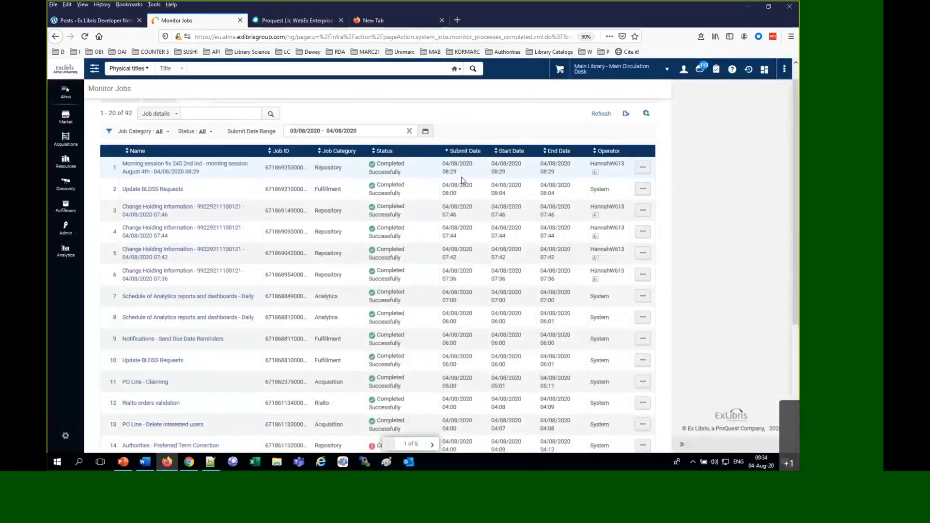
double_click(613, 163)
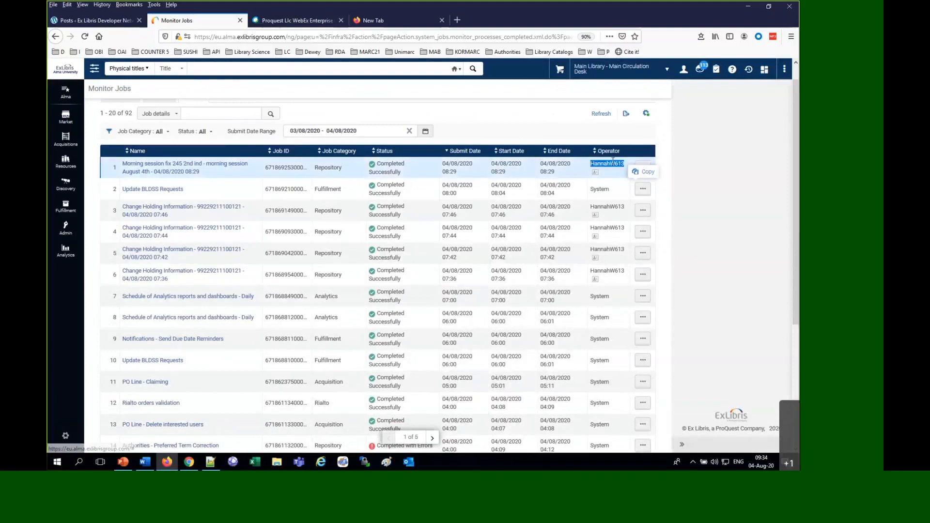
left_click(684, 69)
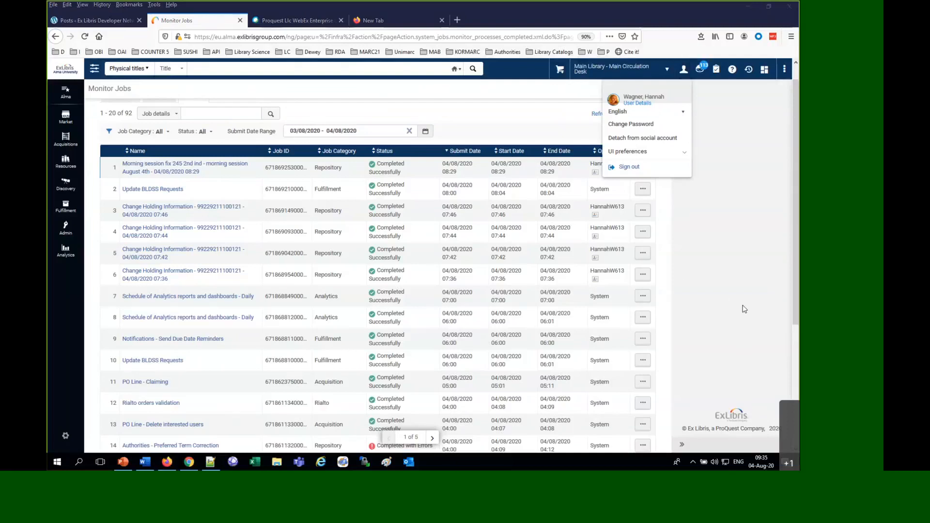
Switch to the "Working with Normalization Rules" help page in Chrome and highlight the roles required to work with normalization rules
left_click(189, 463)
left_click(339, 8)
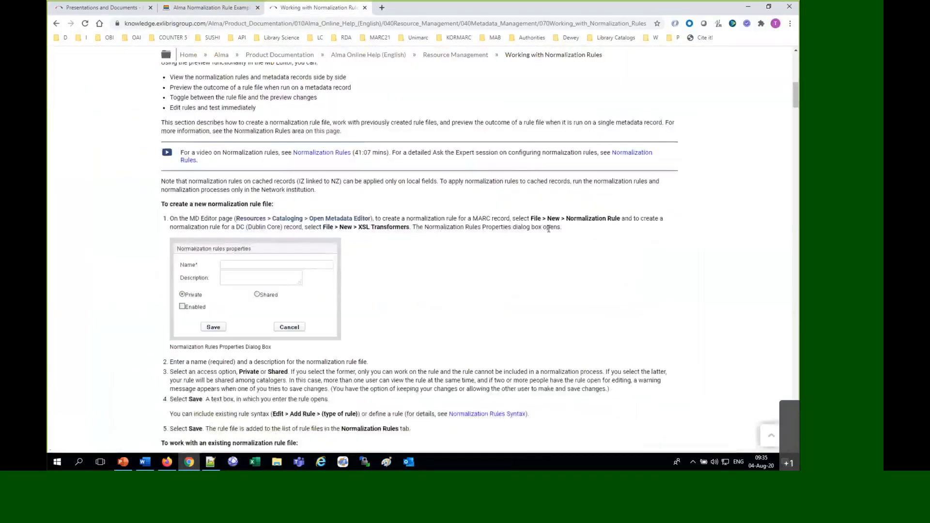
left_click_drag(253, 236, 219, 213)
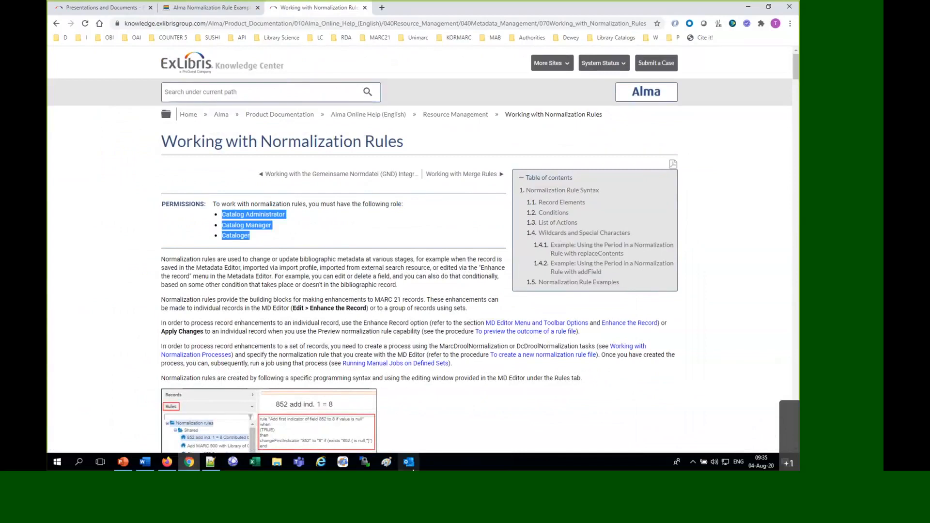
Switch back to Alma in Firefox, search physical title names for "LEAN OUT" and display the "Lean out" record in discovery
left_click(169, 462)
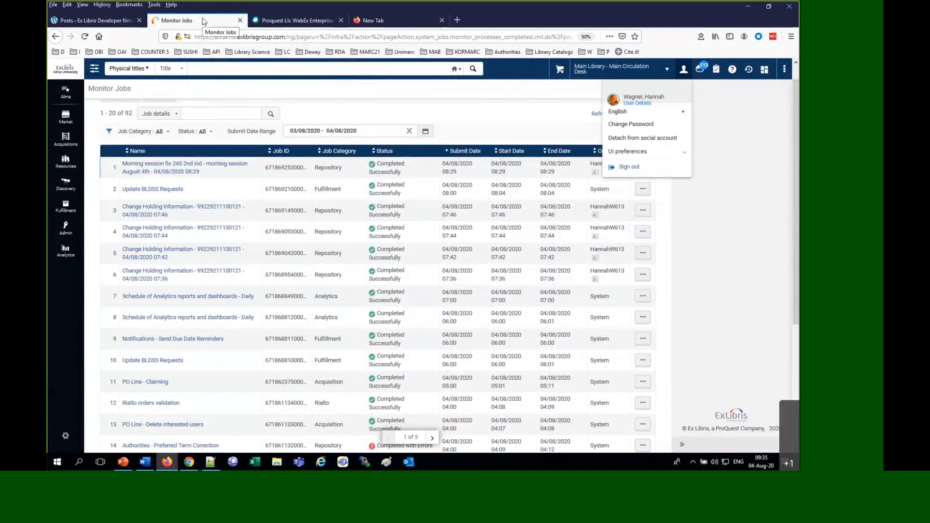
left_click(205, 68)
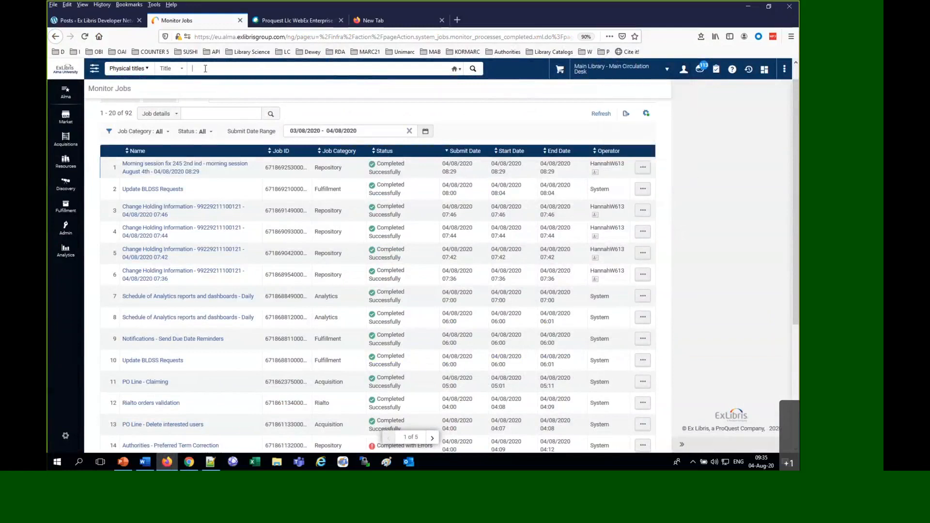
type("LEAN OU")
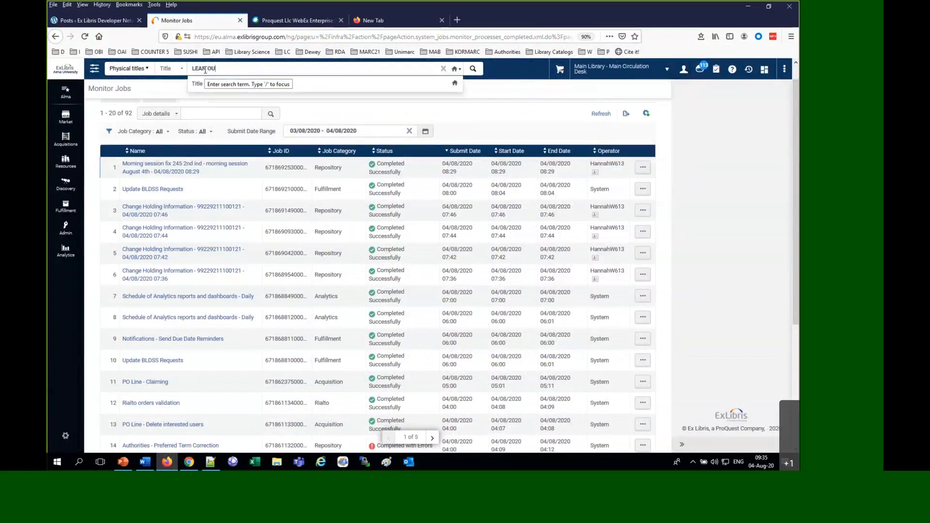
type("T")
key("Return")
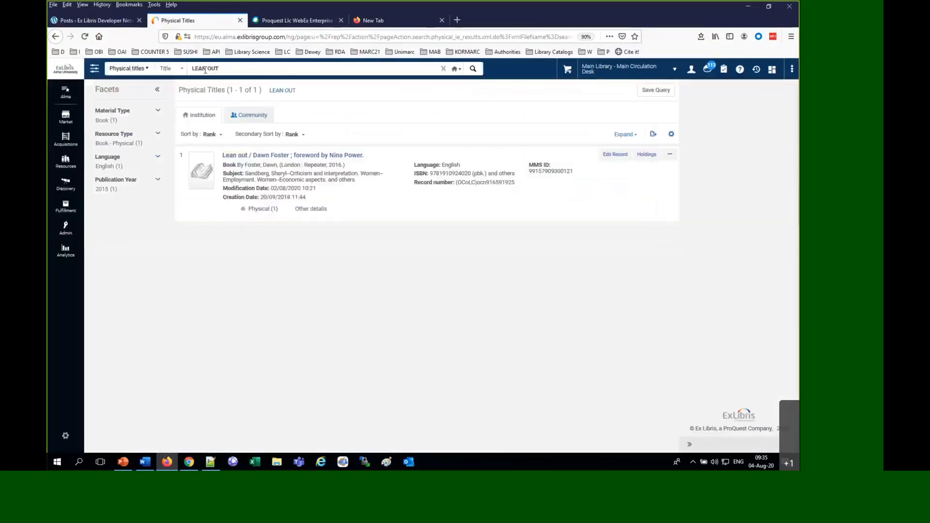
left_click(671, 155)
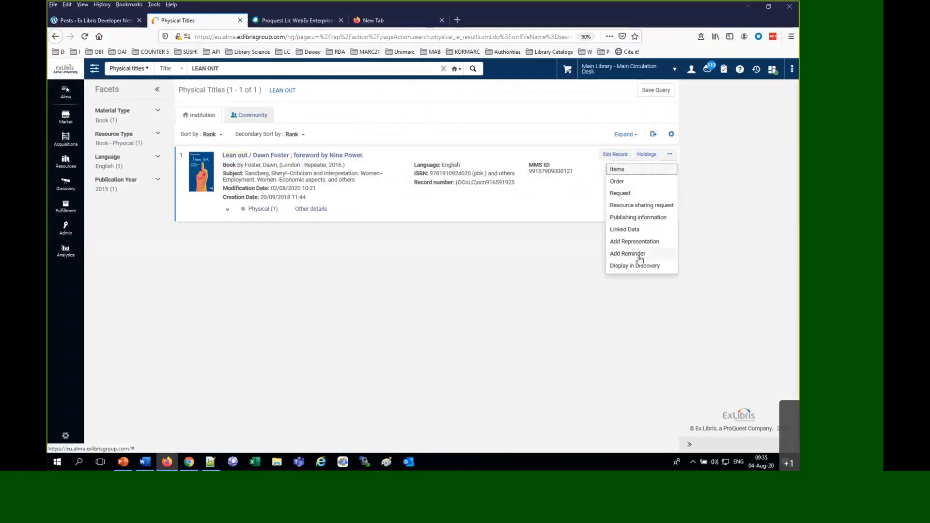
left_click(617, 266)
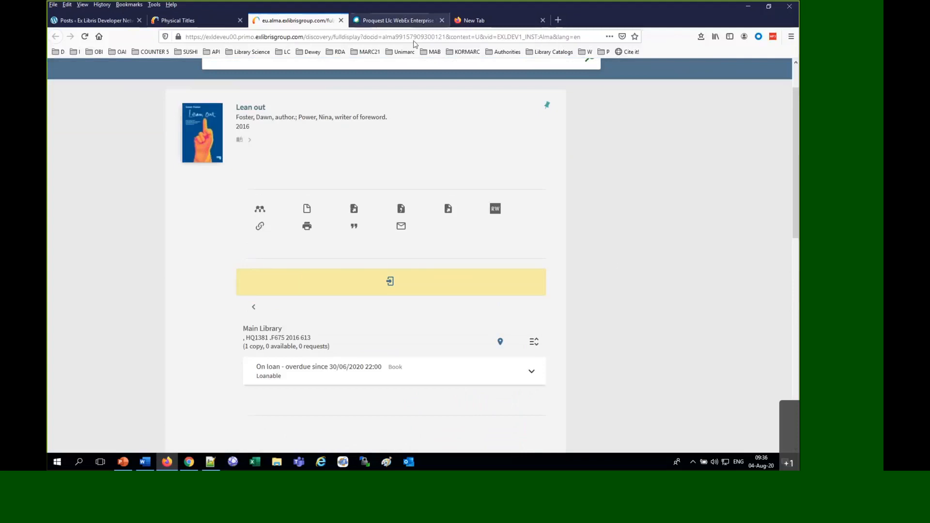
left_click(268, 36)
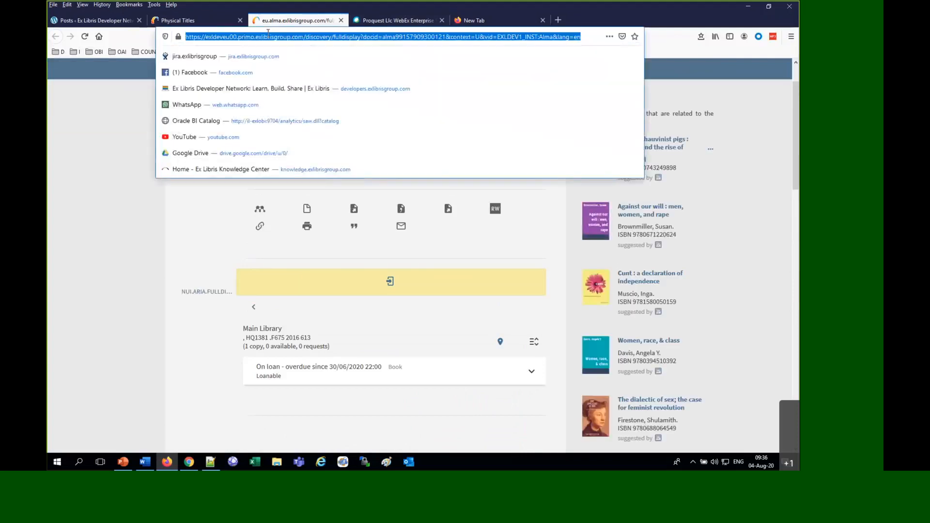
Return to the Alma results, search for "LEAN in" and copy the MMS ID of the book "Lean in : women, work, and the will to lead"
left_click(198, 19)
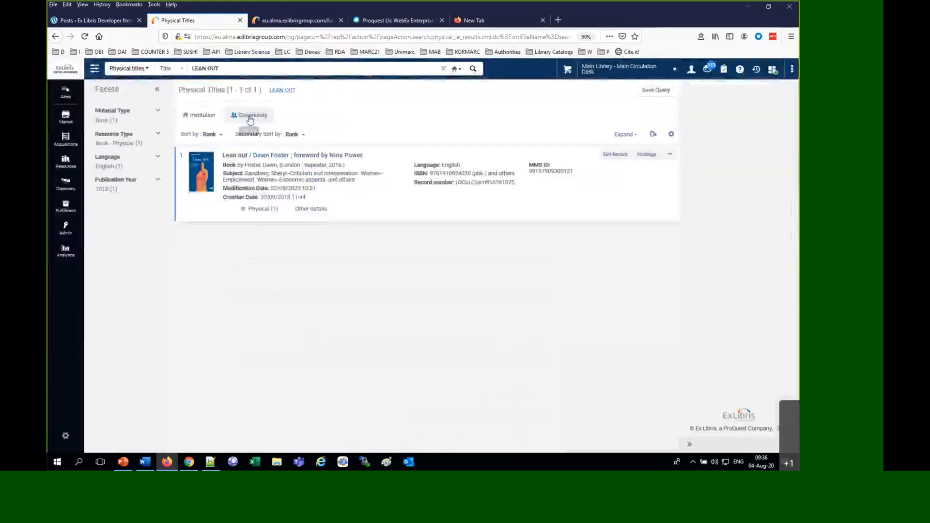
left_click(236, 68)
left_click(237, 68)
key("BackSpace")
key("BackSpace")
key("BackSpace")
key("BackSpace")
type("in")
key("Return")
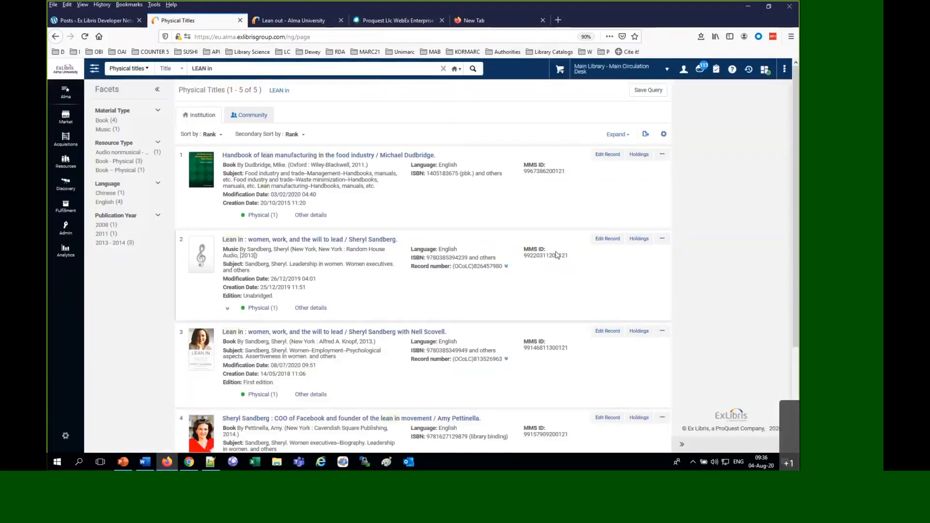
double_click(558, 348)
left_click(571, 357)
left_click(303, 23)
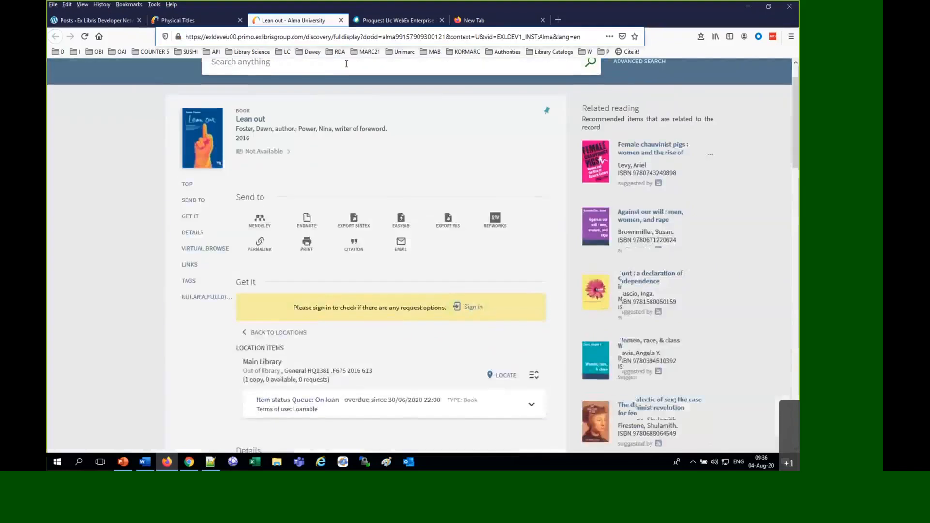
key("ctrl+v")
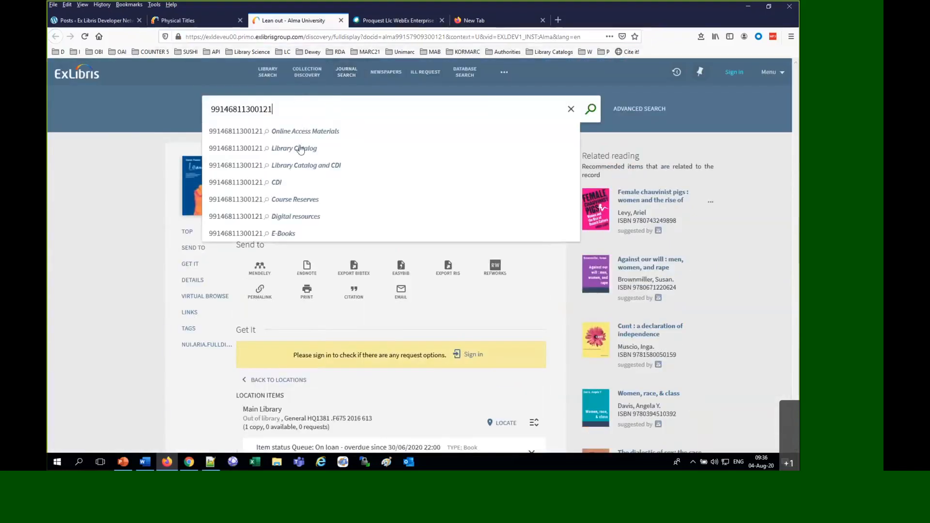
left_click(300, 150)
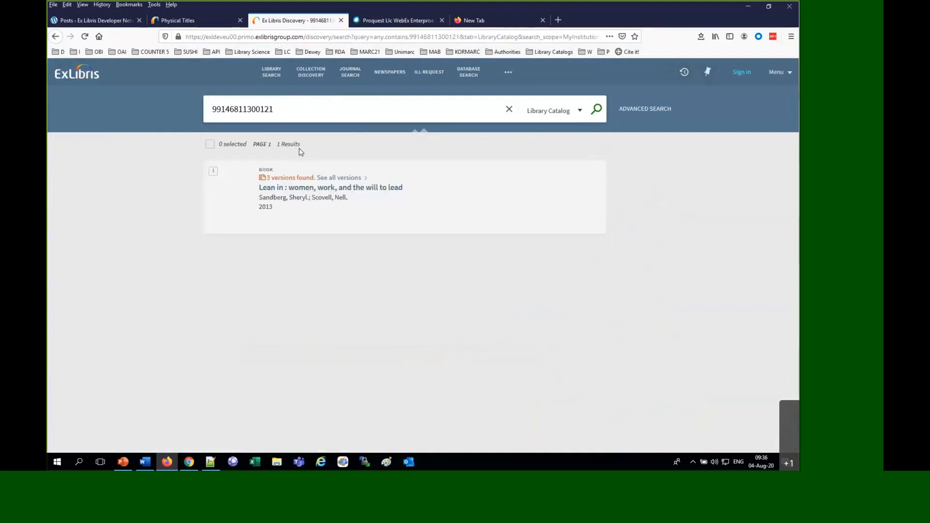
Copy the discovery search URL and paste it into a new blank document in Notepad++
left_click(325, 39)
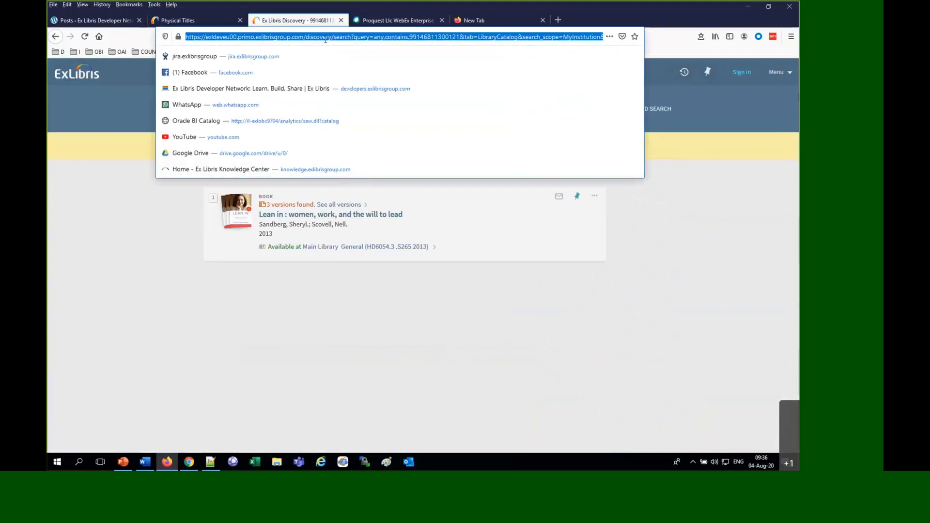
left_click(233, 293)
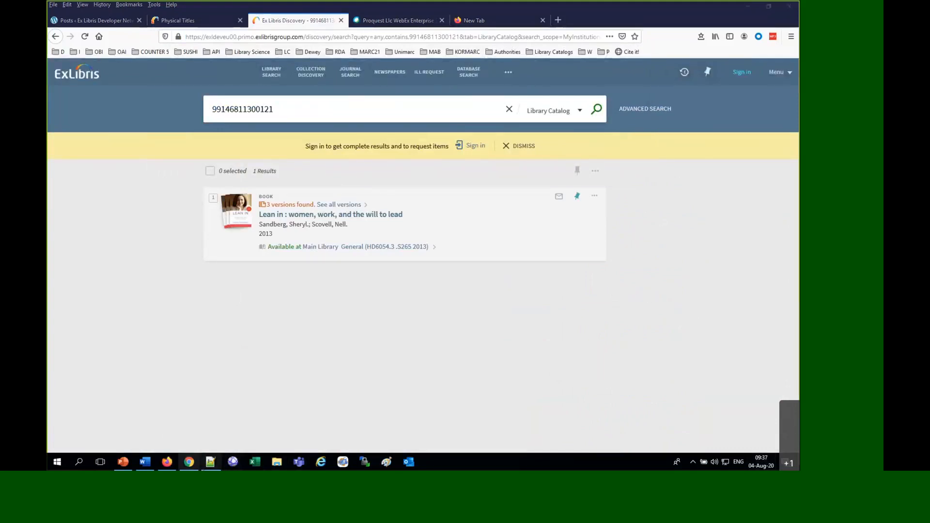
left_click(211, 462)
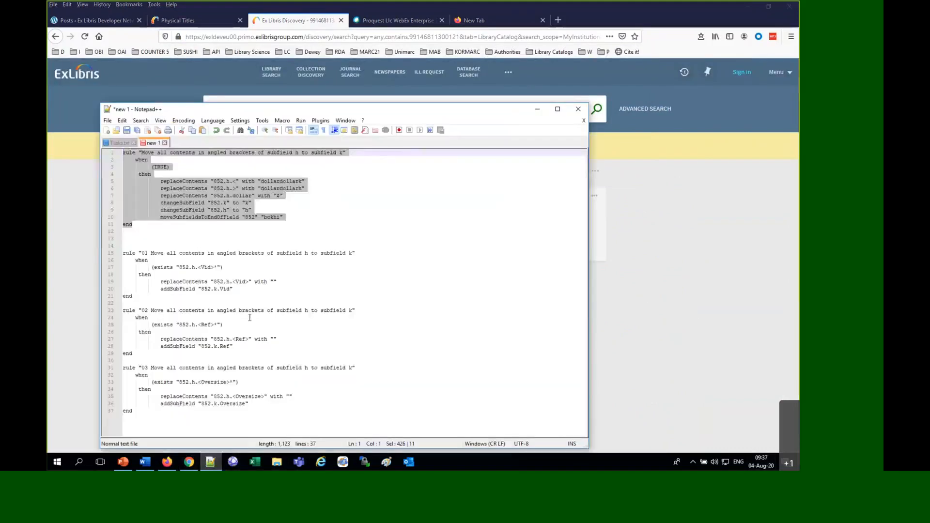
left_click(107, 131)
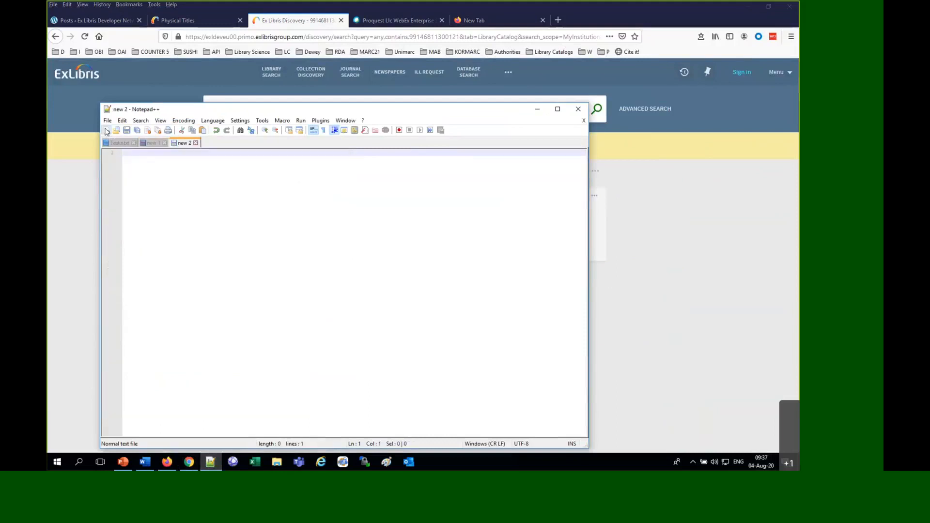
key("ctrl+v")
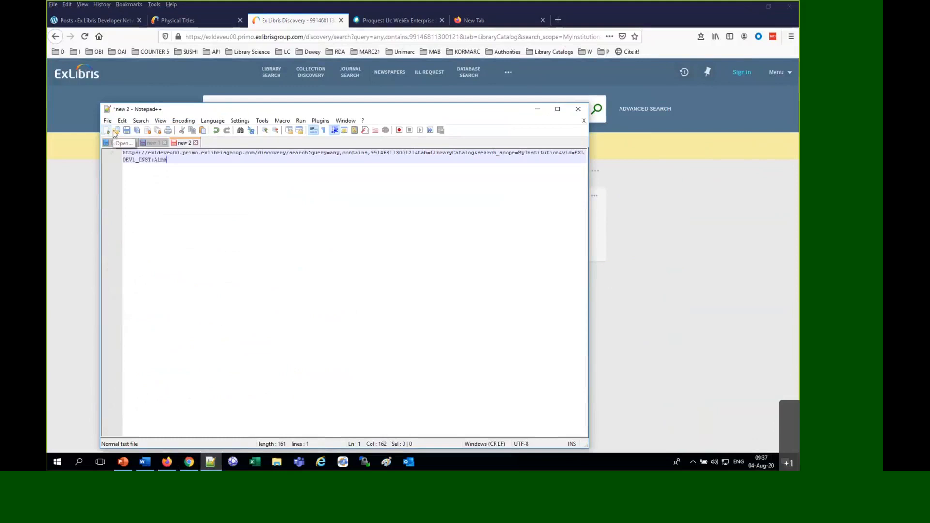
Split the URL onto separate lines, isolating the MMS ID between the opening query part and the closing parameters
left_click(372, 153)
key("Return")
key("Return")
key("Return")
key("Return")
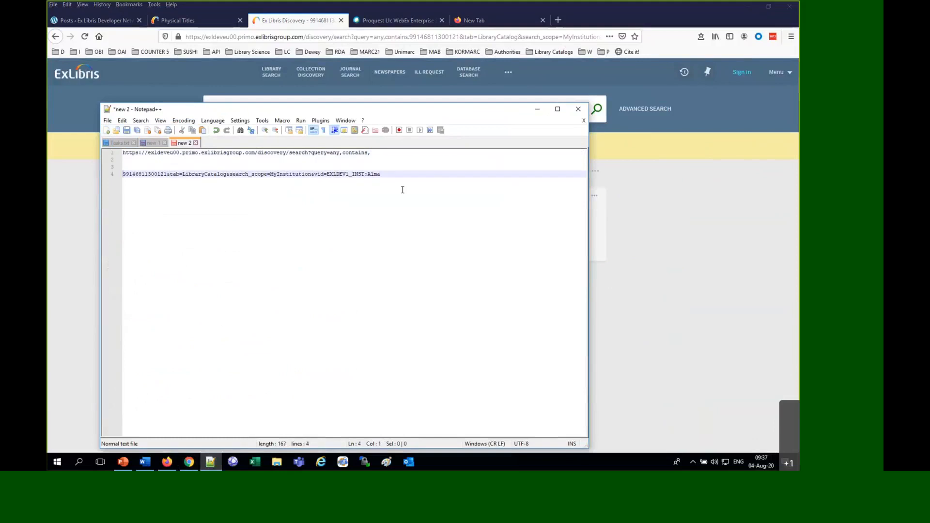
left_click_drag(386, 156, 270, 158)
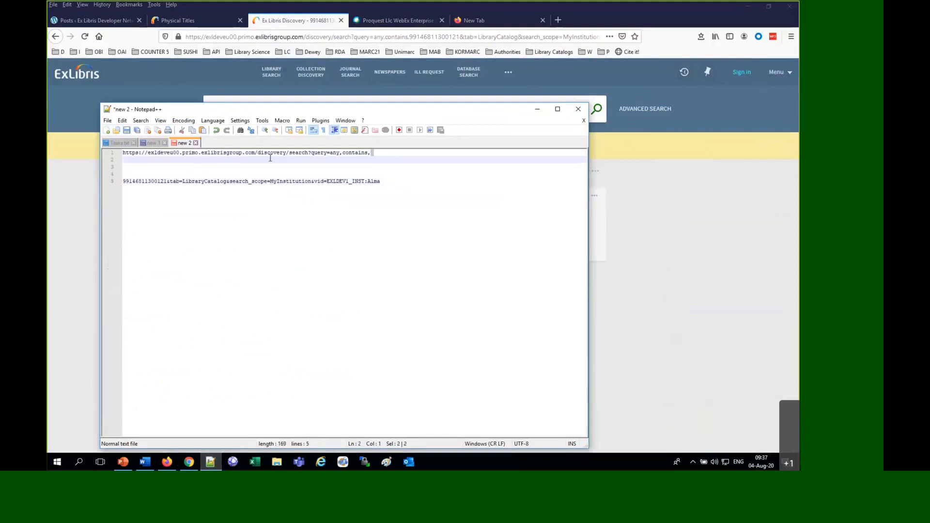
left_click(166, 181)
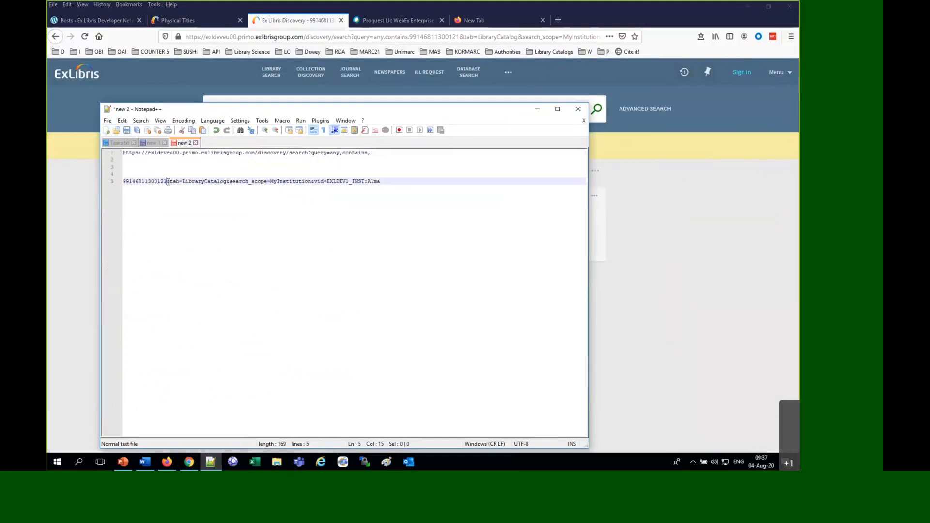
key("Return")
key("Return")
key("Return")
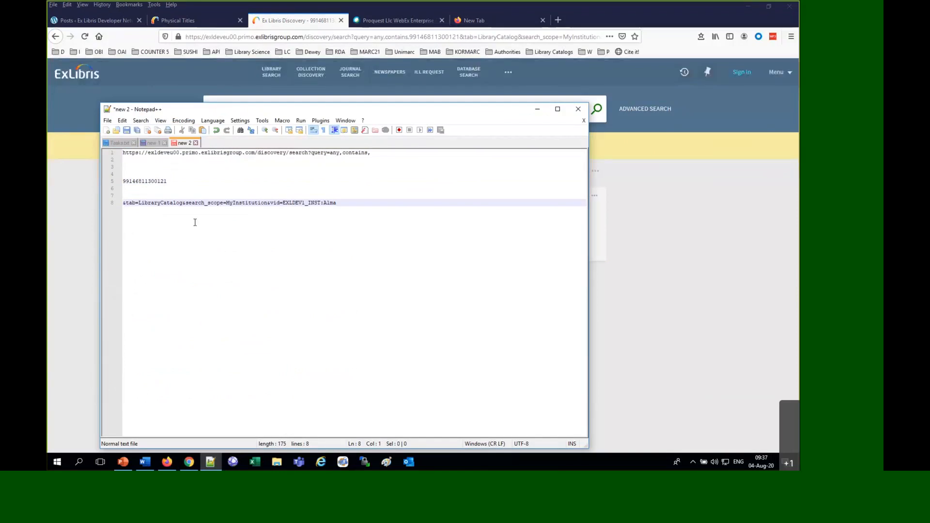
Highlight in turn the MMS ID, the URL's opening and closing parts, and the institution-specific values exldeveu00 and EXLDEV1_INST
double_click(149, 181)
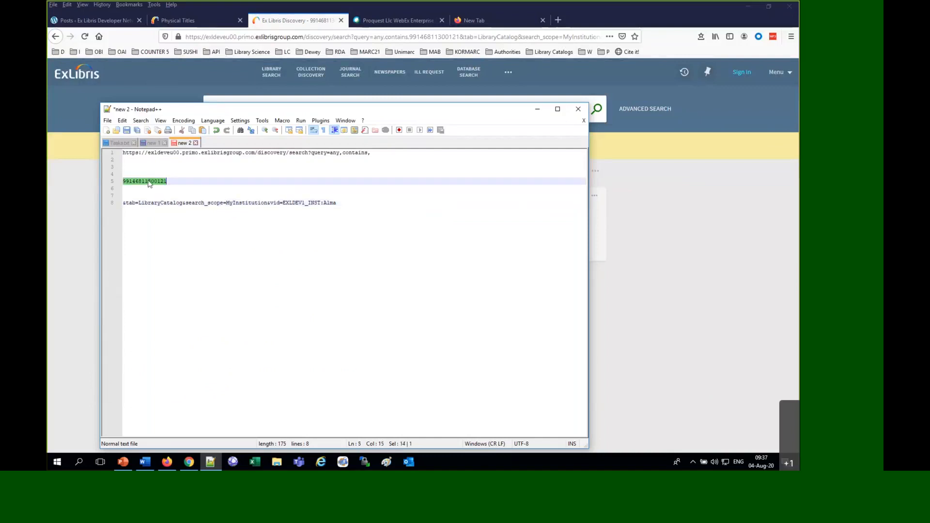
left_click_drag(405, 160, 63, 153)
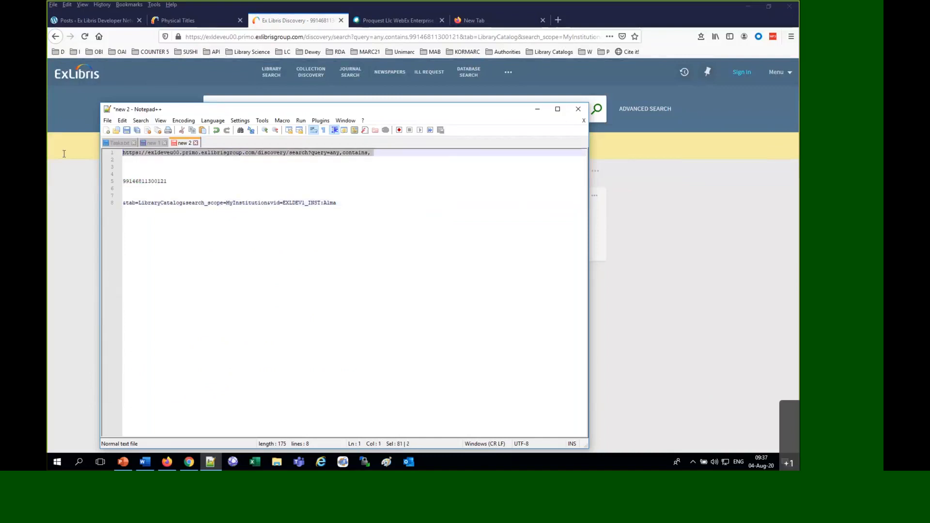
left_click_drag(349, 203, 112, 210)
left_click(144, 152)
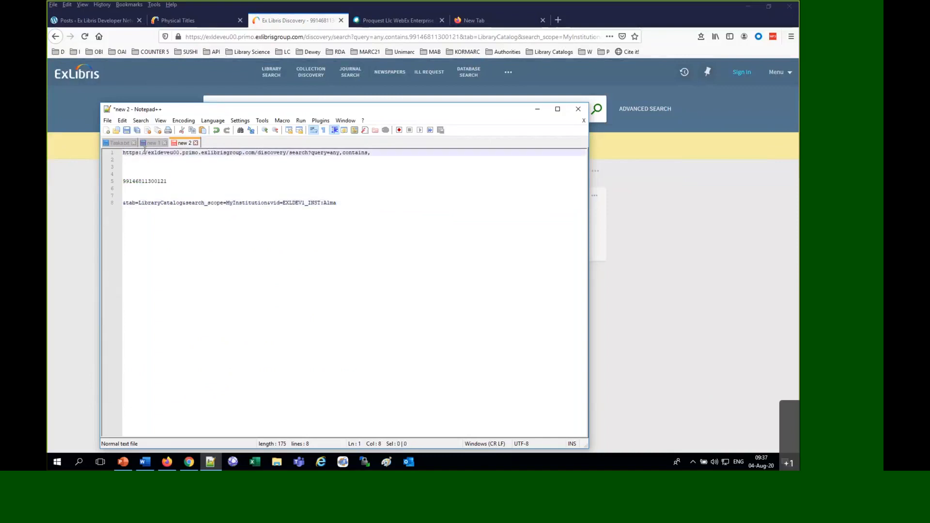
left_click_drag(145, 153, 179, 154)
left_click_drag(283, 203, 323, 202)
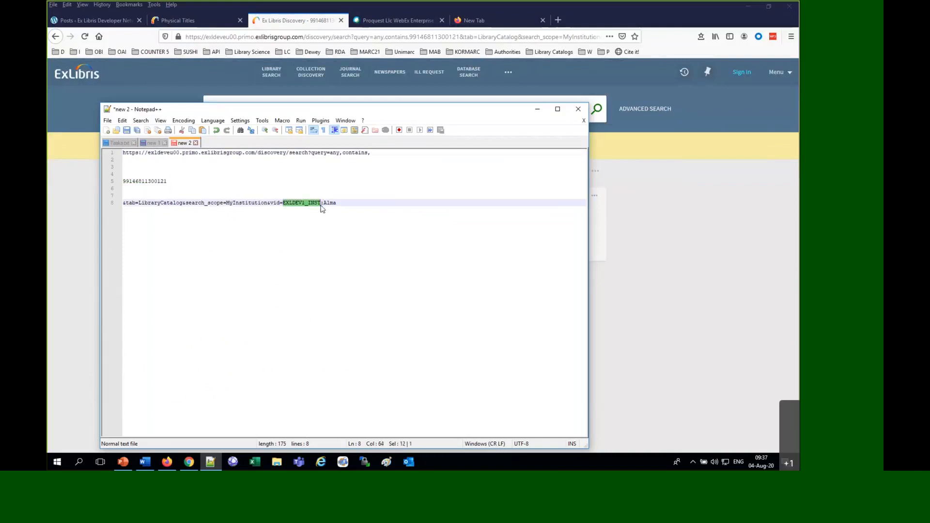
left_click(335, 201)
key("shift+Home")
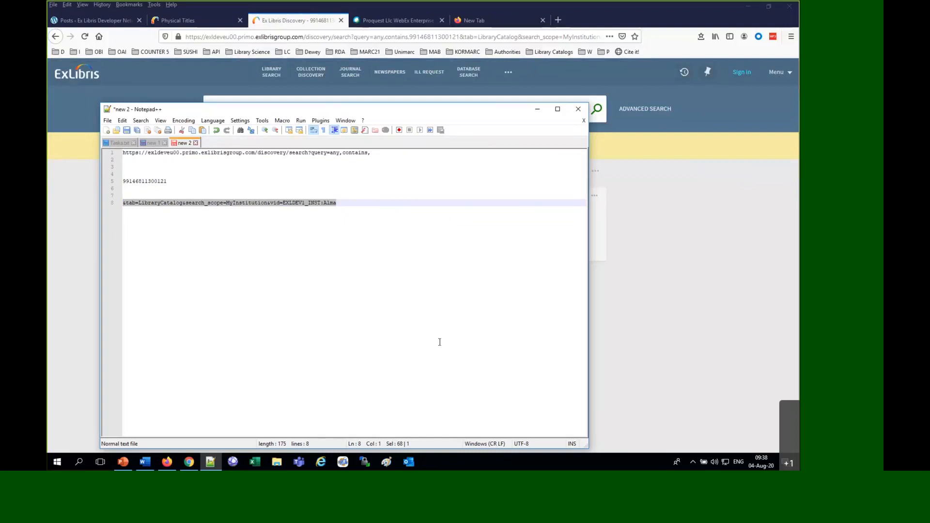
Paste the comment about process creation needing configuration menu access below the URL parts and delete it again
key("alt+Tab")
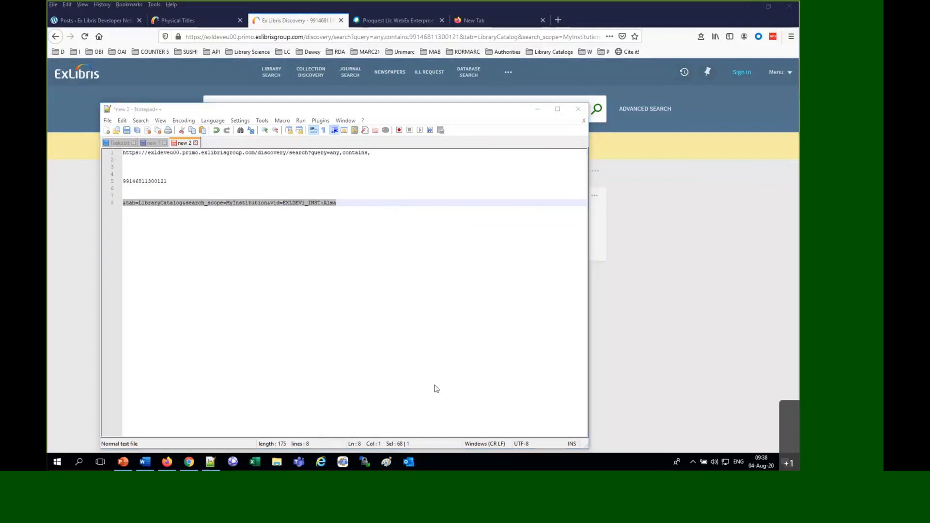
left_click(210, 462)
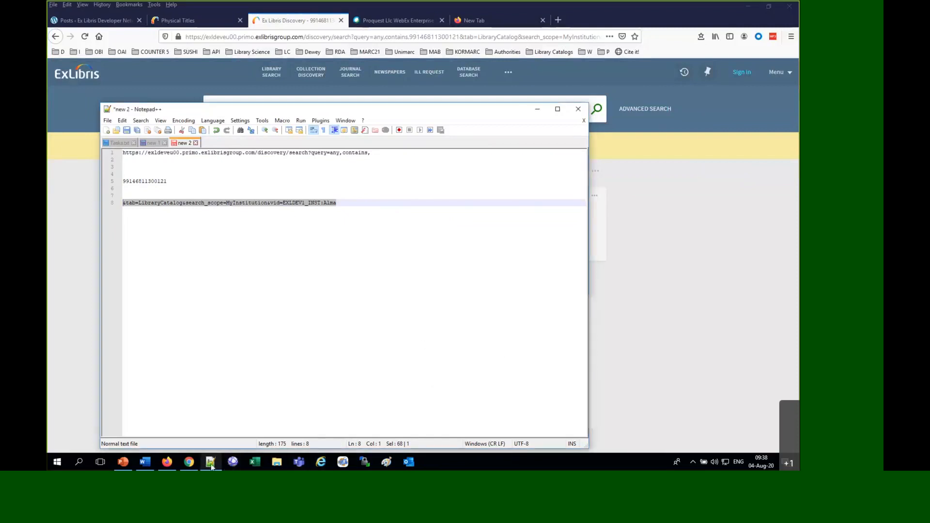
left_click(210, 251)
key("Return")
key("Return")
type("the question was about creating a process which does need access to the configuration menu")
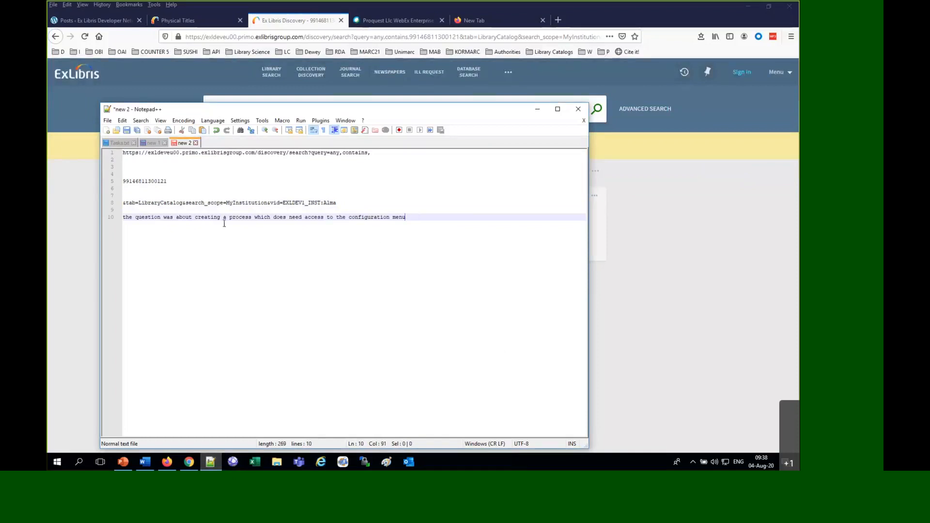
left_click(110, 219)
key("Delete")
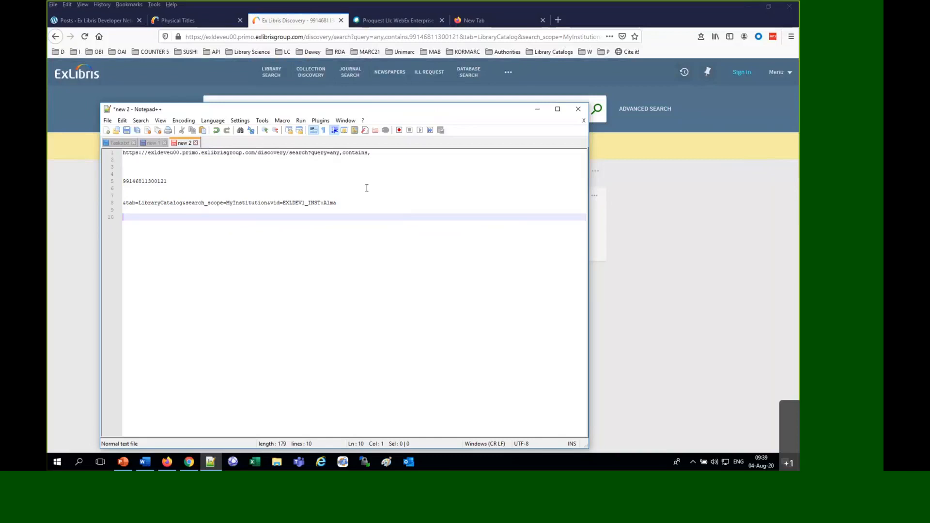
Rejoin the three URL parts into one continuous address by removing the line breaks, and copy the whole text
left_click(381, 154)
key("Delete")
key("Delete")
key("Delete")
key("Delete")
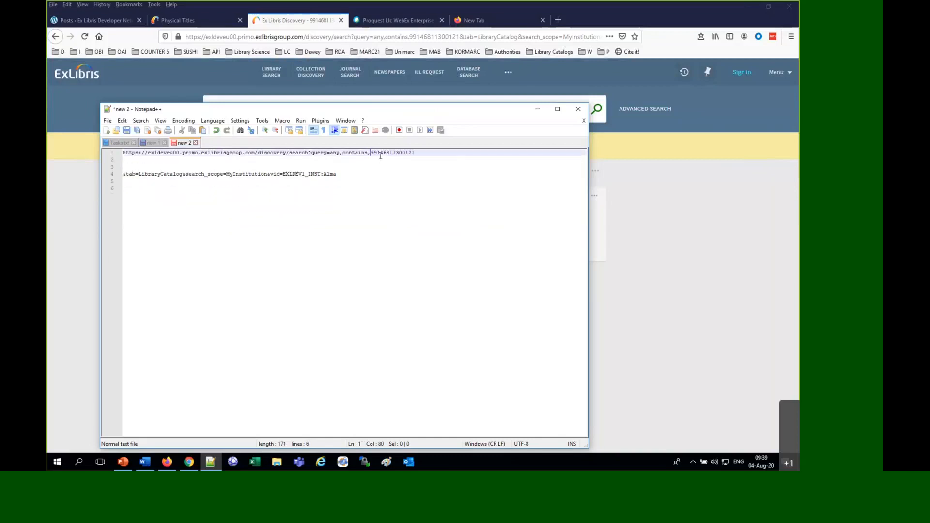
key("Delete")
key("Delete")
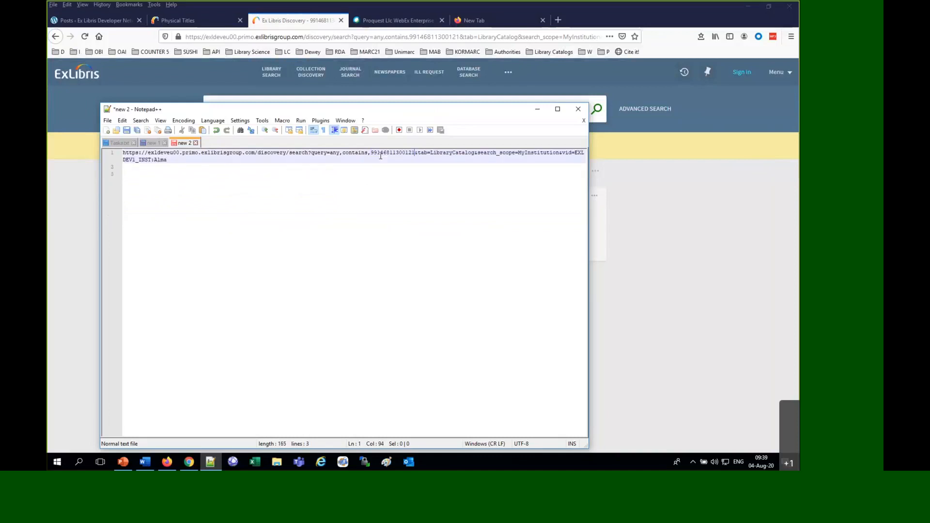
key("ctrl+a")
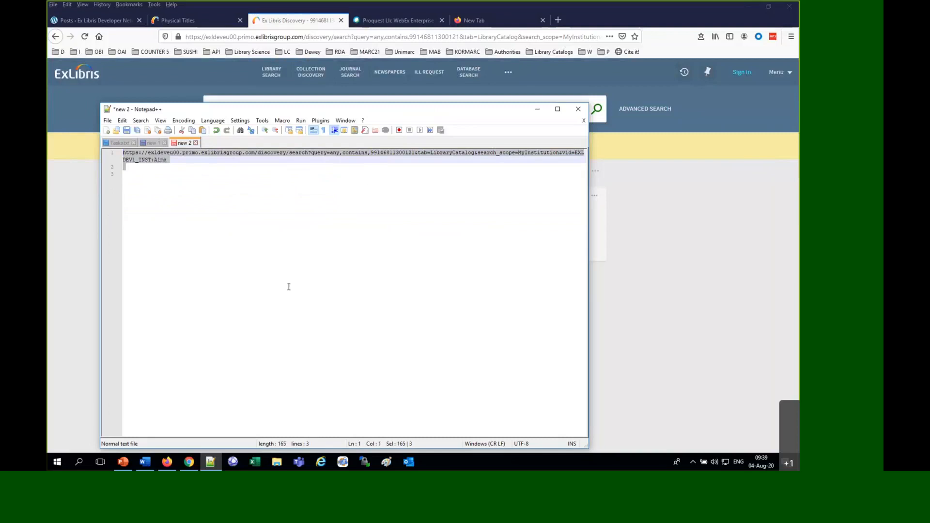
Switch to Chrome and load the reassembled discovery search URL in place of the normalization rules help page
left_click(189, 462)
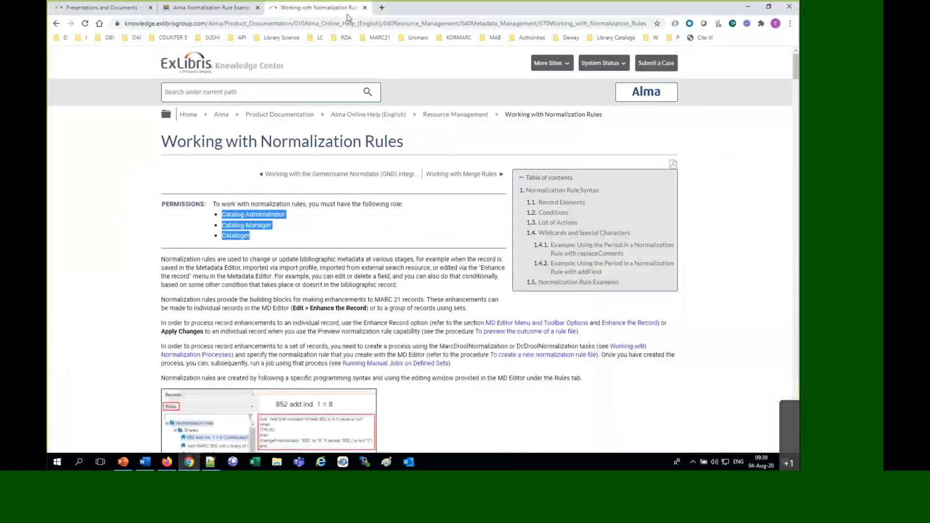
left_click(345, 24)
key("ctrl+v")
key("Return")
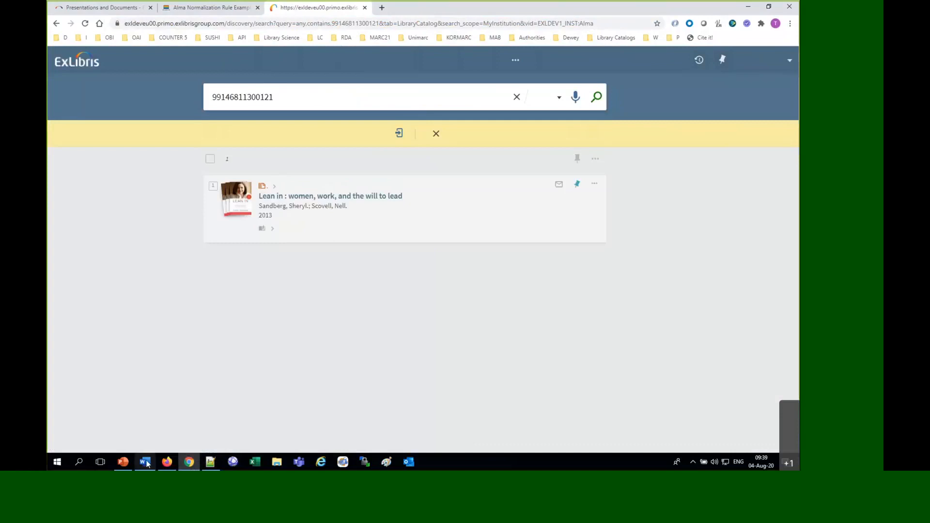
Switch back to Alma in Firefox and open the Metadata Editor
left_click(167, 462)
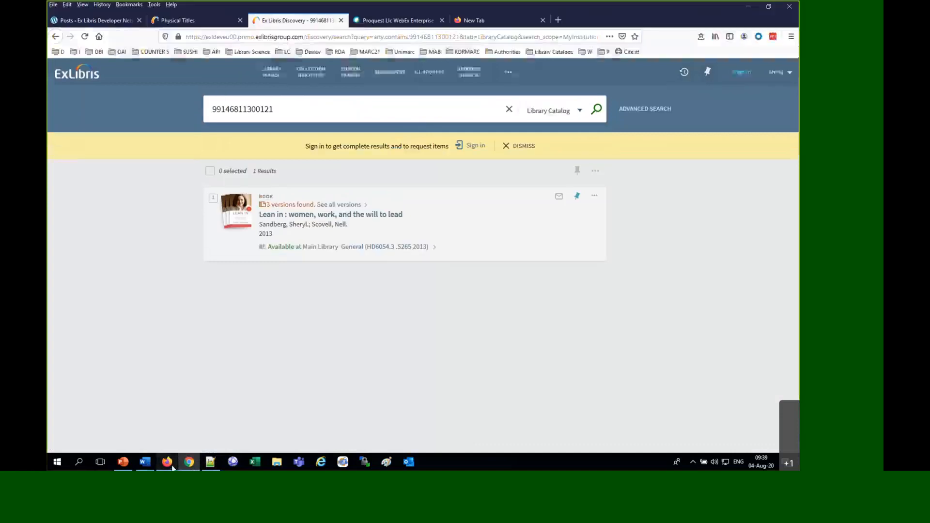
left_click(173, 22)
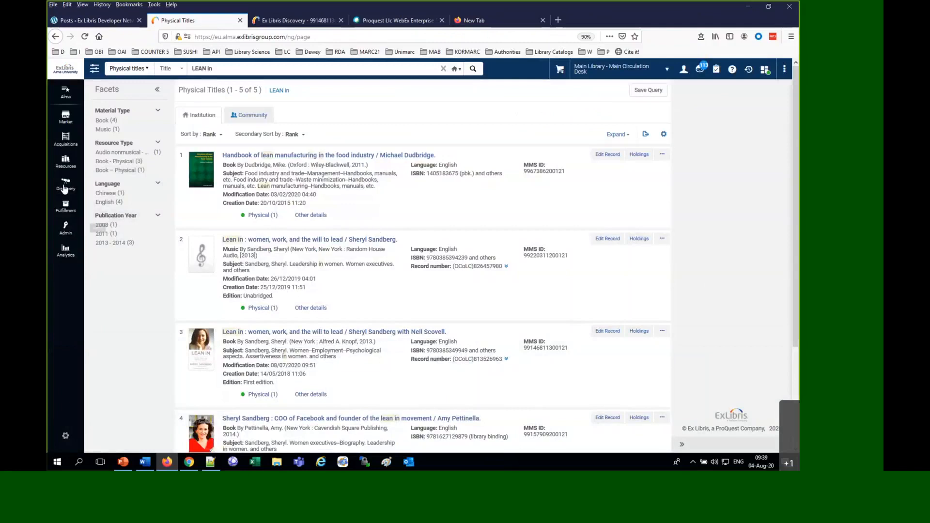
left_click(66, 160)
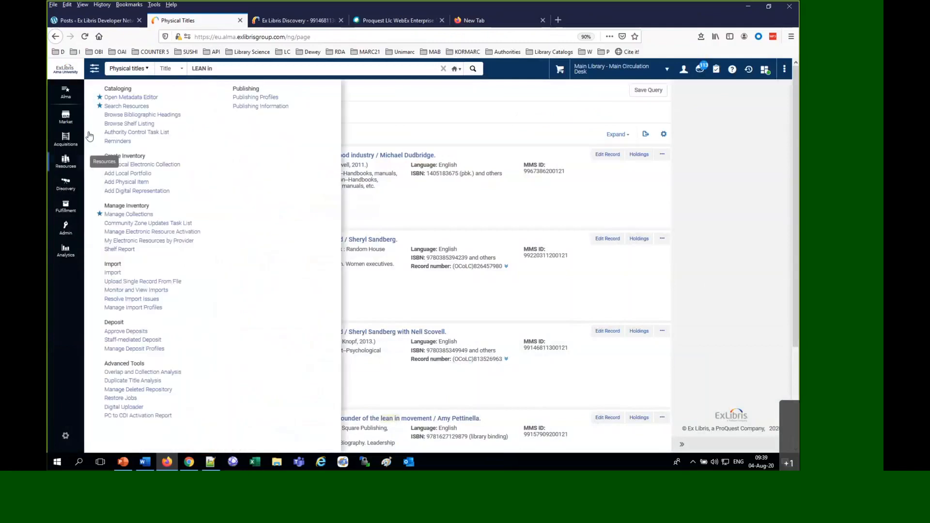
left_click(121, 97)
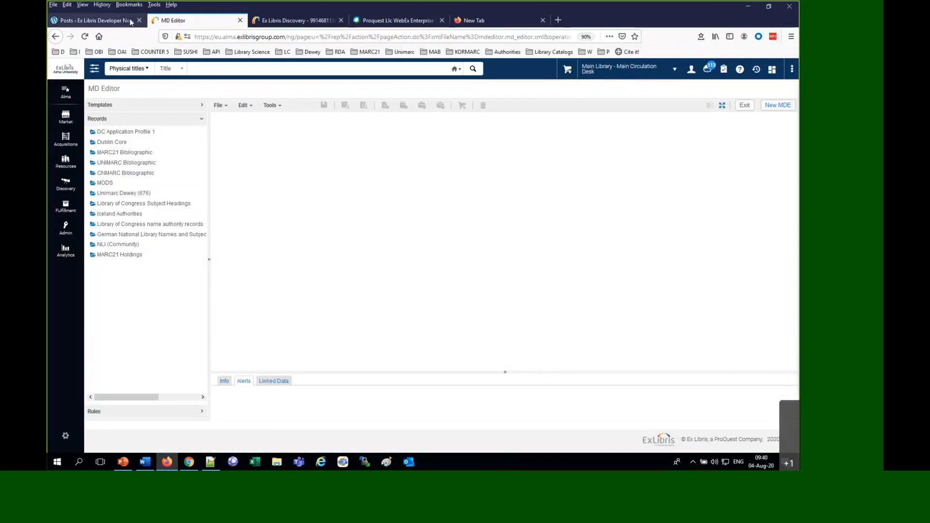
Switch to the "Alma Normalization Rule Examples" page in Chrome and find the "Create link to Primo by contents of MMSID" example by searching for "primo"
left_click(505, 24)
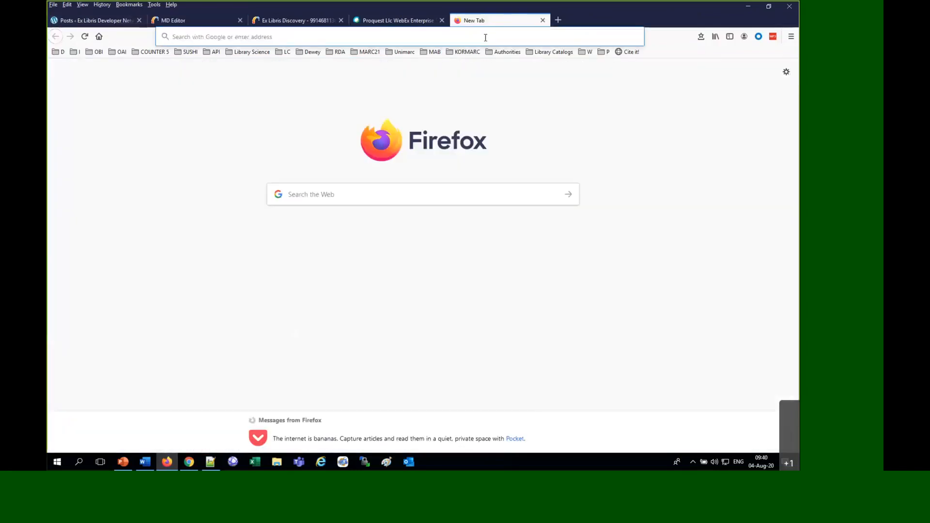
left_click(190, 462)
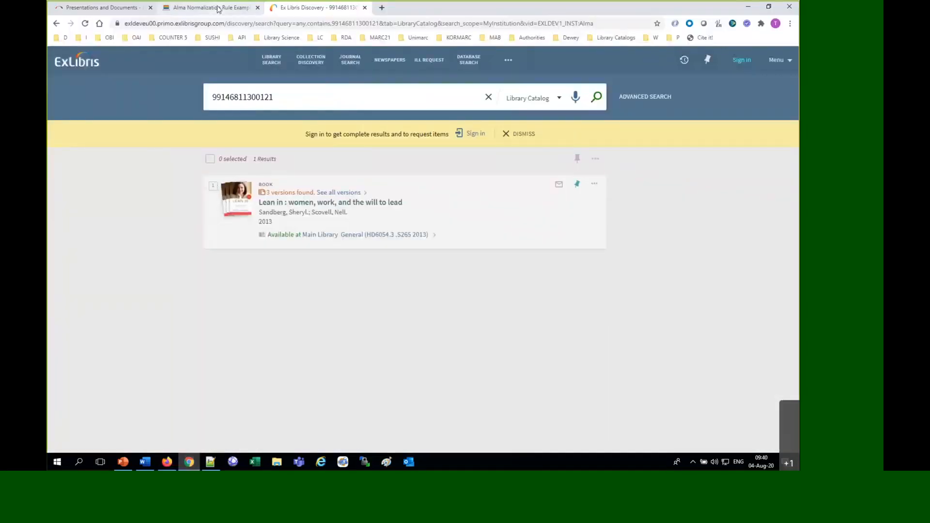
left_click(213, 8)
left_click(645, 248)
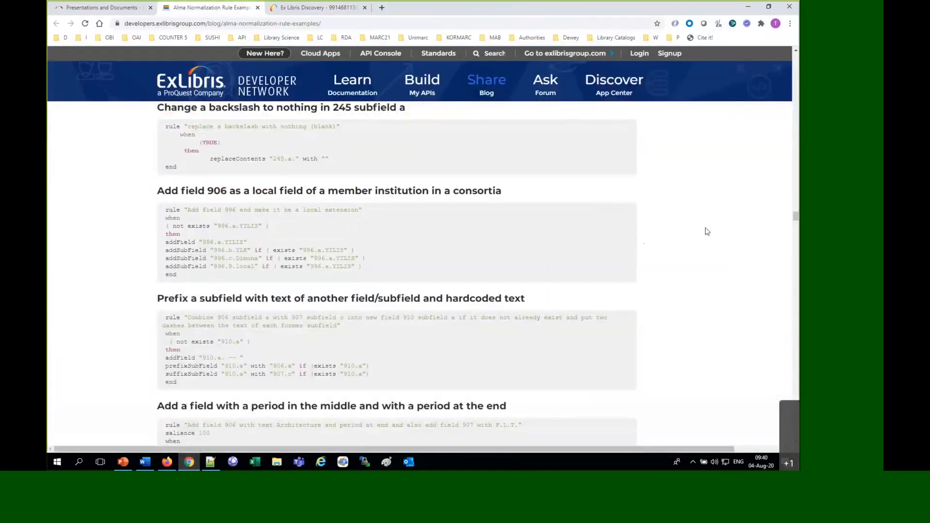
key("ctrl+f")
type("primo")
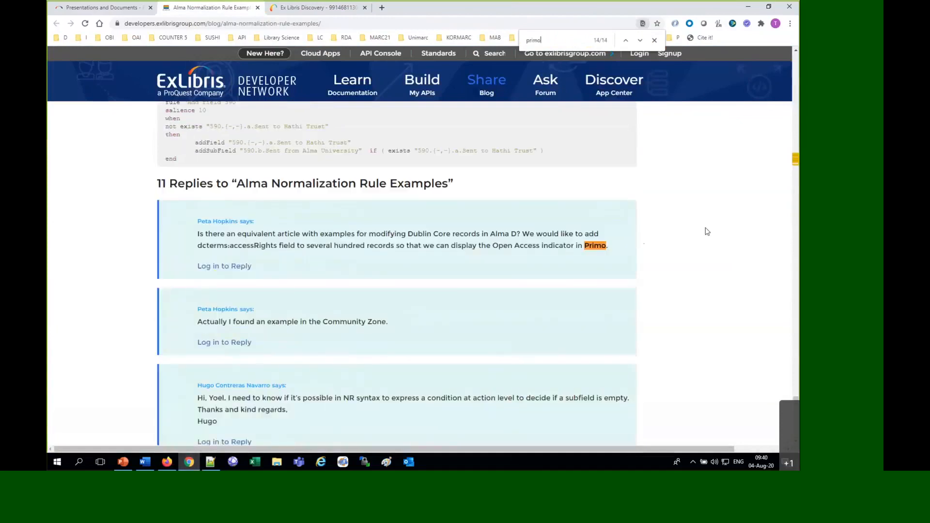
key("Return")
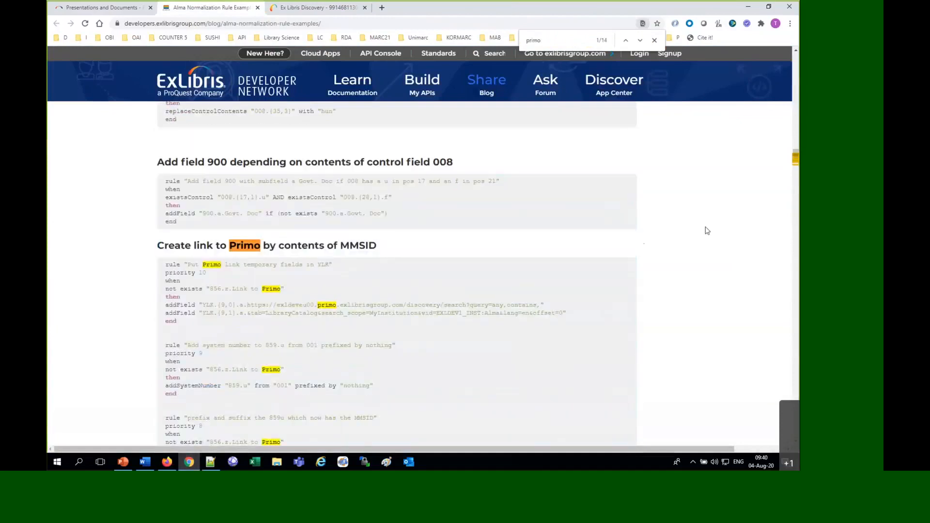
Select and copy the full set of rules under "Create link to Primo by contents of MMSID"
scroll(707, 231, "down", 5)
scroll(706, 230, "down", 5)
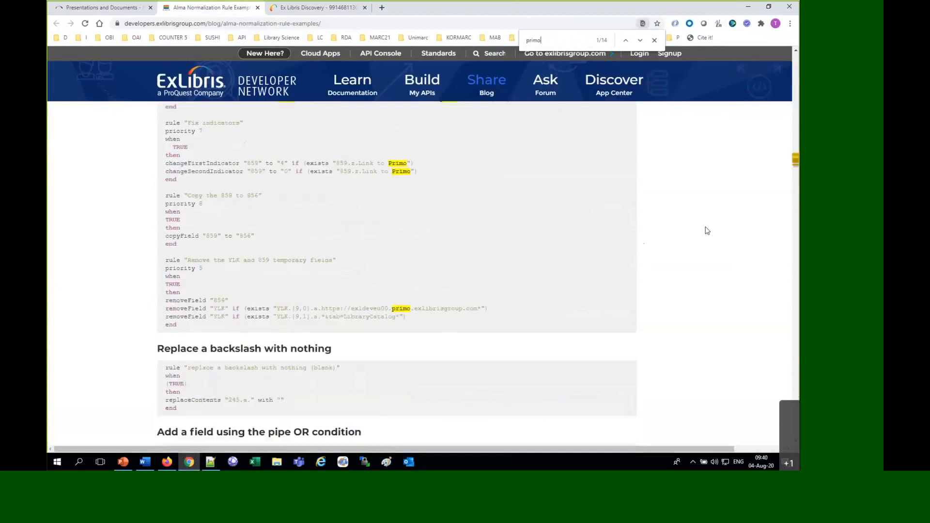
left_click_drag(184, 329, 168, 107)
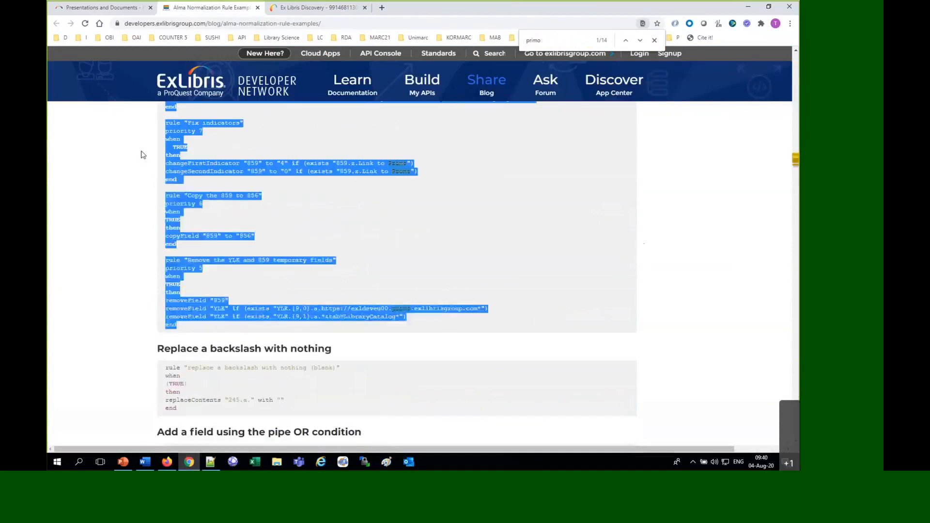
scroll(179, 140, "up", 5)
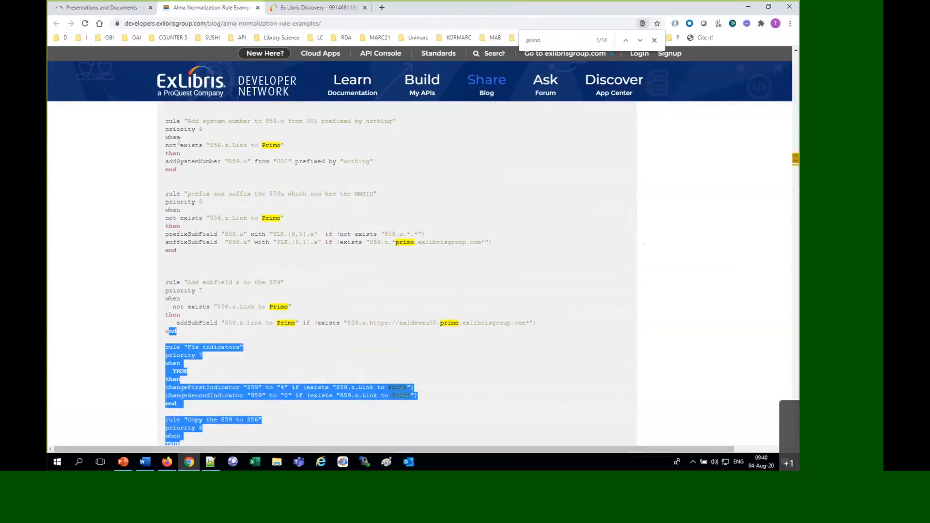
scroll(179, 140, "up", 5)
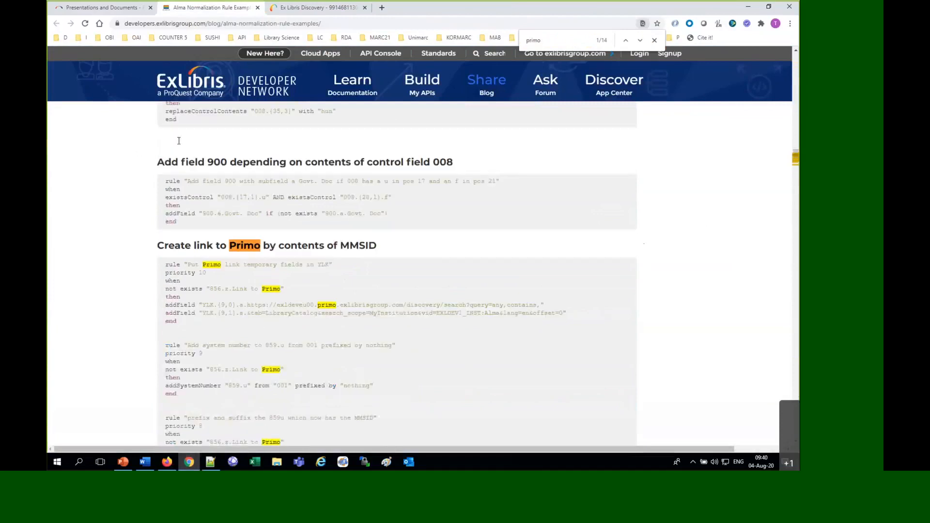
triple_click(167, 265)
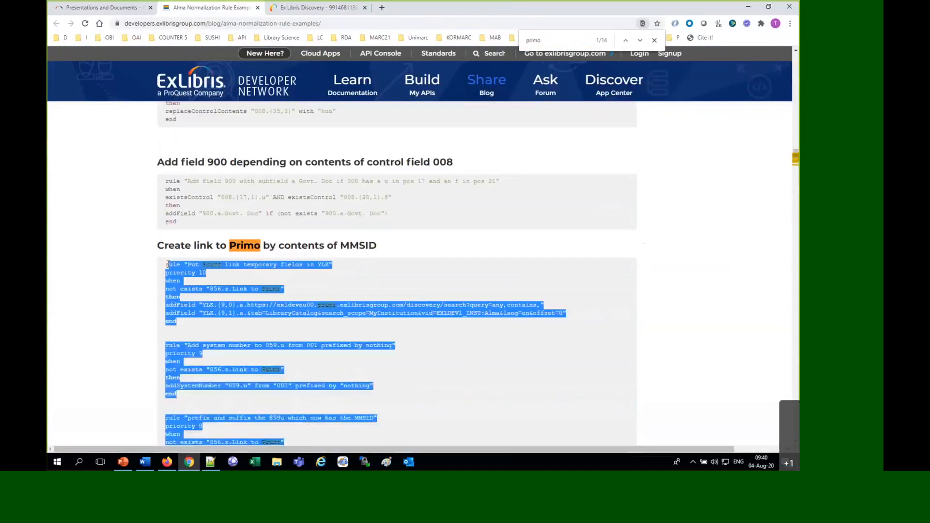
Switch to Alma in Firefox and start a new normalization rule in the Metadata Editor
left_click(167, 462)
left_click(167, 22)
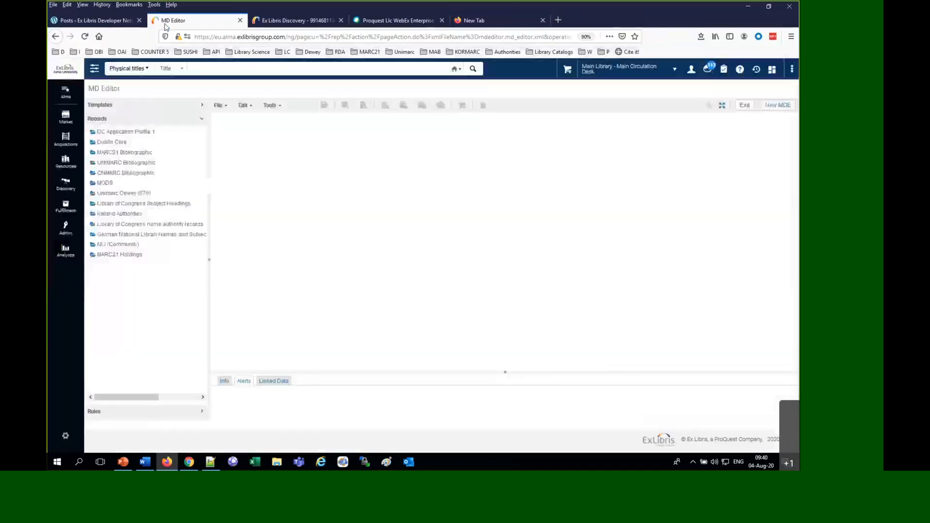
left_click(219, 105)
mouse_move(261, 119)
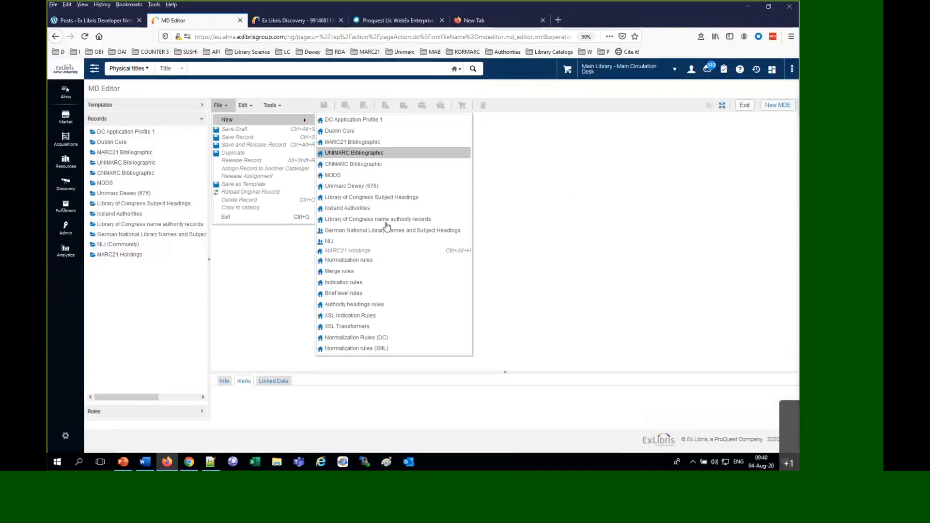
left_click(394, 260)
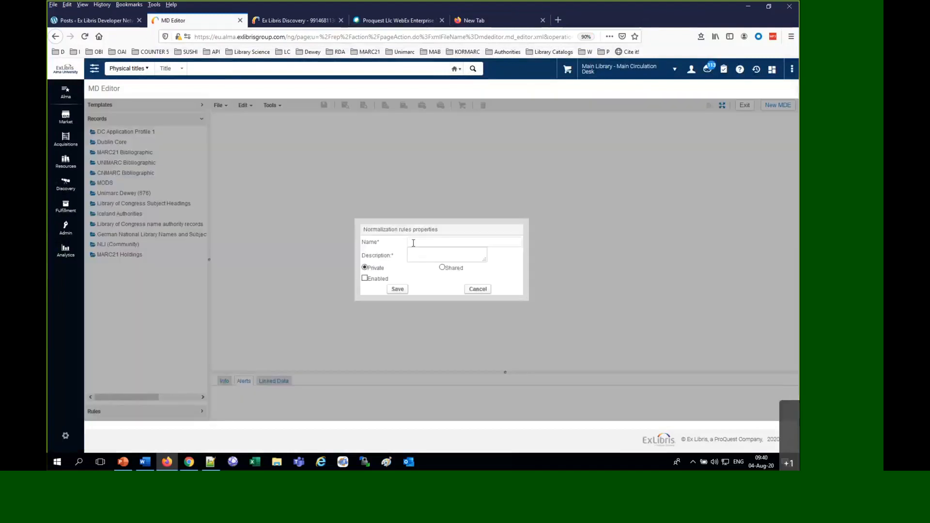
Enter "Morning Primo Link" as the new rule's name and description, correcting the misspelled "Morning" in the description
left_click(413, 241)
type("Morning Primo Link")
key("Tab")
type("Mortning Primo Link")
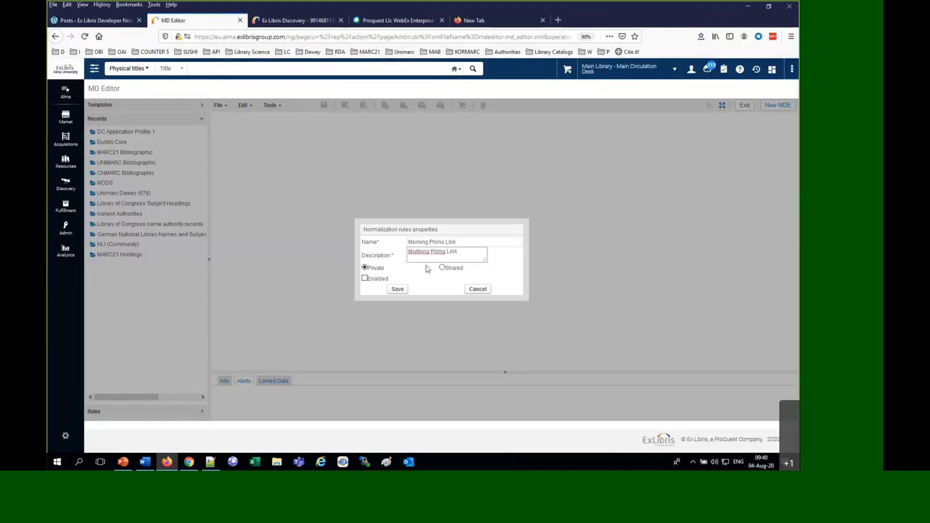
right_click(420, 253)
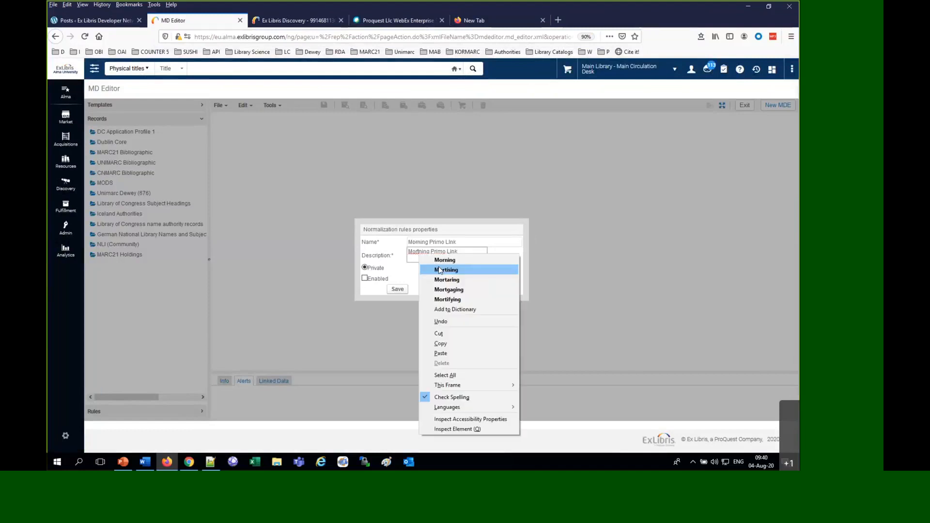
left_click(439, 261)
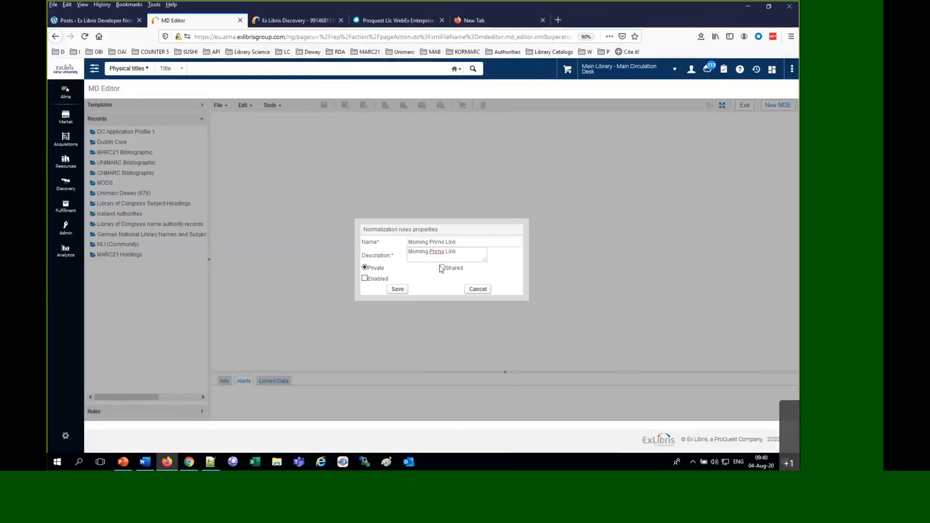
Save the rule properties as shared and enabled, and paste the copied Primo link rules into the editor
left_click(442, 268)
left_click(365, 278)
left_click(397, 290)
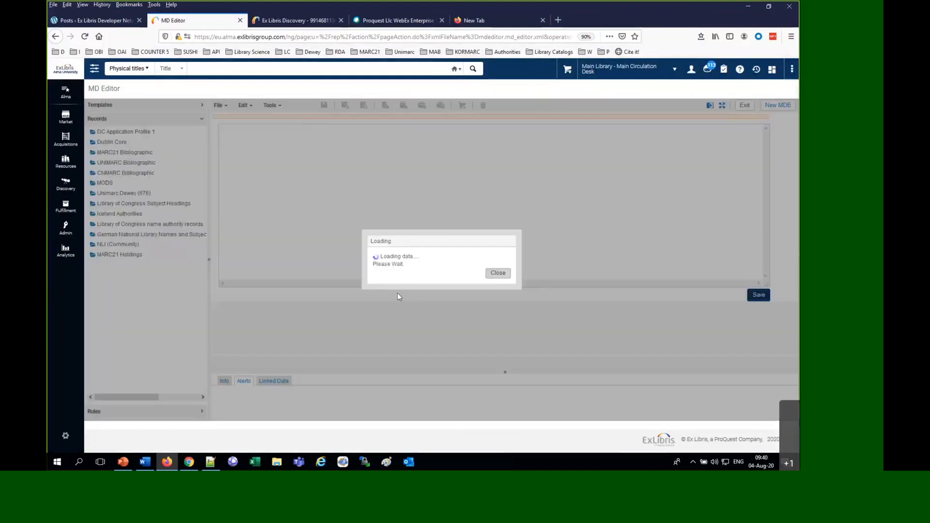
key("ctrl+v")
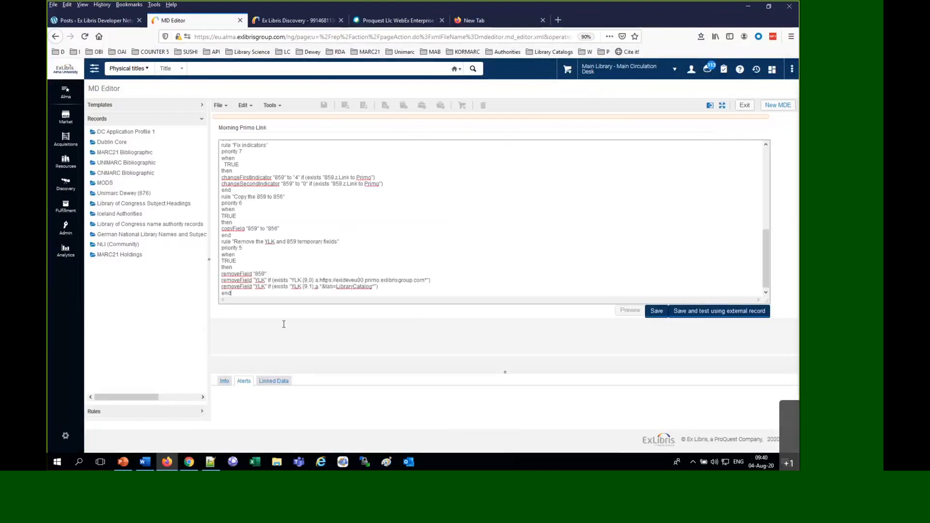
Switch to the rule examples page in Chrome and review Note 1 on transferring quotation marks when copying and pasting
left_click(189, 462)
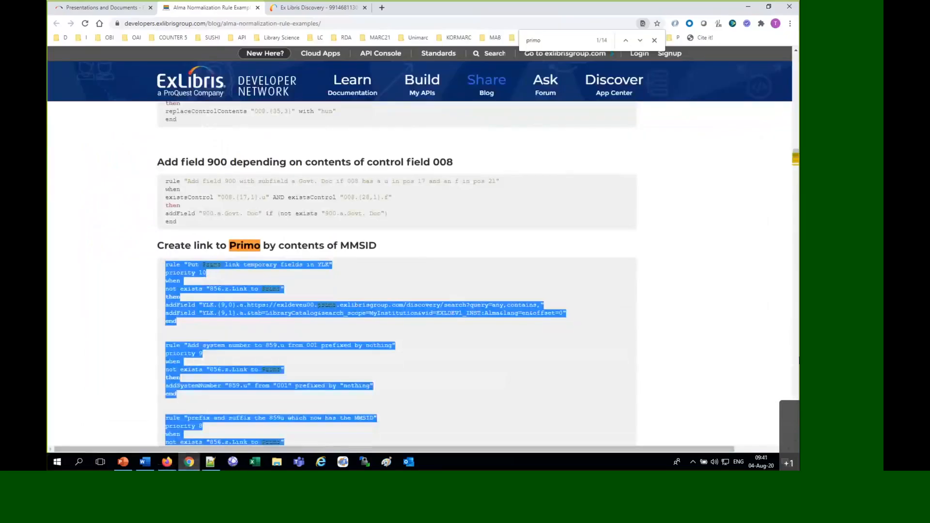
scroll(797, 164, "down", 5)
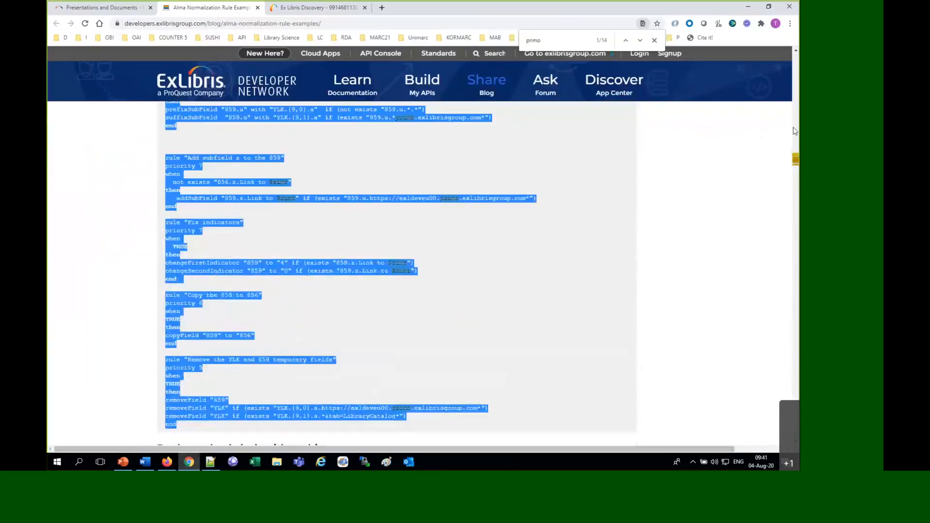
left_click_drag(797, 161, 796, 59)
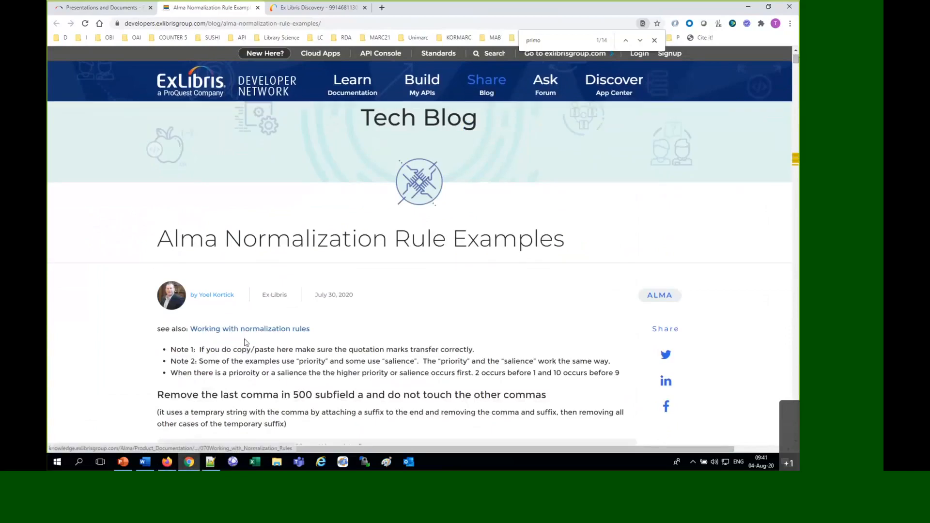
left_click_drag(242, 349, 461, 347)
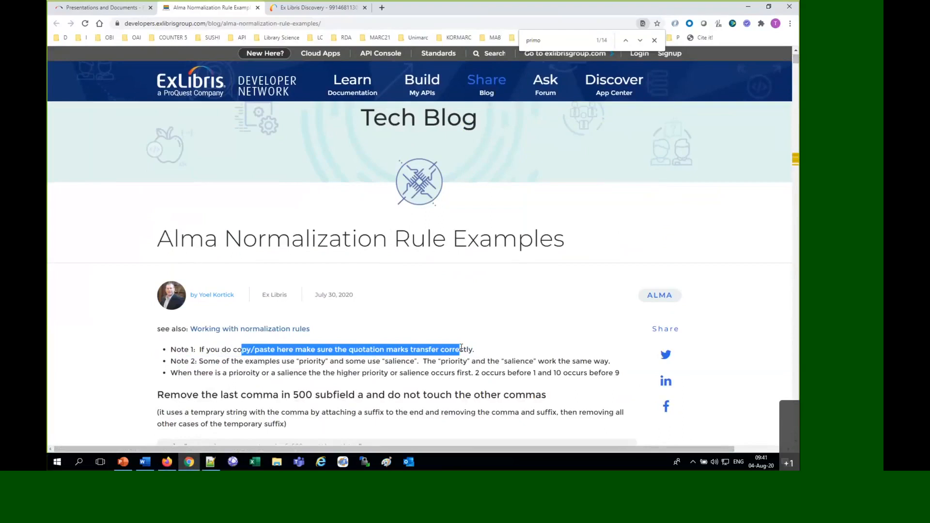
Switch back to Alma in Firefox, enlarge the rule text, and examine the priority line of the first rule
left_click(172, 464)
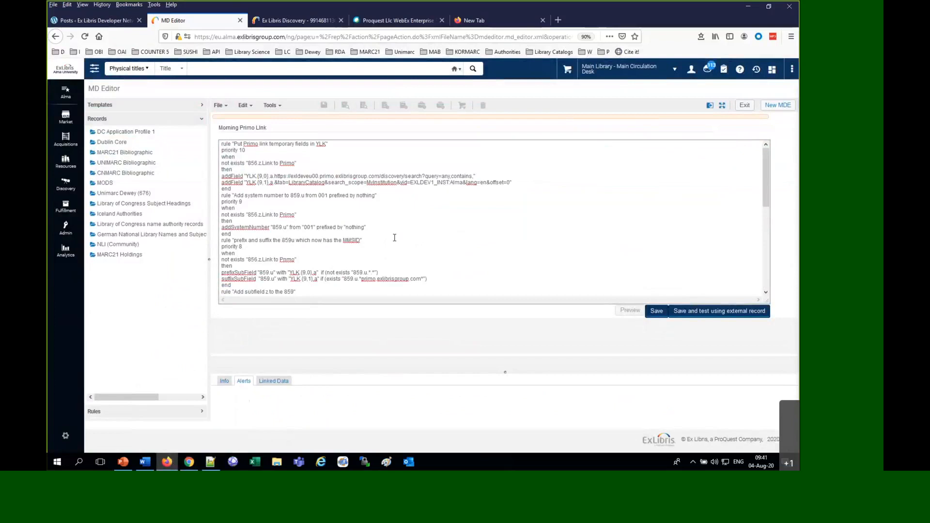
scroll(395, 238, "up", 7)
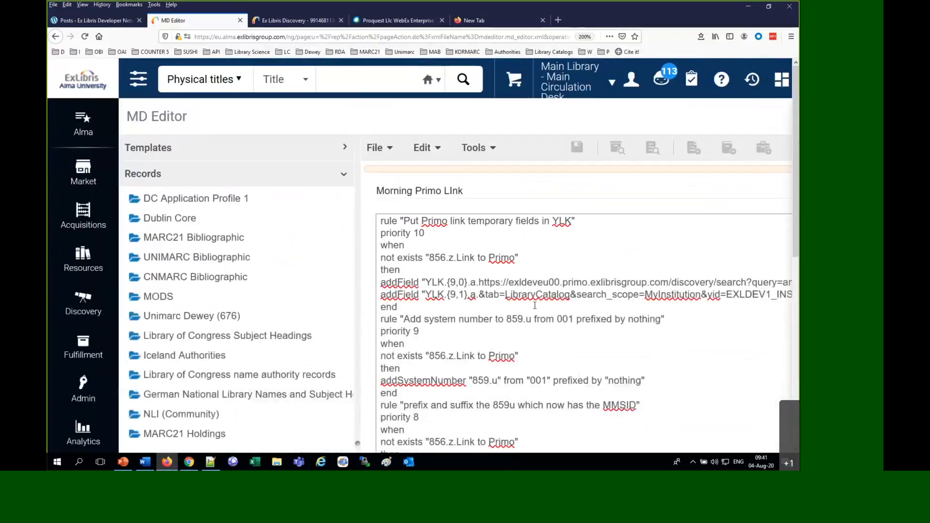
key("ctrl+plus")
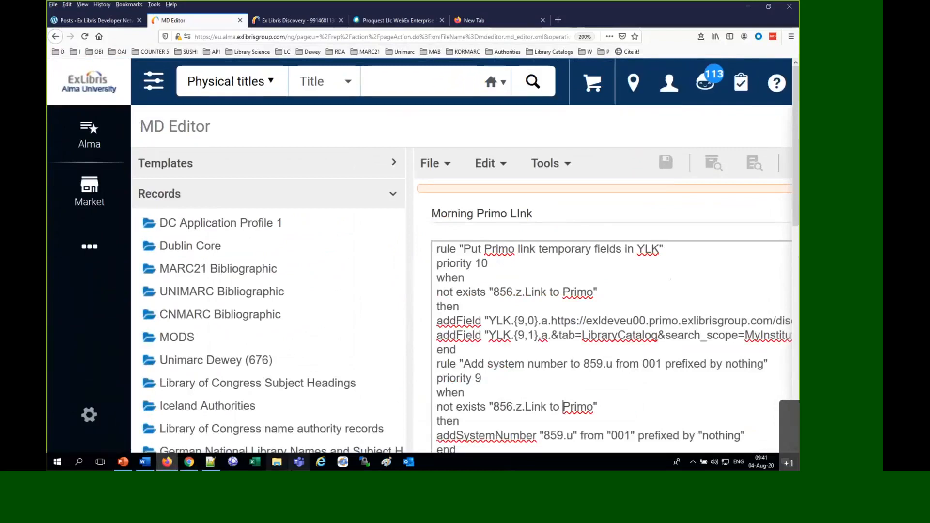
left_click_drag(395, 279, 519, 320)
left_click(520, 320)
scroll(520, 320, "down", 1)
scroll(519, 321, "up", 1)
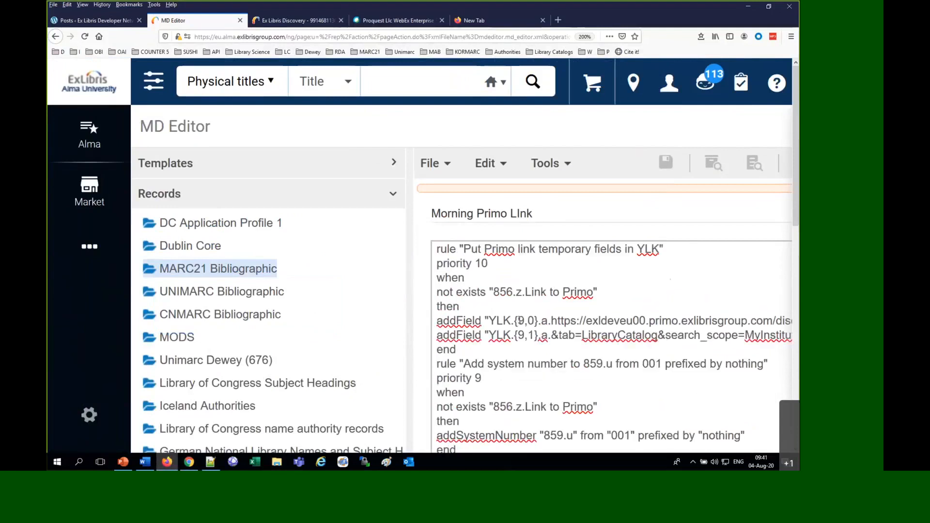
key("ctrl+minus")
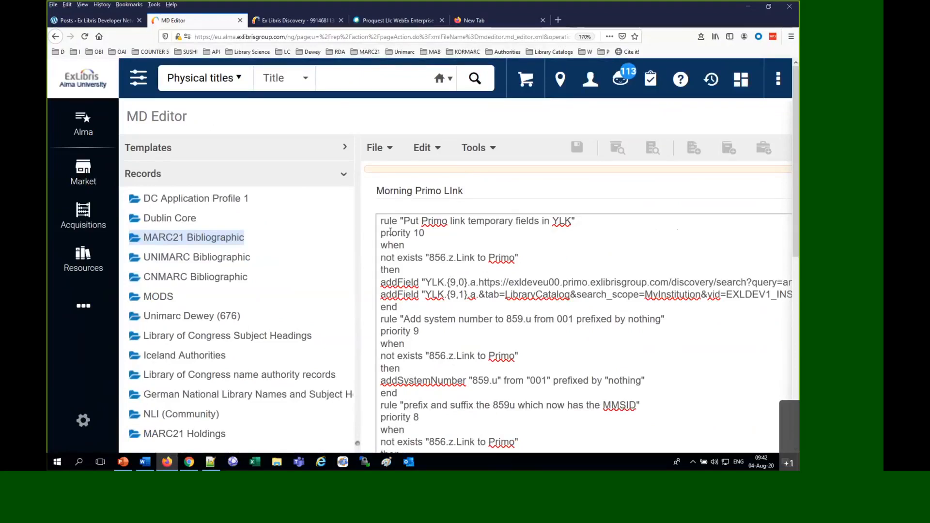
left_click_drag(382, 235, 438, 238)
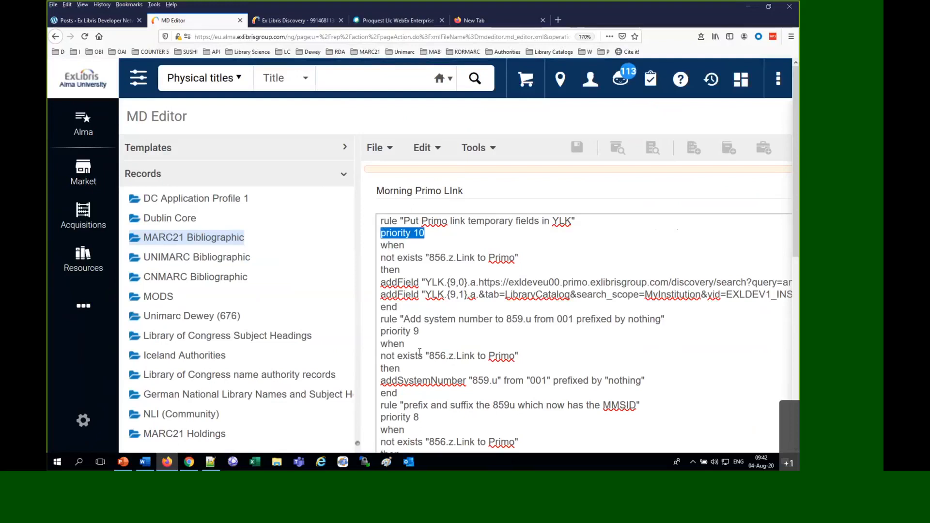
Examine the two addField lines in the first rule that put the URL's beginning and end in temporary YLK fields
key("ctrl+minus")
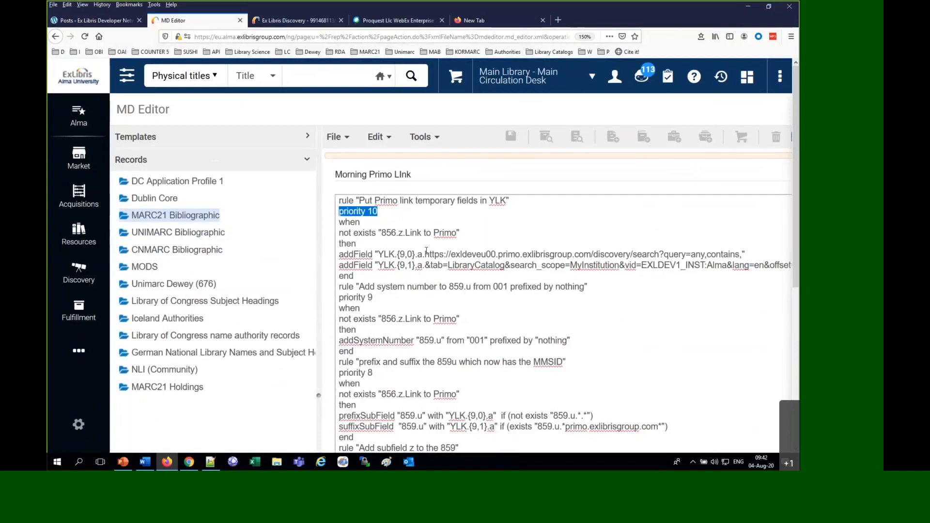
left_click_drag(425, 254, 749, 265)
left_click(425, 265)
left_click_drag(424, 265, 794, 271)
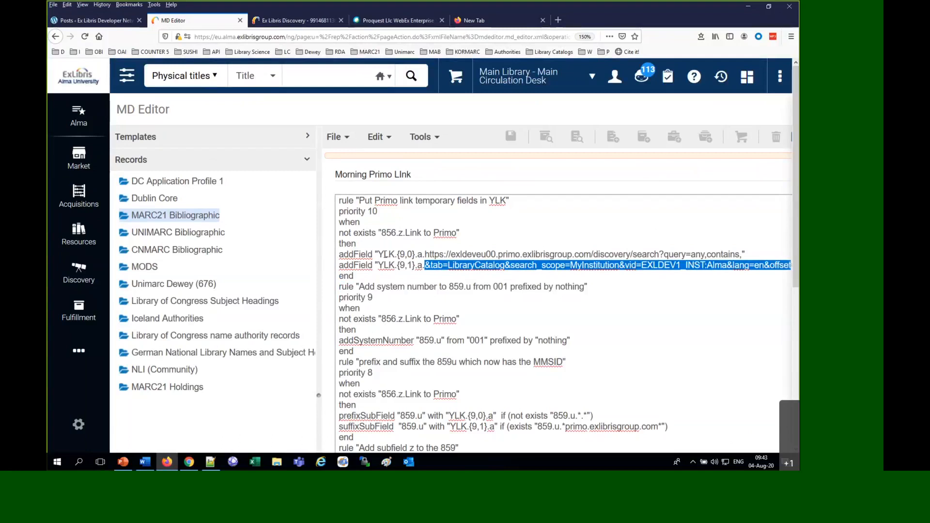
left_click(401, 260)
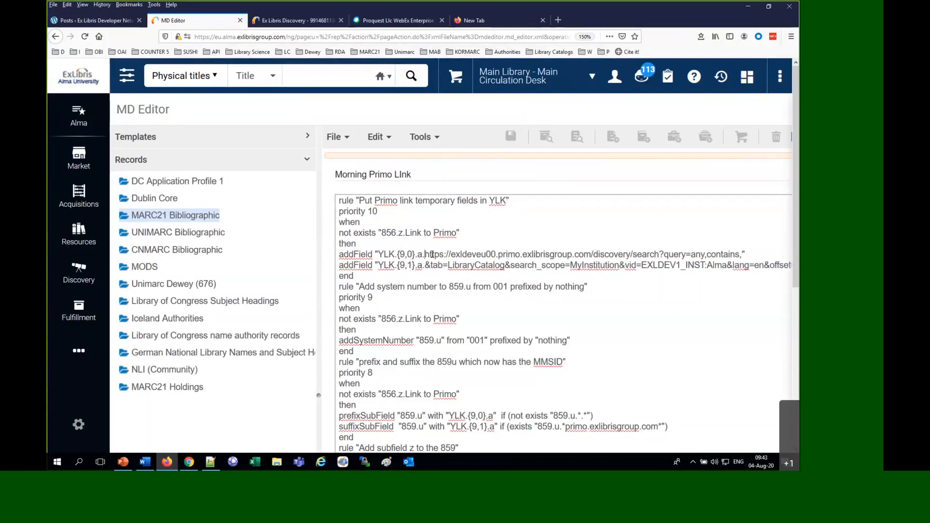
left_click_drag(424, 254, 491, 254)
left_click_drag(425, 265, 560, 266)
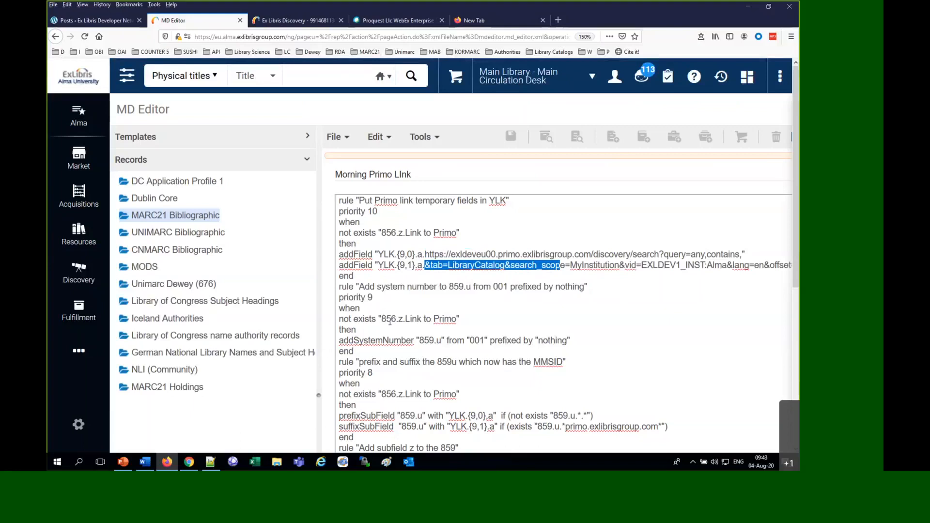
Examine the priority 9 rule's "856.z.Link to Primo" condition and its addSystemNumber action from 001 to 859.u
double_click(401, 319)
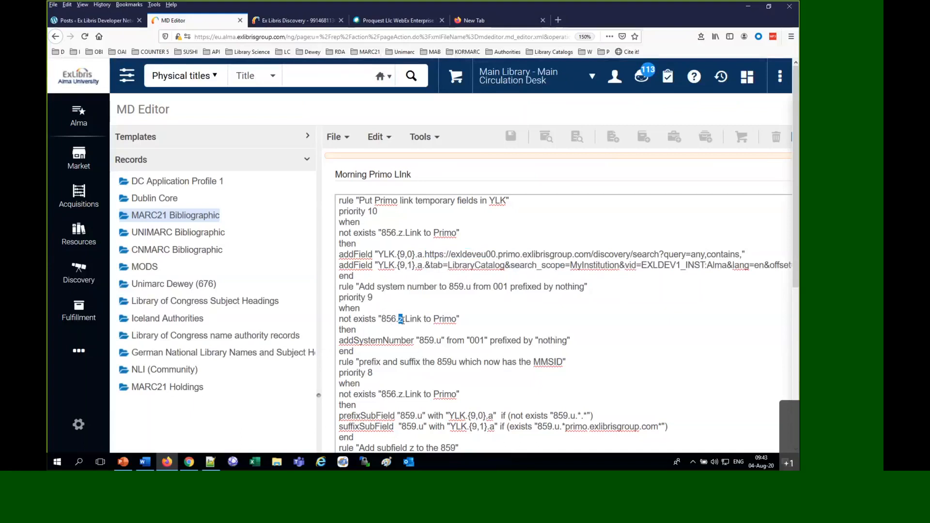
double_click(440, 319)
scroll(514, 320, "down", 3)
scroll(437, 358, "up", 3)
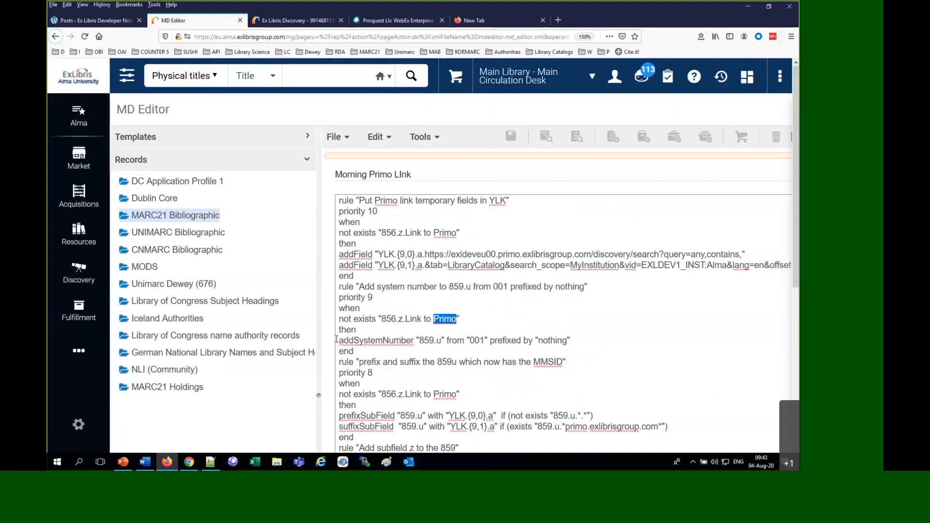
left_click_drag(340, 341, 487, 343)
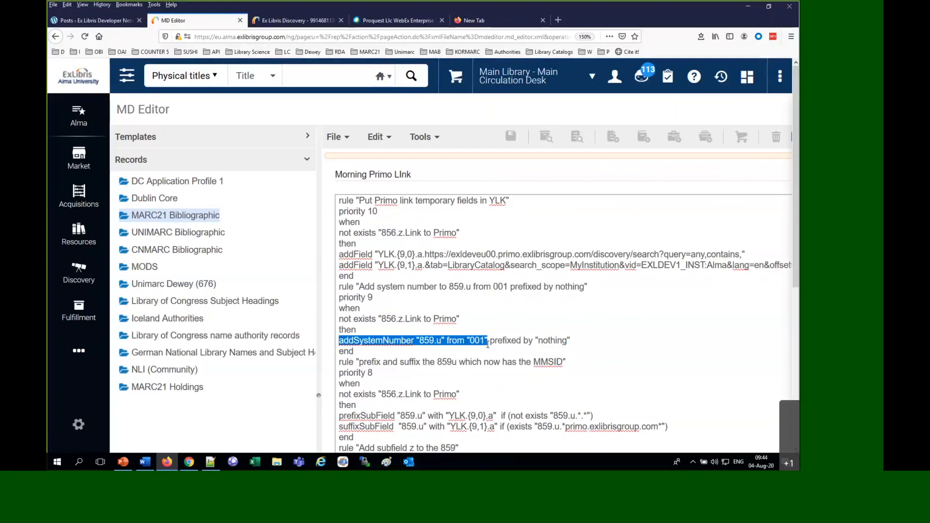
double_click(545, 341)
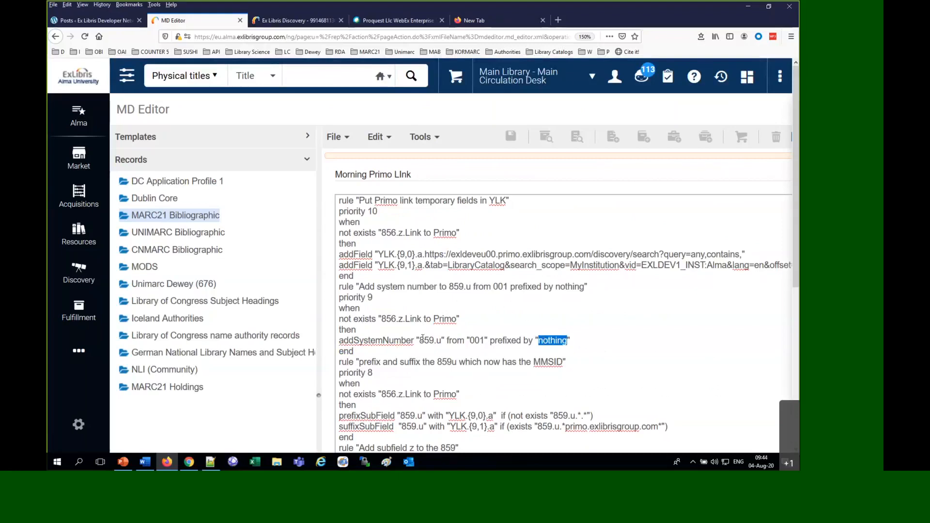
left_click_drag(425, 340, 446, 340)
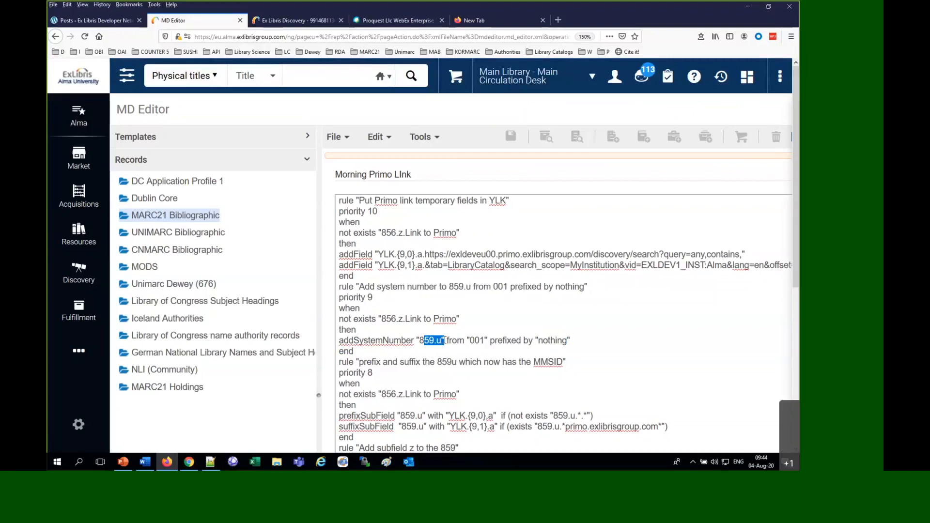
Examine the priority 8 rule's YLK.{9,0}.a prefix and YLK.{9,1}.a suffix for subfield 859.u
scroll(446, 341, "down", 4)
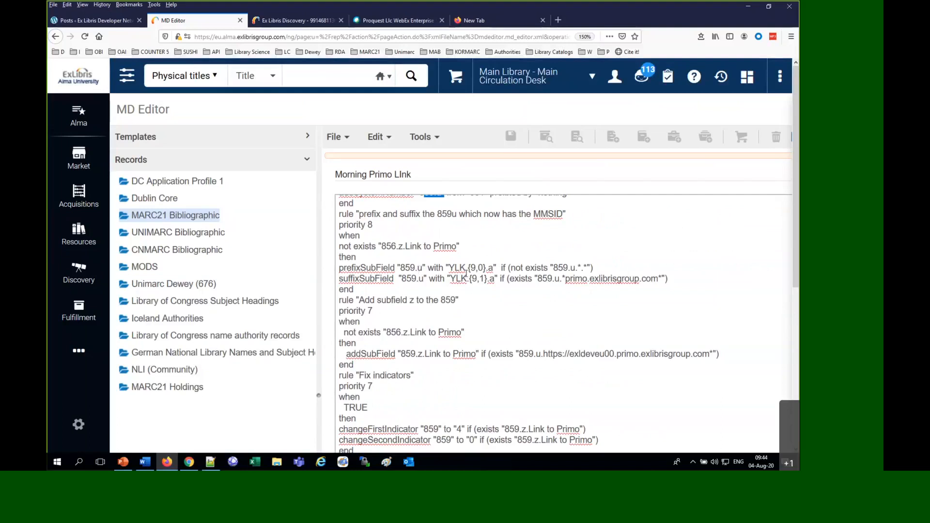
left_click_drag(449, 268, 486, 270)
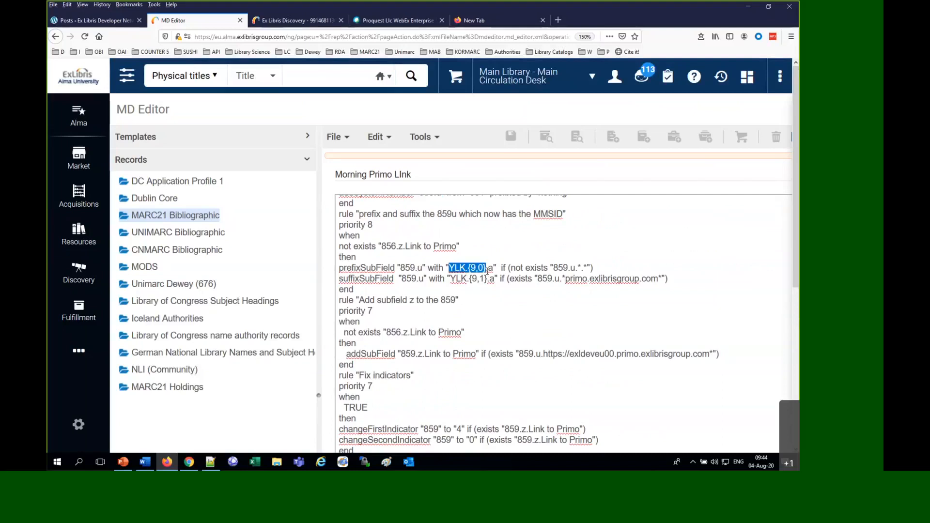
left_click_drag(451, 278, 486, 284)
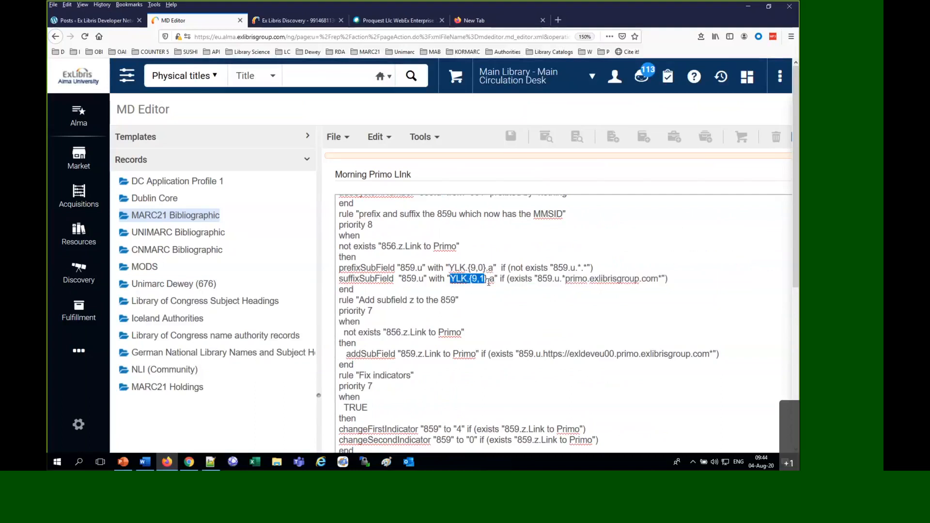
Compare the first rule's YLK.{9,0} and YLK.{9,1} URL parts with the priority 8 rule that prefixes and suffixes 859.u
scroll(488, 282, "up", 5)
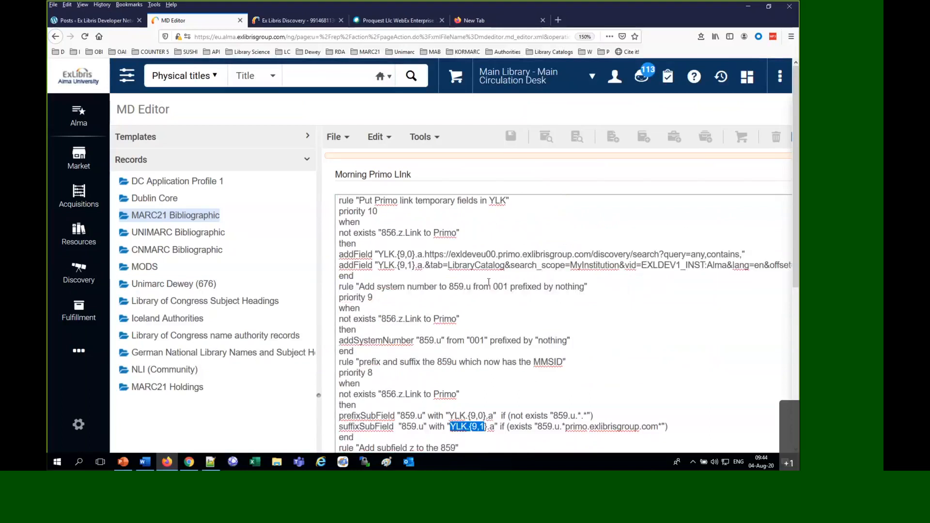
left_click_drag(421, 252, 466, 266)
left_click(451, 266)
scroll(466, 270, "down", 1)
scroll(467, 270, "down", 4)
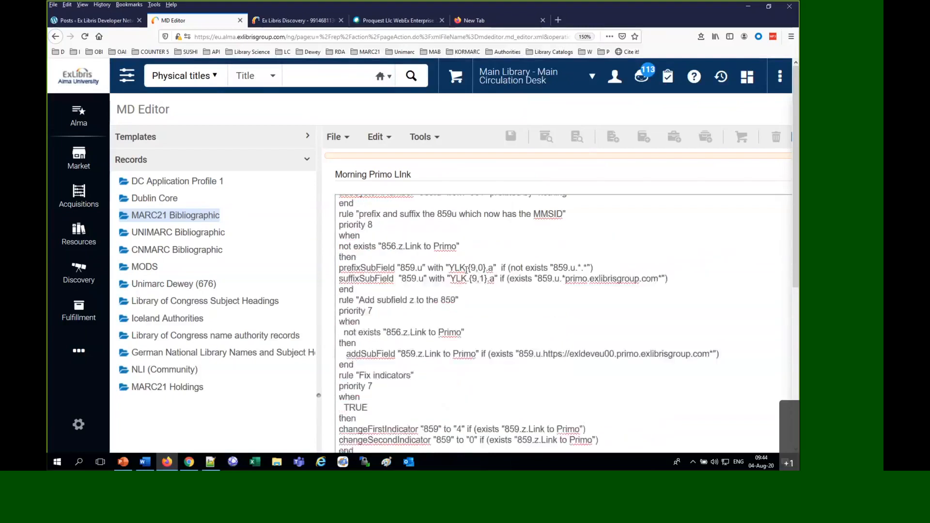
scroll(467, 270, "down", 5)
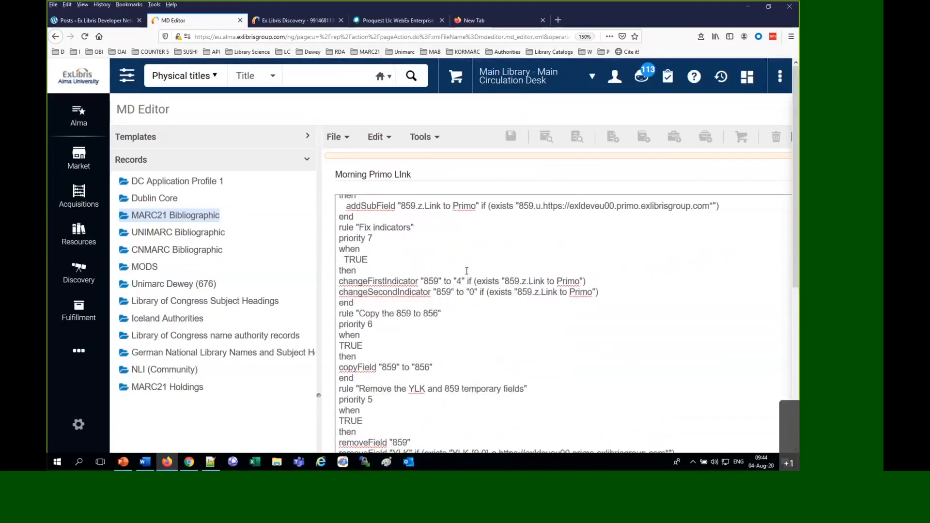
scroll(466, 271, "up", 9)
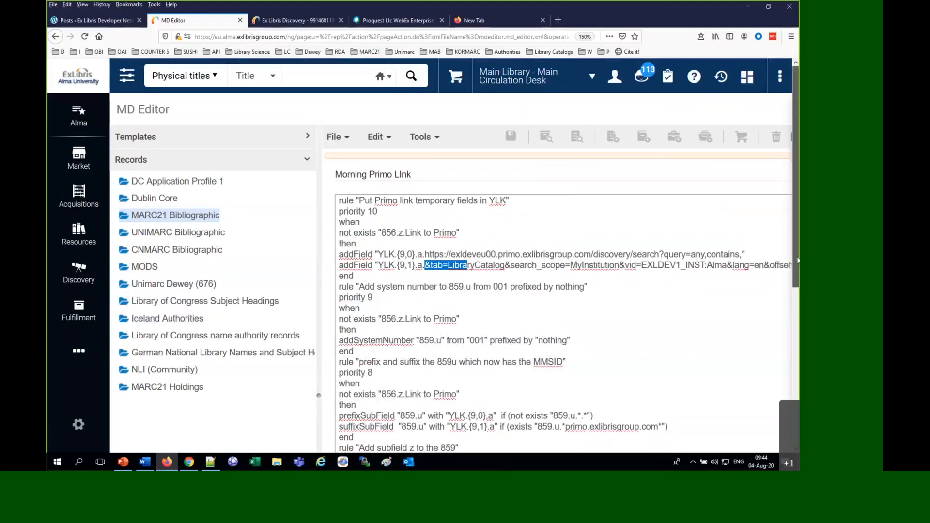
scroll(728, 223, "down", 2)
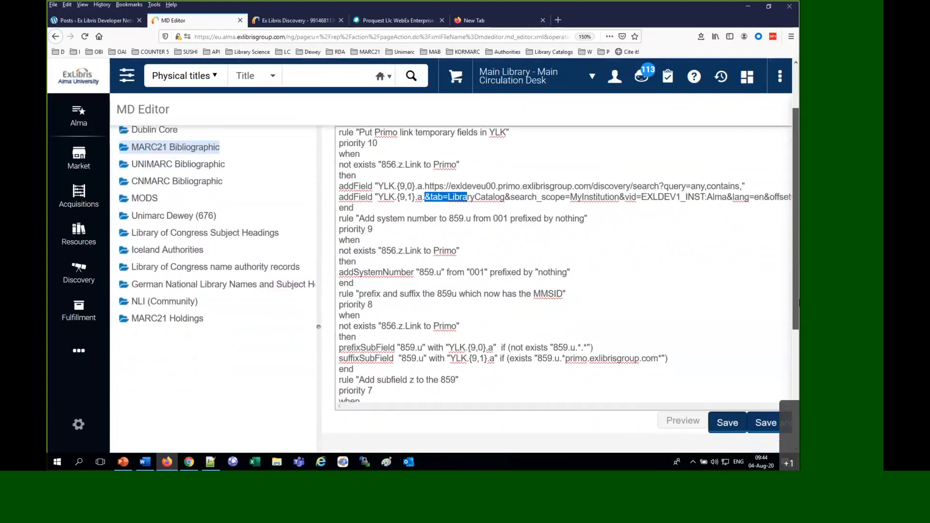
Examine the two priority 7 rules that add subfield z "Link to Primo" to the 859 and change its indicators to 4 and 0
left_click_drag(799, 303, 799, 306)
scroll(553, 326, "down", 5)
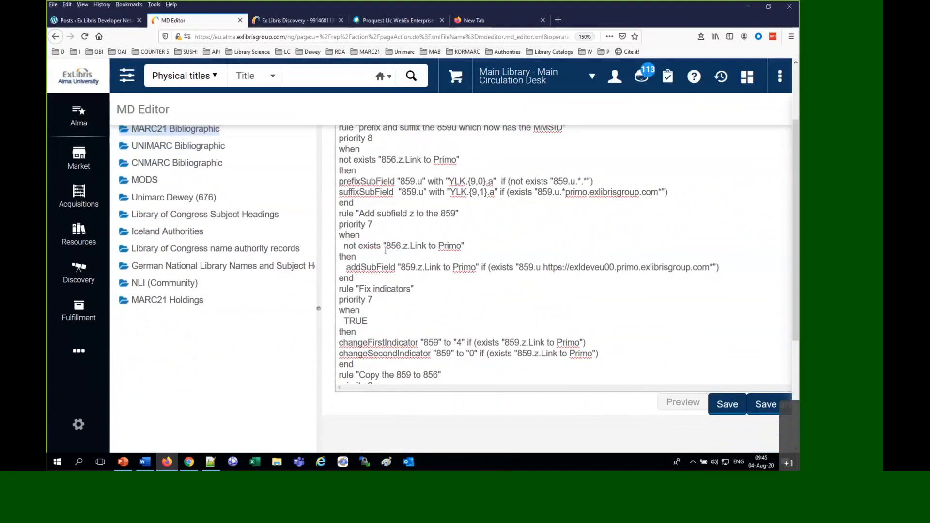
left_click_drag(390, 245, 459, 245)
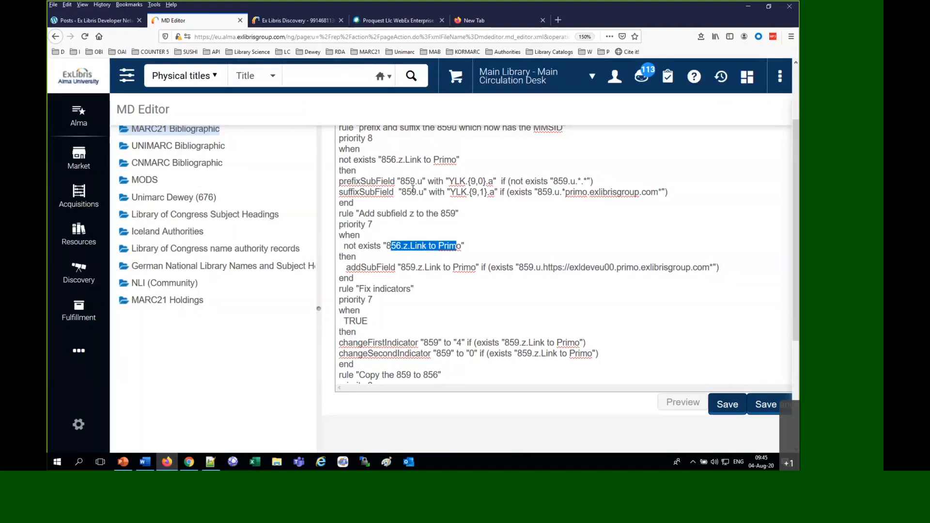
mouse_move(401, 267)
left_mouse_down()
mouse_move(417, 267)
mouse_move(339, 267)
mouse_move(417, 267)
left_mouse_up()
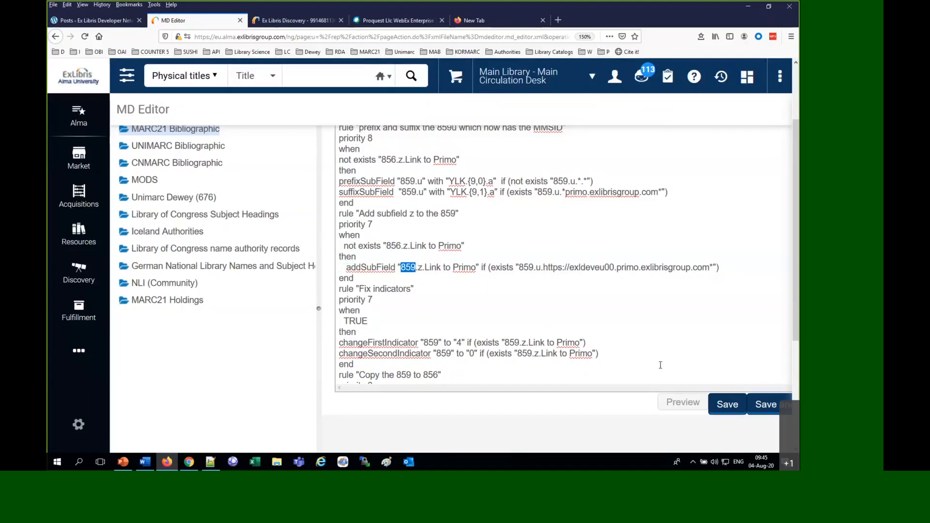
left_click(459, 343)
double_click(472, 353)
Examine the rules that copy the 859 to 856 and remove the temporary 859 and YLK fields
scroll(416, 282, "down", 5)
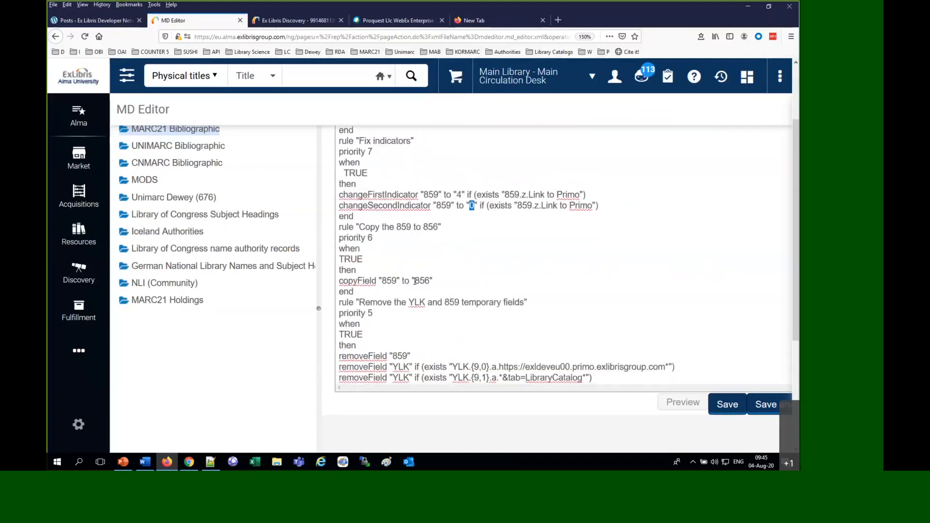
left_click(390, 281)
double_click(390, 280)
left_click_drag(415, 281, 428, 285)
scroll(490, 328, "down", 1)
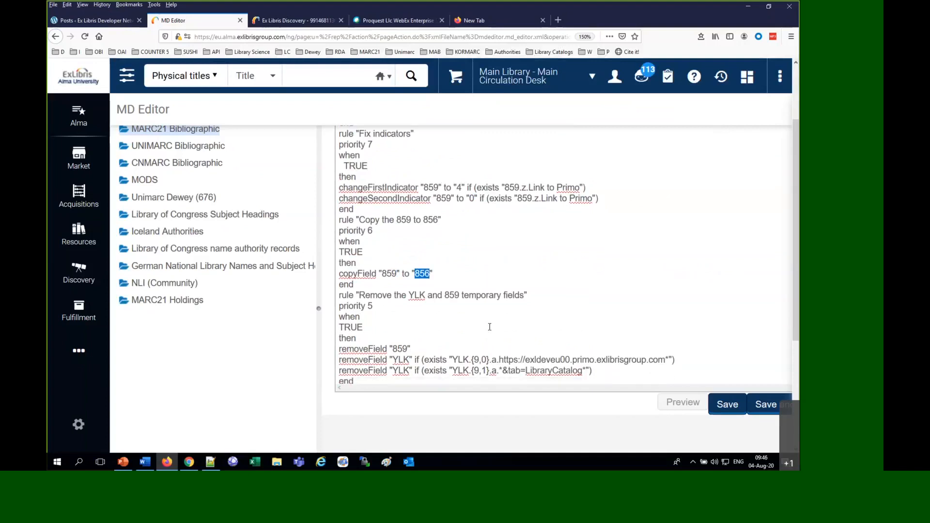
double_click(398, 346)
left_click(403, 366)
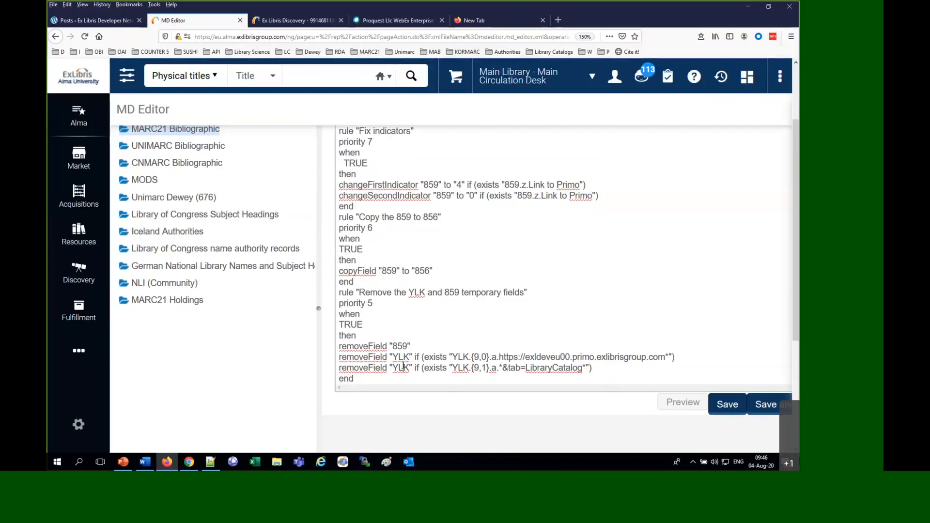
Reduce the page zoom to 120% and save the Morning Primo Link rule
key("ctrl+minus")
key("ctrl+minus")
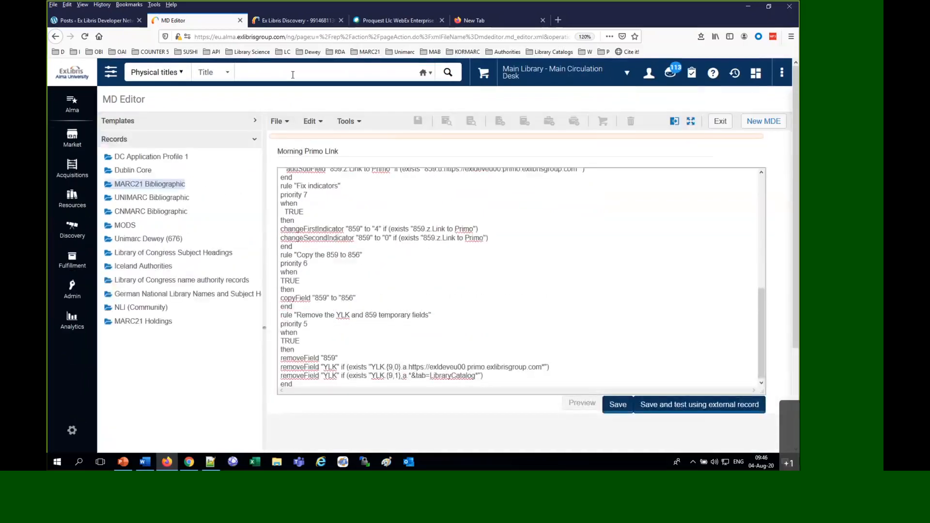
left_click(293, 77)
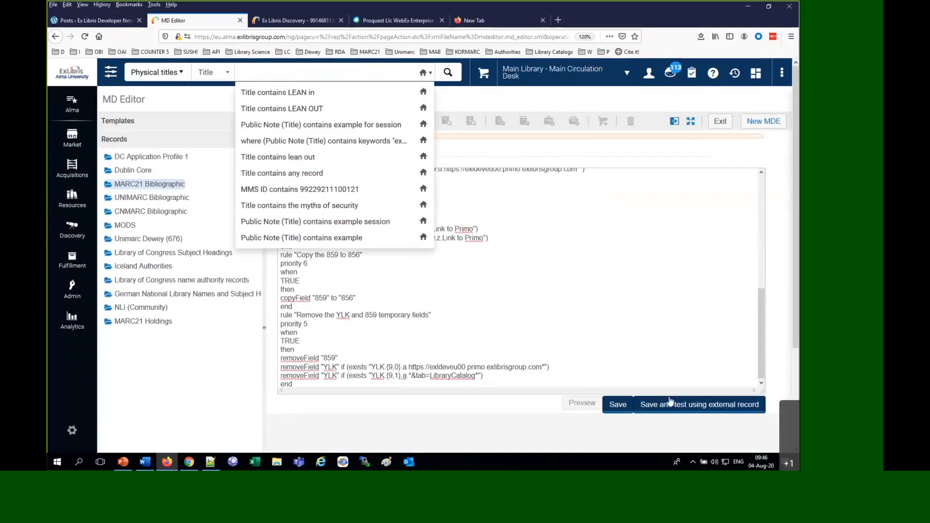
left_click(619, 406)
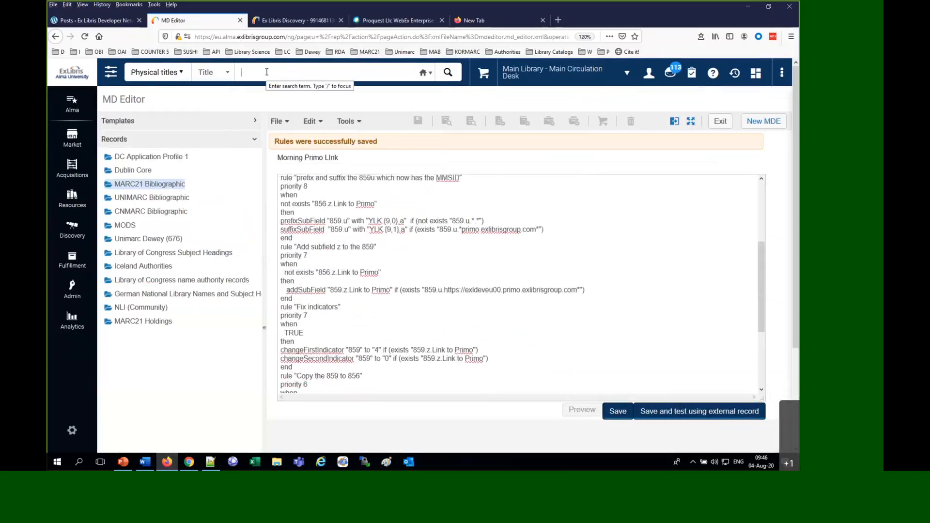
Search physical titles for "diversity" and open the "Workplace diversity program 2002-2007" record in the MD Editor
left_click(266, 72)
type("diversity")
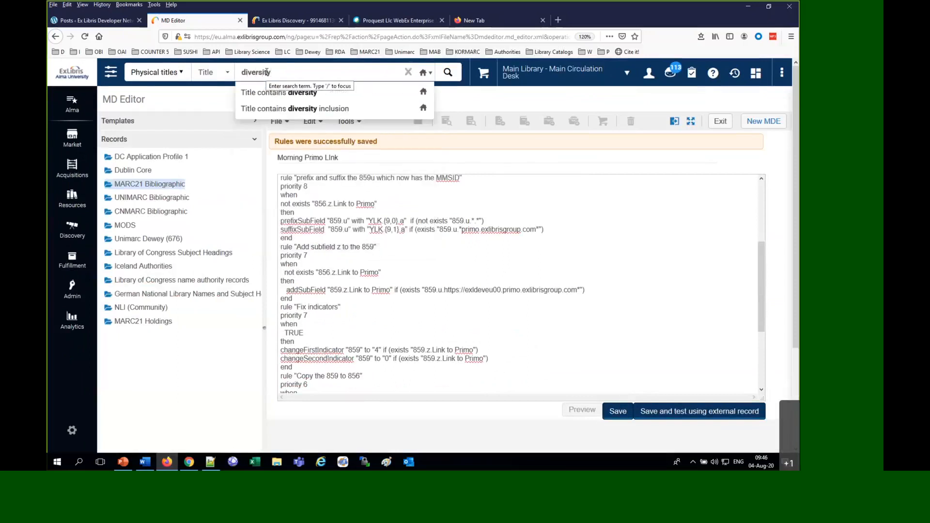
key("Return")
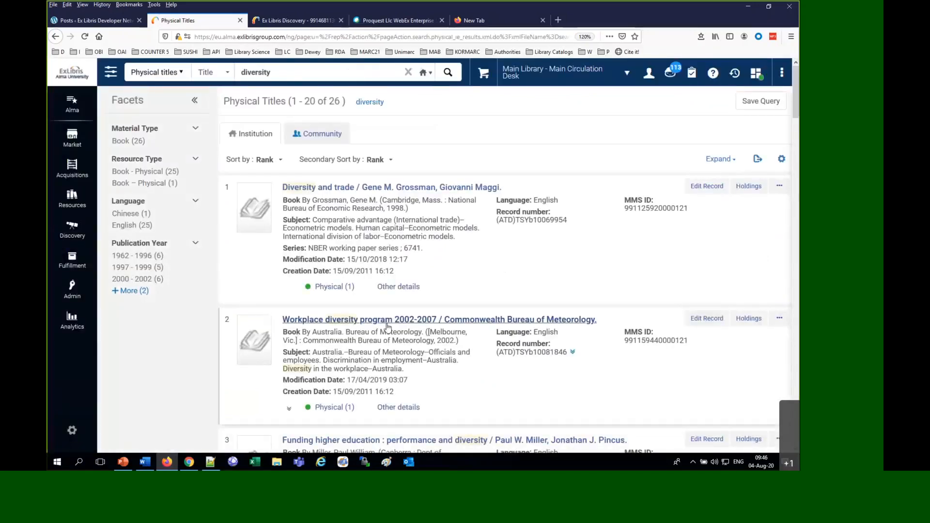
left_click(387, 319)
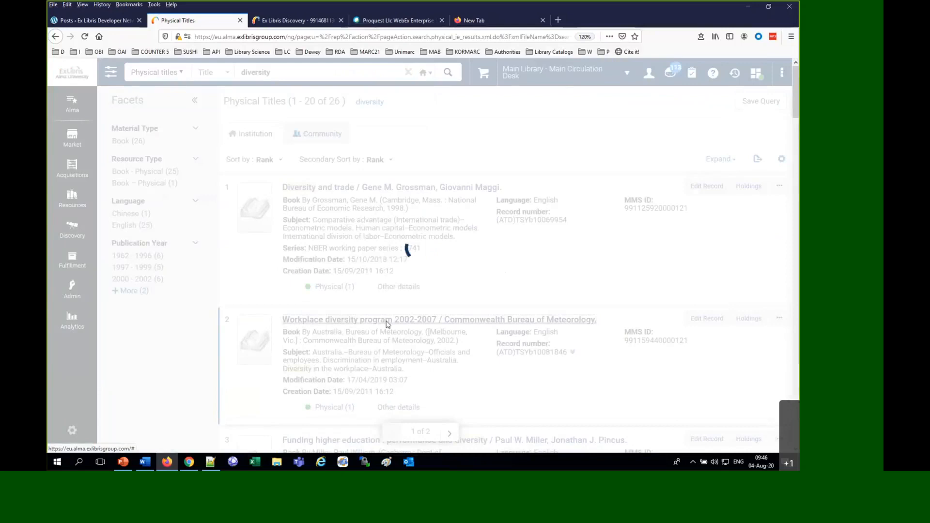
left_click(772, 103)
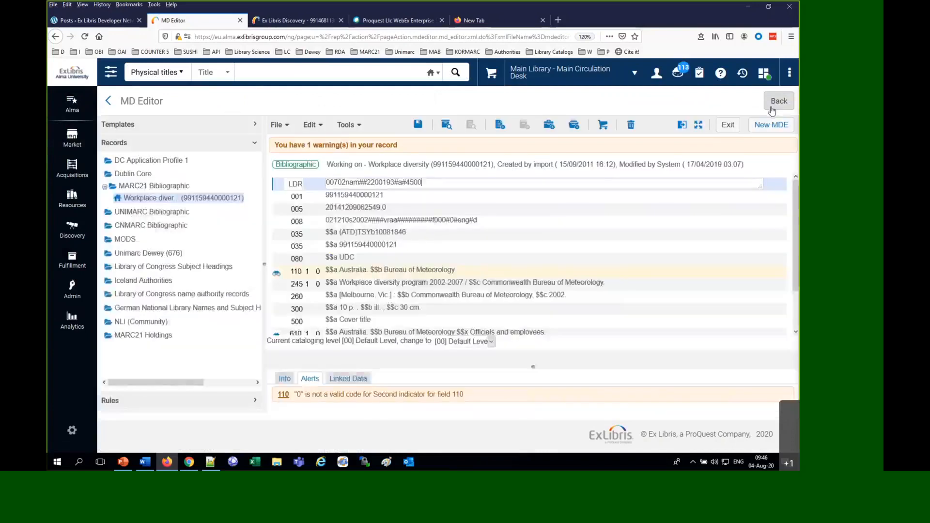
Split the editor, filter the rules by "morning", and open the shared Morning Primo Link normalization rule beside the record
left_click(682, 125)
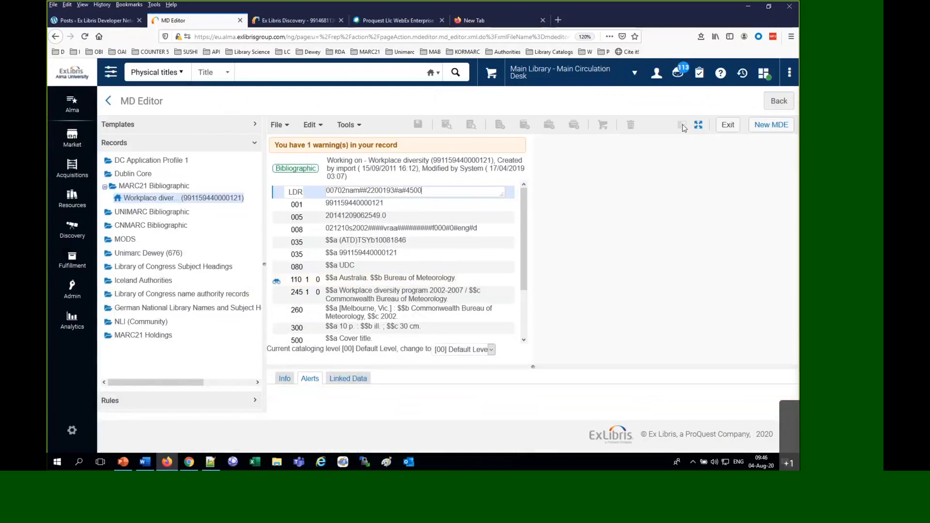
left_click(175, 406)
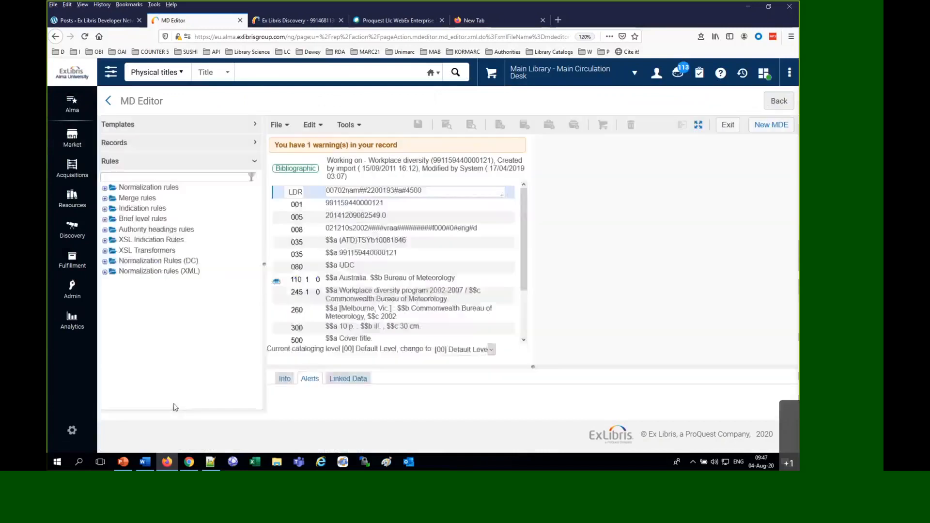
left_click(114, 179)
type("momnring")
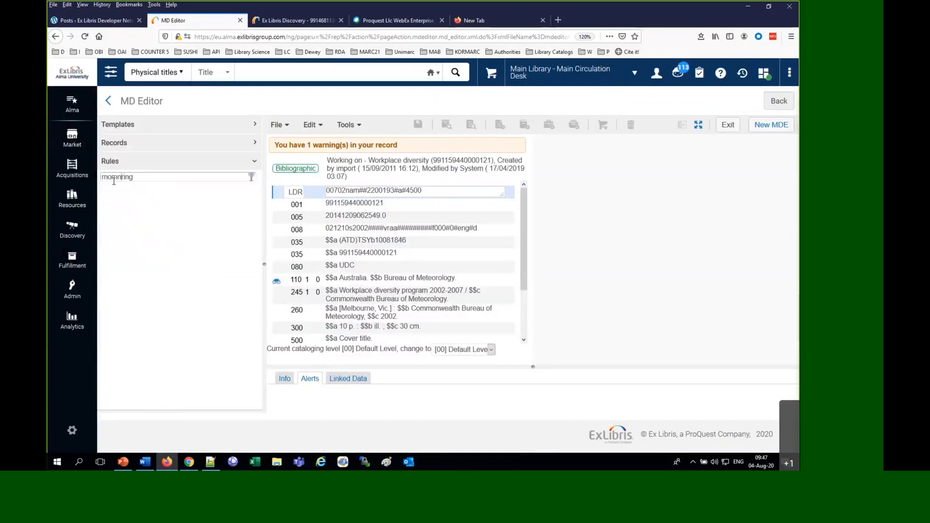
key("BackSpace")
key("BackSpace")
key("BackSpace")
type("rn")
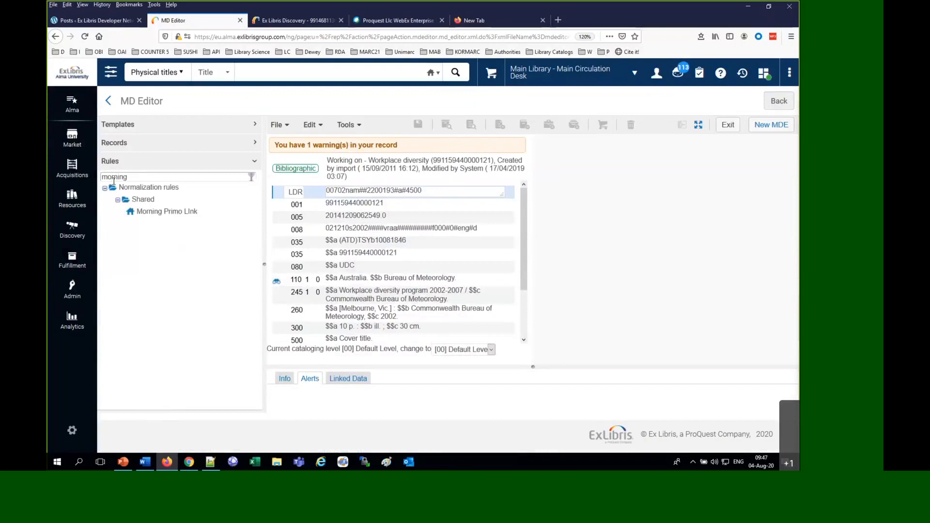
right_click(166, 212)
left_click(141, 224)
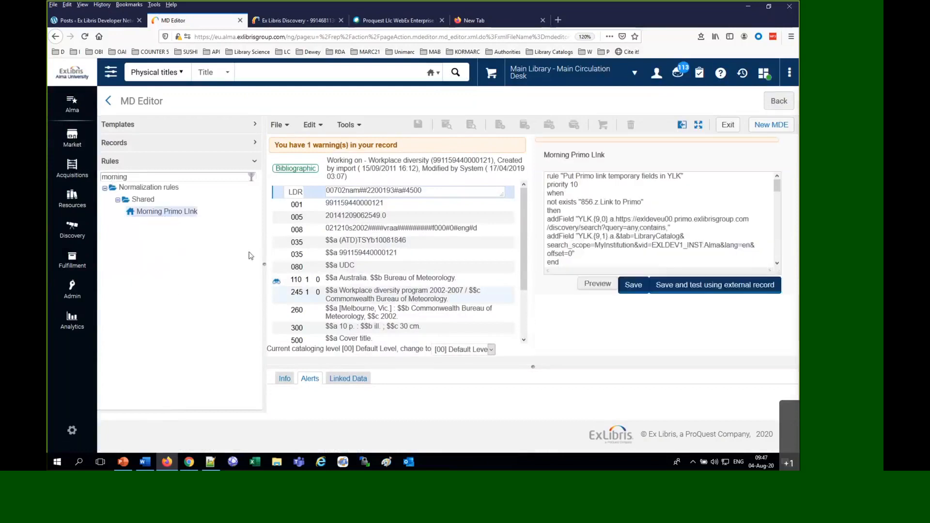
Preview the rule on the Workplace diversity record and copy the URL from the 856 subfield u
left_click(608, 286)
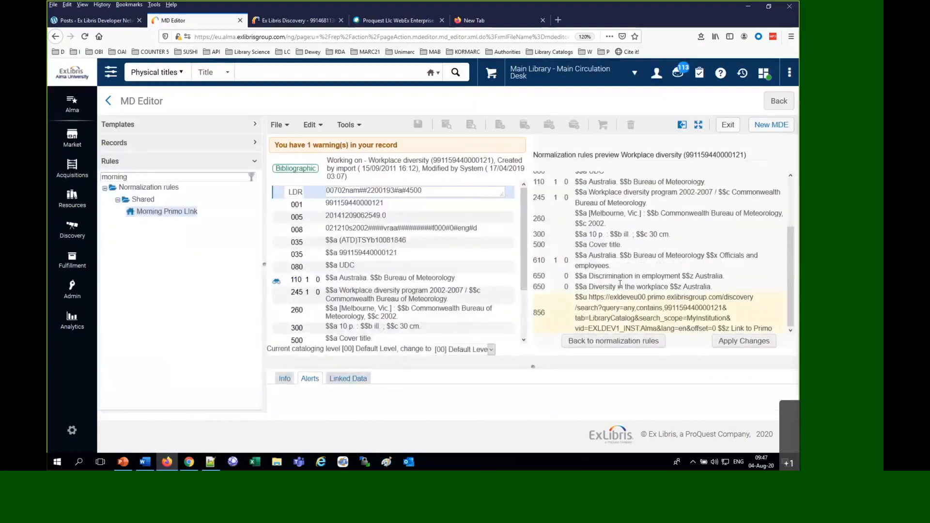
left_click_drag(592, 297, 716, 333)
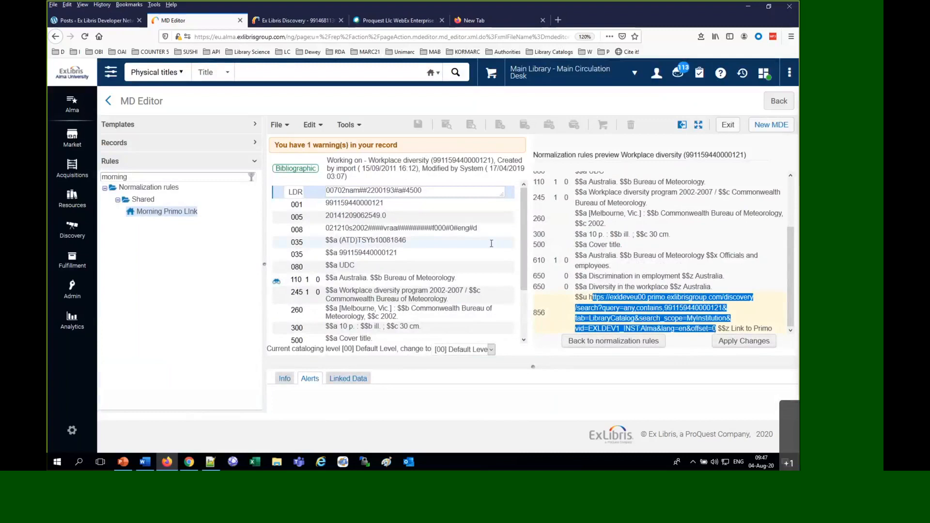
left_click_drag(590, 297, 715, 331)
key("ctrl+c")
Switch to Chrome and load the copied 856 link in the Ex Libris Discovery page
left_click(189, 463)
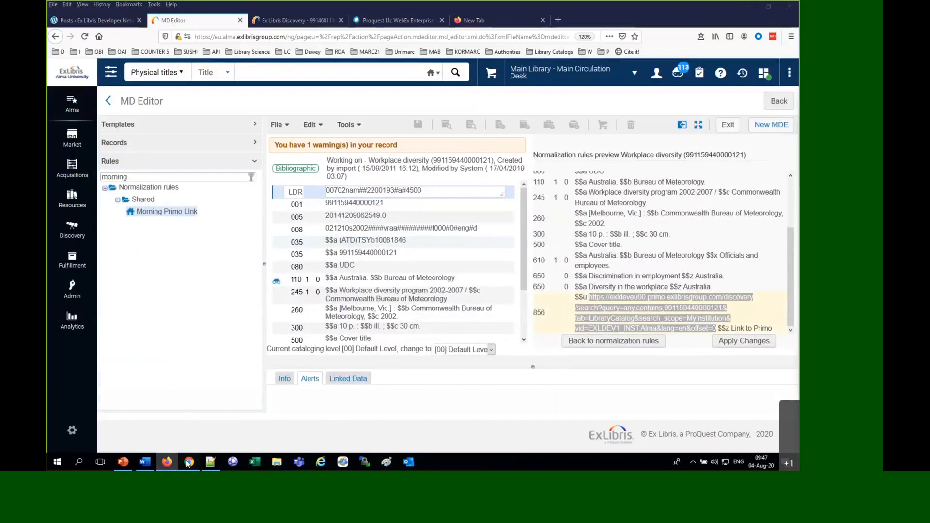
left_click(280, 25)
left_click(307, 8)
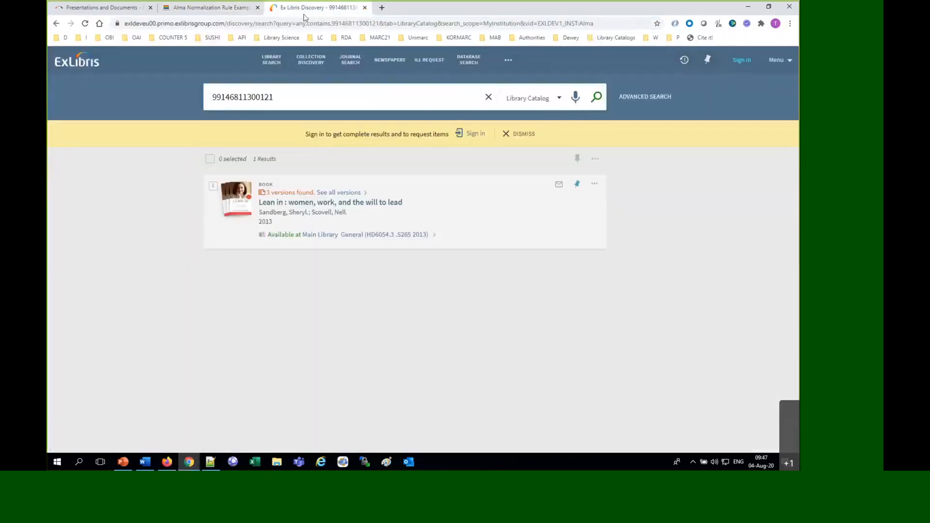
left_click(304, 24)
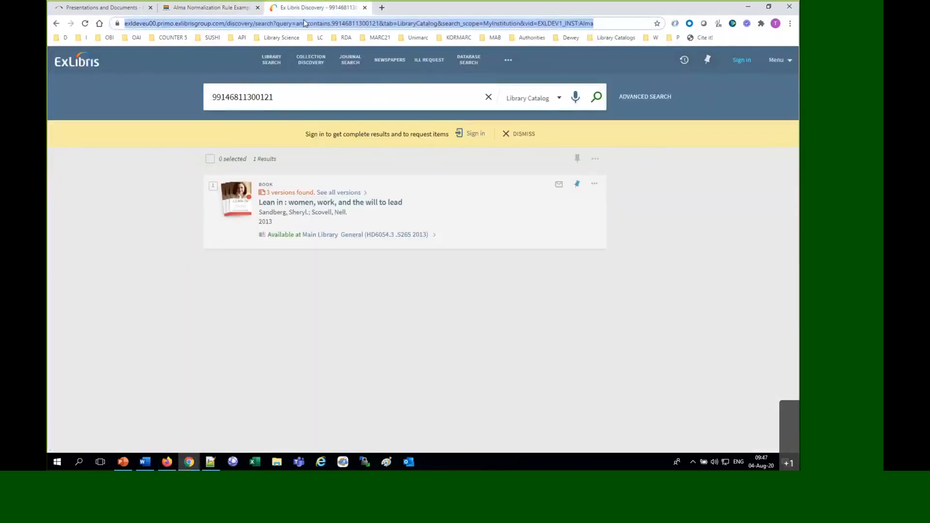
key("ctrl+v")
key("Return")
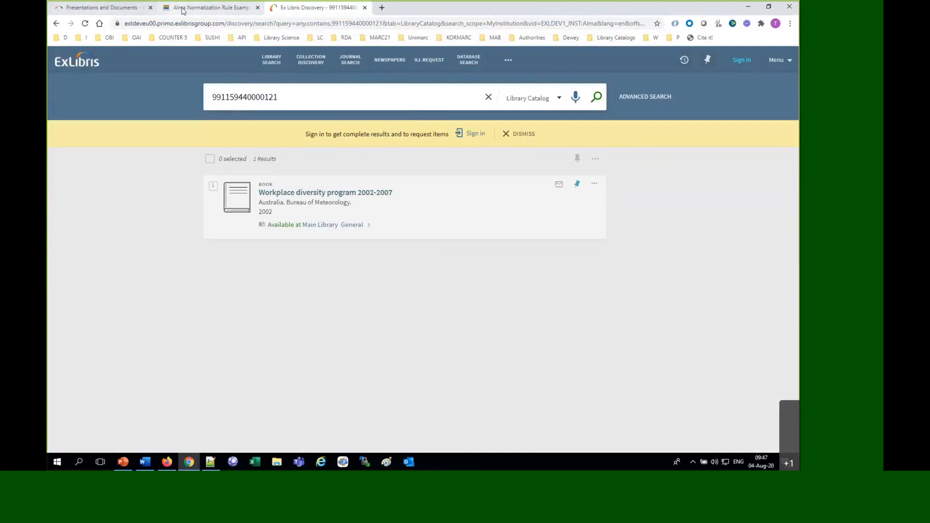
View the Alma Normalization Rule Examples and Presentations and Documents pages, and return to Alma in Firefox
left_click(182, 10)
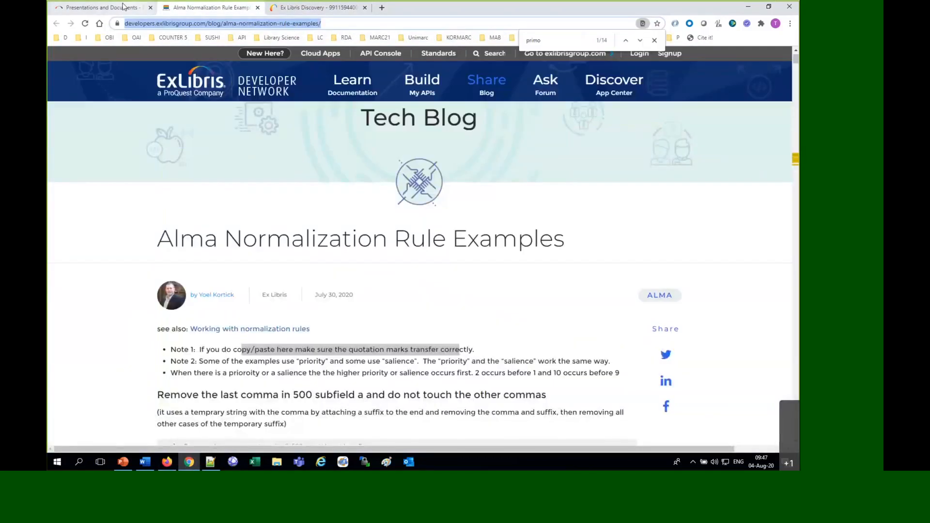
left_click(122, 6)
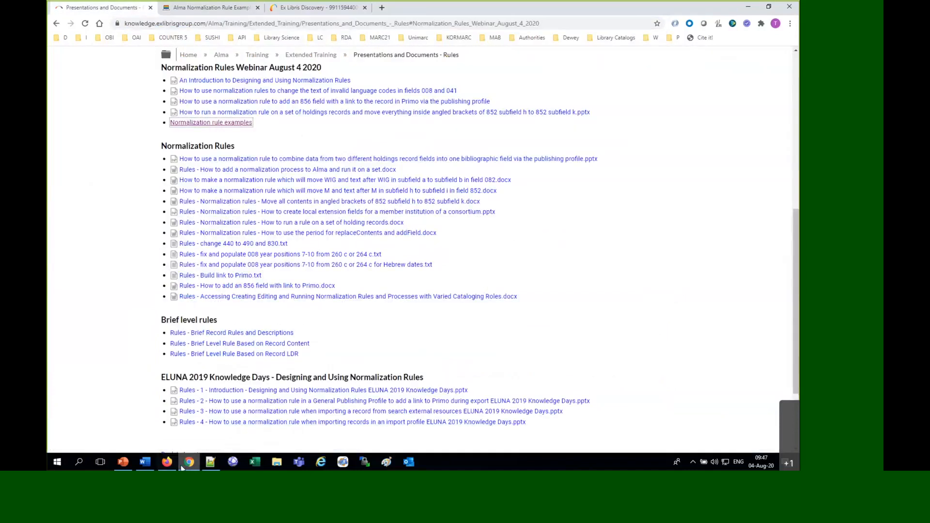
left_click(167, 463)
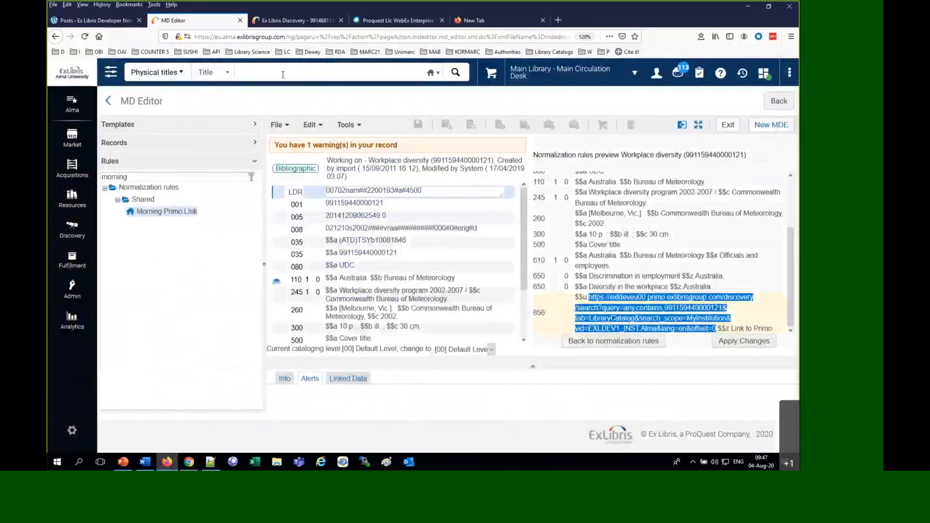
Release all MARC21 Bibliographic records from the MD Editor and confirm the release
left_click(152, 202)
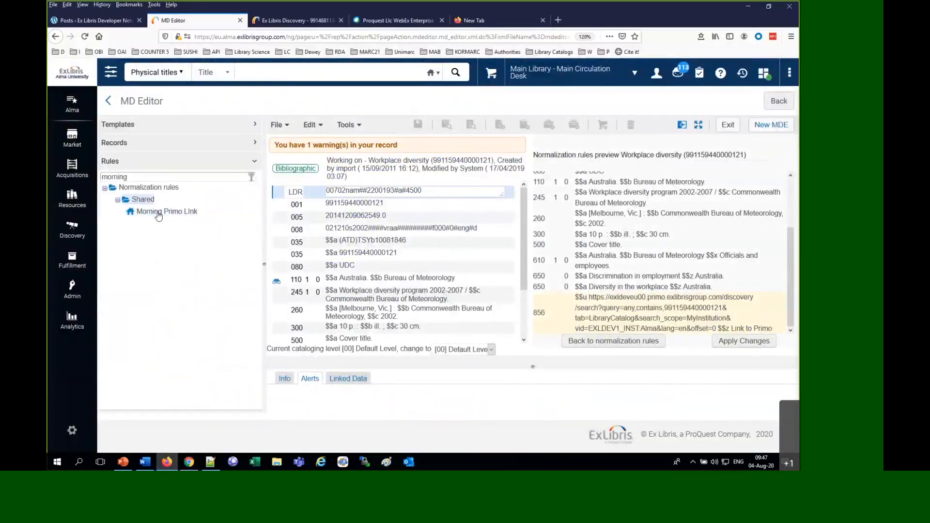
left_click(122, 150)
right_click(146, 187)
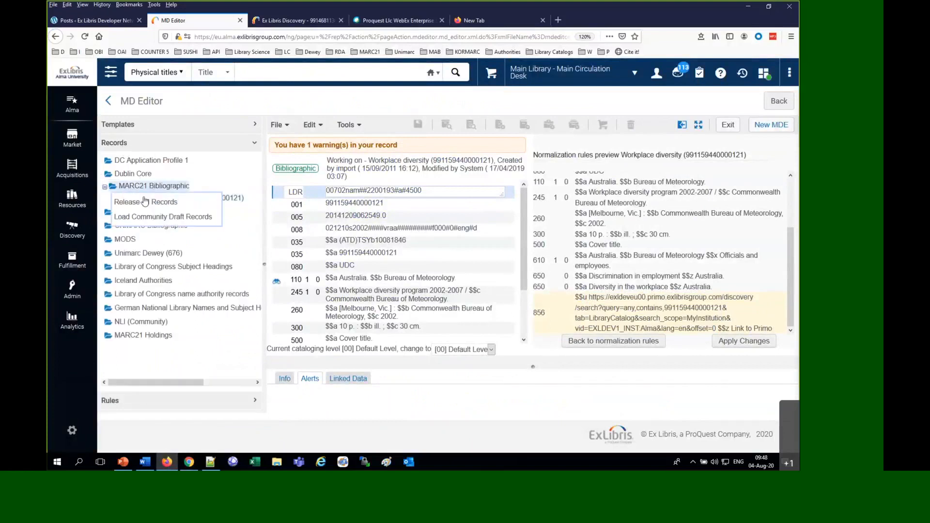
left_click(146, 201)
left_click(409, 281)
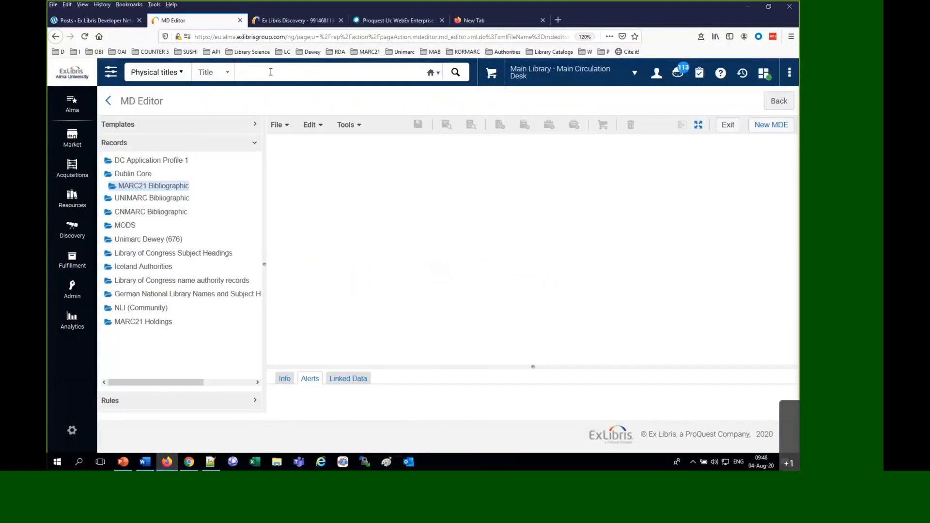
Search the physical titles for "diversity" again
type("diversity")
key("Return")
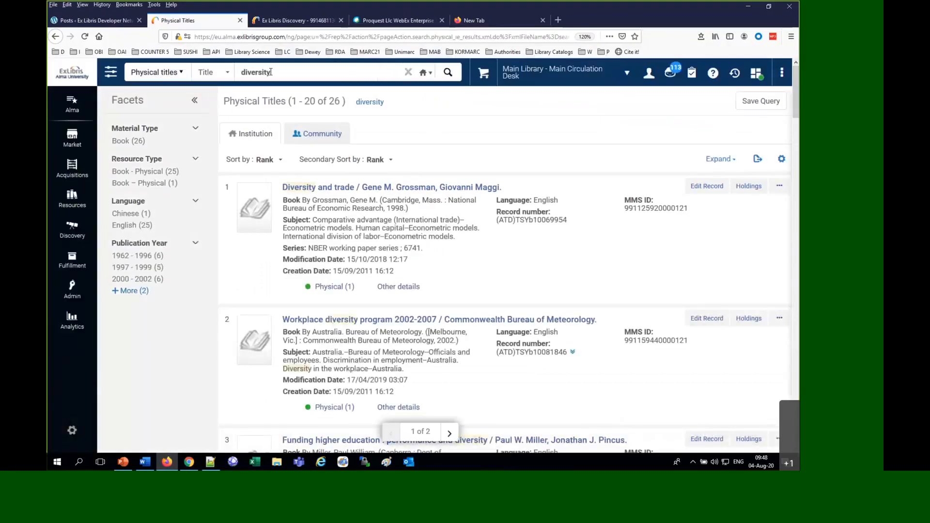
Save the physical titles "diversity" search as a logical set named "morning session diversity"
left_click(761, 102)
left_click(222, 156)
type("monring")
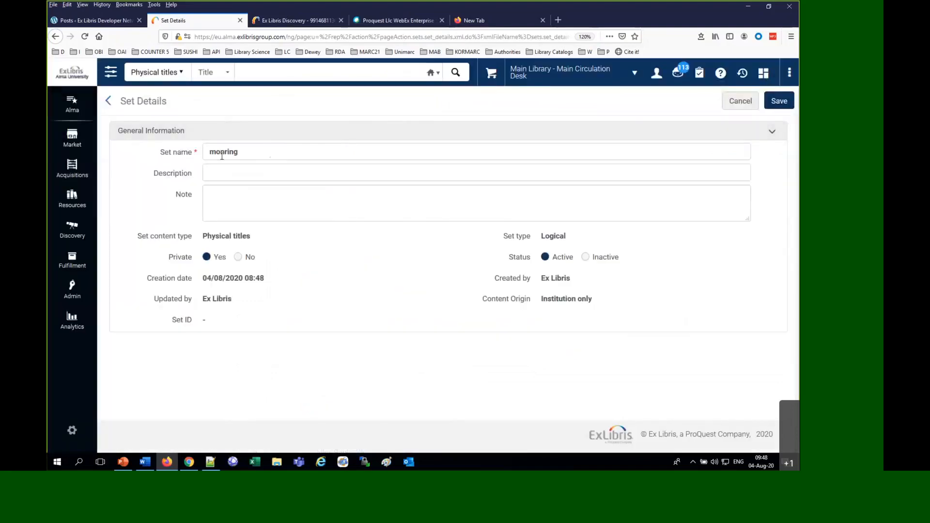
left_click(222, 156)
key("BackSpace")
type("r")
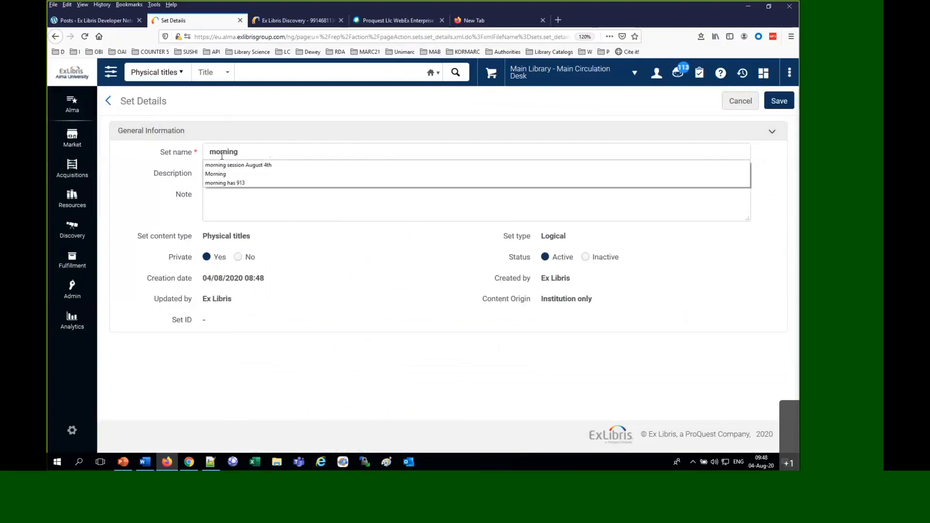
key("End")
type("d")
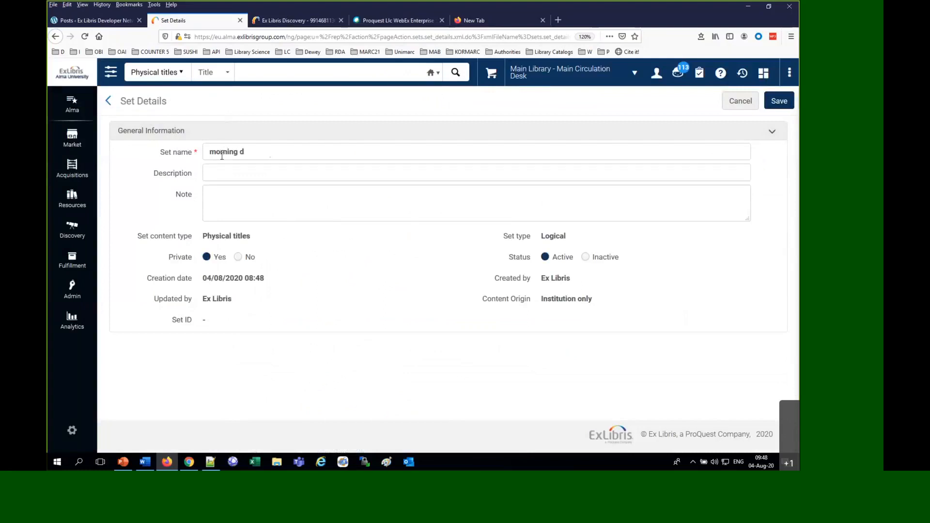
type("ession diversity")
left_click(778, 109)
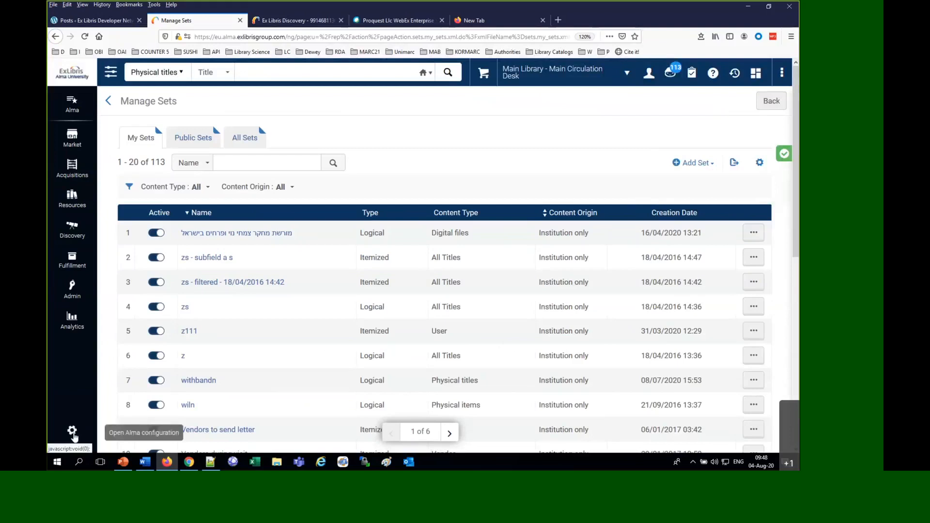
Open the normalization processes of the MARC21 Bibliographic profile in the Resources metadata configuration
left_click(74, 436)
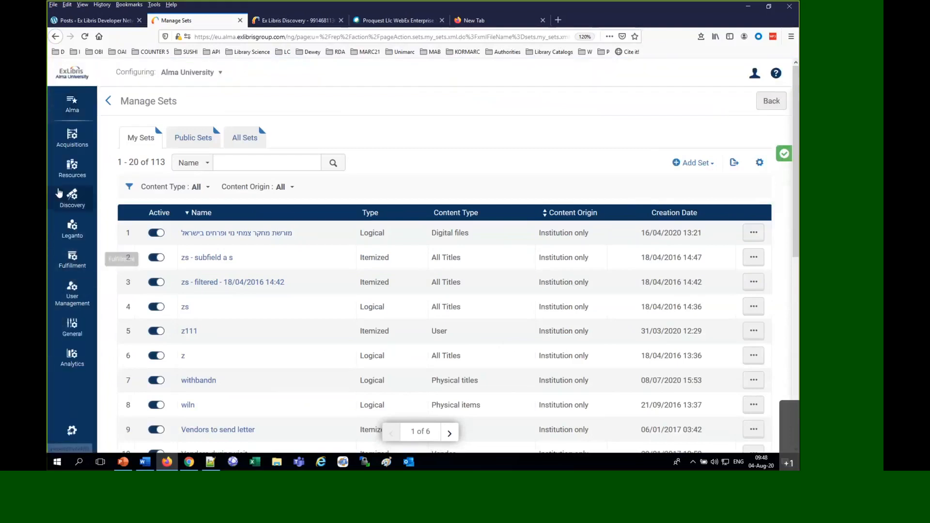
left_click(66, 177)
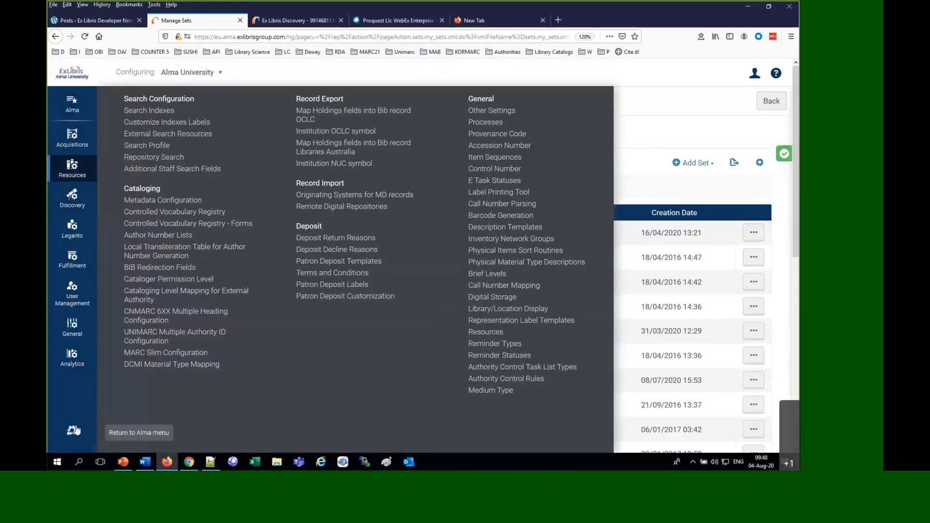
left_click(151, 204)
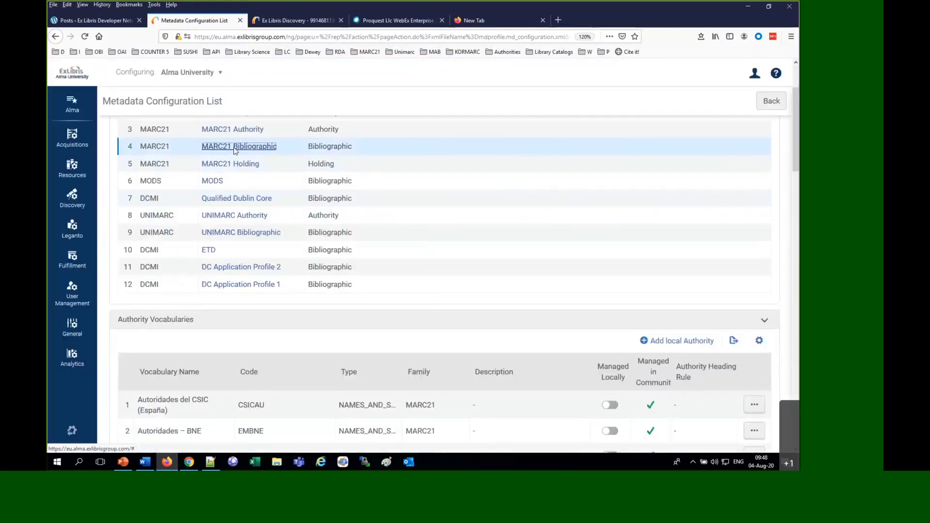
left_click(235, 148)
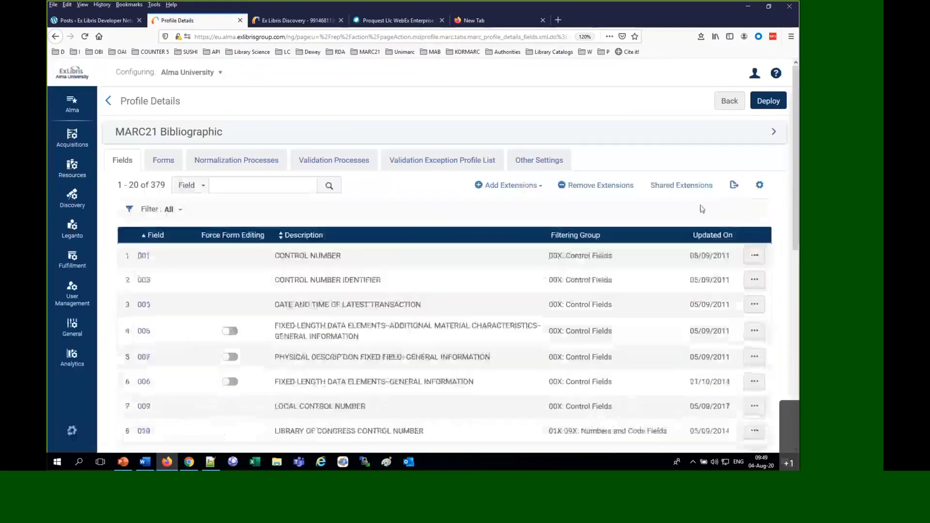
left_click(216, 164)
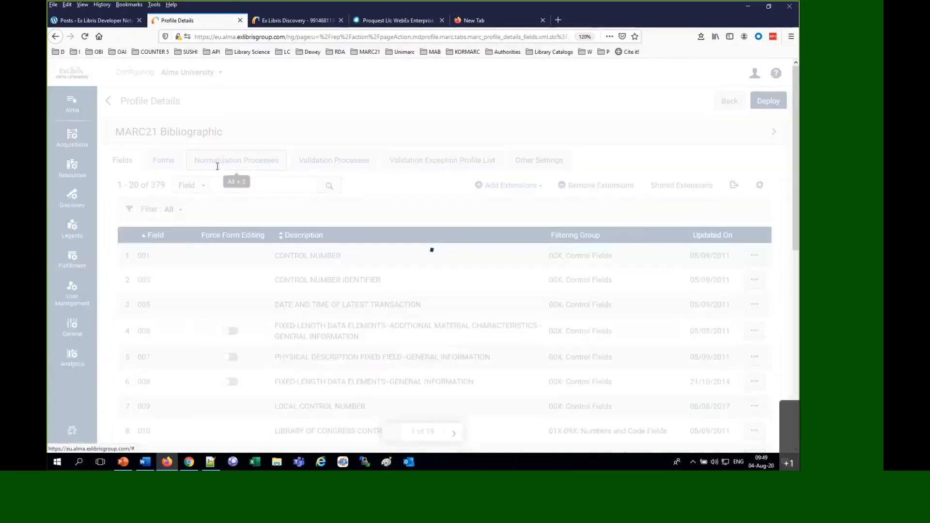
Add a normalization process with the name and description "morning link Primo" and continue to its tasks
left_click(700, 190)
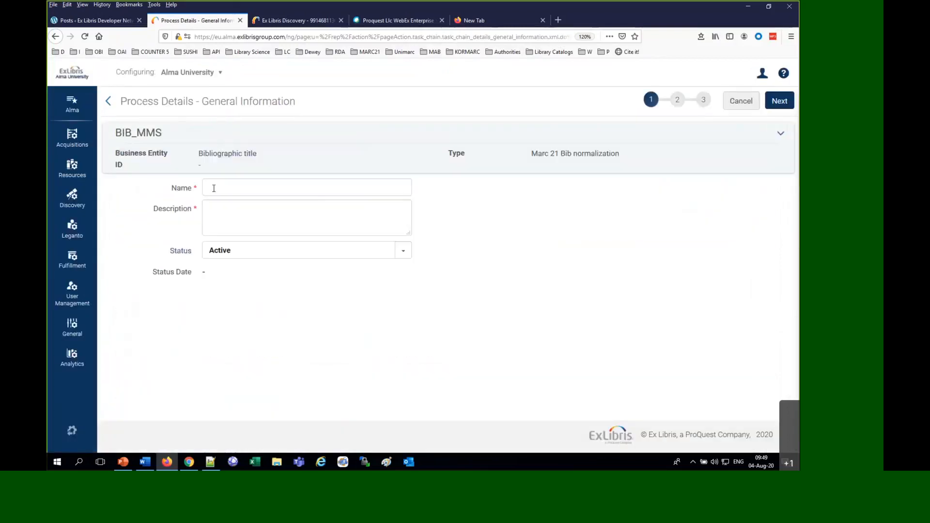
type("monring")
key("BackSpace")
key("BackSpace")
key("BackSpace")
key("BackSpace")
key("BackSpace")
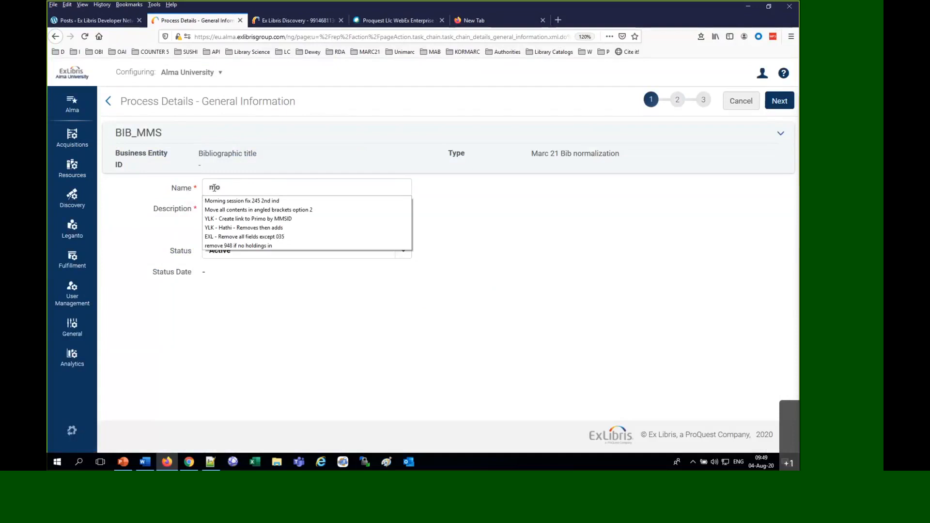
type("rning ")
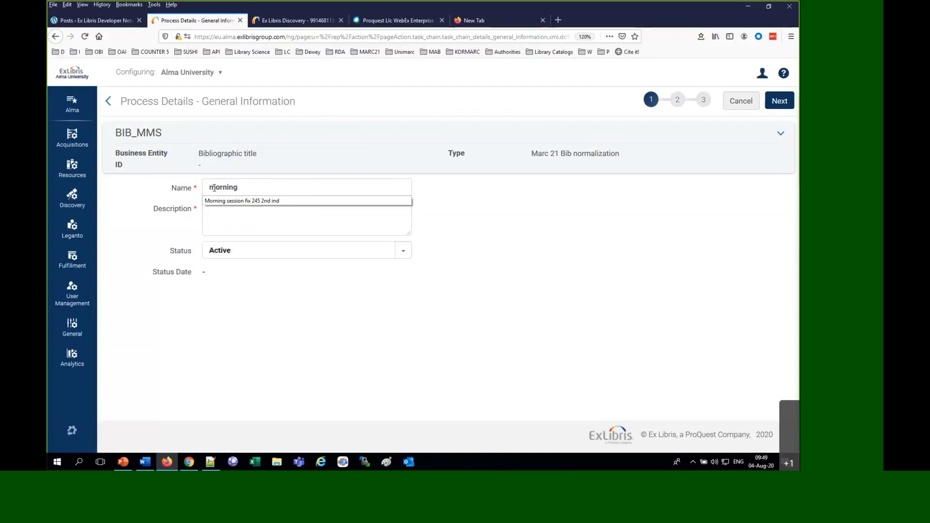
type("link Primo")
left_click_drag(291, 194, 51, 161)
key("ctrl+c")
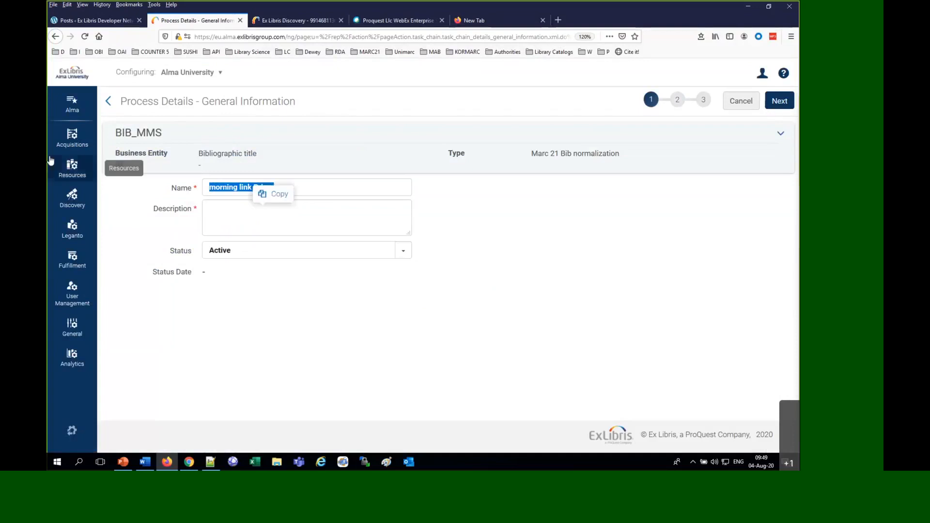
left_click(214, 209)
key("ctrl+v")
left_click(779, 100)
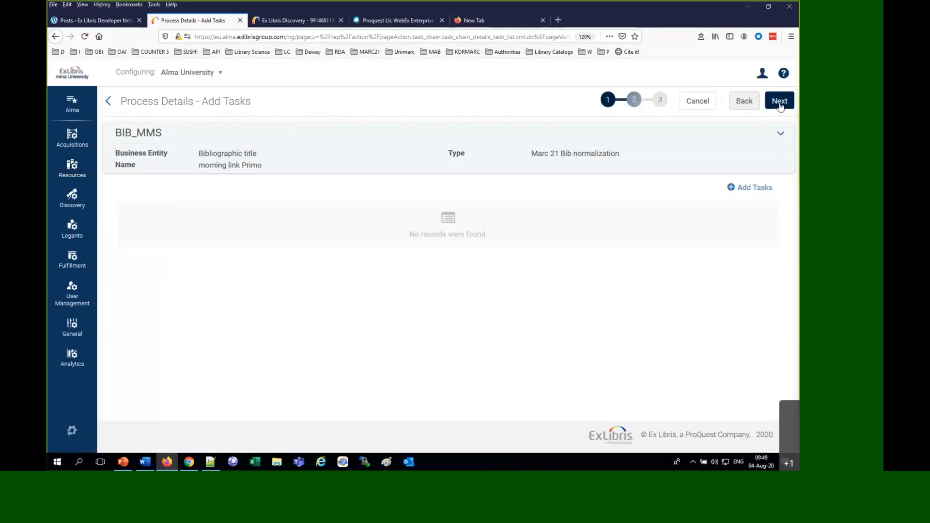
Add the MarcDroolNormalization task to the new normalization process
left_click(755, 188)
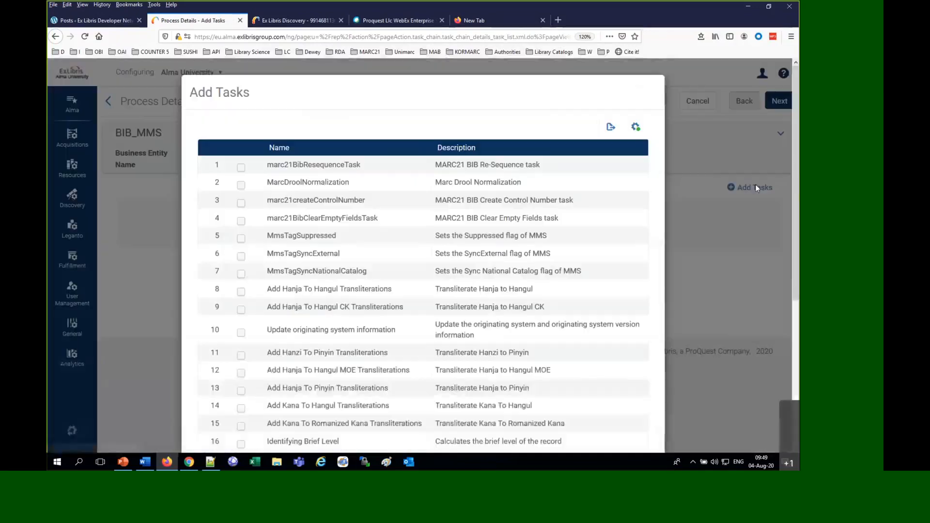
scroll(308, 156, "down", 4)
scroll(308, 160, "up", 5)
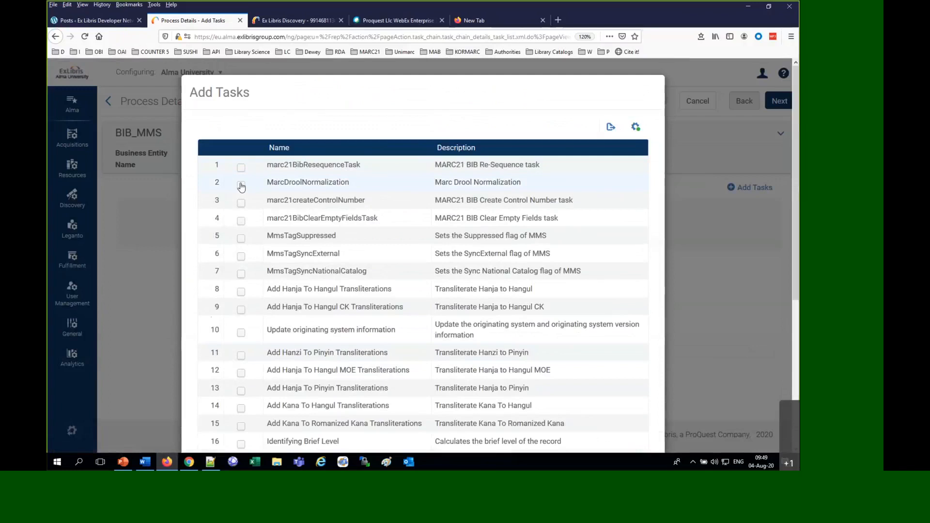
left_click(242, 187)
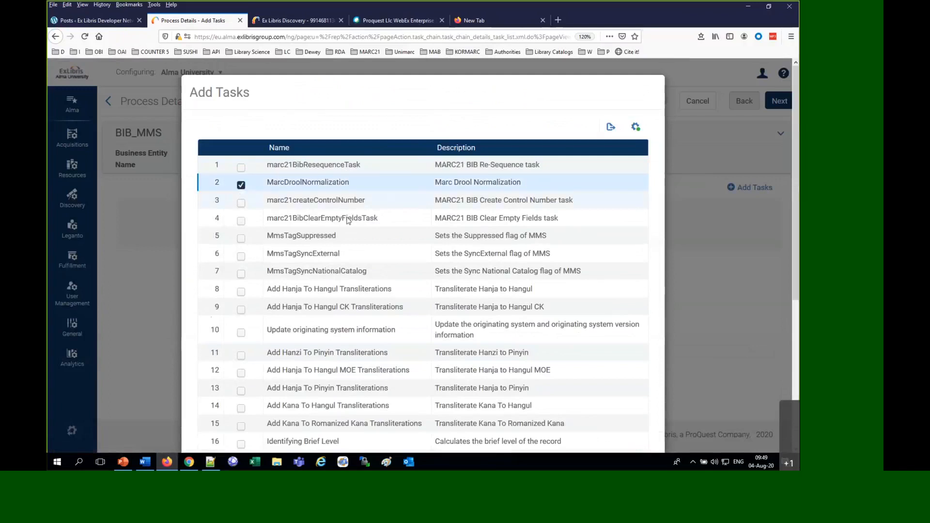
scroll(348, 221, "down", 5)
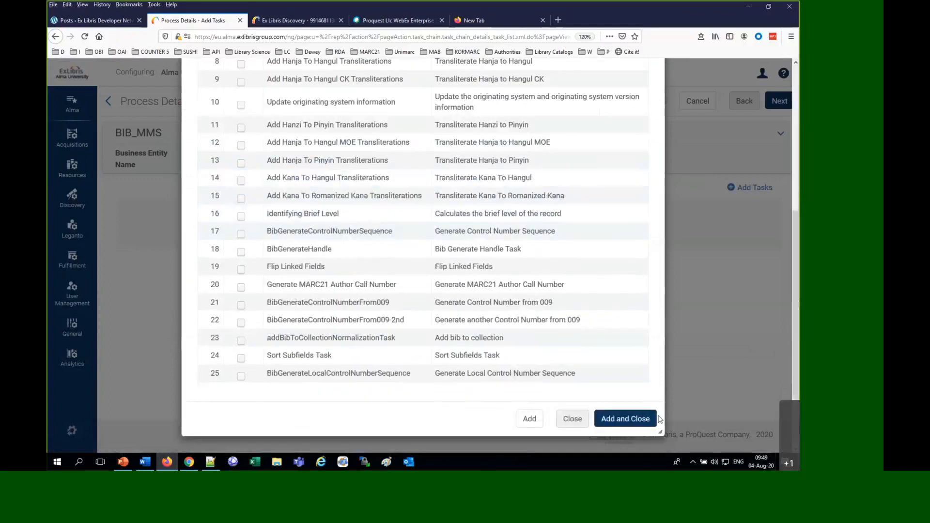
left_click(654, 419)
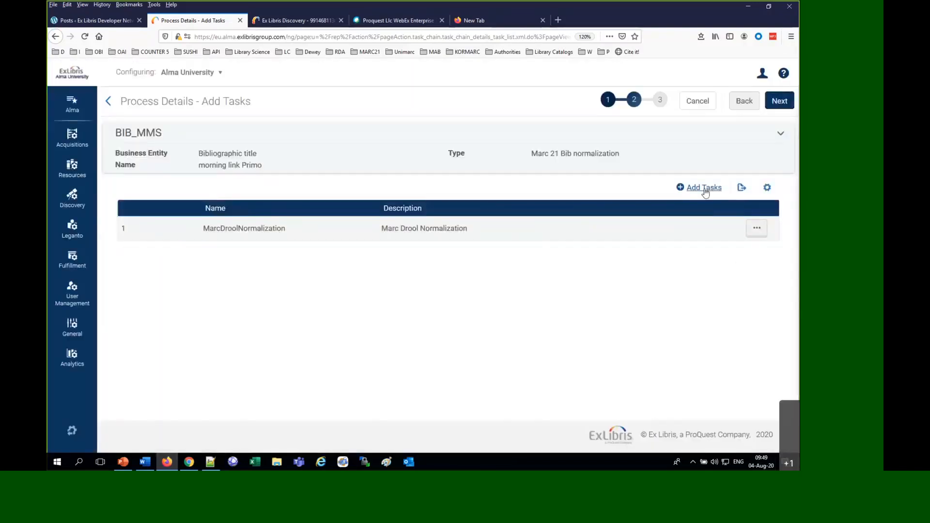
left_click(705, 189)
scroll(339, 194, "down", 5)
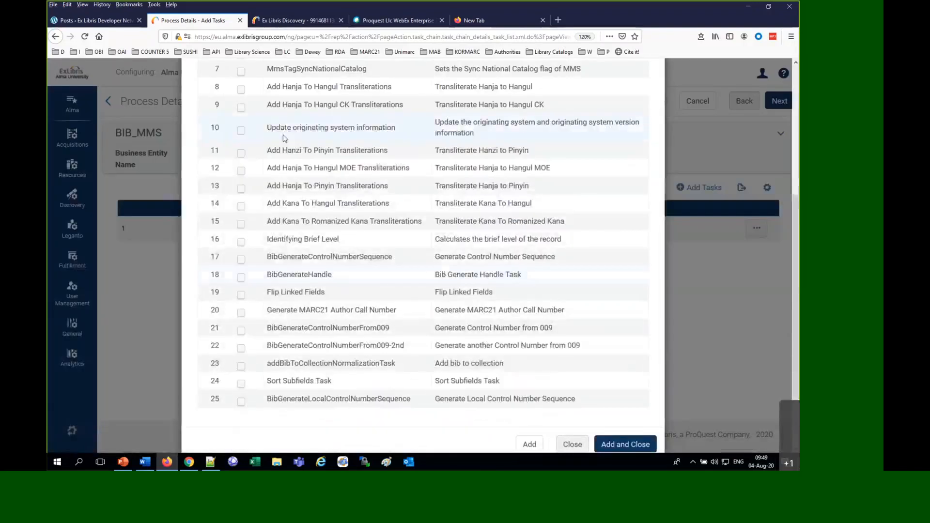
left_click(572, 444)
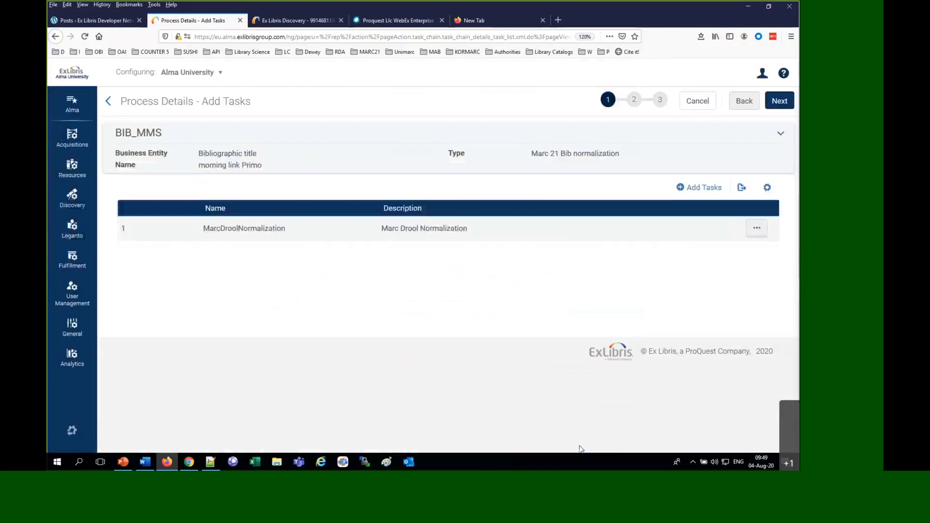
Set the process's Drools File Key to the Morning Primo Link rule and save the process
left_click(775, 106)
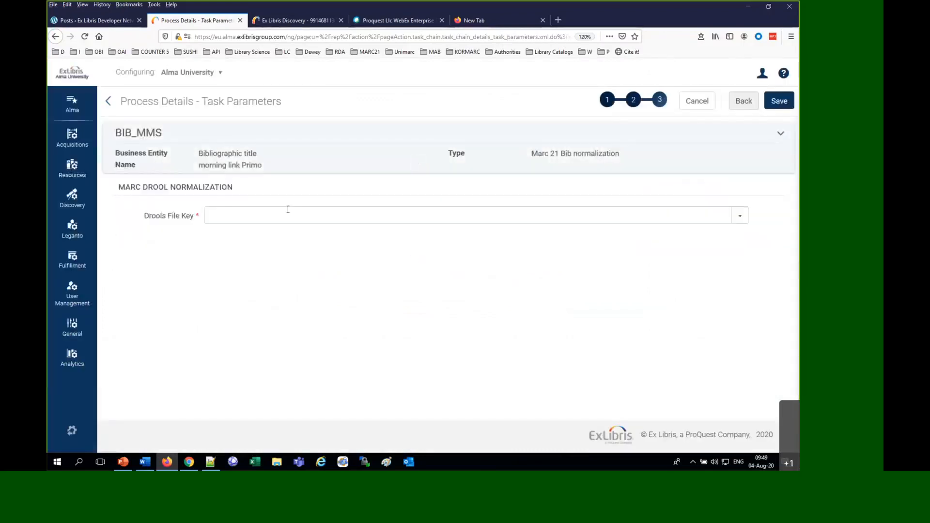
left_click(287, 215)
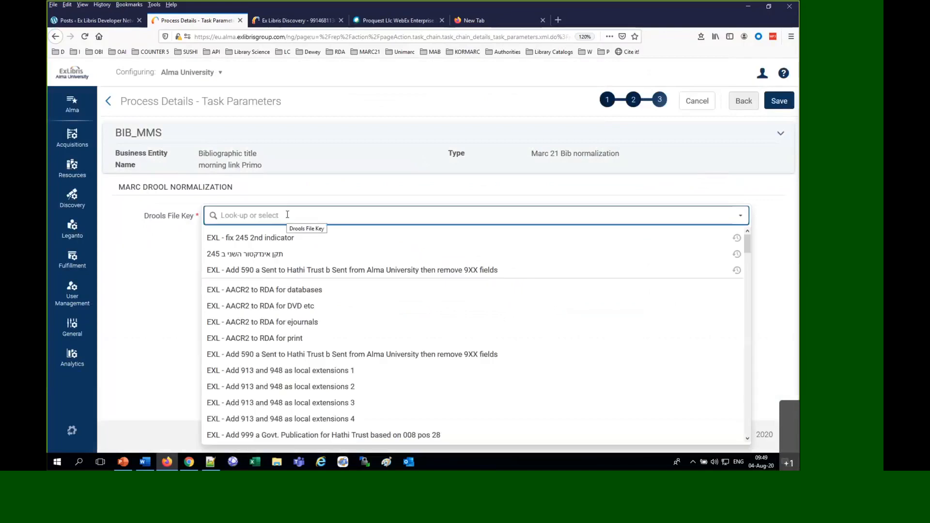
type("mo")
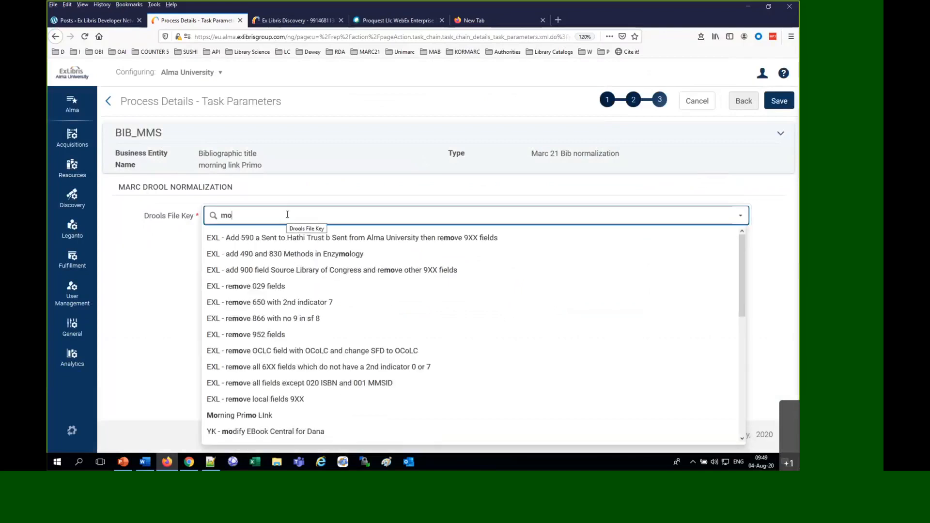
scroll(271, 415, "down", 1)
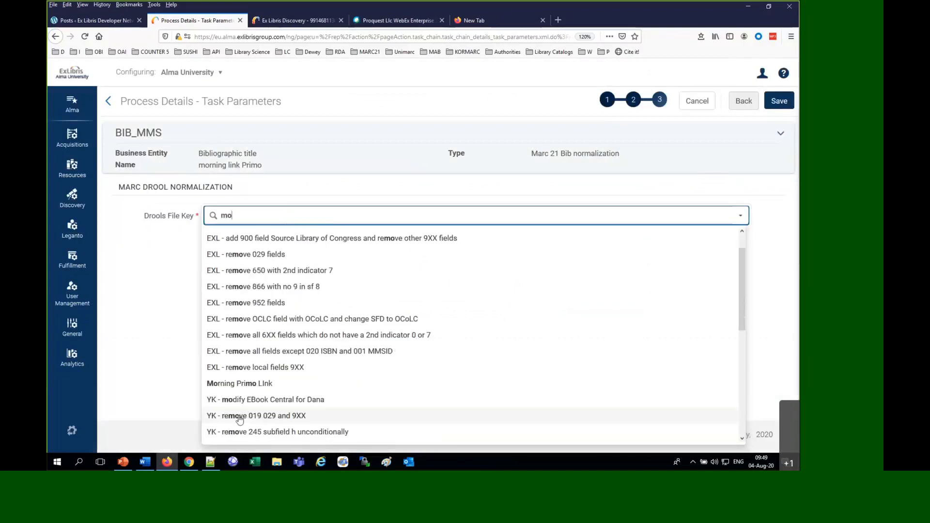
left_click(236, 384)
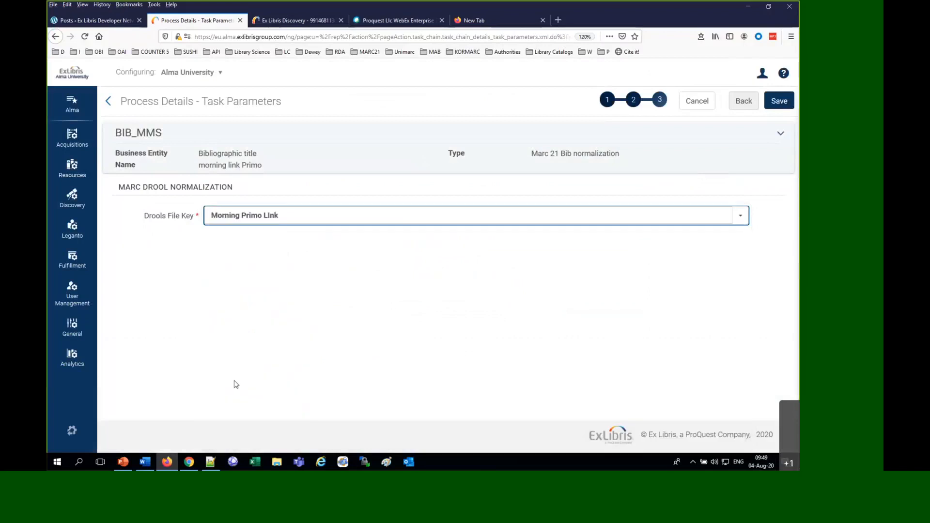
left_click(785, 101)
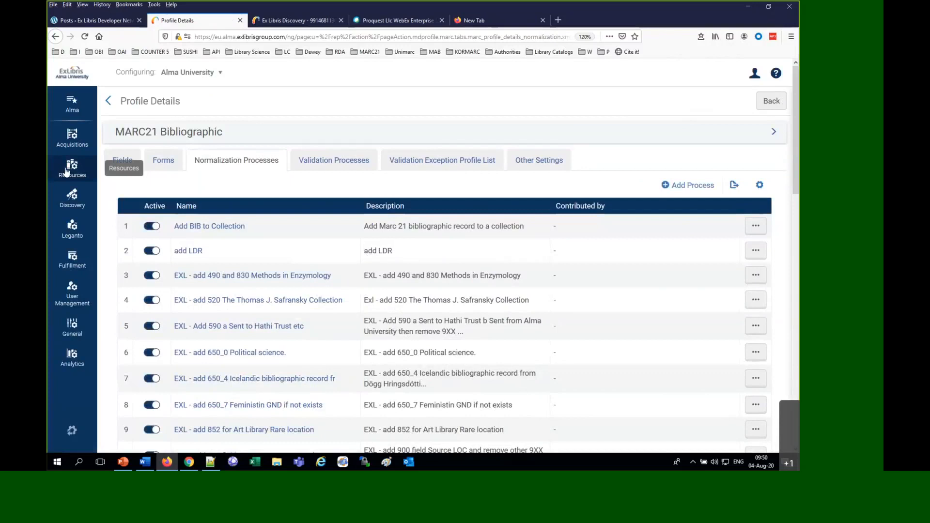
Leave the configuration area and create a new general publishing profile under Resources
left_click(72, 433)
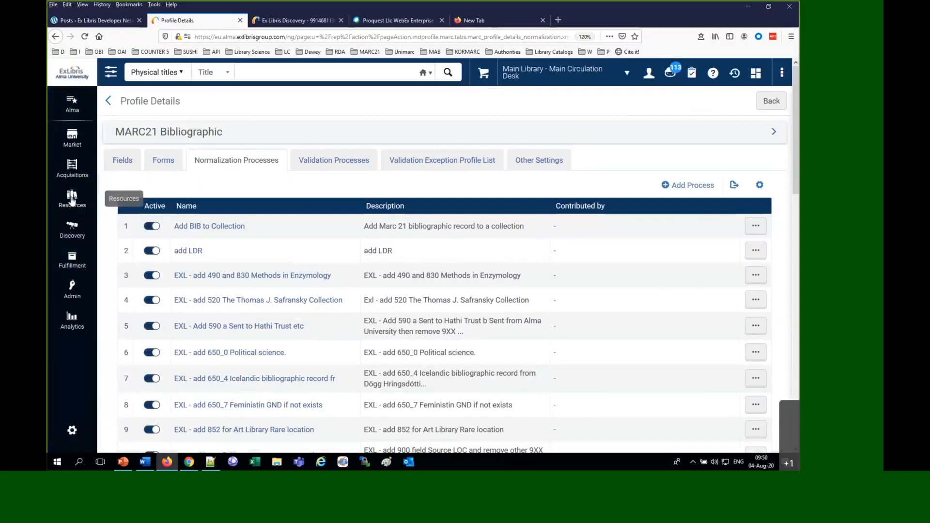
left_click(72, 201)
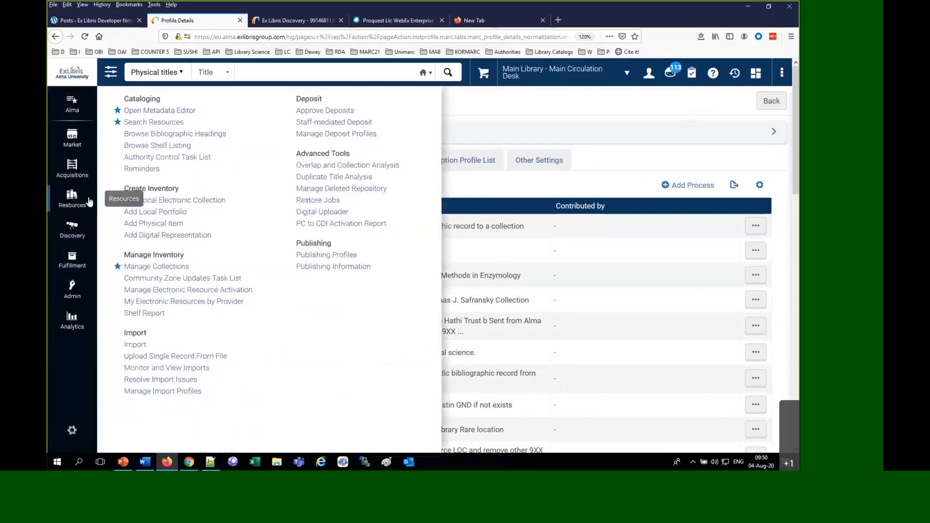
left_click(329, 256)
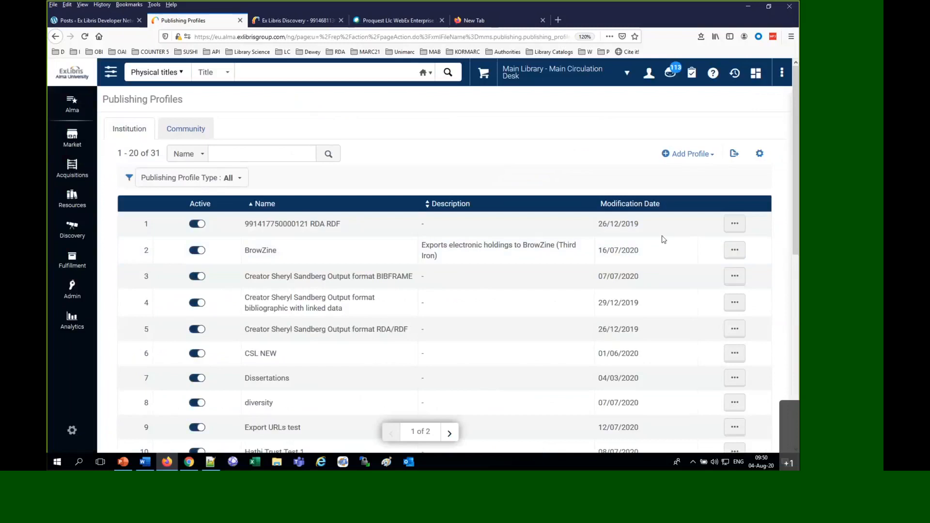
left_click(687, 154)
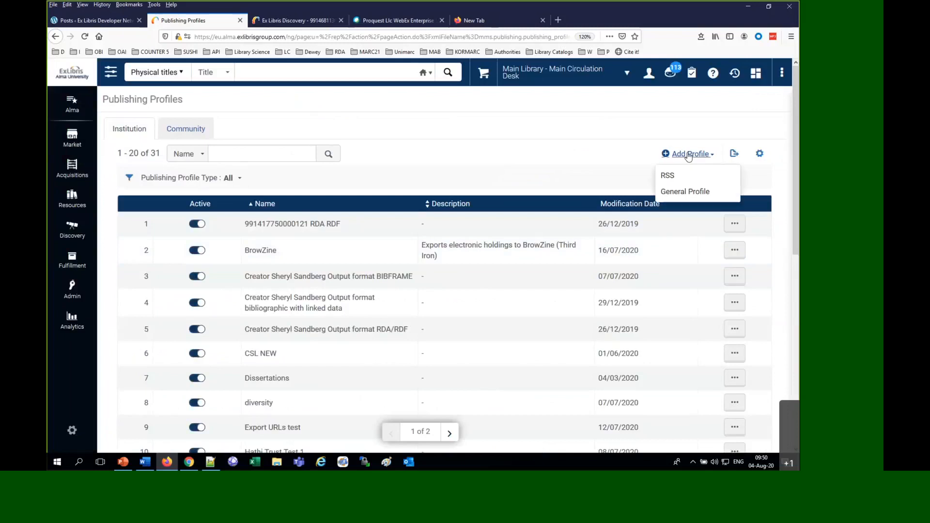
left_click(671, 191)
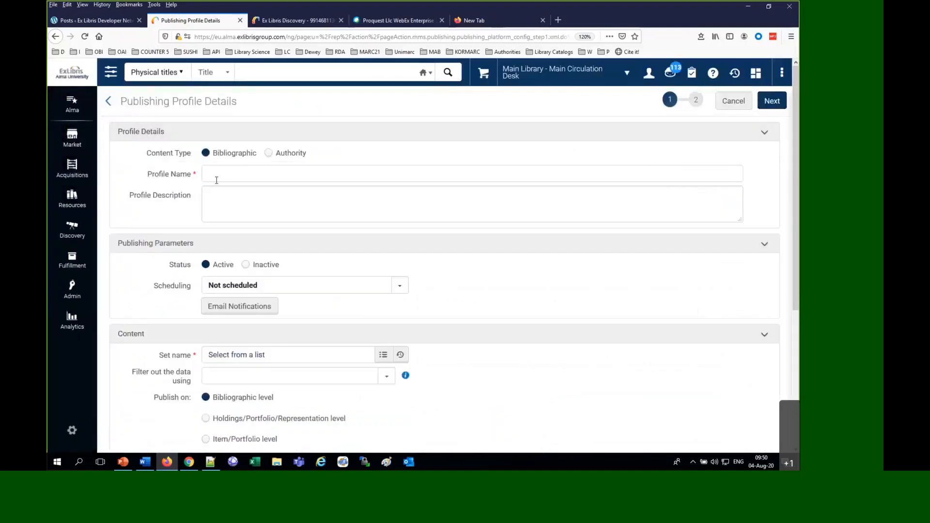
Name the publishing profile "morning publish with Primo link"
type("momn")
key("BackSpace")
key("BackSpace")
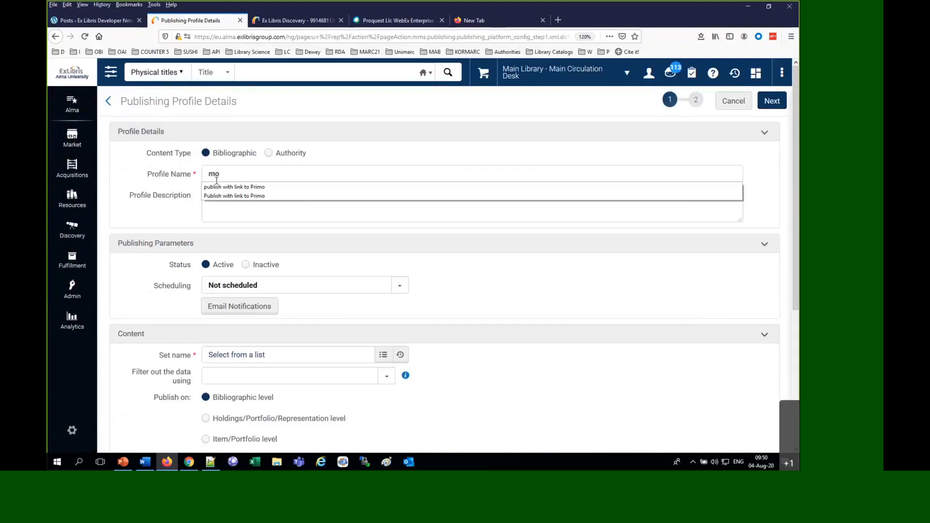
type("rnng")
key("BackSpace")
key("BackSpace")
type("ing")
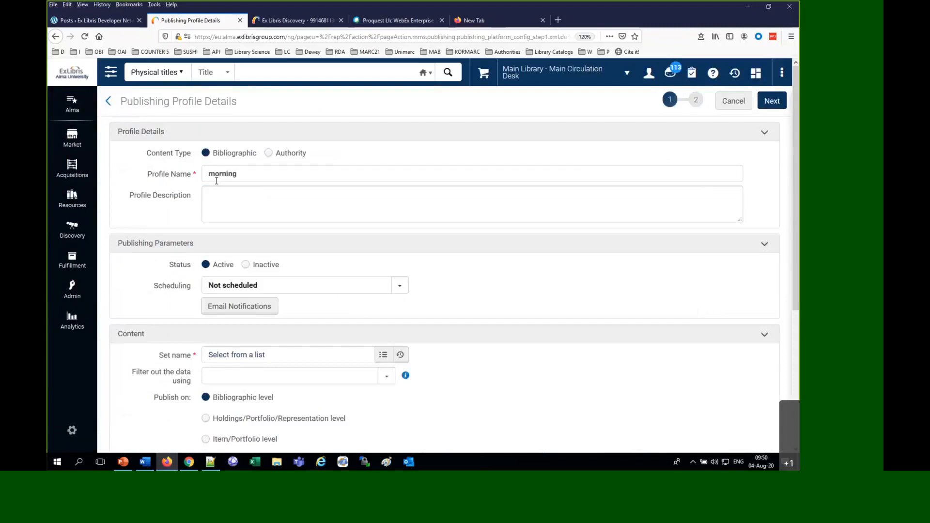
type(" publish with Primo loink")
double_click(308, 174)
left_click(480, 177)
key("Left")
key("Left")
key("Left")
key("BackSpace")
Choose the "morning session diversity" set as the profile's content and select MARC21 Bibliographic as the output format
left_click(274, 359)
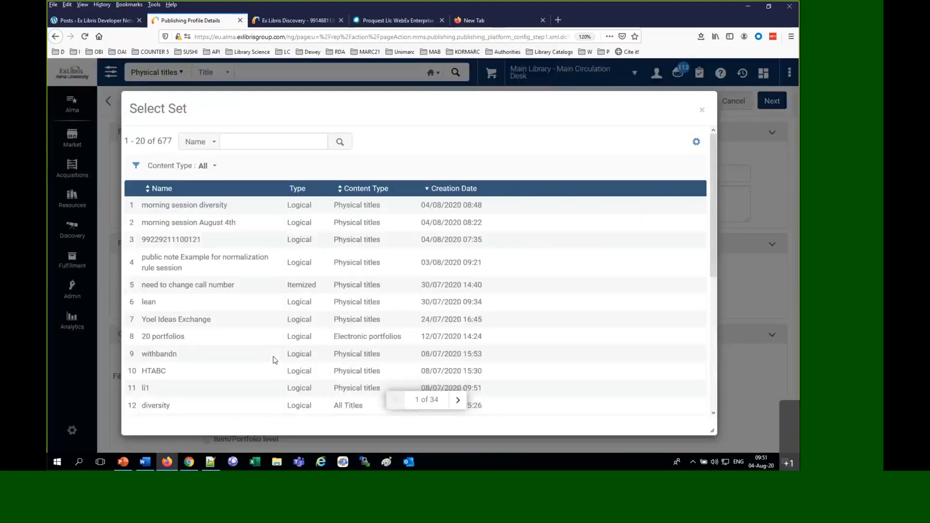
left_click(184, 206)
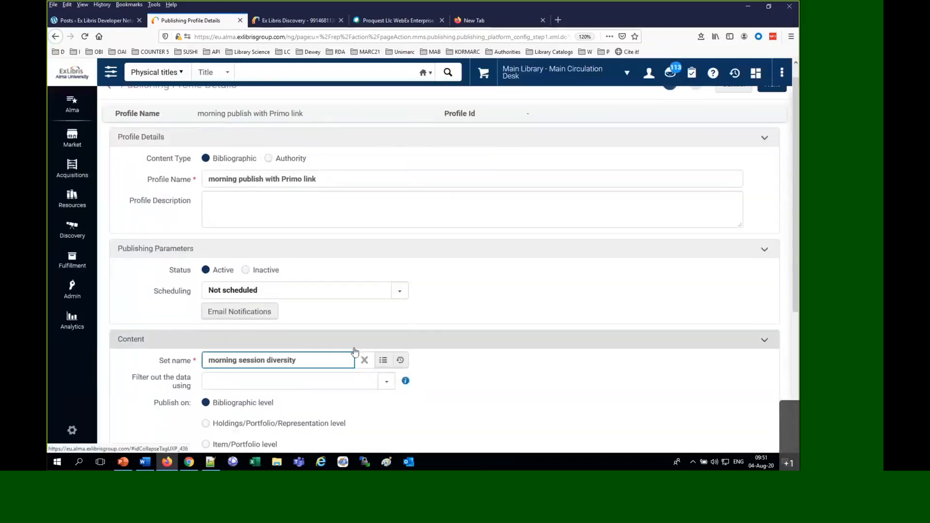
scroll(353, 353, "down", 3)
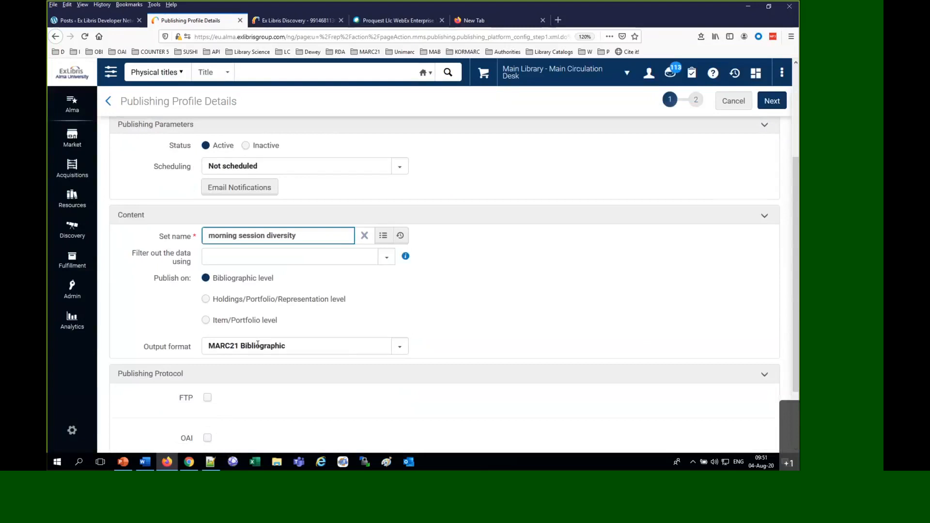
scroll(258, 344, "down", 2)
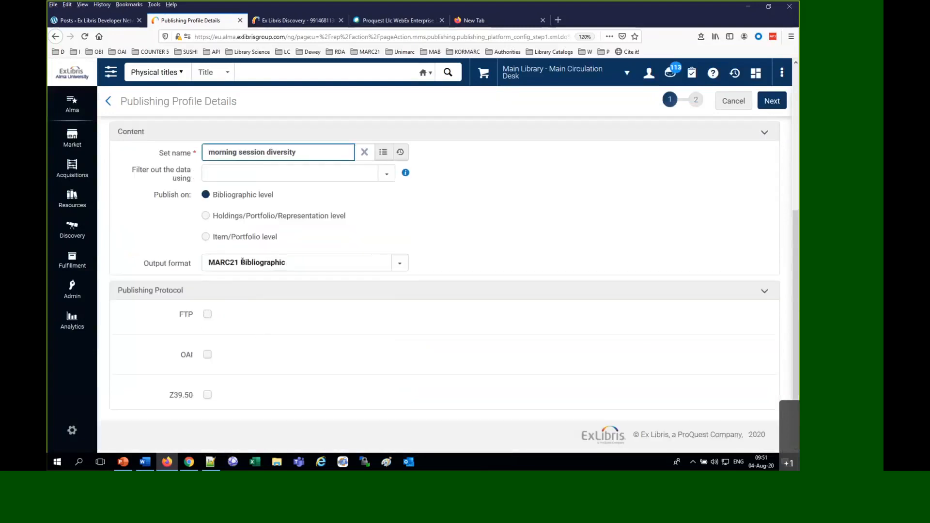
left_click(242, 262)
left_click(249, 285)
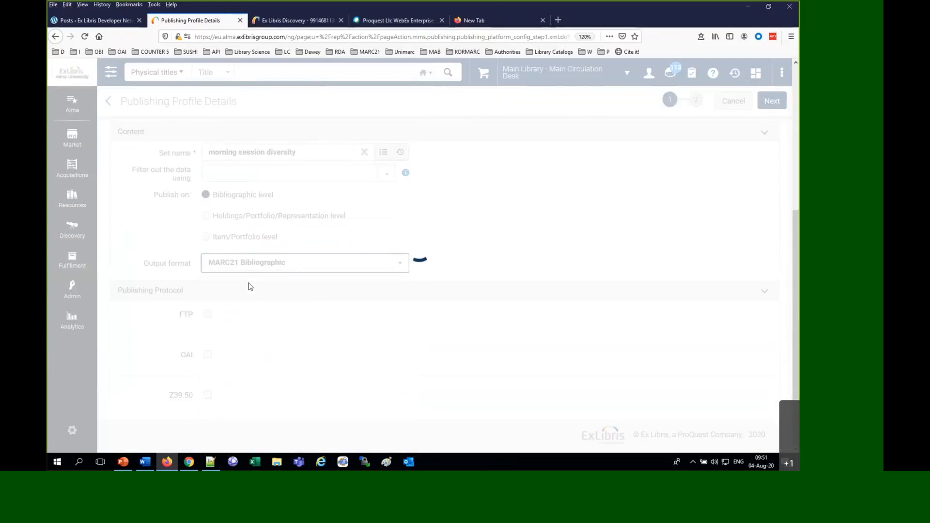
Enable FTP publishing for the profile using the "ftp.exlibris.co.il subdirectory YLK" configuration
left_click(209, 315)
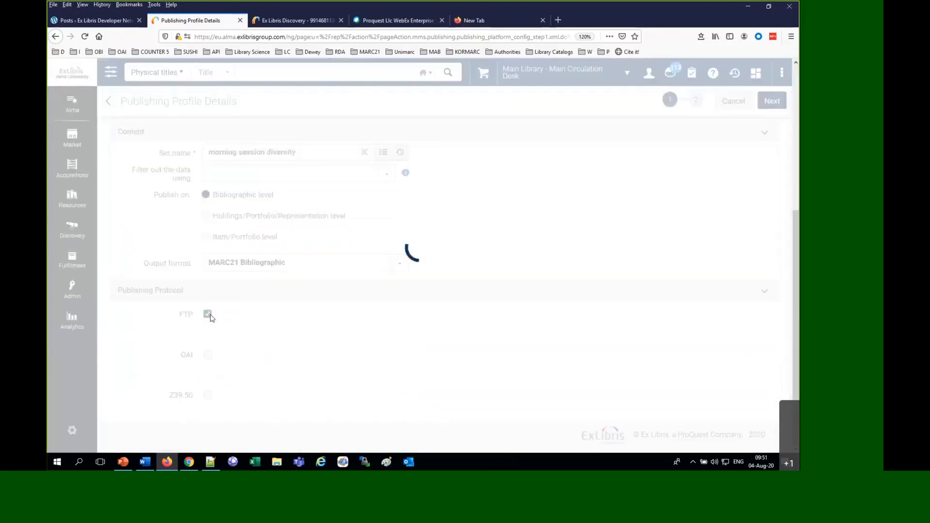
scroll(209, 316, "down", 3)
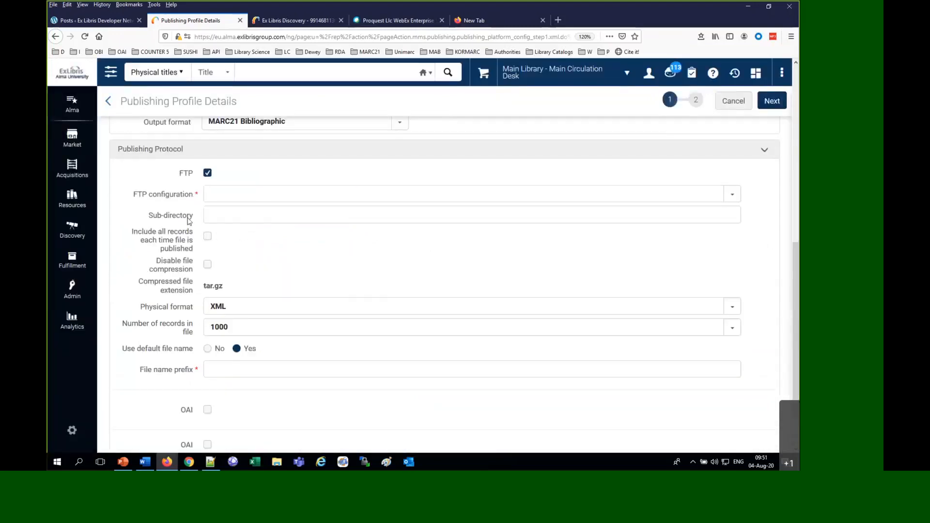
left_click(217, 194)
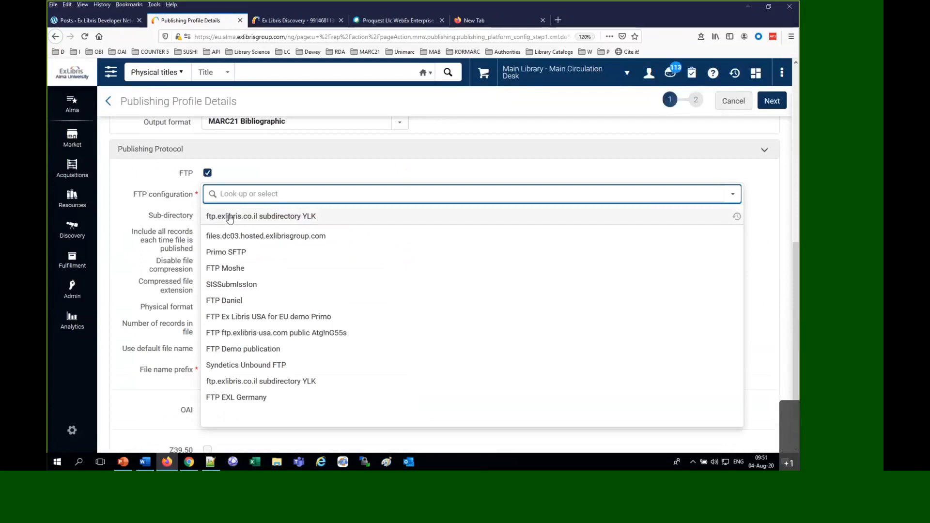
left_click(230, 216)
scroll(230, 228, "down", 1)
Set the FTP sub-directory to "morning session"
left_click(229, 216)
type("monrping")
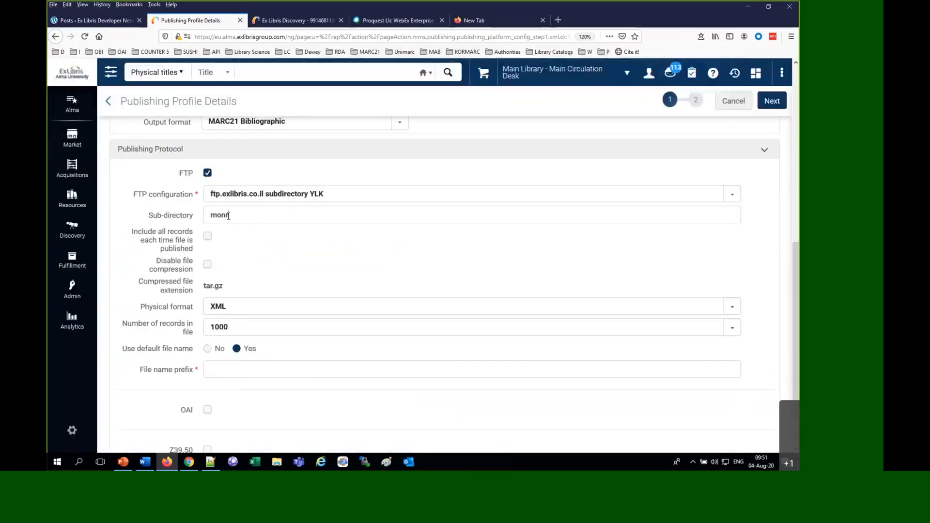
key("BackSpace")
key("BackSpace")
key("BackSpace")
key("BackSpace")
key("BackSpace")
key("BackSpace")
type("rning session")
Set the physical format to Binary and the file name prefix to "morning_", then continue to the profile's second page
left_click(241, 306)
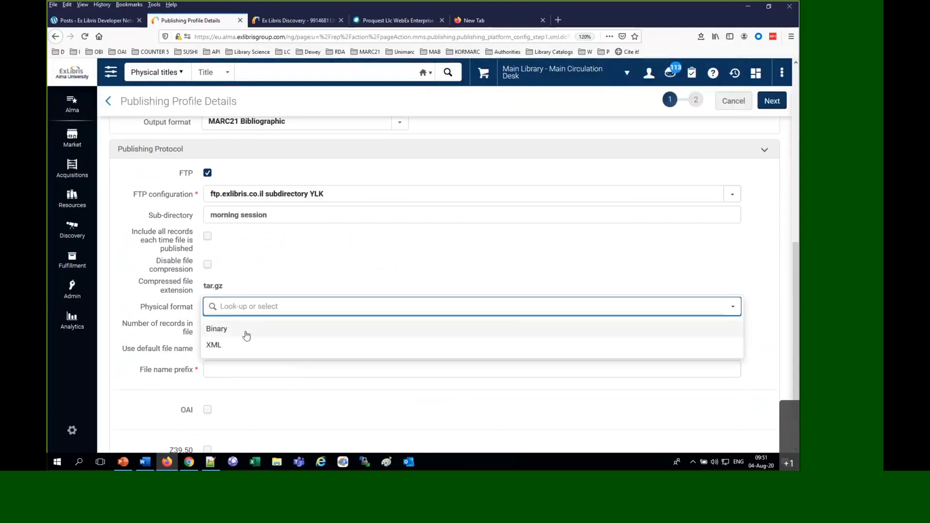
left_click(246, 331)
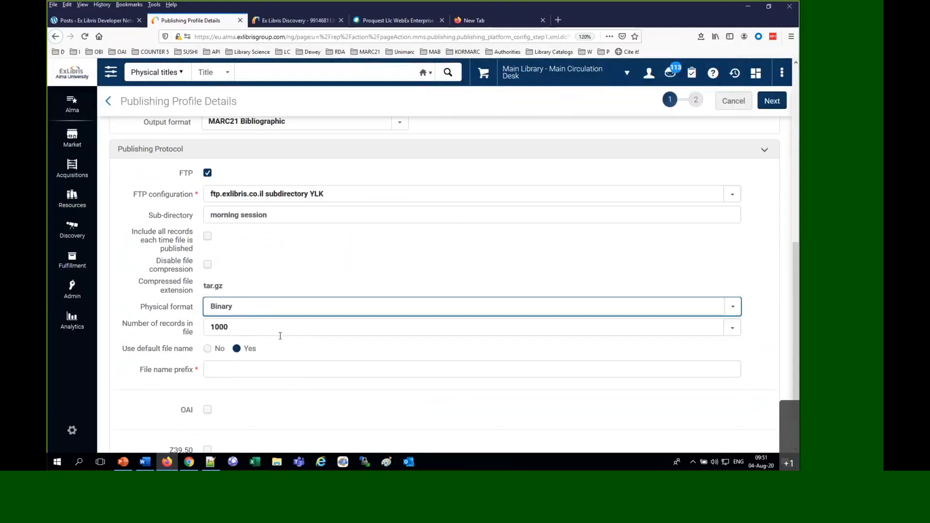
left_click(279, 364)
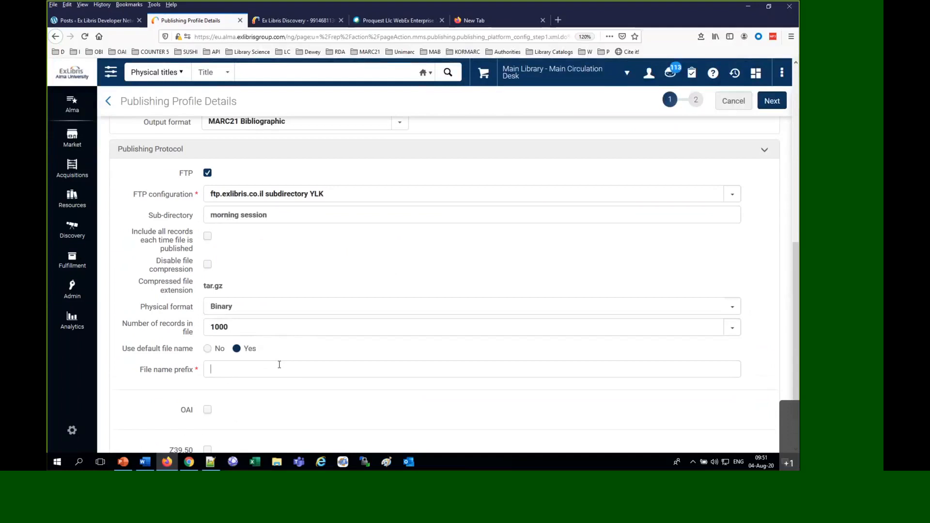
type("morning_")
scroll(279, 365, "down", 1)
scroll(279, 365, "up", 8)
scroll(280, 368, "down", 2)
scroll(280, 368, "down", 1)
scroll(280, 370, "down", 7)
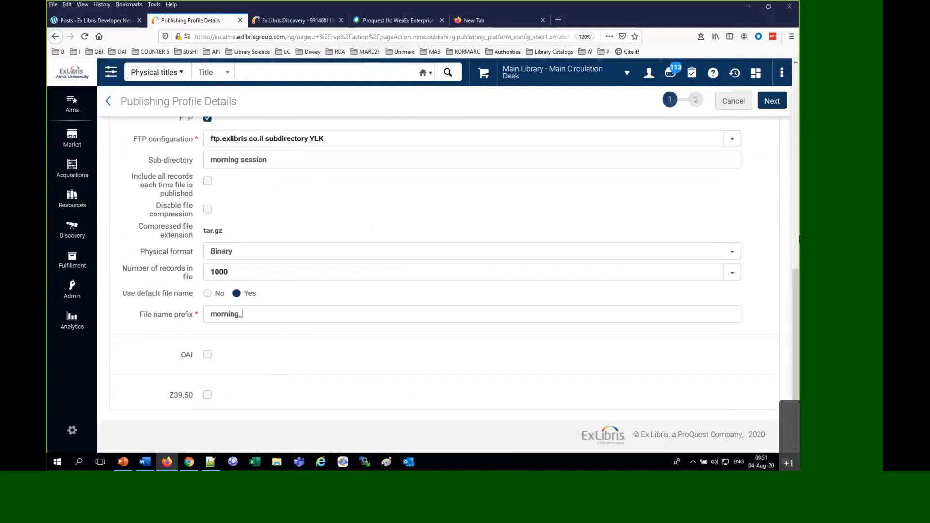
left_click(766, 104)
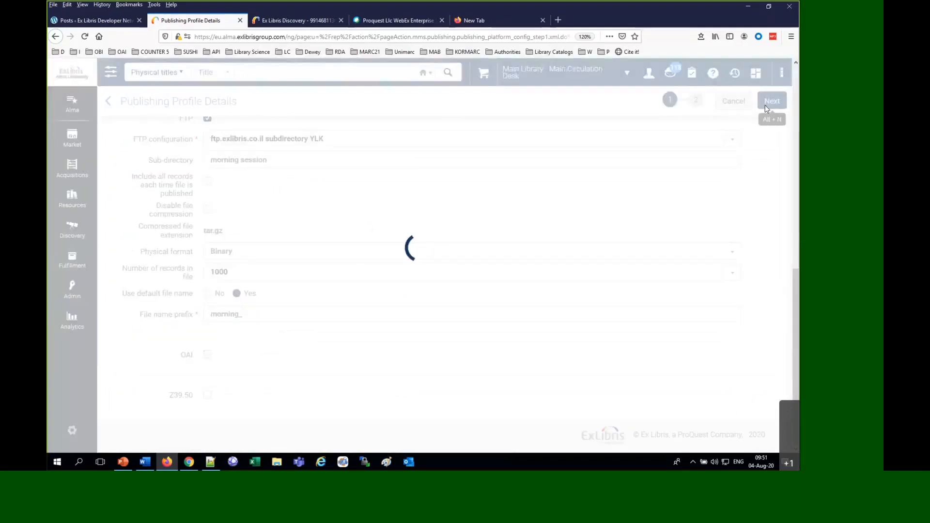
Set the profile's bibliographic normalization to the "morning link Primo" process and save the profile
left_click(251, 175)
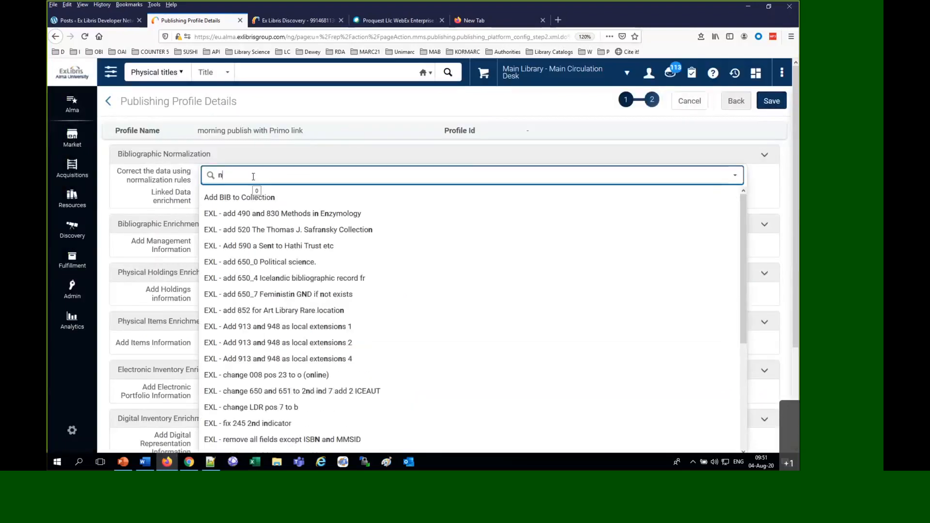
type("morning")
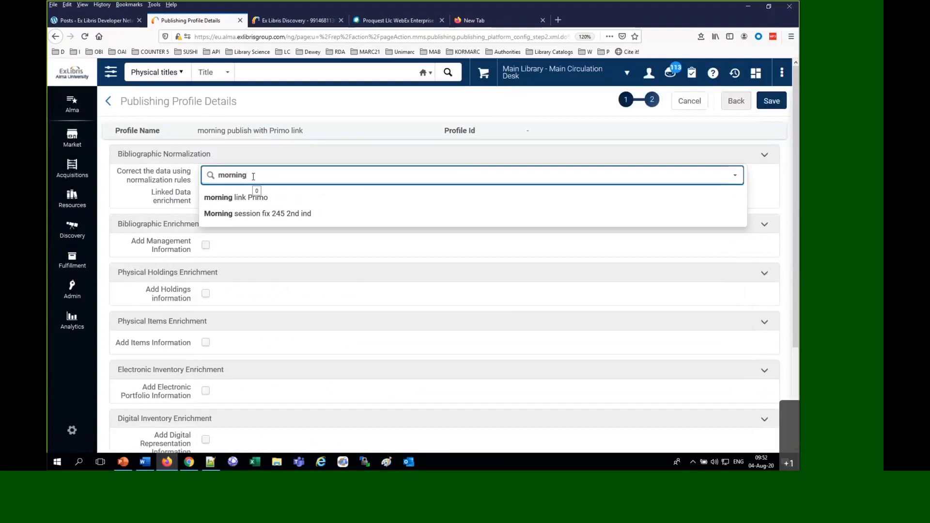
left_click(235, 196)
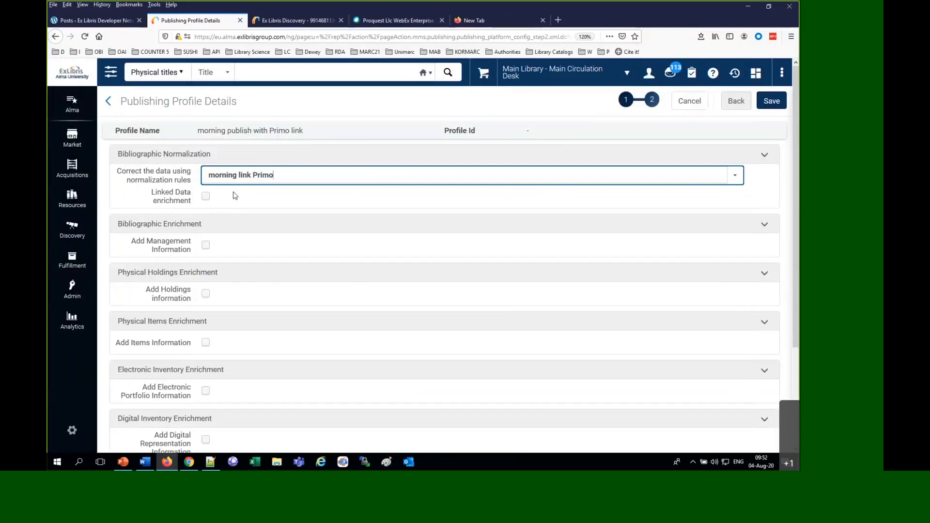
scroll(264, 251, "down", 2)
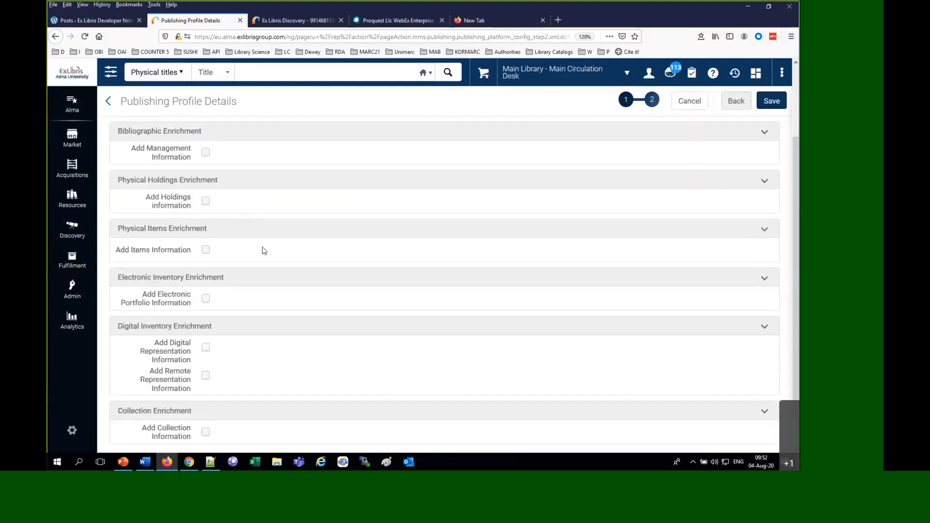
scroll(760, 174, "up", 3)
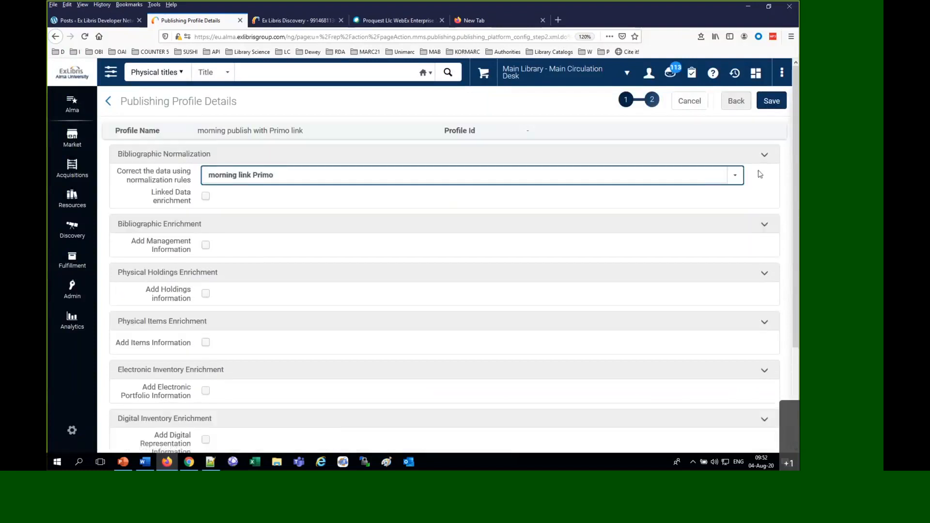
left_click(775, 106)
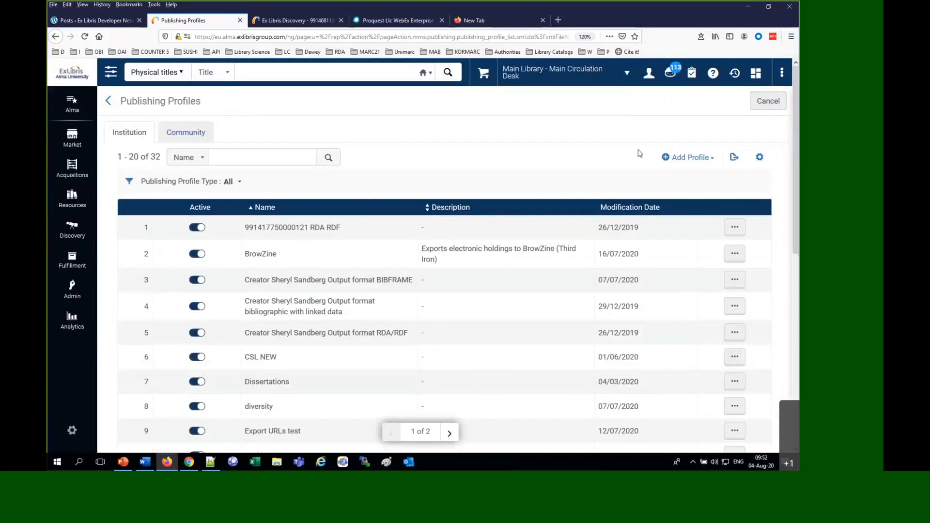
Search the publishing profiles by name for "morning" and run "morning publish with Primo link"
left_click(256, 153)
type("morning")
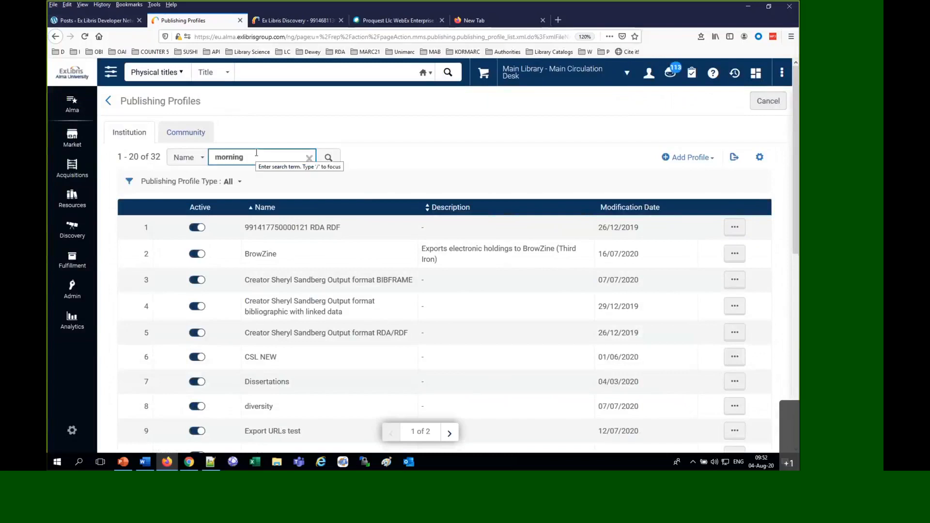
key("Return")
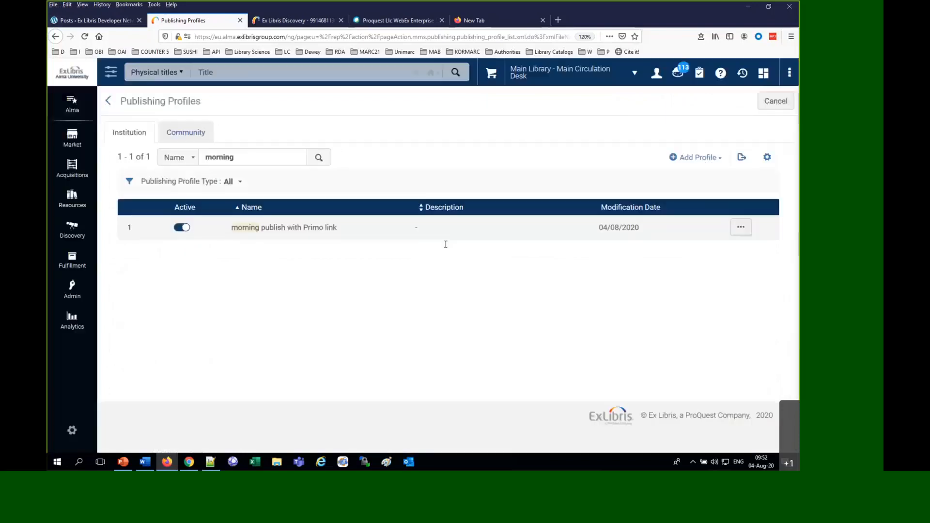
left_click(739, 235)
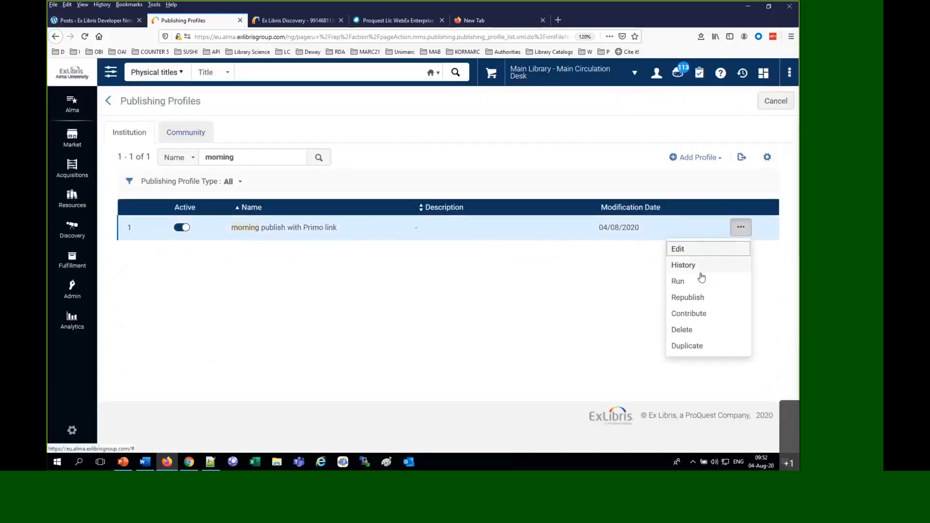
left_click(677, 283)
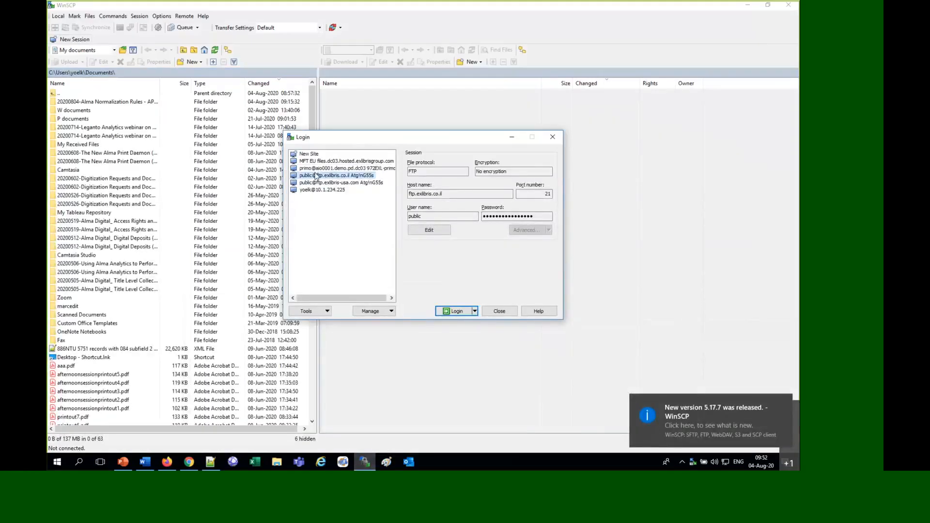
In WinSCP, connect to the saved ftp.exlibris.co.il session and open the remote folder /YLK/morning session
double_click(312, 176)
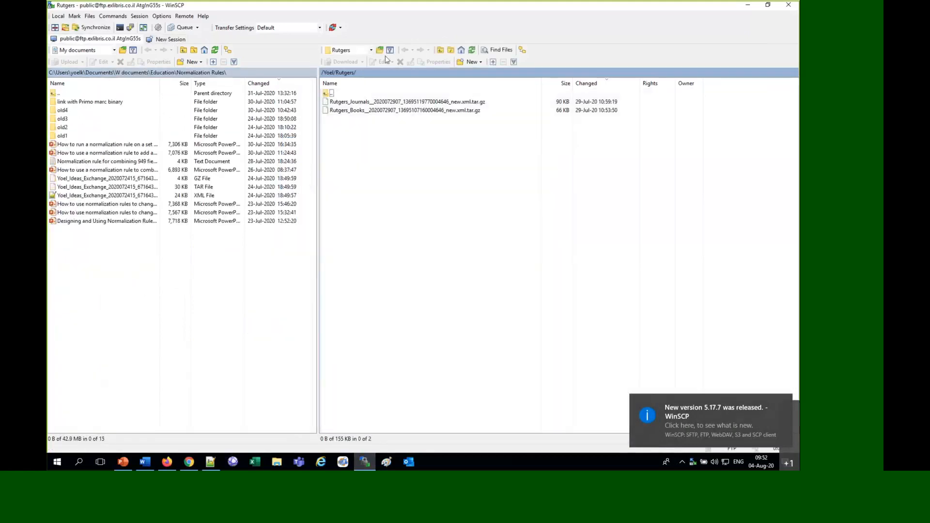
left_click(440, 51)
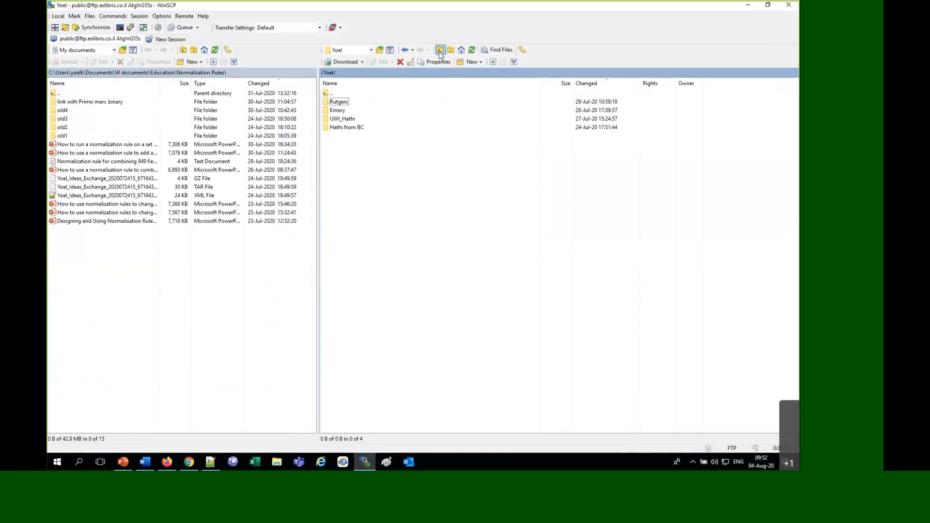
left_click(439, 51)
double_click(333, 103)
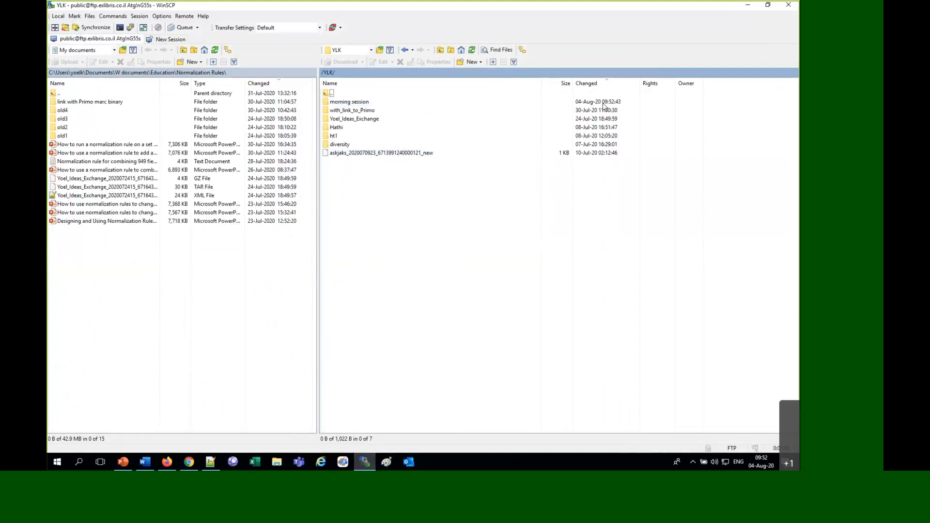
double_click(352, 102)
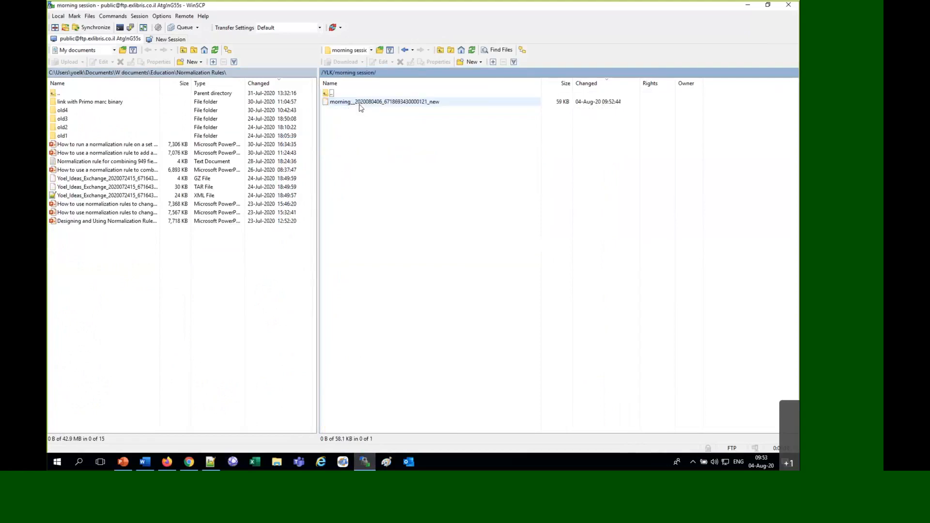
Copy the published morning file from the FTP folder into the local "Documents in process" folder in File Explorer
left_click(361, 106)
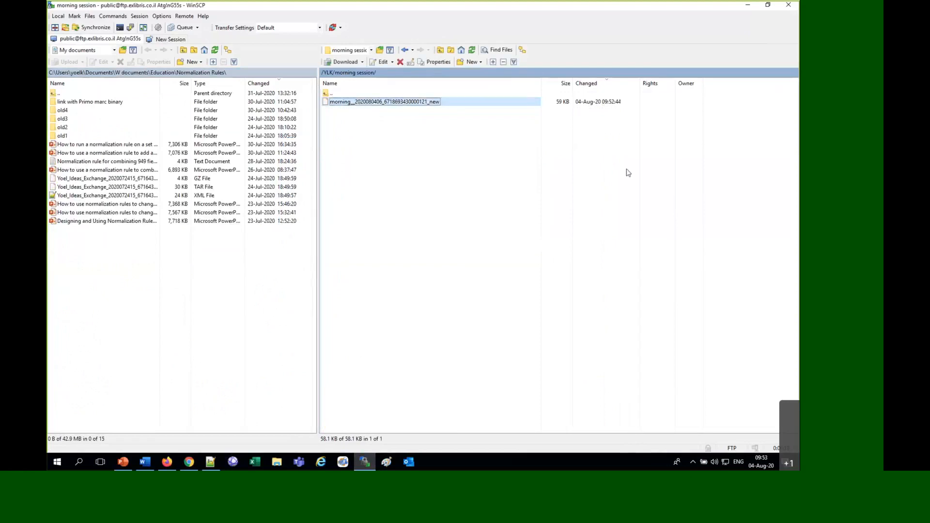
left_click(277, 463)
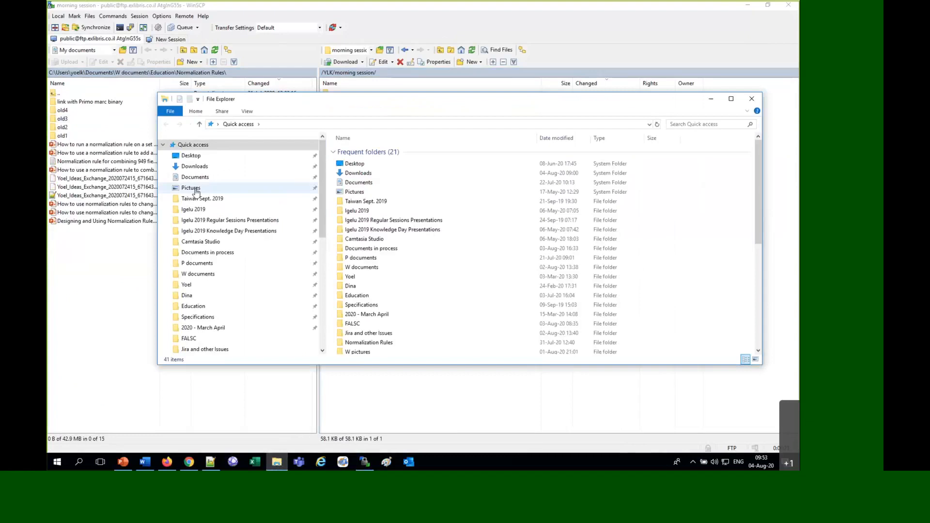
left_click(194, 254)
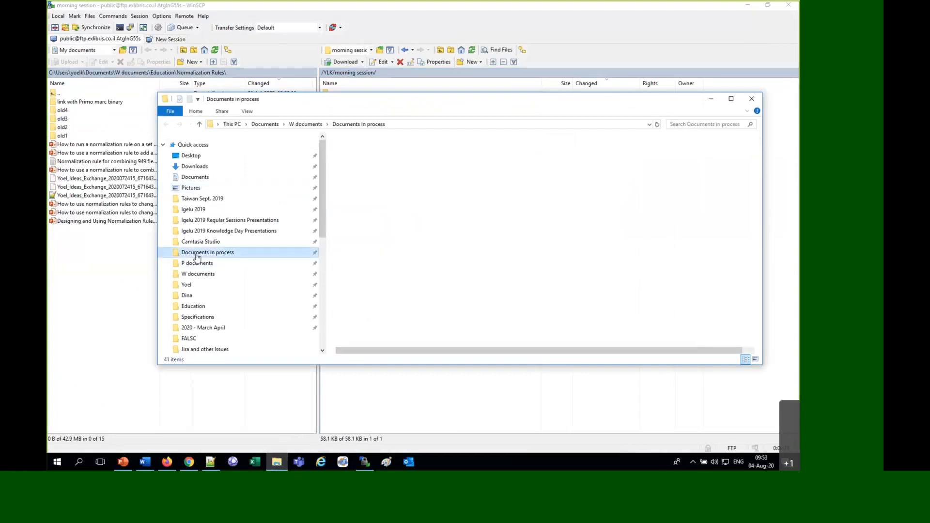
left_click(277, 463)
left_click_drag(339, 103, 447, 193)
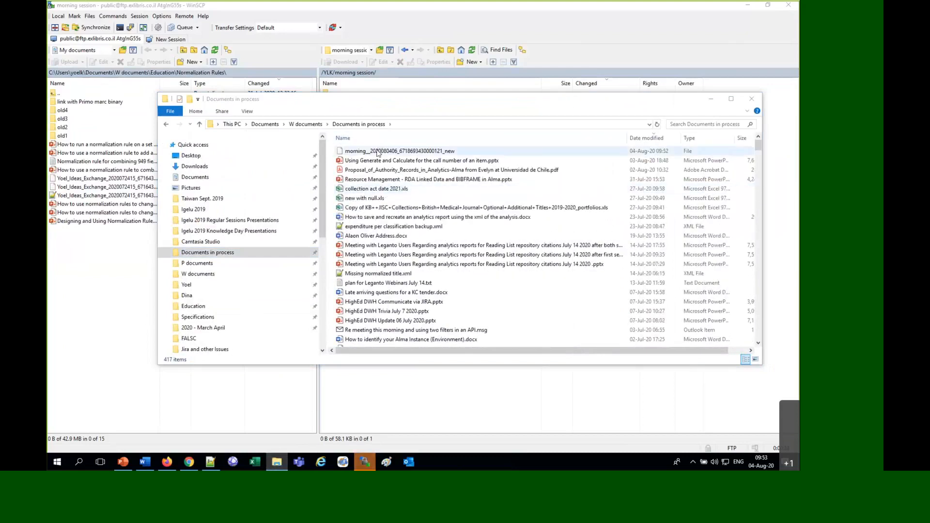
Try to extract the downloaded morning file into its current folder with 7-Zip
right_click(378, 150)
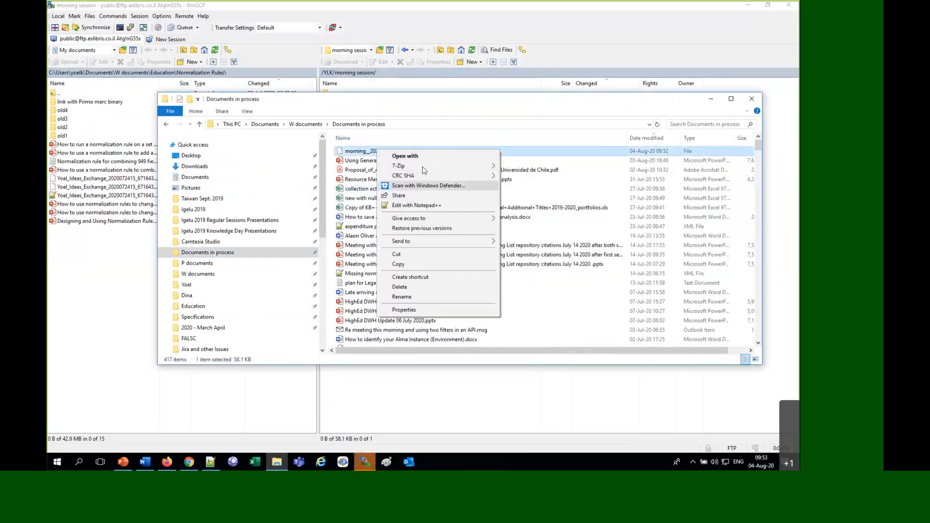
mouse_move(498, 168)
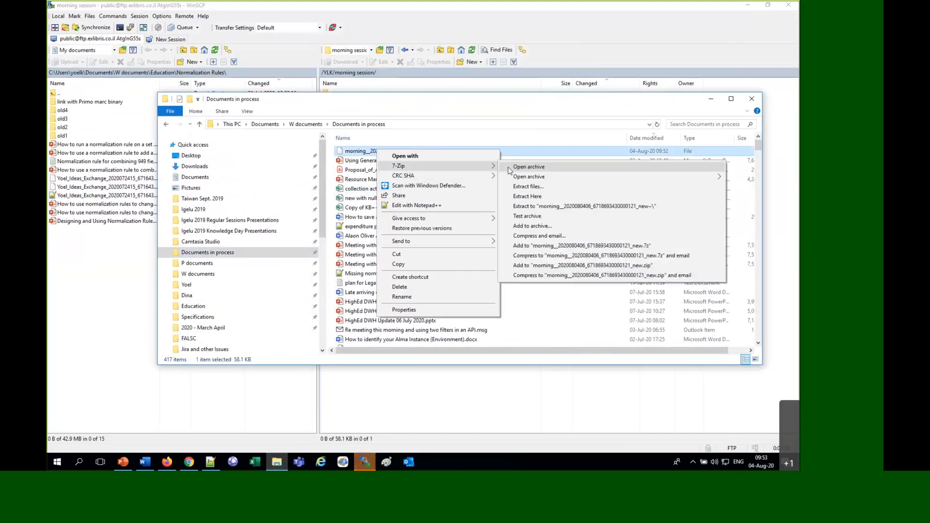
left_click(538, 197)
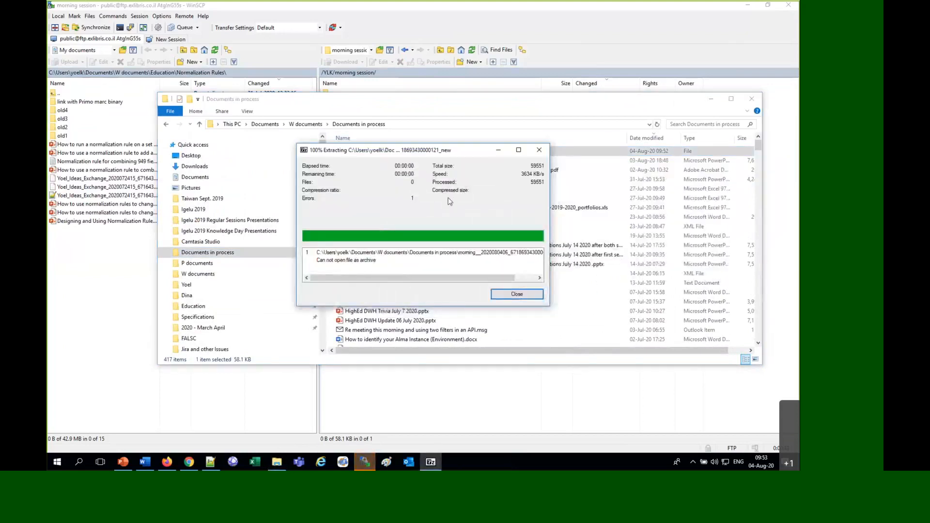
Dismiss the extraction error and append the extension .tar.gz to the downloaded morning file's name
left_click(525, 294)
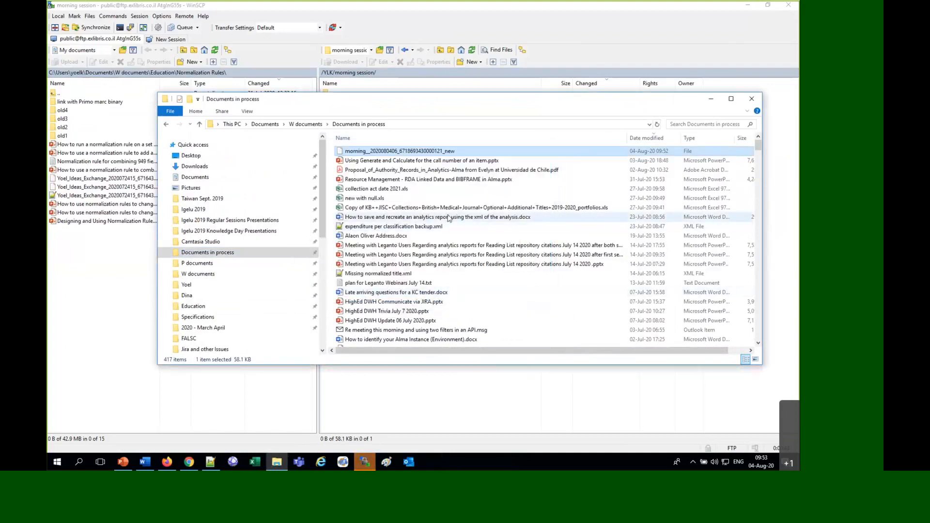
key("F2")
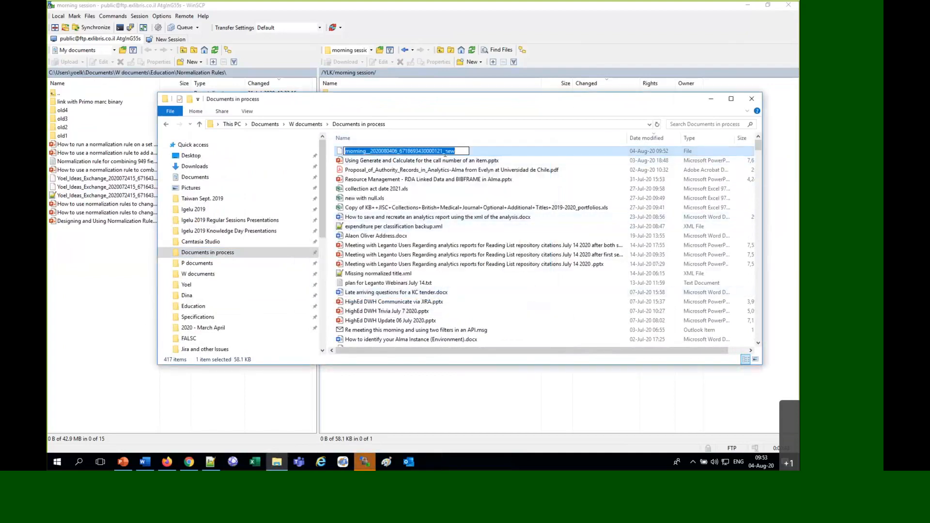
left_click(462, 151)
type(".")
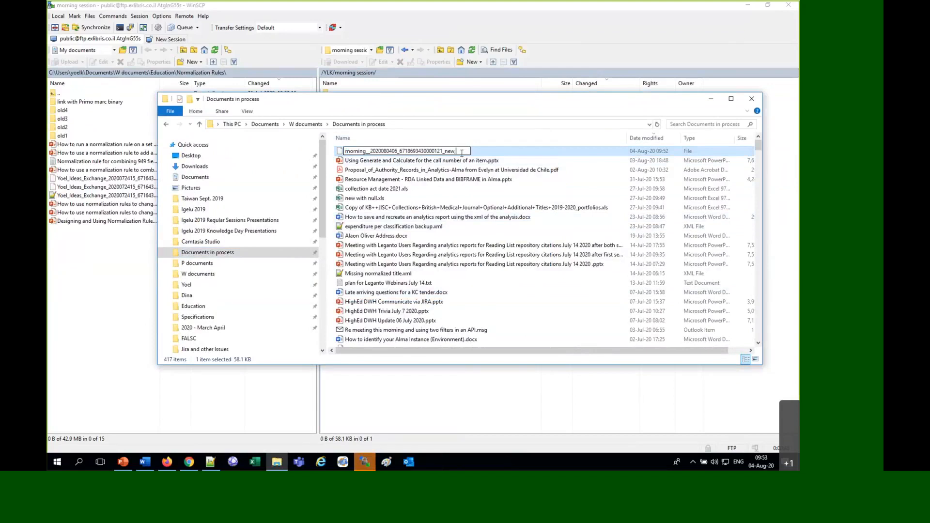
type("tar.gz")
key("BackSpace")
type(".")
left_click(461, 163)
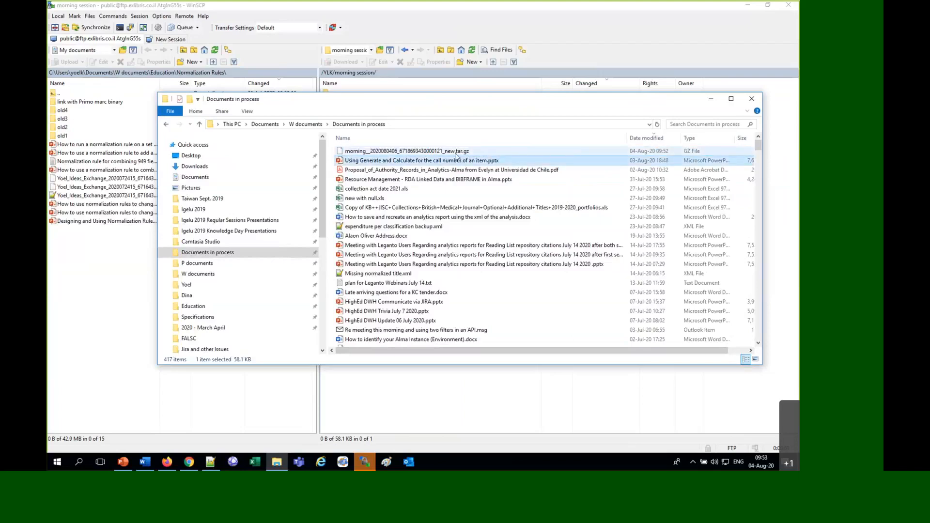
Try to extract the renamed .tar.gz morning file into its current folder with 7-Zip
right_click(455, 153)
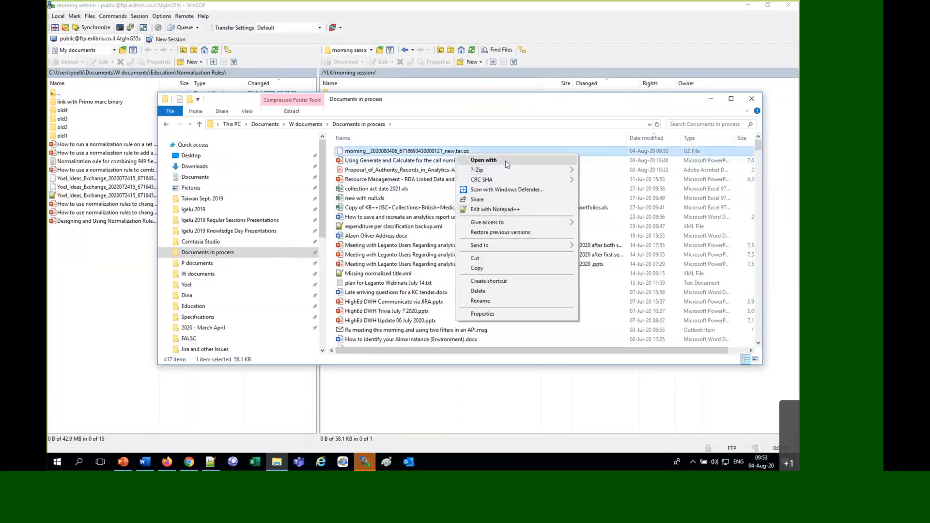
mouse_move(532, 170)
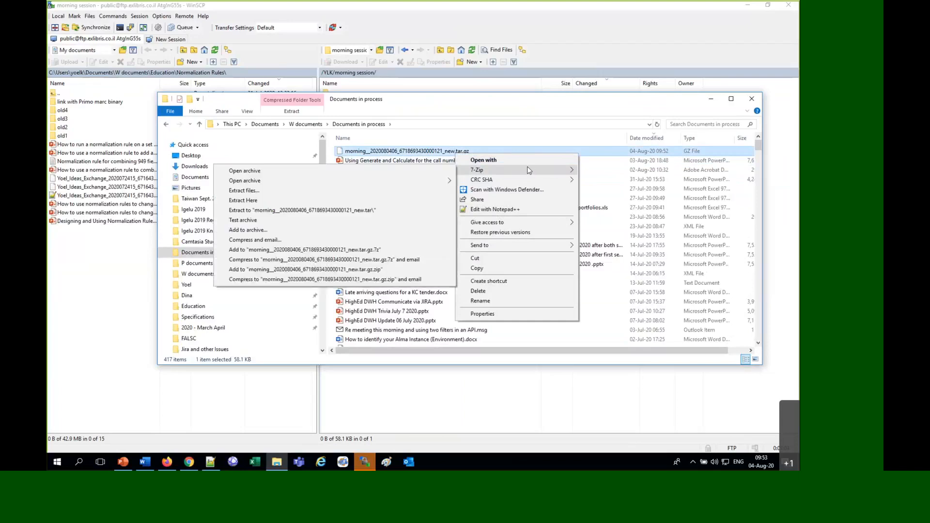
left_click(426, 199)
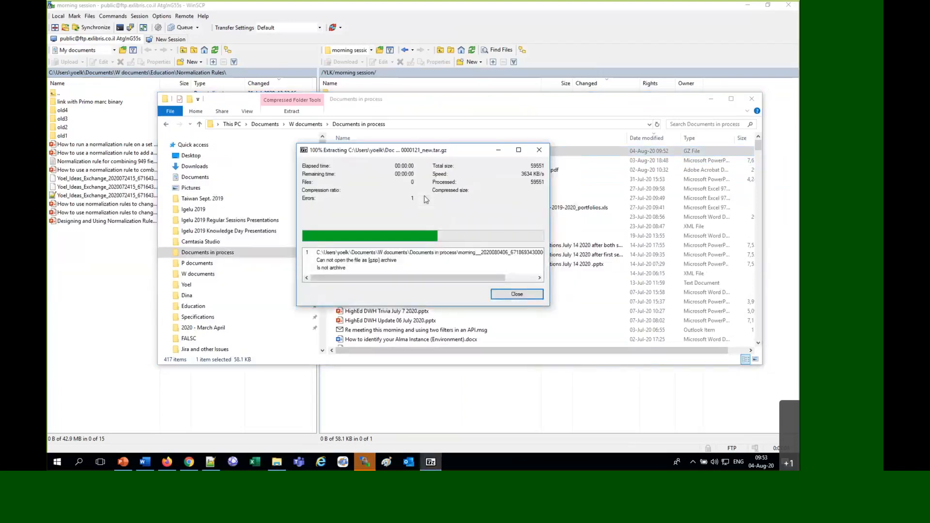
left_click(516, 294)
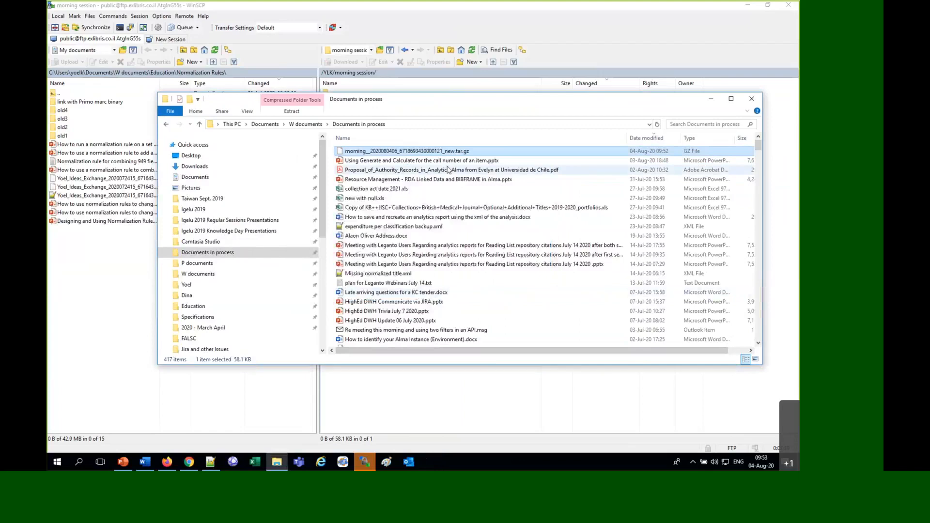
Replace the morning file's .tar.gz extension with .mrc
left_click(454, 151)
left_click_drag(459, 154, 494, 169)
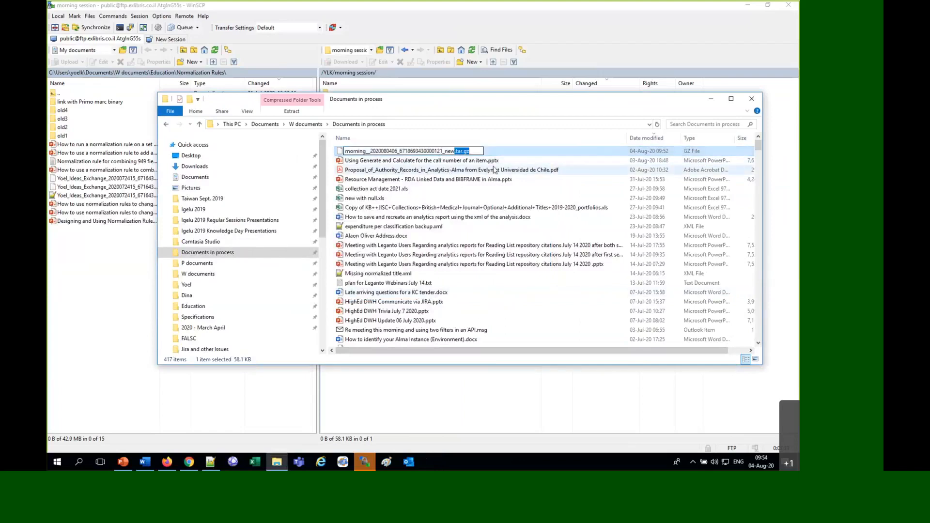
key("Delete")
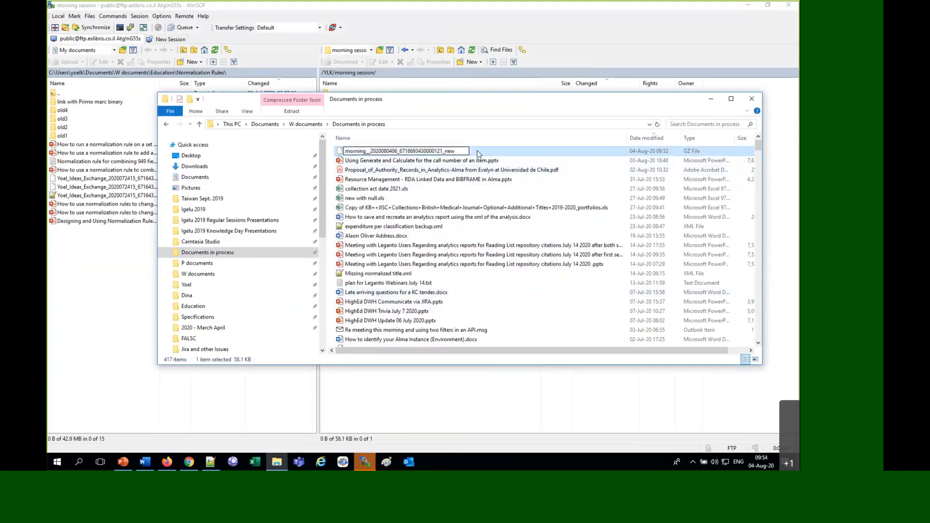
type("mrc")
key("Return")
left_click(464, 237)
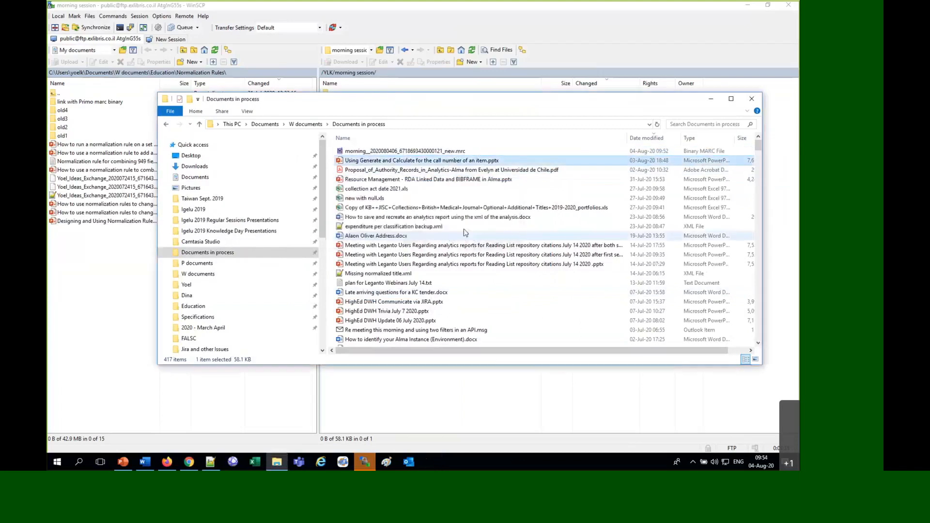
Preview the morning .mrc file in a maximized MarcEditor window and highlight the first record's 856 Primo link
right_click(396, 150)
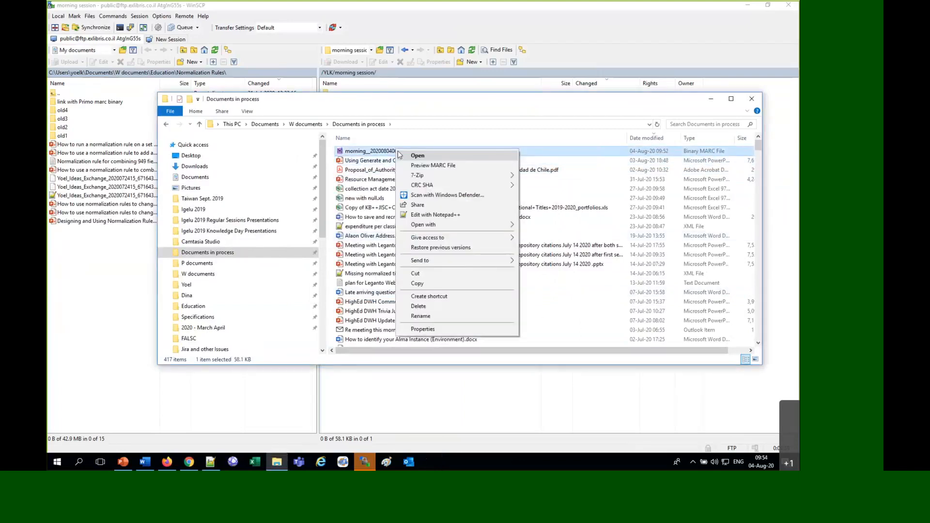
left_click(422, 167)
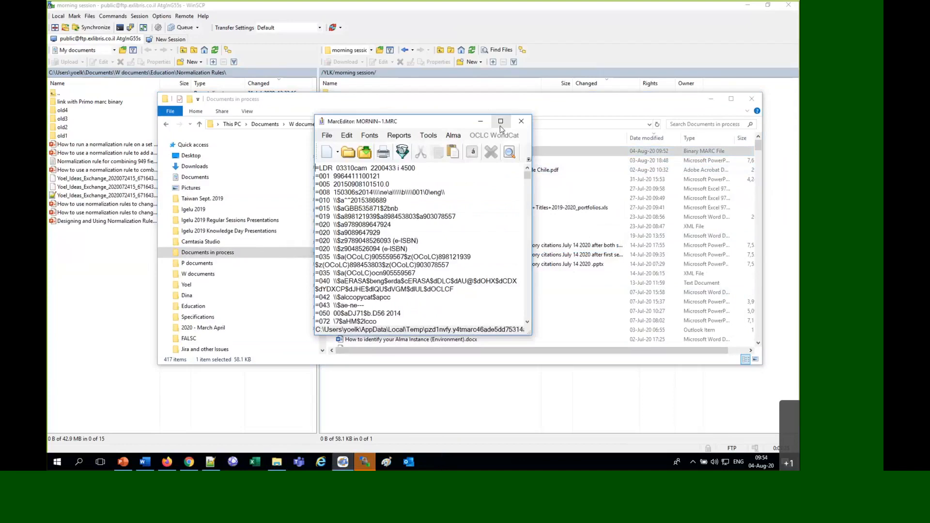
left_click(501, 122)
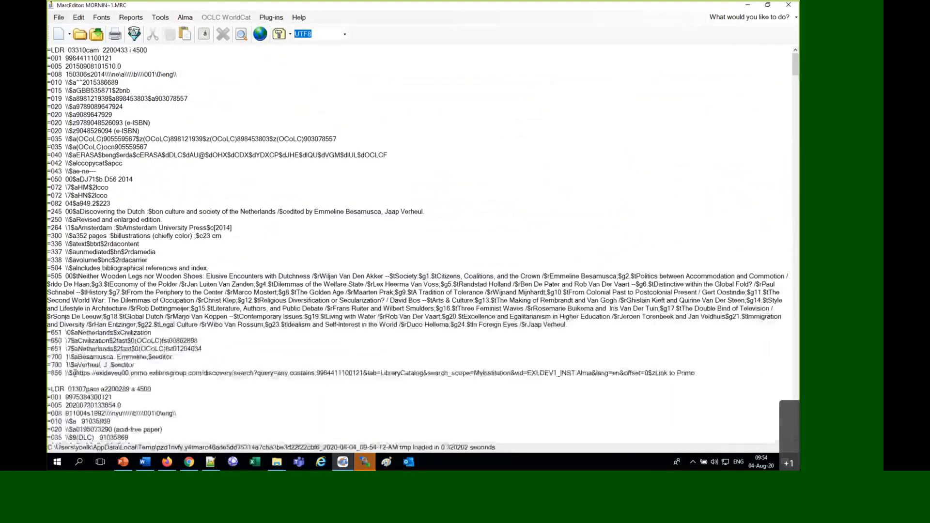
left_click_drag(76, 376, 432, 378)
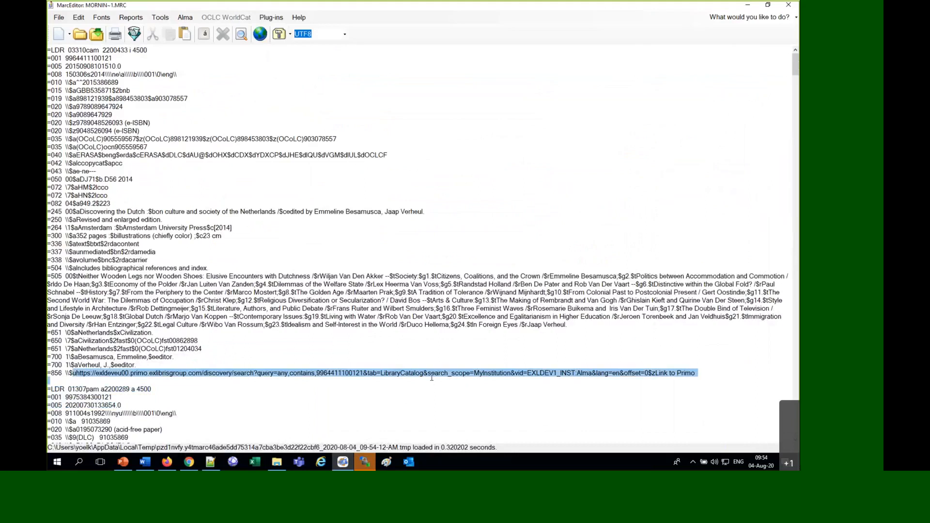
Copy the first record's 245 title and search Alma physical titles for "Discovering the Dutch on culture and society of the Netherlands"
left_click_drag(76, 212, 276, 211)
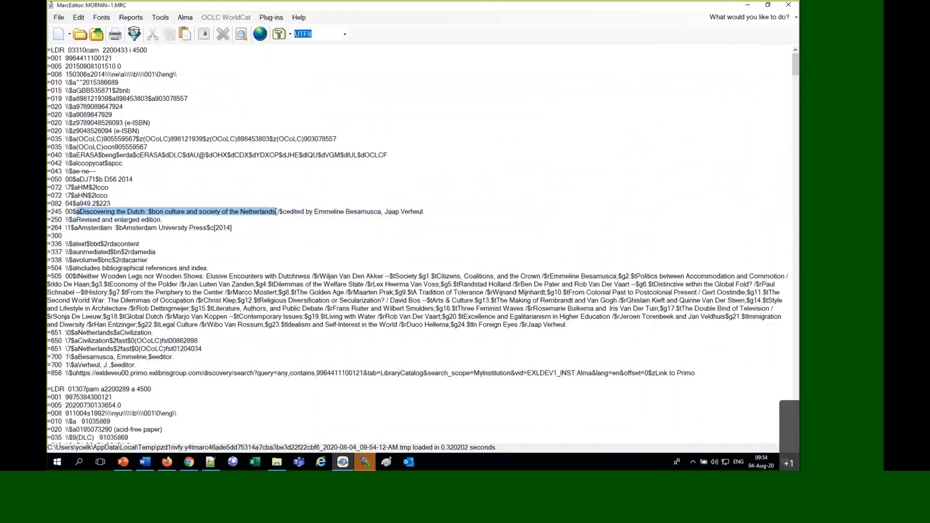
left_click(167, 466)
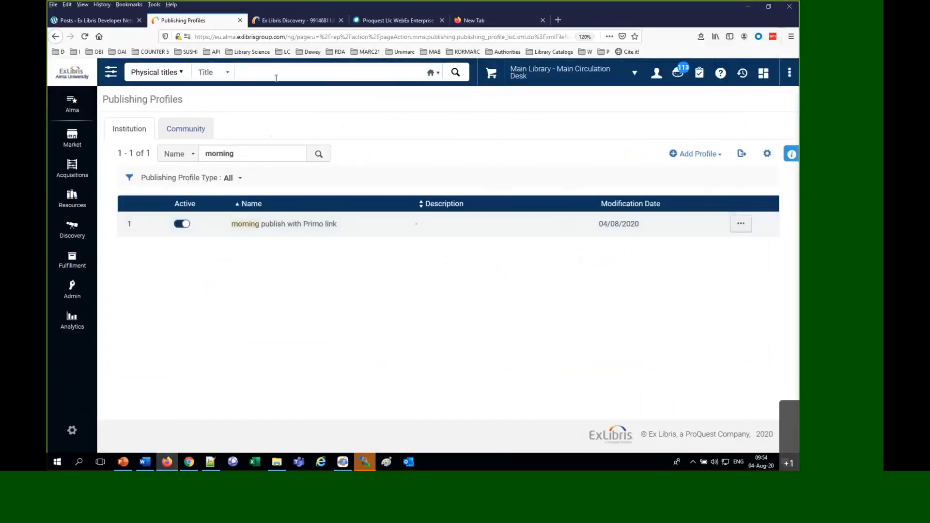
left_click(276, 78)
key("ctrl+v")
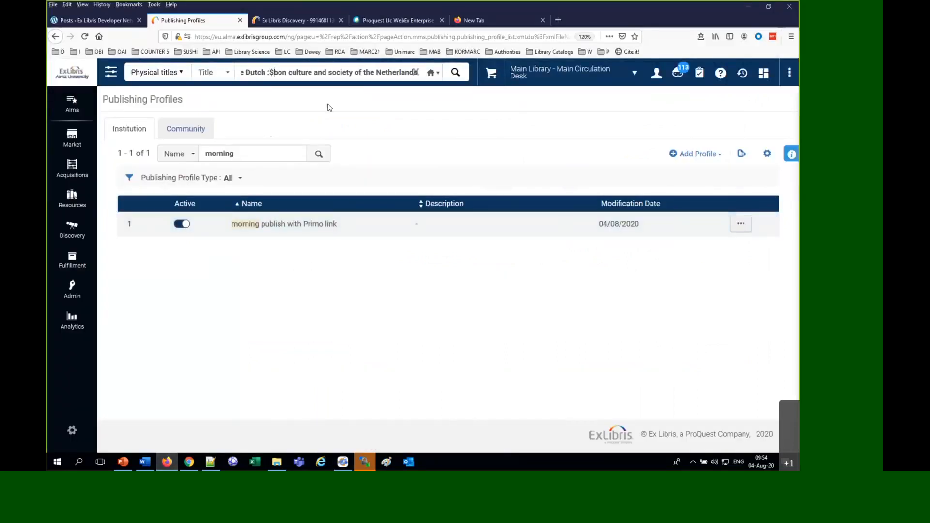
key("BackSpace")
key("BackSpace")
key("BackSpace")
key("Home")
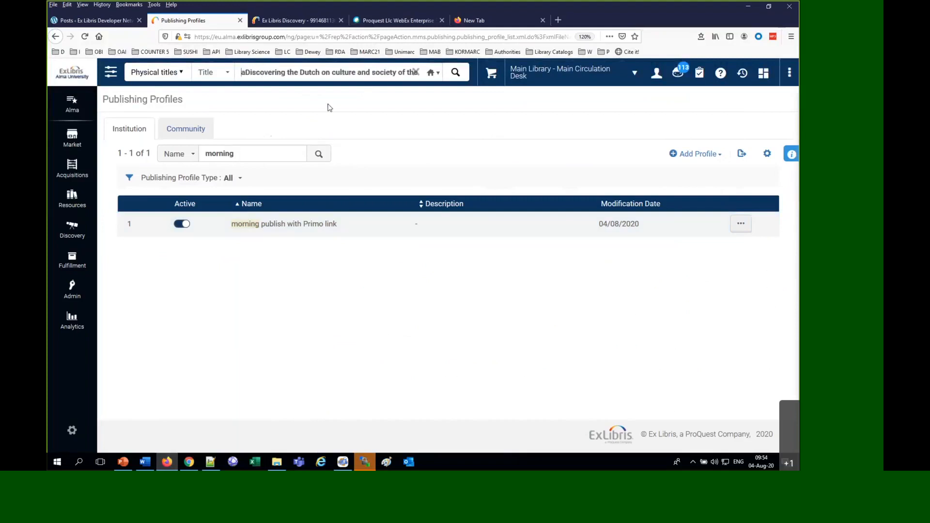
key("Delete")
key("Return")
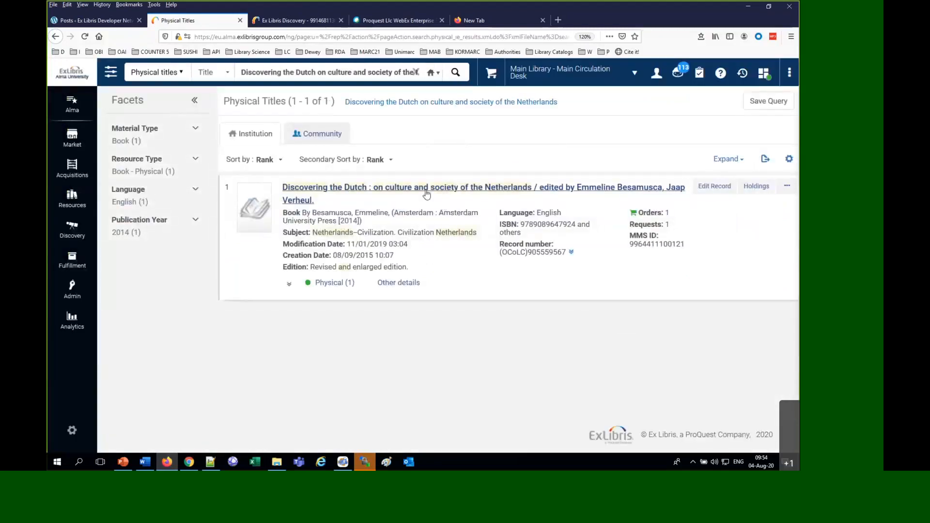
Open the found title's record view and check its MARC fields through the end for an 856 field
left_click(427, 192)
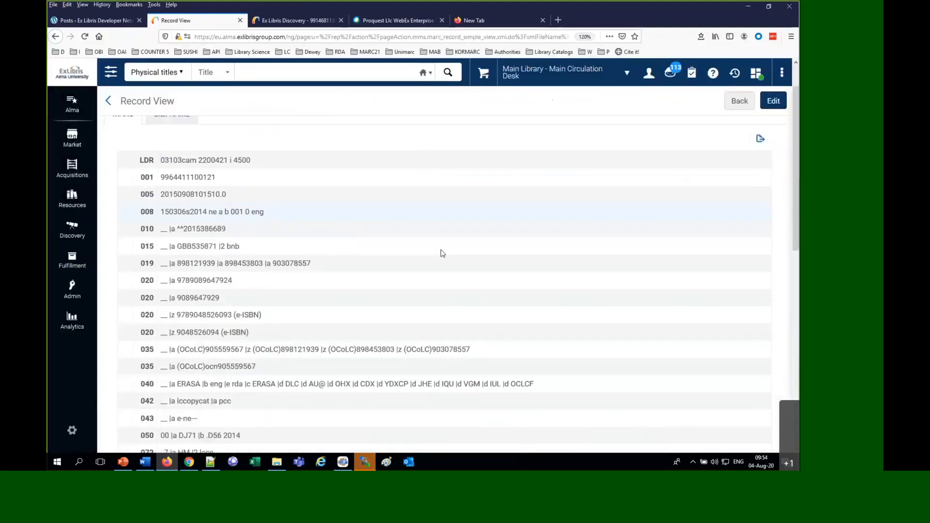
scroll(442, 253, "down", 10)
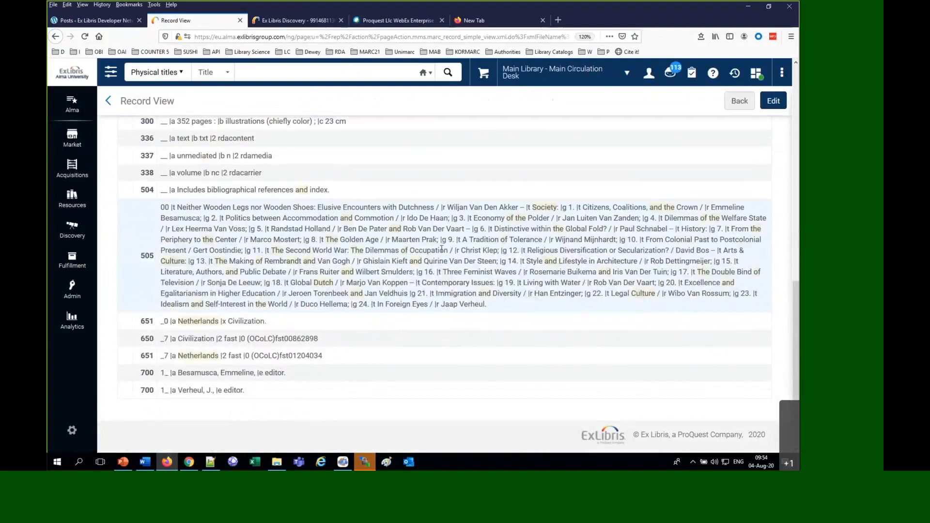
scroll(485, 377, "up", 10)
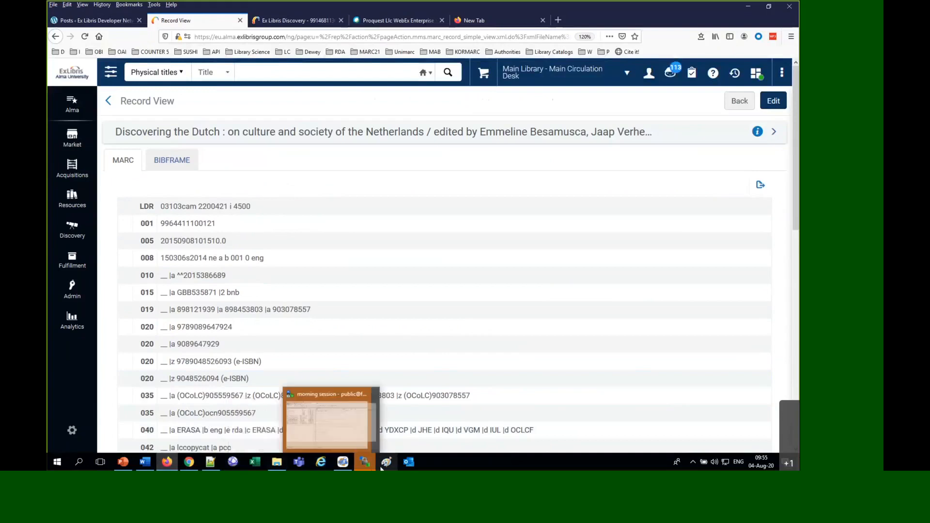
Return to MarcEditor and copy the first record's 856 link from the // after https: through offset=0
left_click(349, 468)
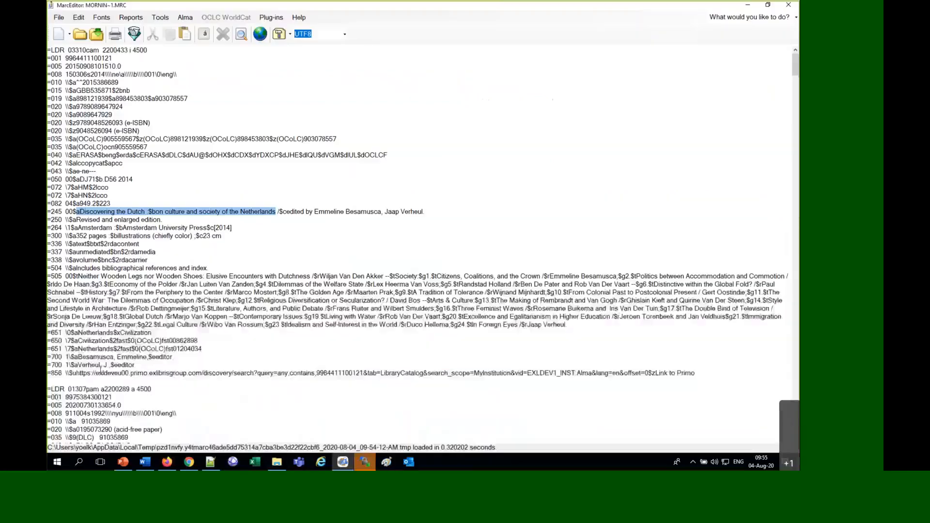
left_click(77, 372)
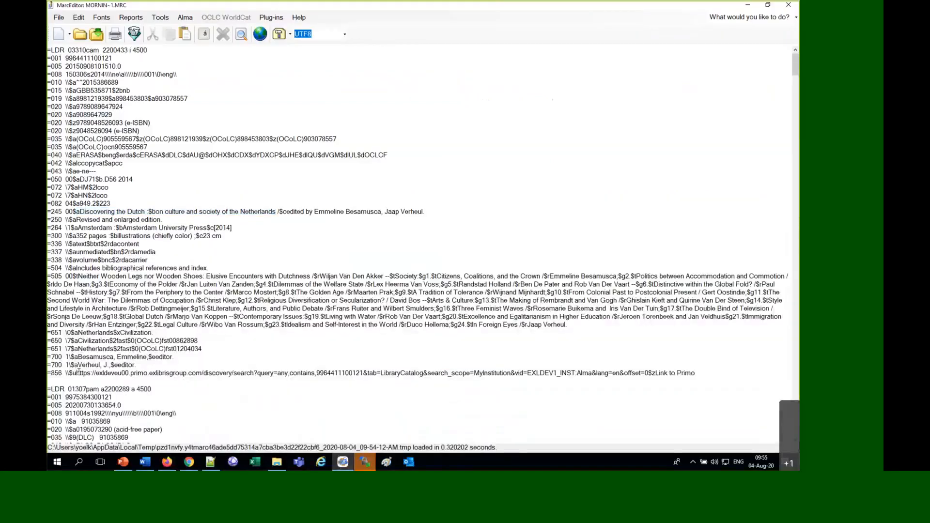
left_click_drag(72, 373, 144, 374)
left_click_drag(247, 379, 648, 371)
key("ctrl+c")
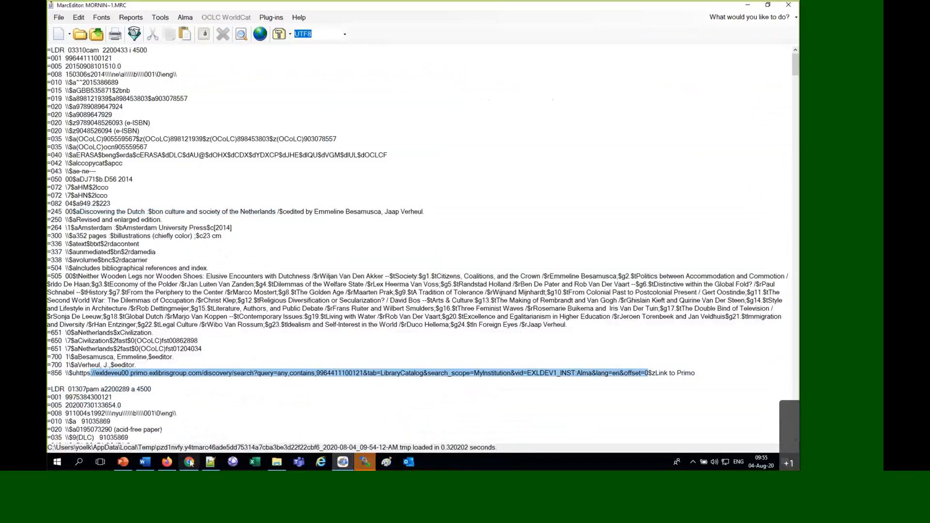
Switch to Chrome and try to open the copied Primo link by adding its protocol prefix
left_click(189, 462)
left_click(205, 24)
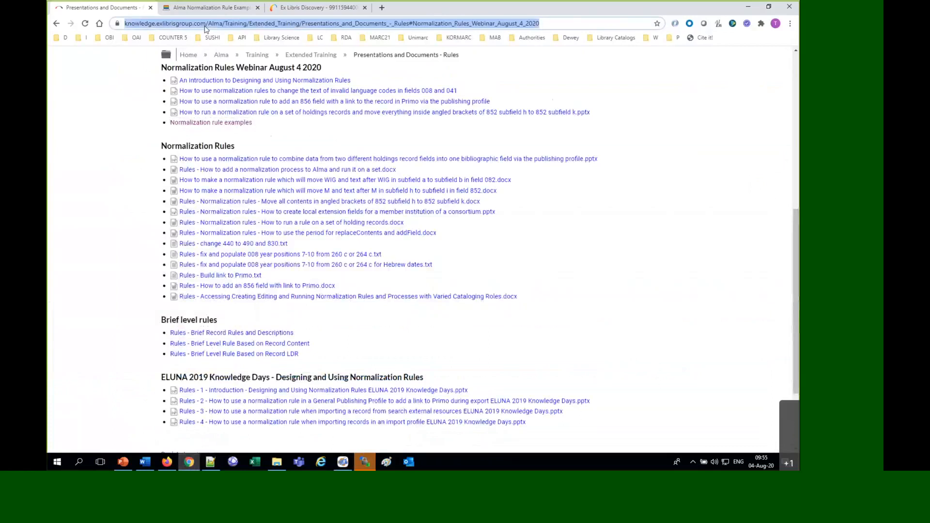
type("https")
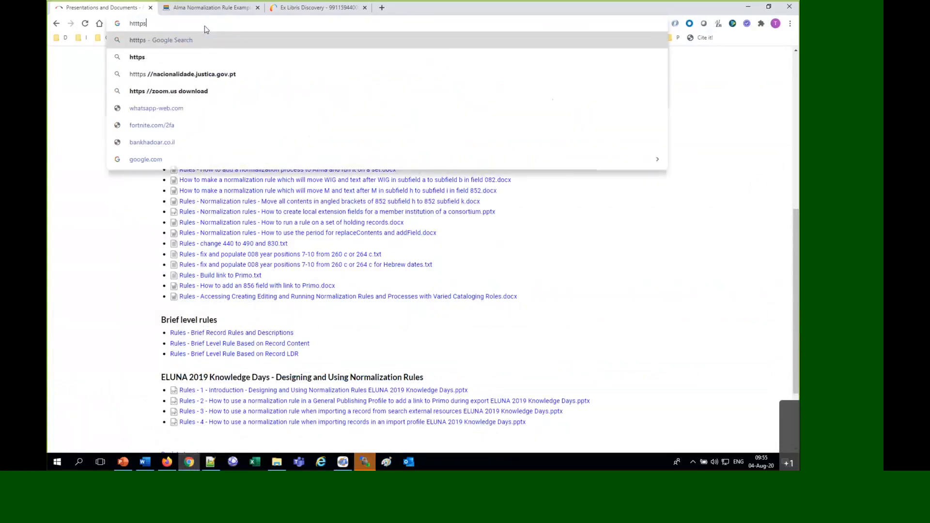
type(":")
key("ctrl+v")
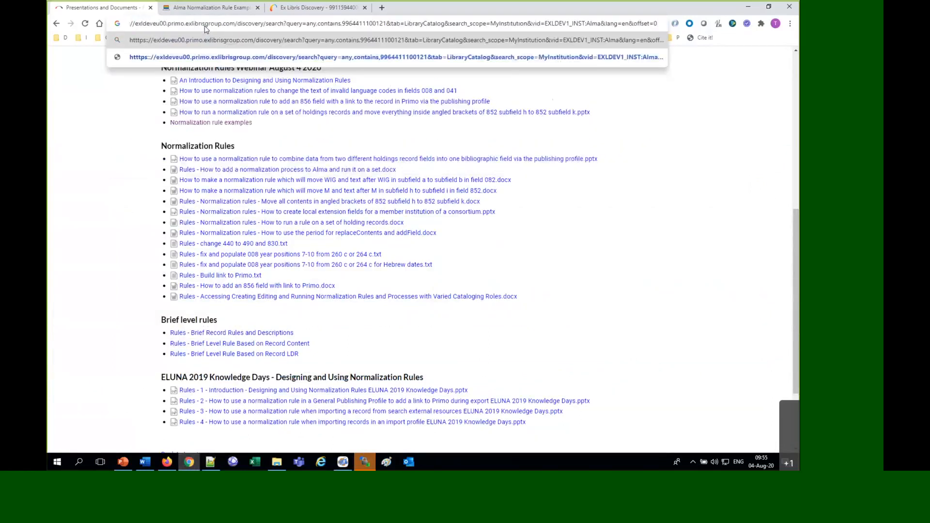
key("Return")
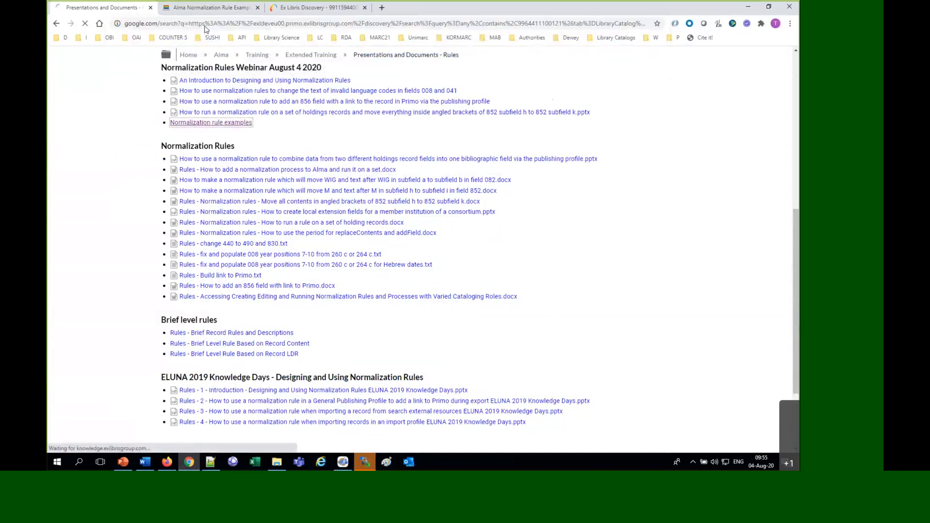
left_click(130, 66)
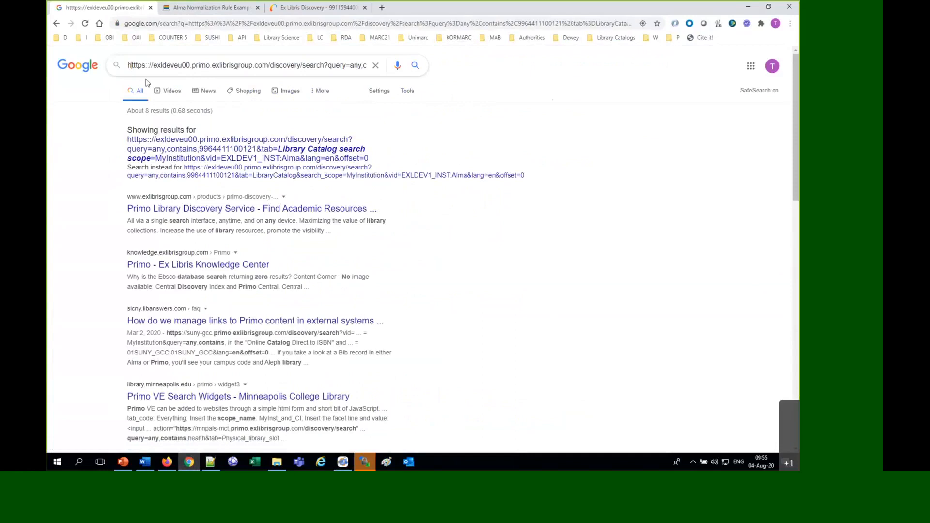
key("Delete")
Load the copied Primo link in the current browser tab with https: in front of it
left_click(158, 24)
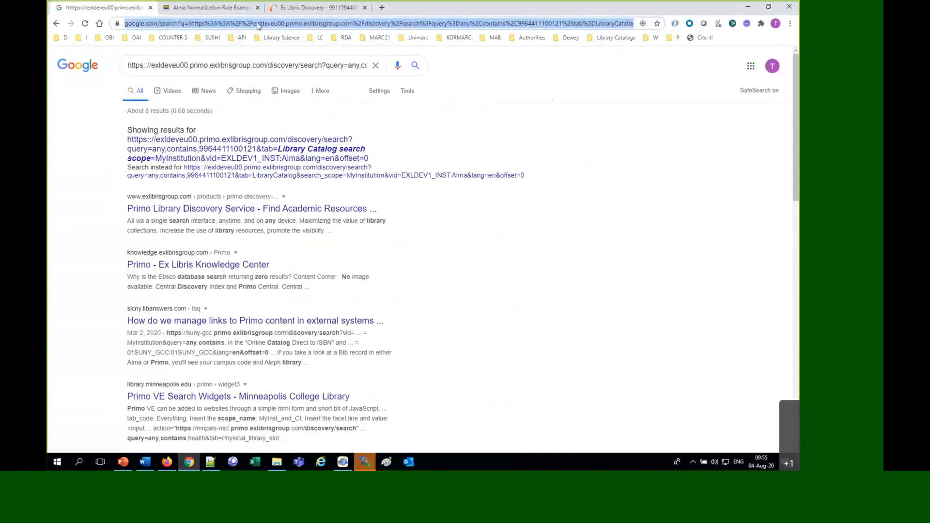
type("https:")
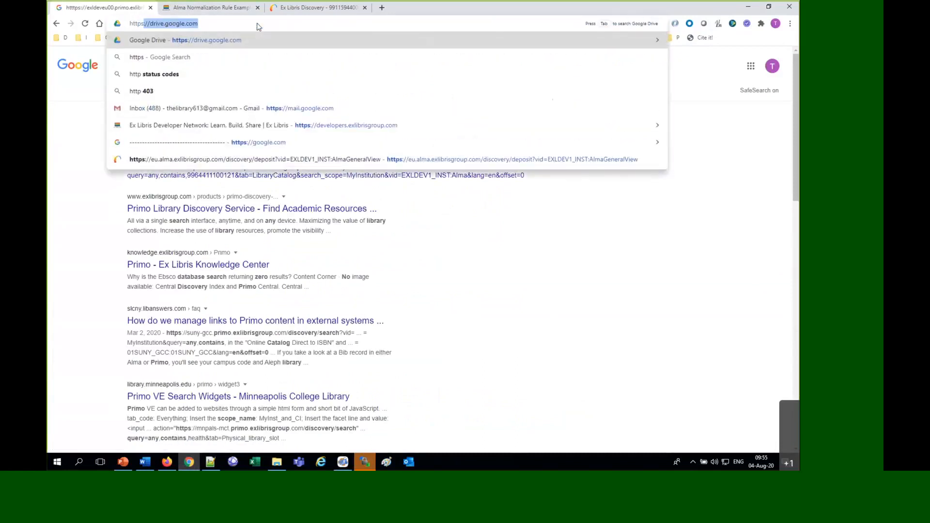
key("ctrl+v")
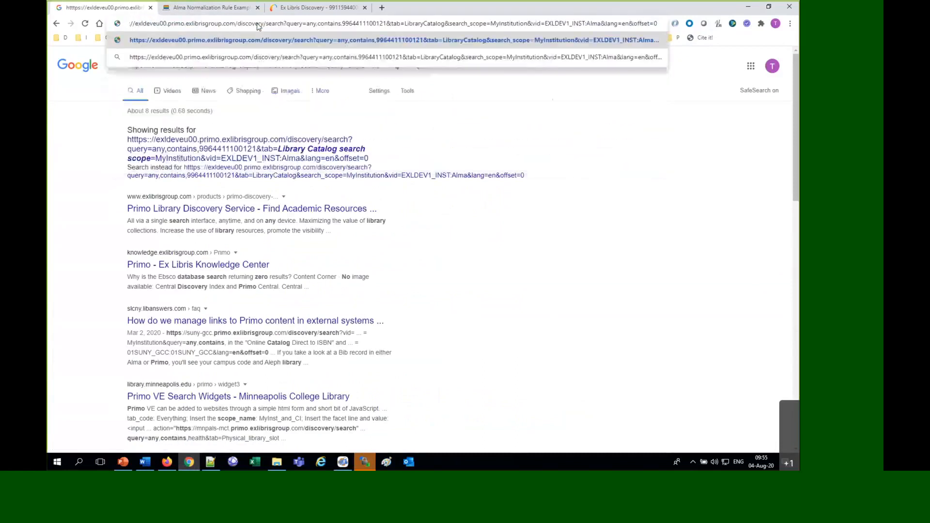
key("Return")
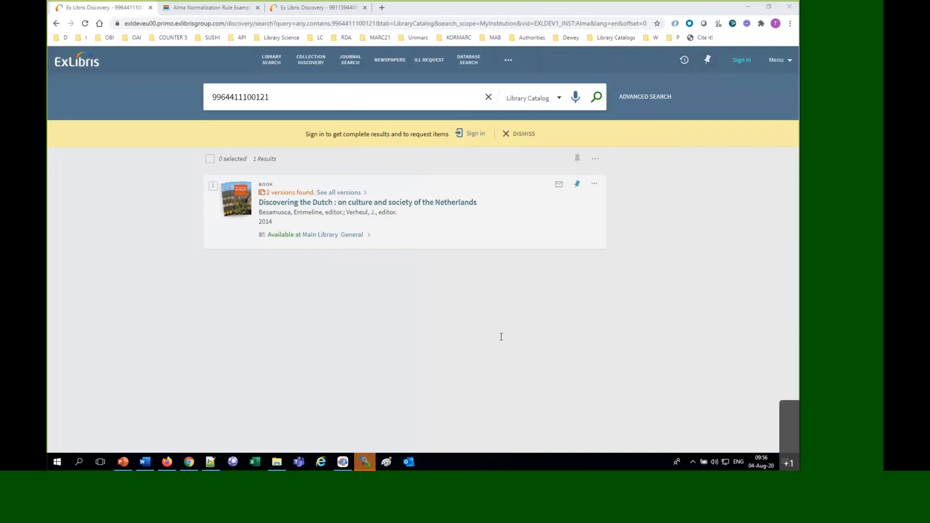
Bring up the Alma Normalization Rule Examples page and search it for "copycon"
left_click(206, 8)
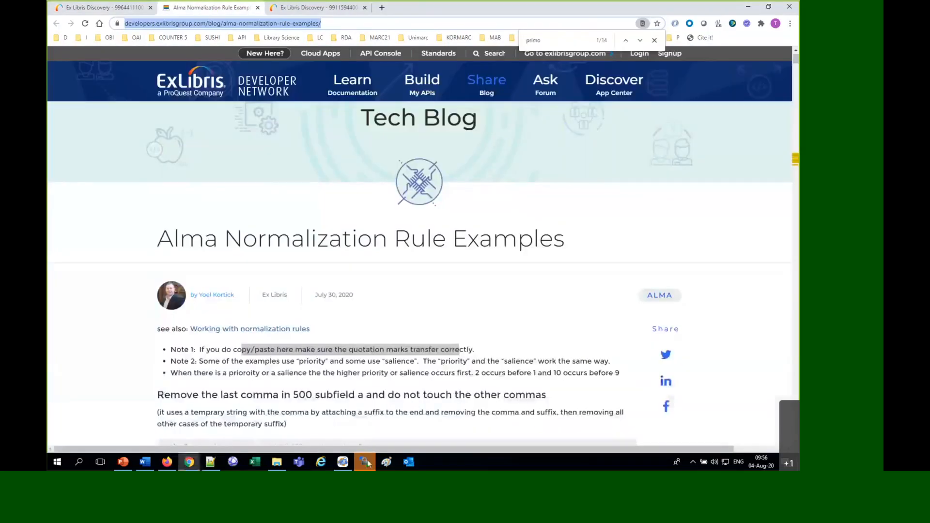
left_click(101, 342)
key("ctrl+f")
type("copycon")
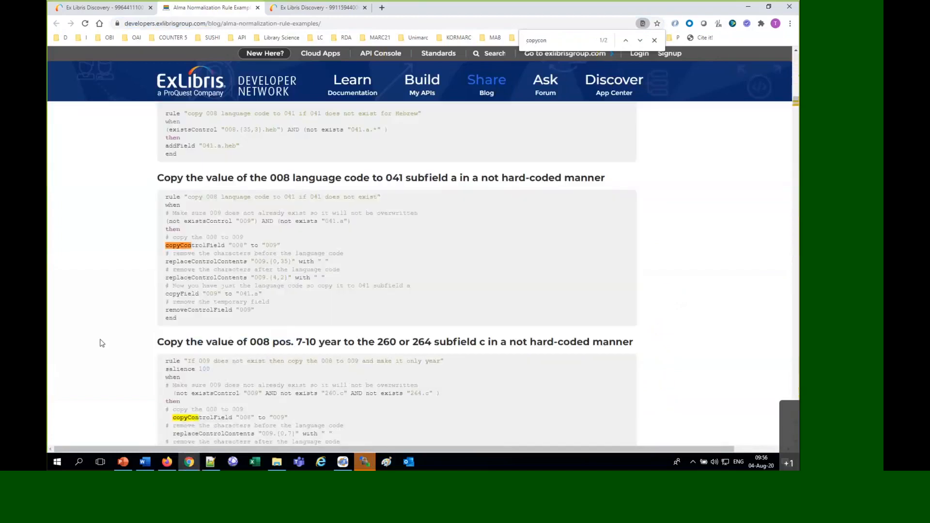
Show the rule copying the 008 language code to 041 subfield a as plain text and examine its control field replacement lines
double_click(203, 264)
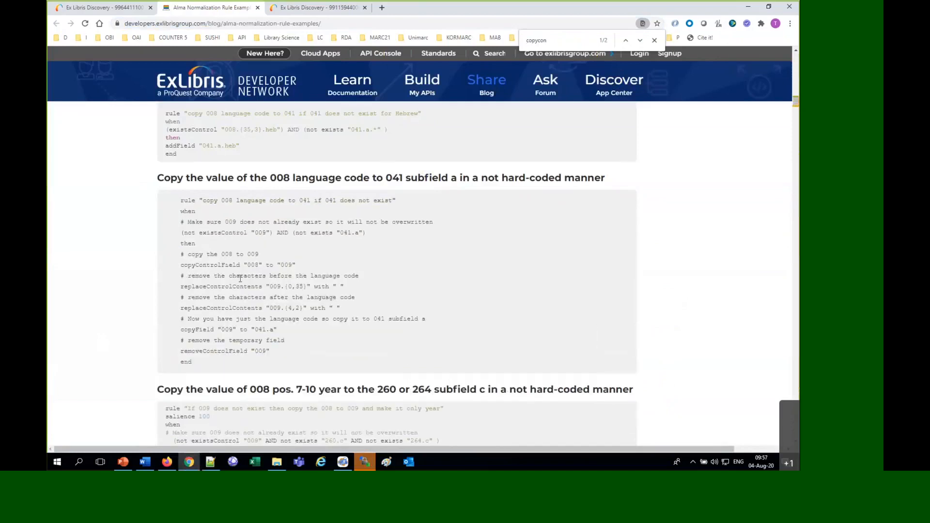
double_click(291, 287)
scroll(277, 317, "down", 5)
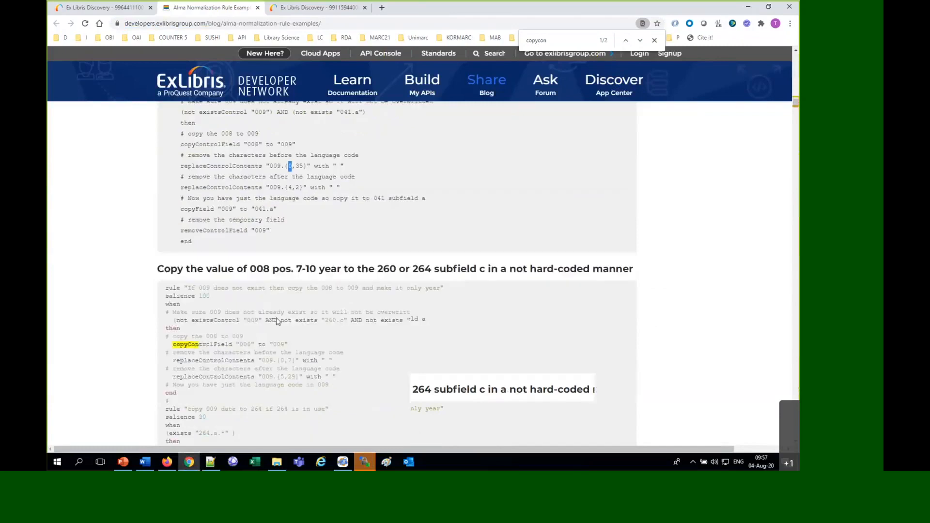
Change the page search to "copycontrol" to look for other control field copy rules and clear the search term
key("BackSpace")
key("BackSpace")
key("BackSpace")
key("BackSpace")
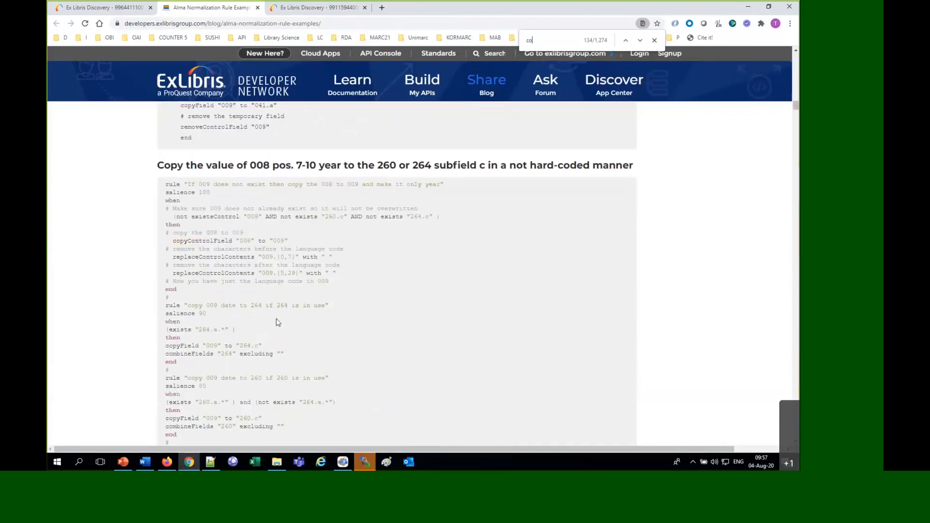
type("ycontrold")
key("BackSpace")
key("BackSpace")
key("BackSpace")
key("BackSpace")
key("BackSpace")
key("BackSpace")
key("BackSpace")
key("BackSpace")
key("BackSpace")
key("BackSpace")
key("BackSpace")
key("BackSpace")
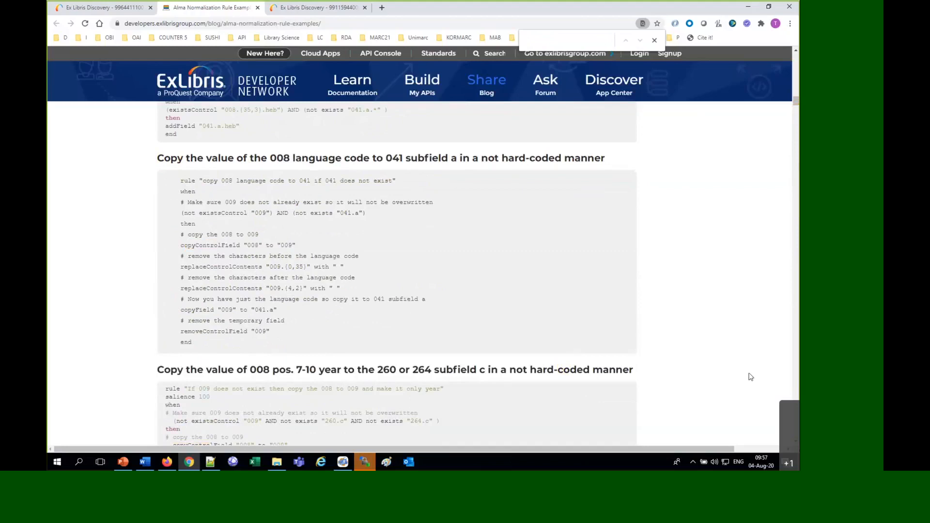
Review the 008 year rule and the other rule examples on the page, and switch to the PowerPoint presentation on normalization rules
scroll(749, 363, "down", 5)
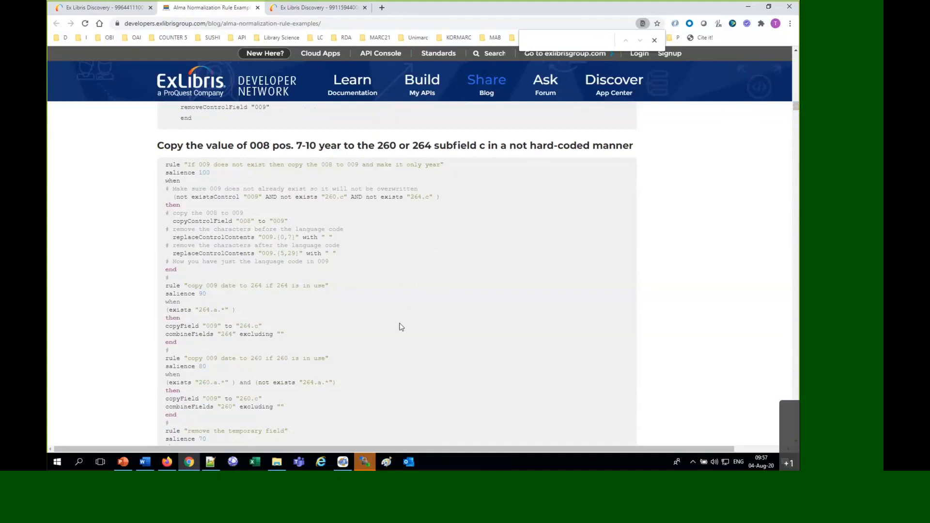
scroll(400, 325, "up", 5)
scroll(246, 124, "down", 5)
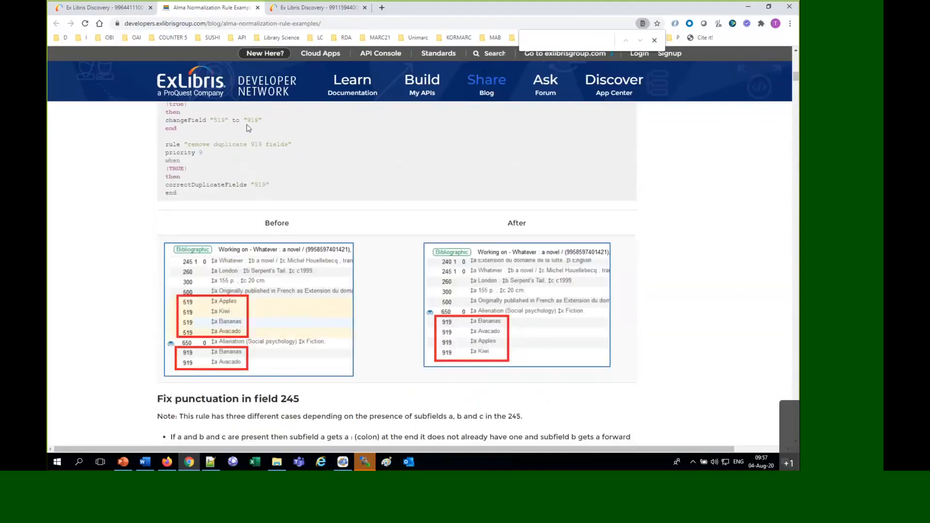
scroll(143, 240, "down", 10)
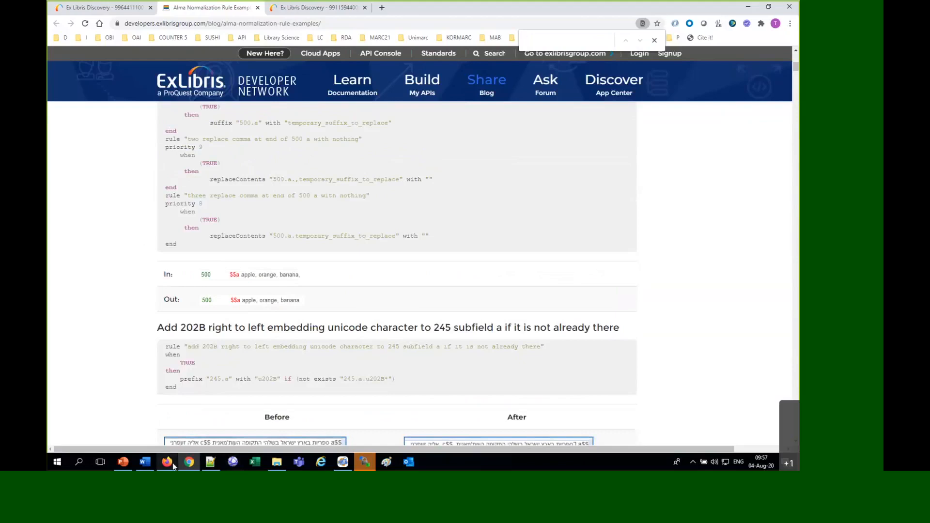
left_click(124, 461)
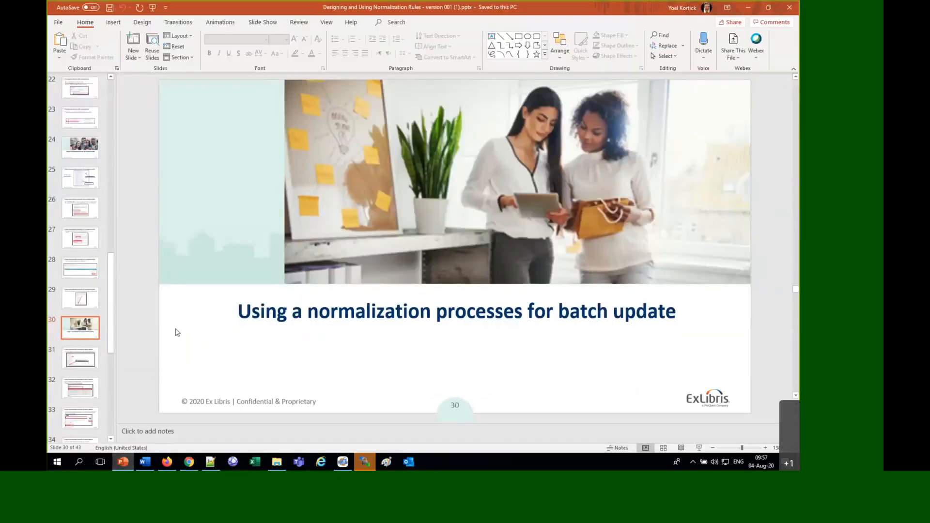